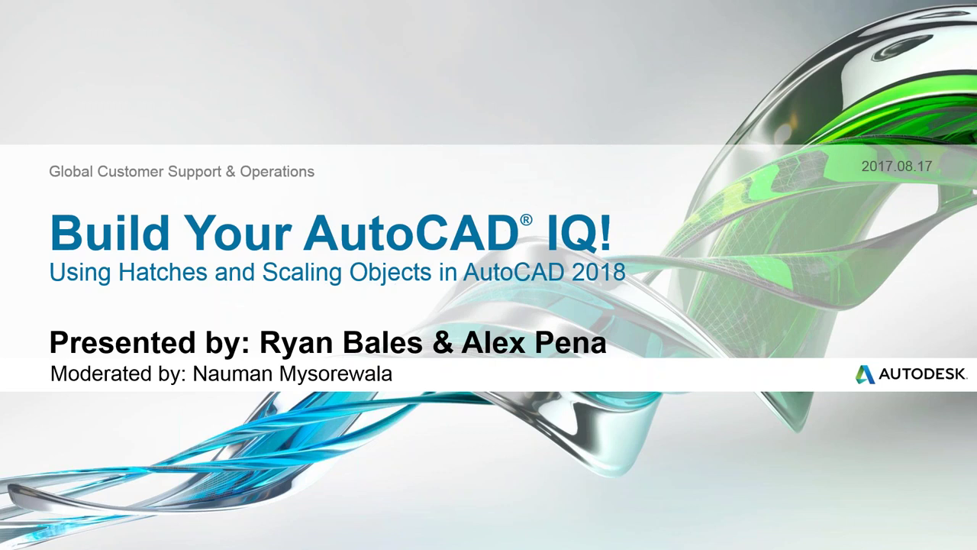
Advance the slideshow to slide 3, 'Before We Get Started…'
key(Right)
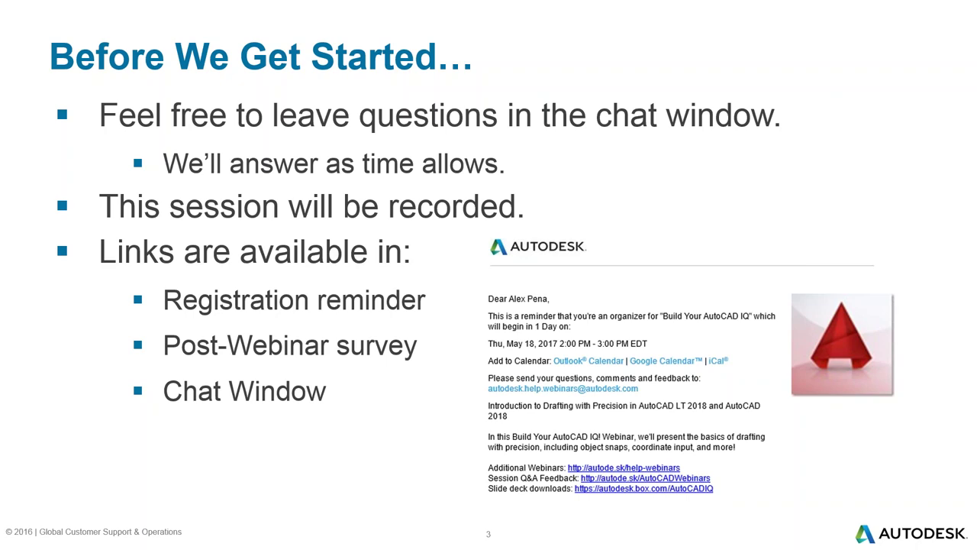
Advance to slide 4, 'Welcome to the Autodesk Help Webinar Series!'
key(Right)
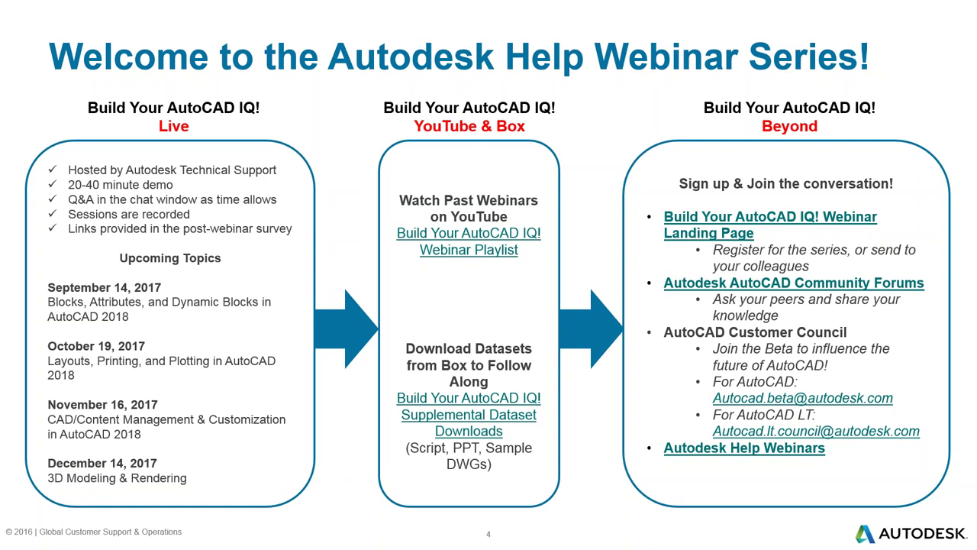
Advance to slide 5, 'Autodesk Knowledge Network', listing AutoCAD and AutoCAD LT help
key(Right)
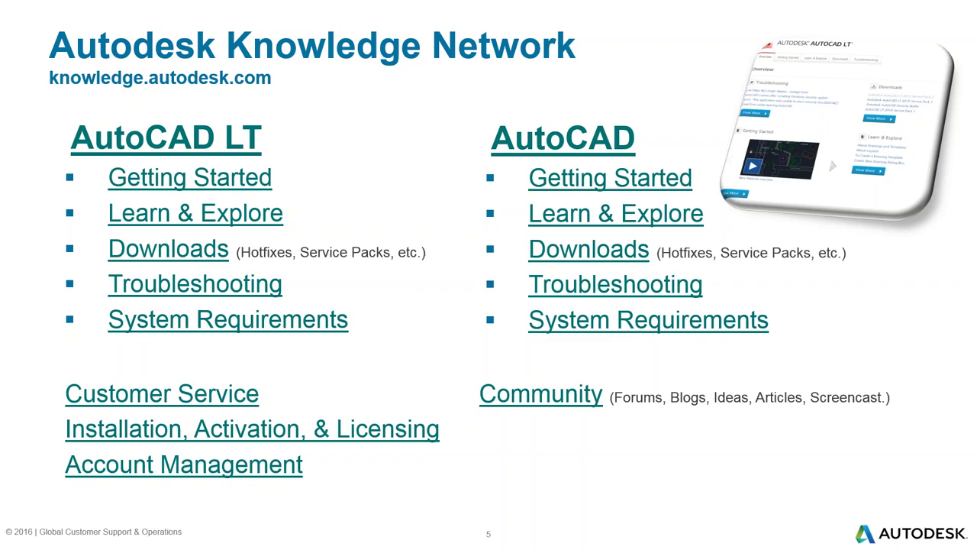
Advance to slide 6, the Hatches & Scaling agenda
key(Right)
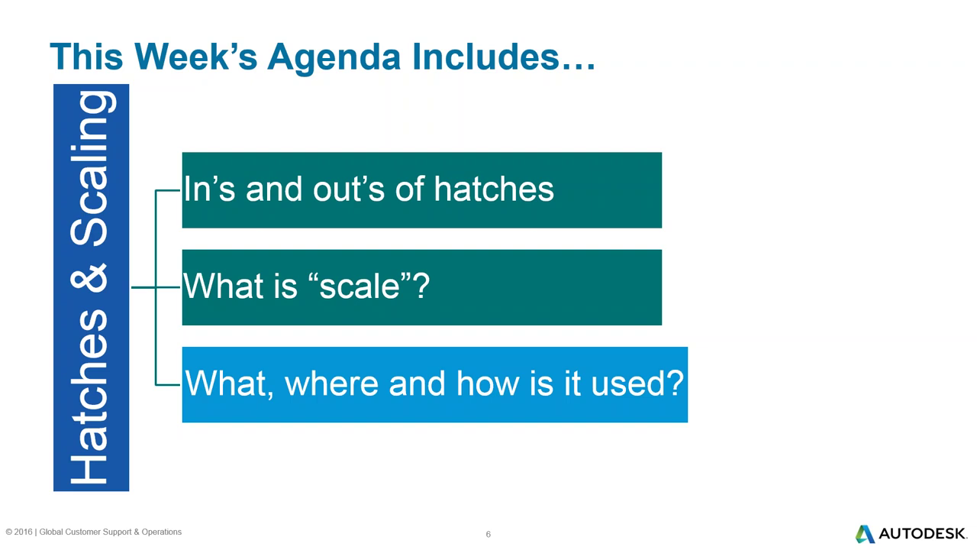
Advance past the agenda toward the 'Let's see this in AutoCAD…' slide
key(Right)
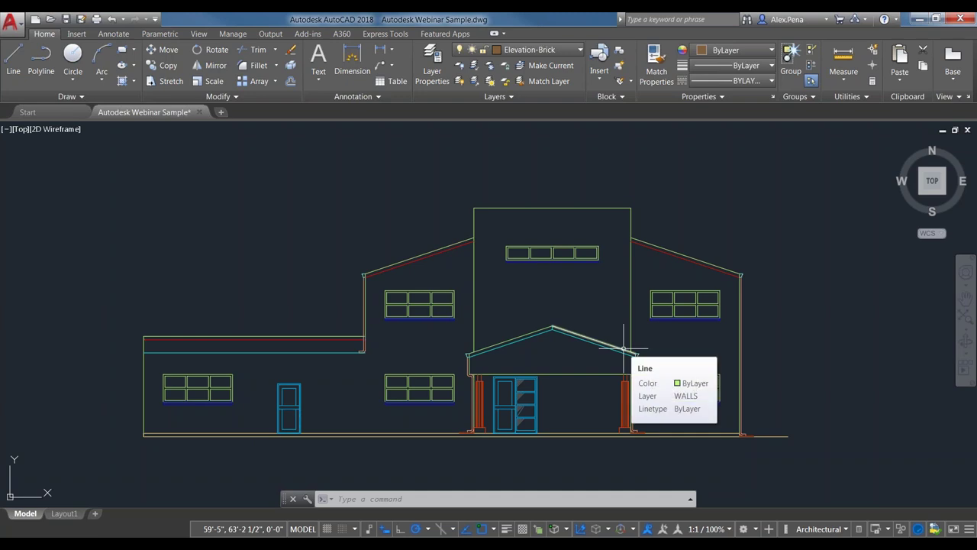
Nudge the Webinar Sample elevation left, then start a trial ANSI31 hatch with HATCH
middle_drag(563, 343, 525, 338)
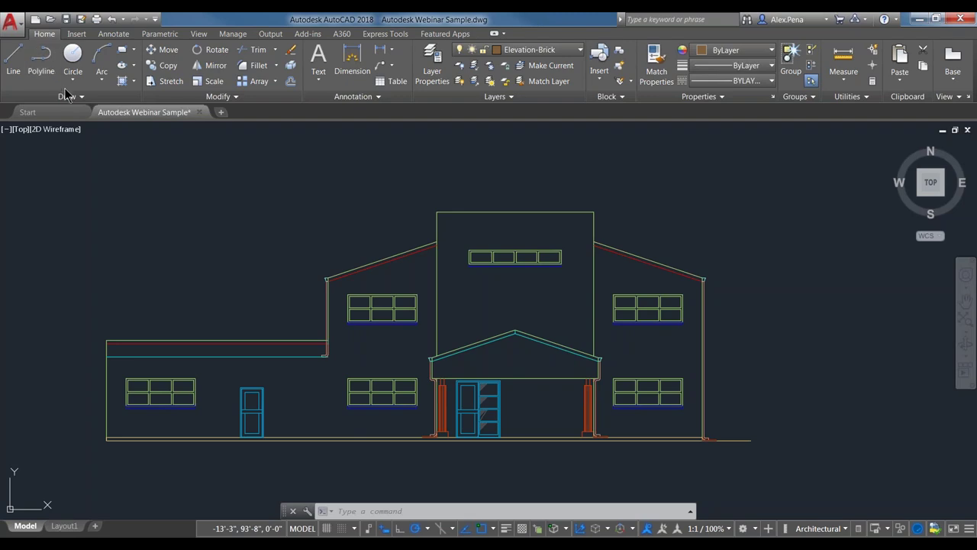
click(119, 81)
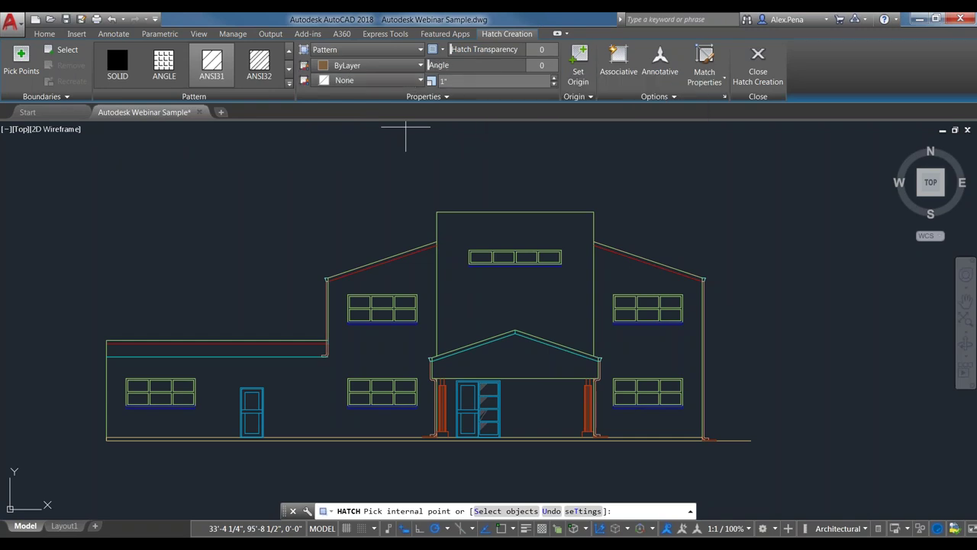
key(Escape)
text(hatch)
key(Return)
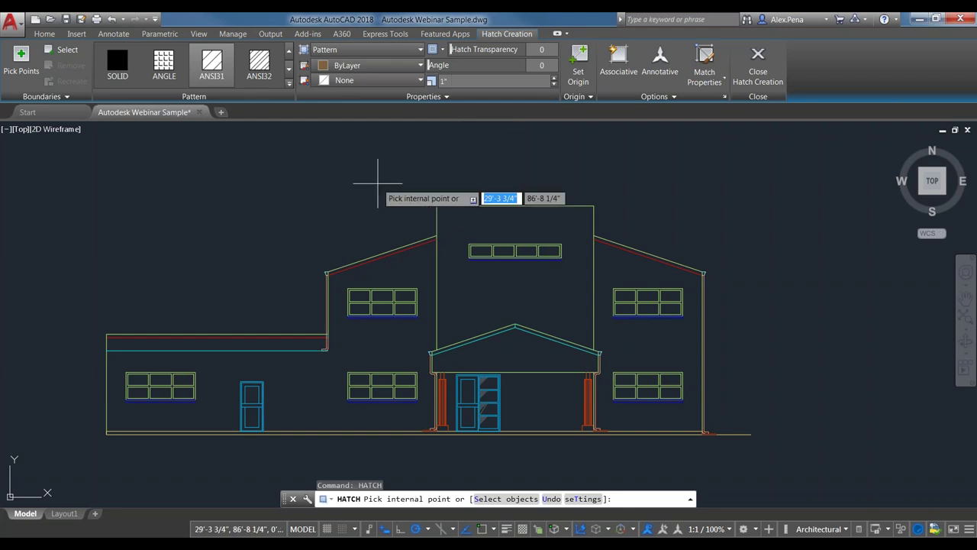
Cancel the hatch, then zoom in on the entrance and its flanking windows
key(Escape)
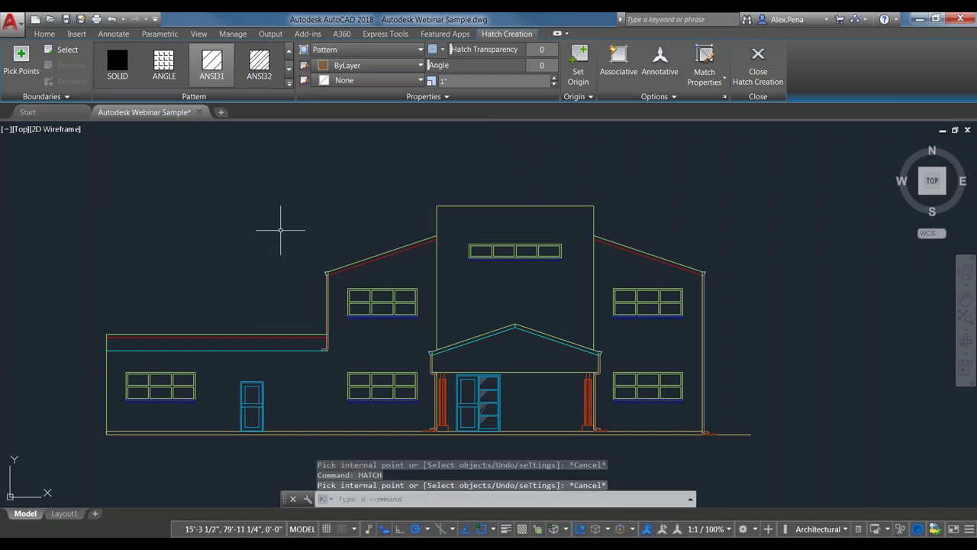
key(Escape)
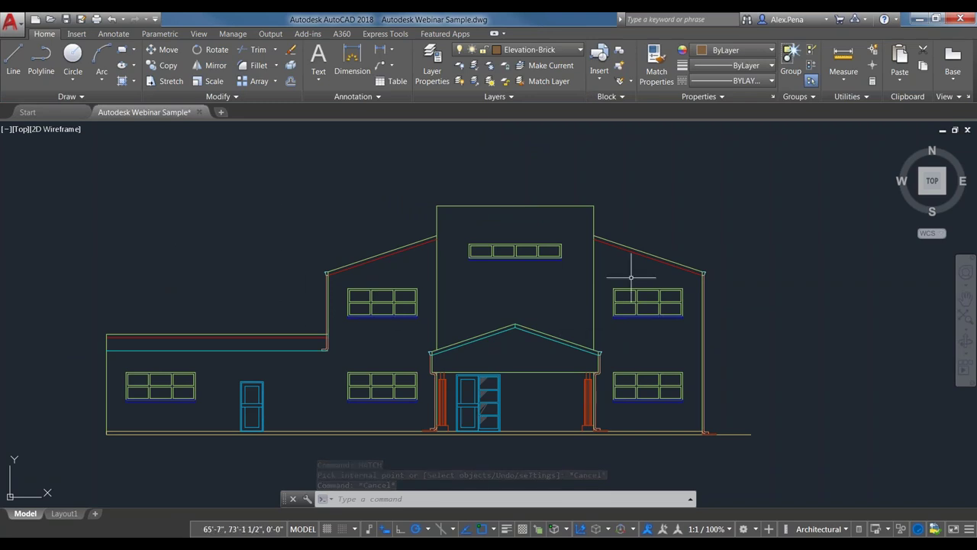
middle_drag(682, 346, 550, 323)
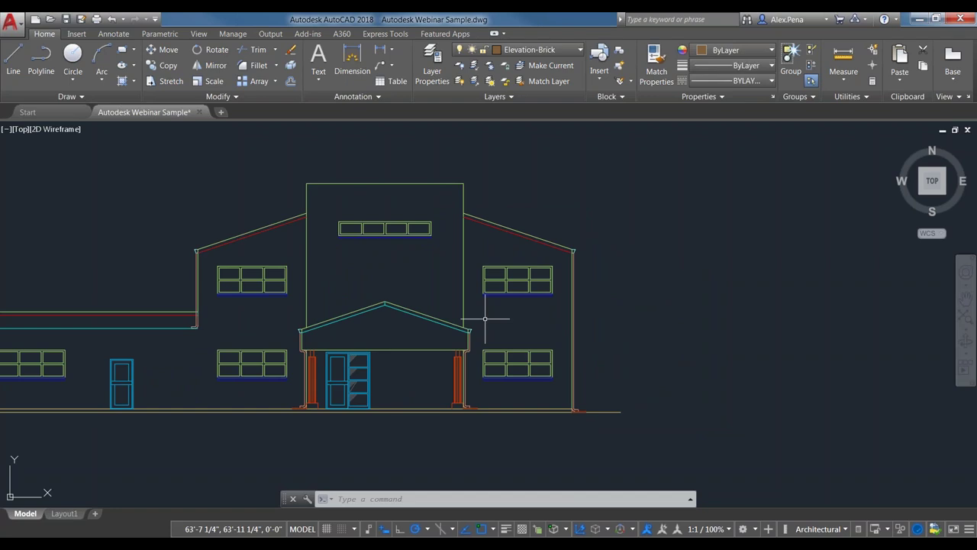
scroll(502, 305, up, 2)
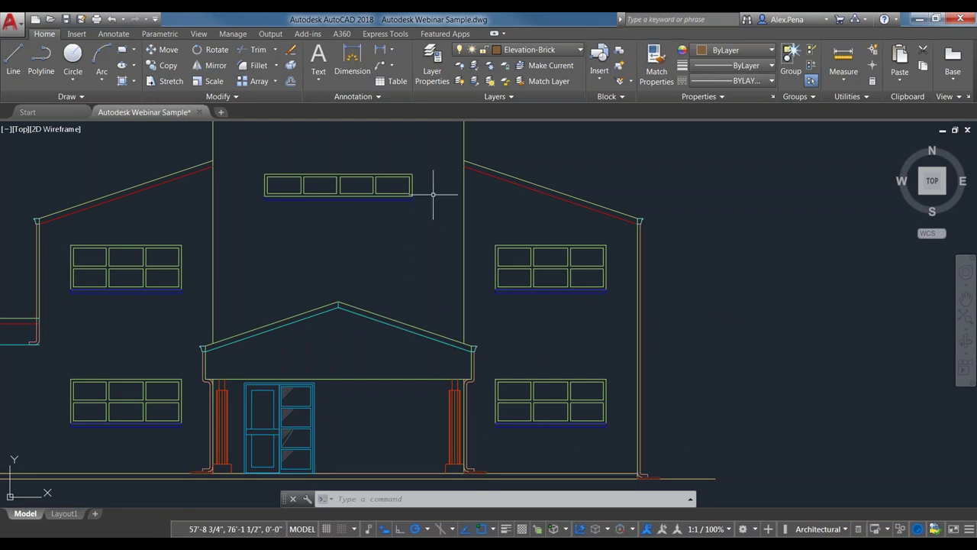
mouse_move(647, 325)
middle_down()
mouse_move(665, 272)
mouse_move(698, 255)
middle_up()
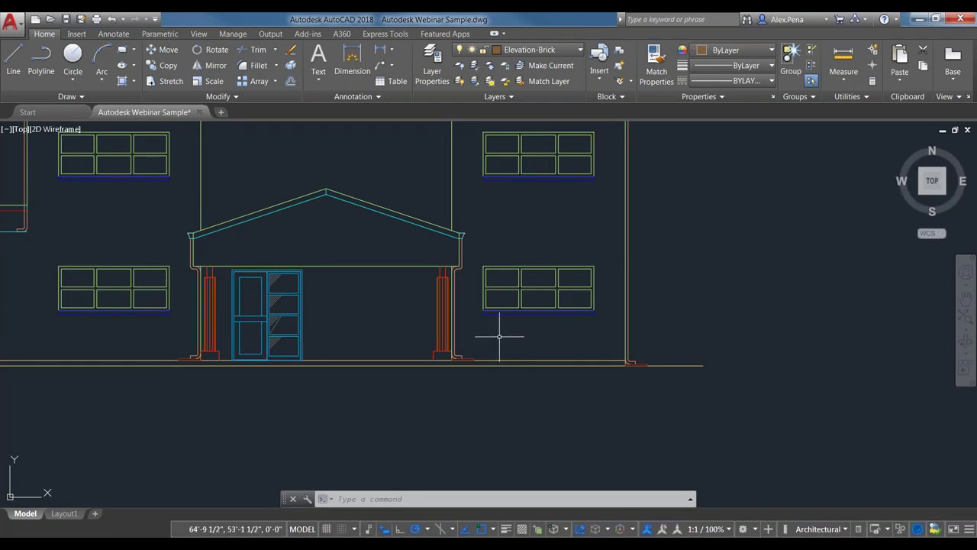
middle_drag(450, 332, 453, 333)
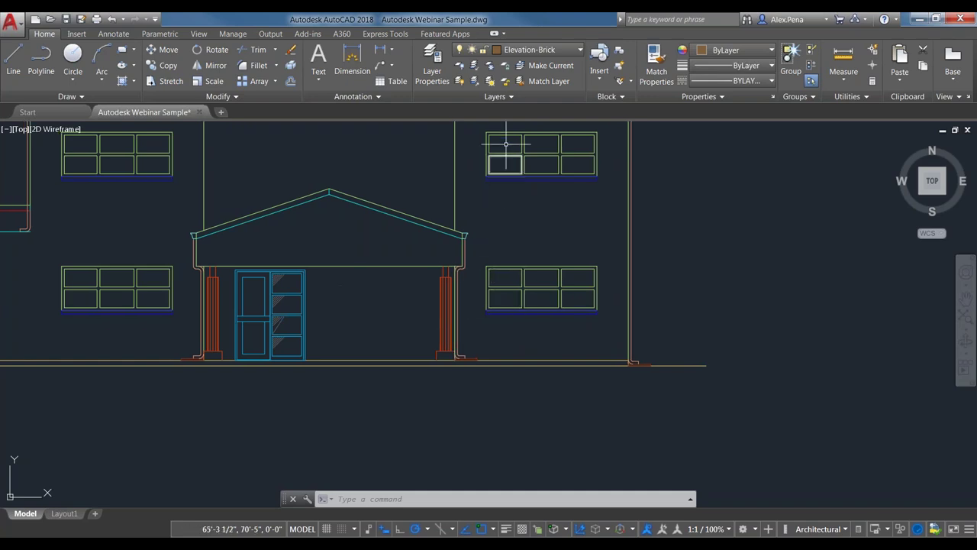
mouse_move(524, 234)
middle_down()
mouse_move(556, 295)
mouse_move(600, 304)
mouse_move(598, 317)
middle_up()
scroll(606, 284, up, 2)
scroll(585, 279, down, 2)
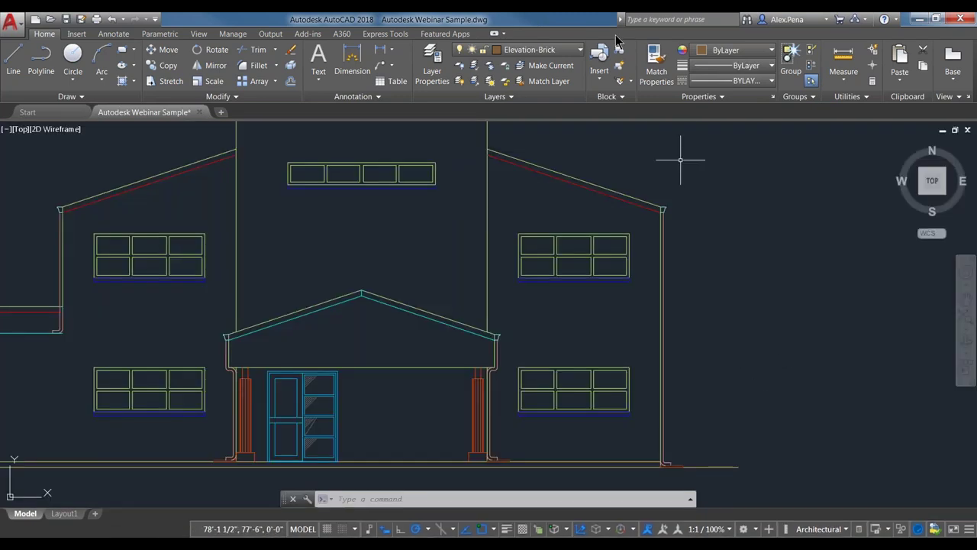
click(575, 51)
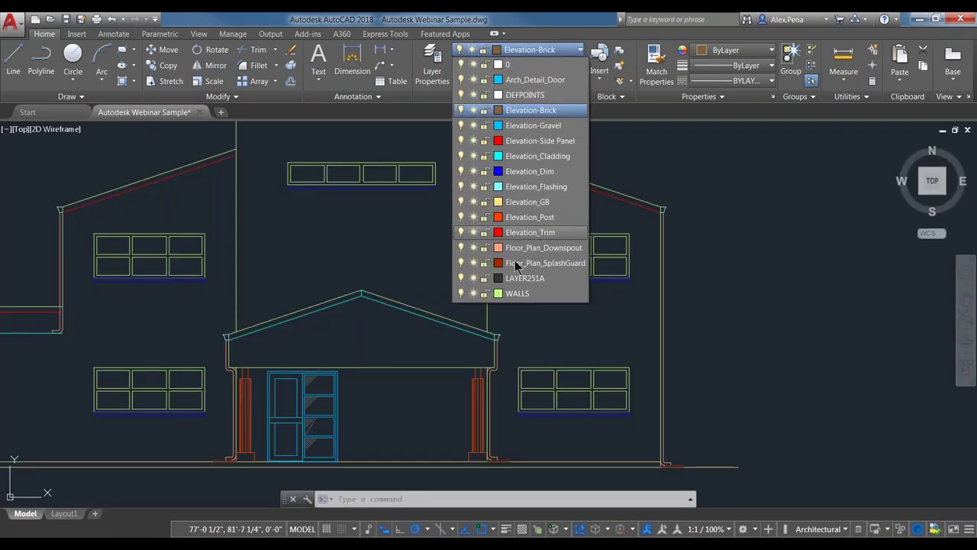
click(573, 111)
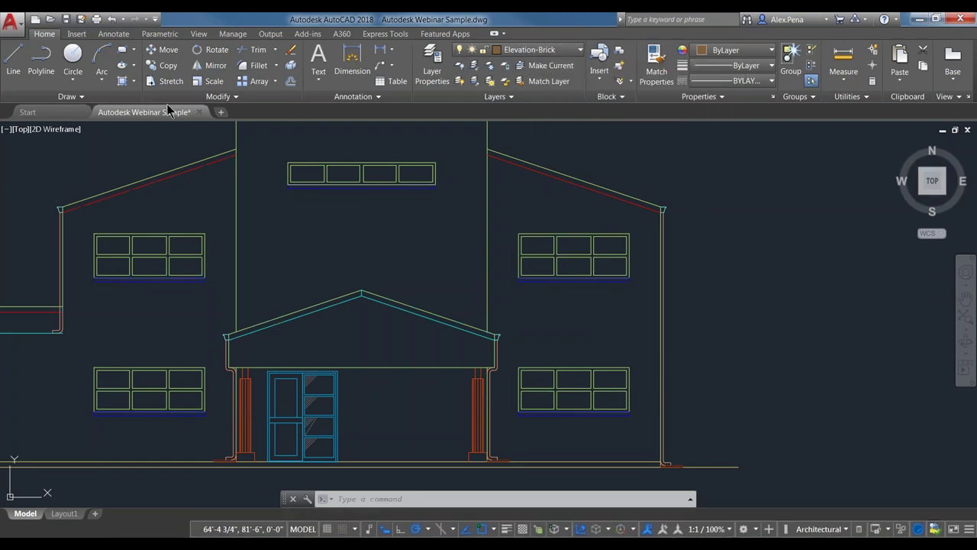
Start a new hatch and pick the BRICK pattern from the expanded pattern gallery
click(122, 81)
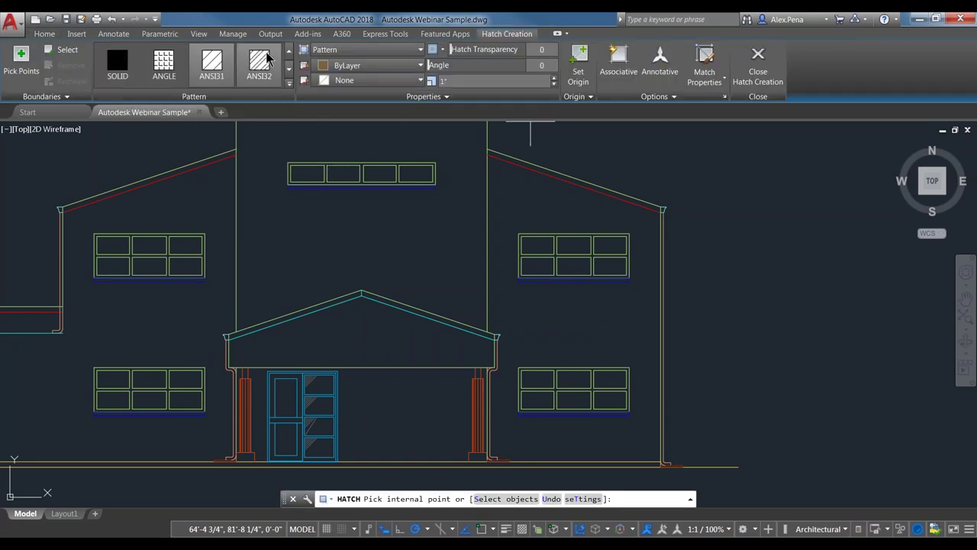
click(289, 84)
scroll(220, 130, down, 1)
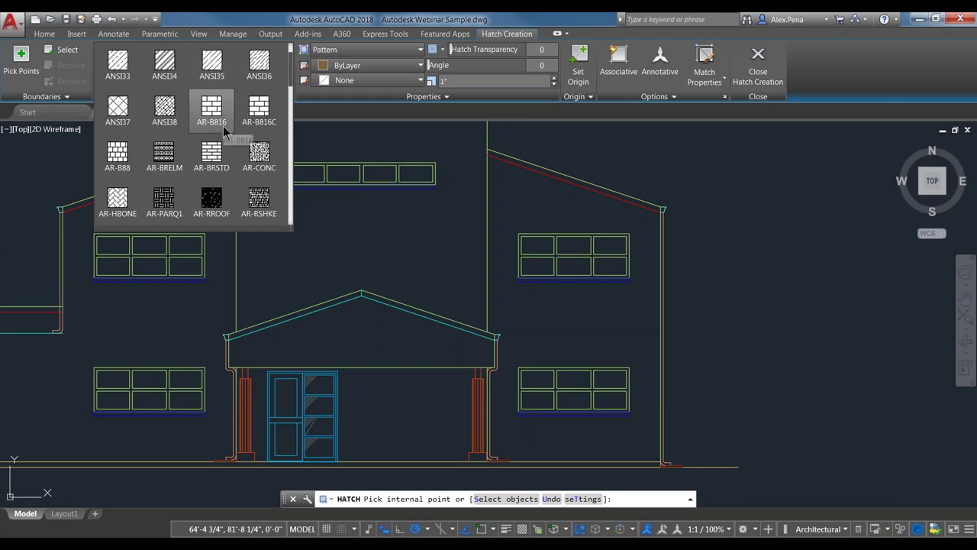
scroll(223, 131, up, 1)
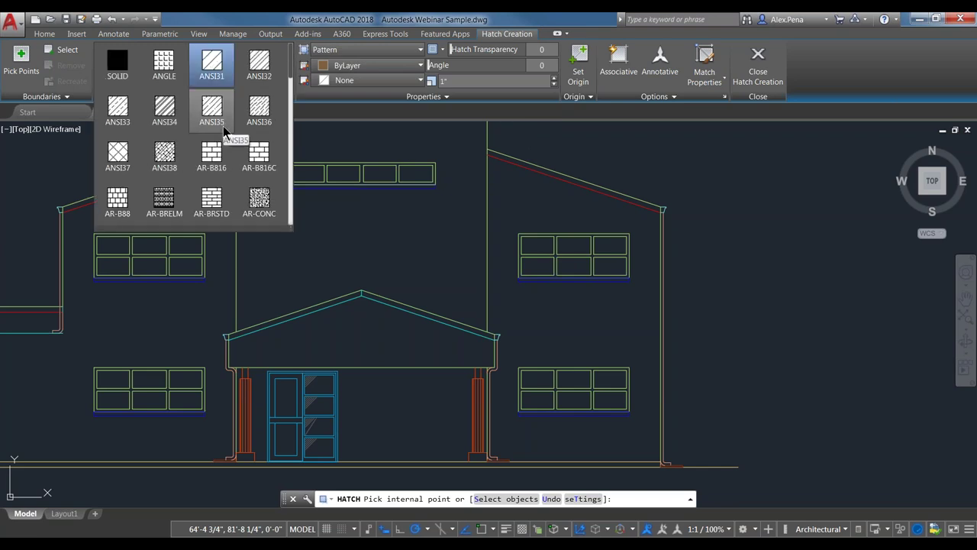
scroll(224, 132, down, 1)
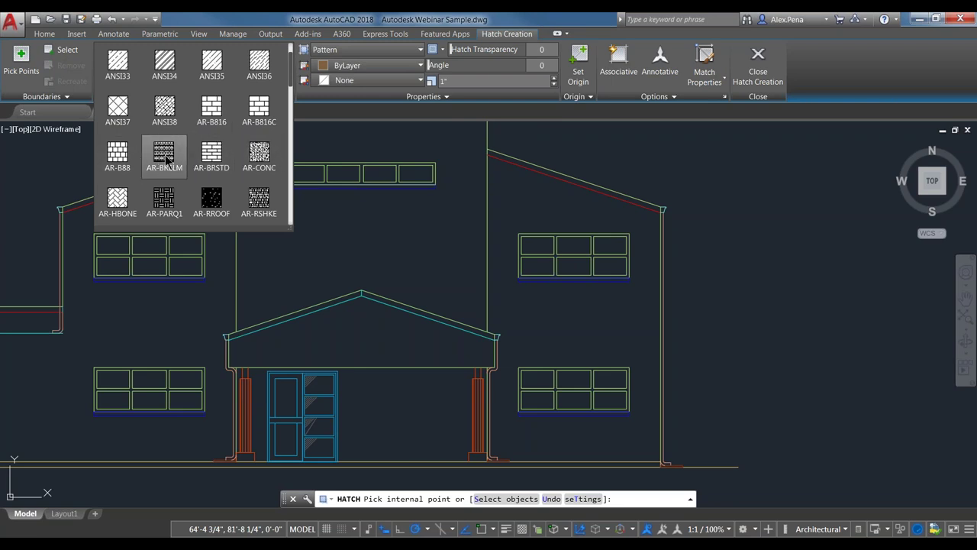
scroll(187, 156, down, 1)
scroll(229, 166, down, 2)
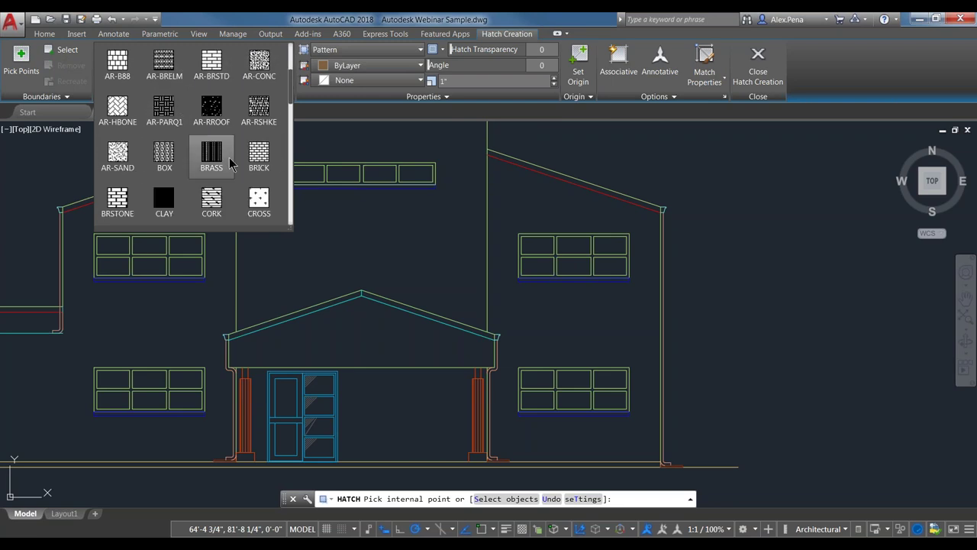
scroll(228, 165, down, 6)
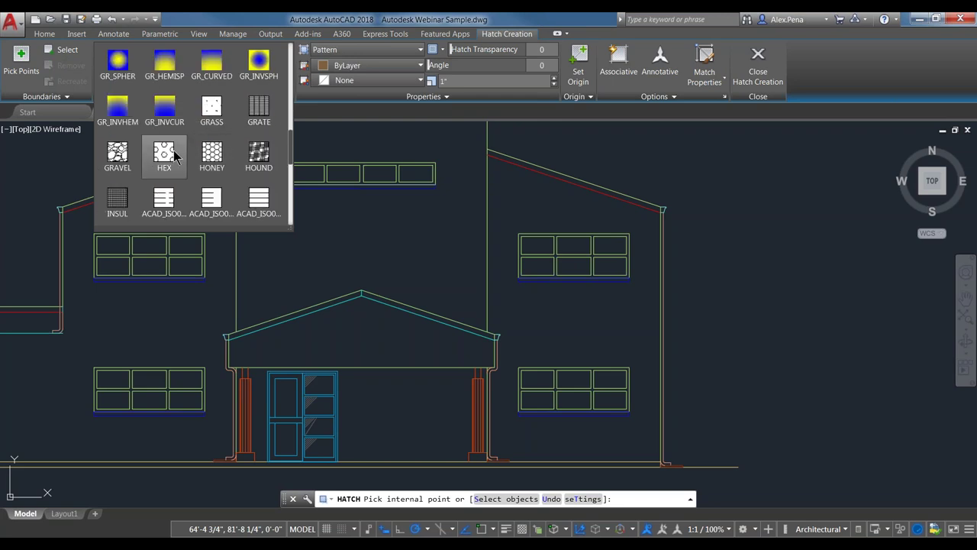
scroll(200, 173, up, 1)
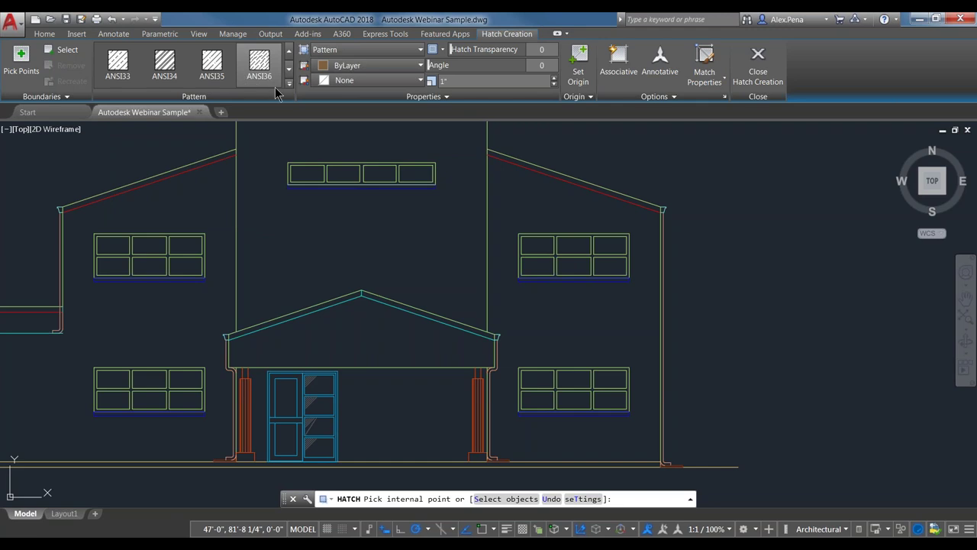
click(289, 81)
scroll(239, 113, down, 9)
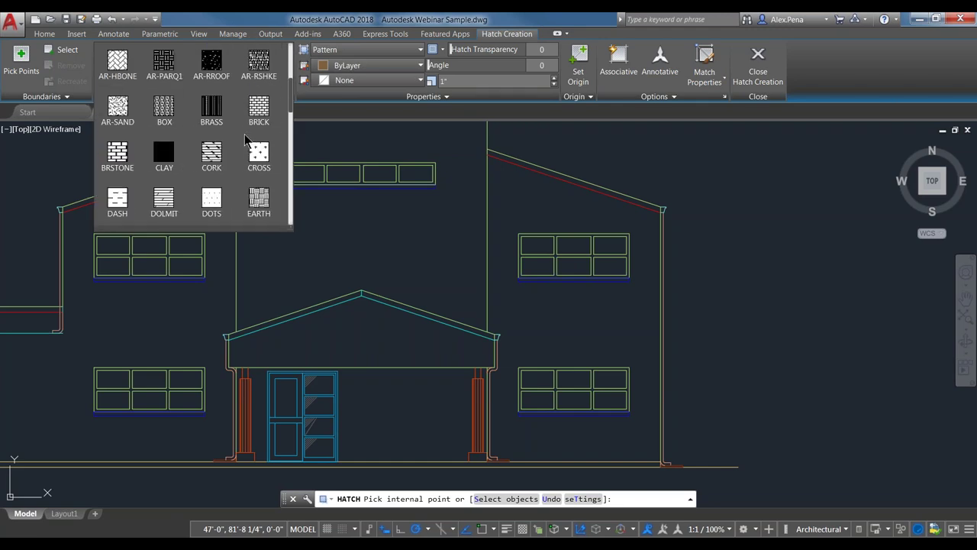
scroll(244, 133, down, 1)
scroll(241, 141, up, 6)
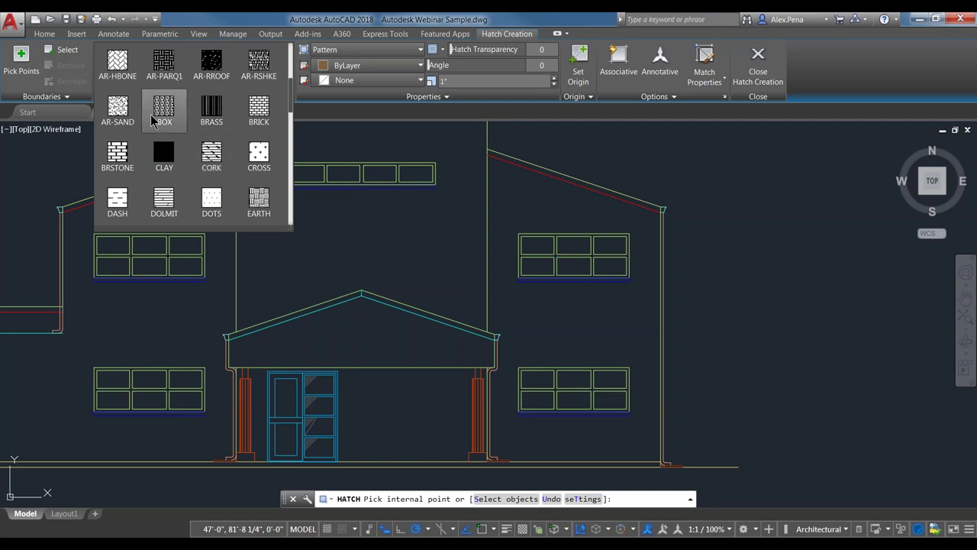
click(258, 111)
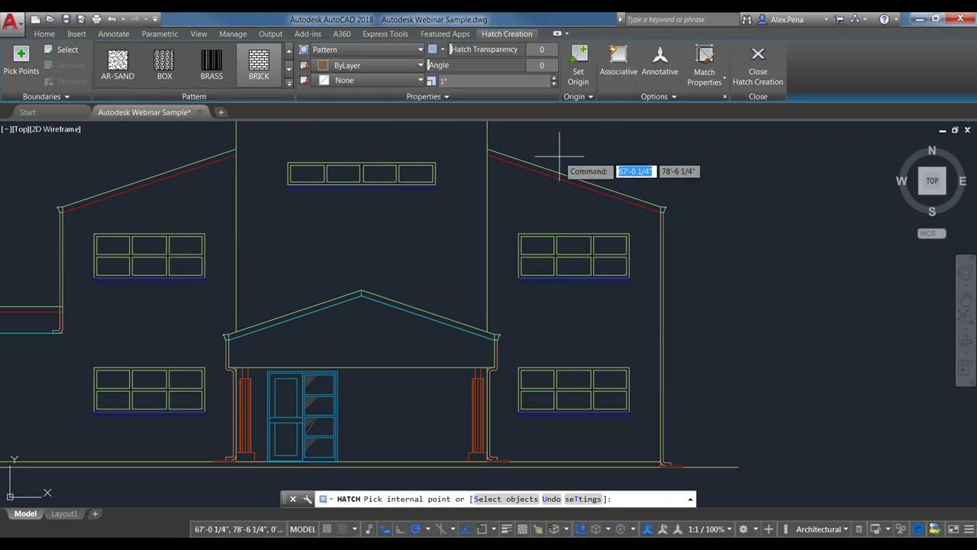
Fill the right-hand gabled wall with the BRICK hatch at scale 20
click(506, 191)
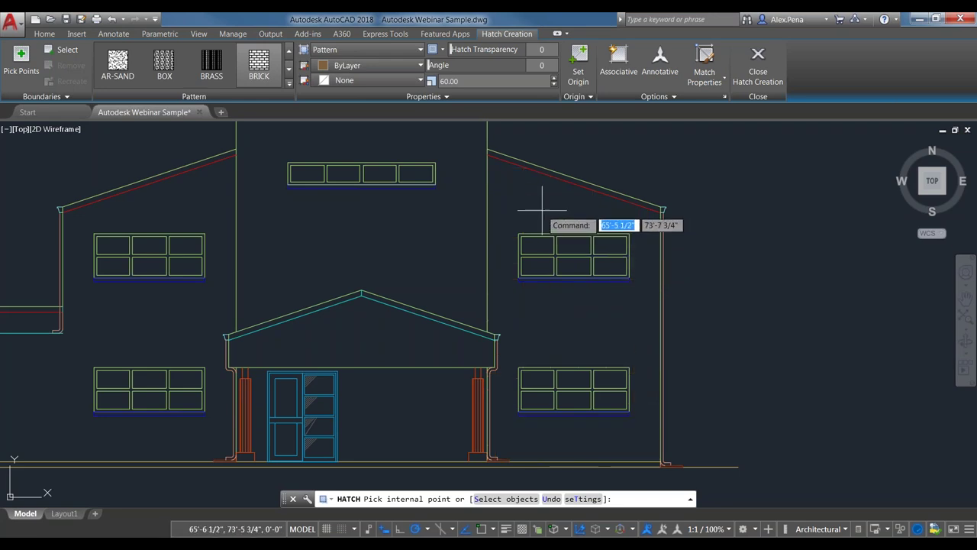
click(458, 81)
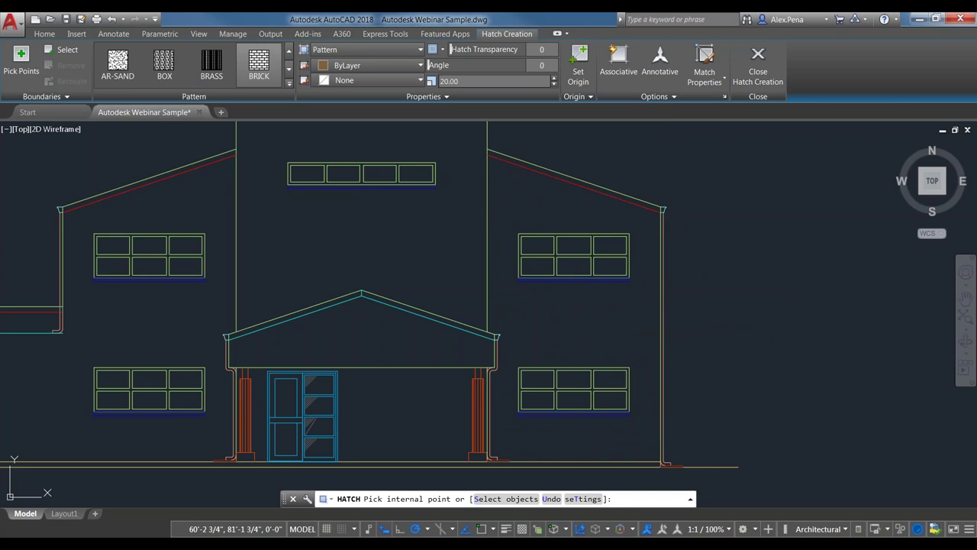
click(584, 208)
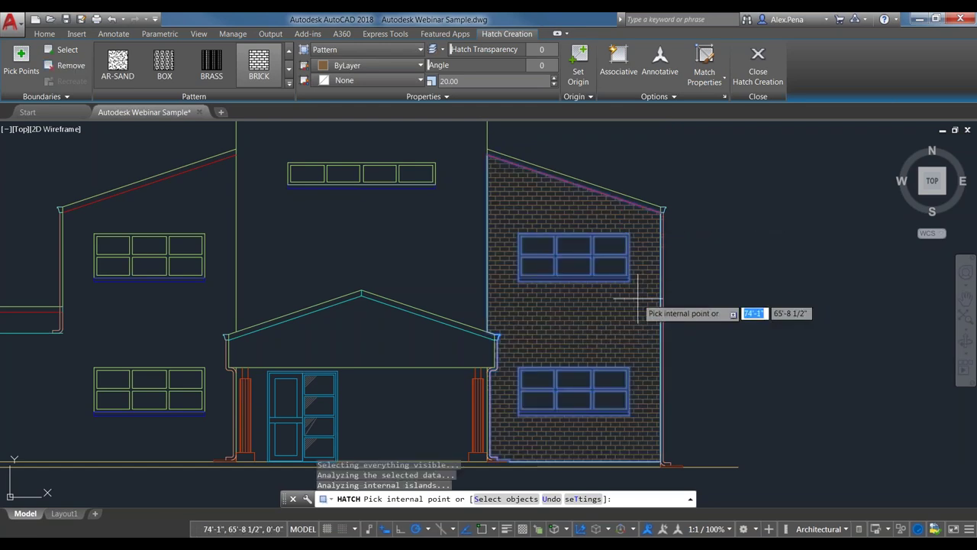
key(Return)
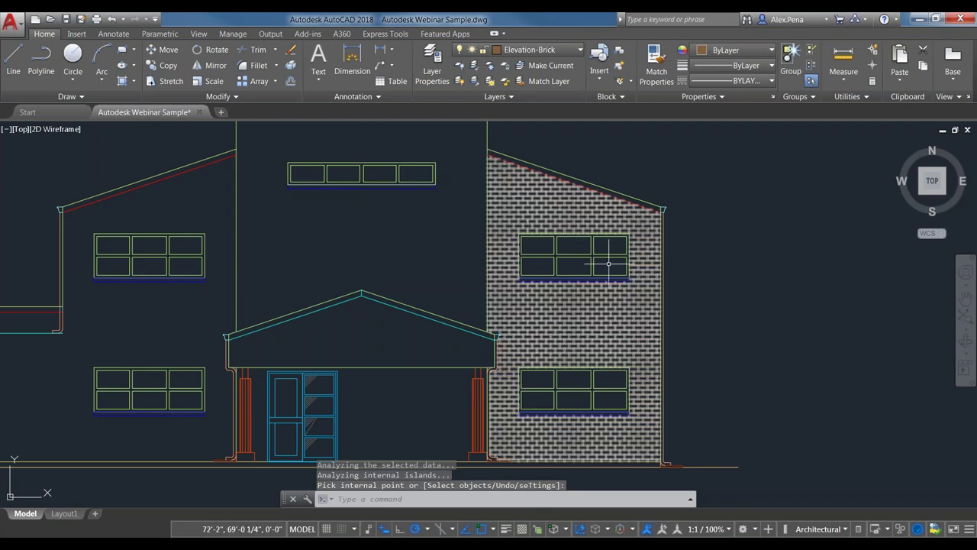
Zoom out to check the brick fill, then shift the view toward the central wall
scroll(606, 312, down, 3)
middle_drag(467, 312, 563, 309)
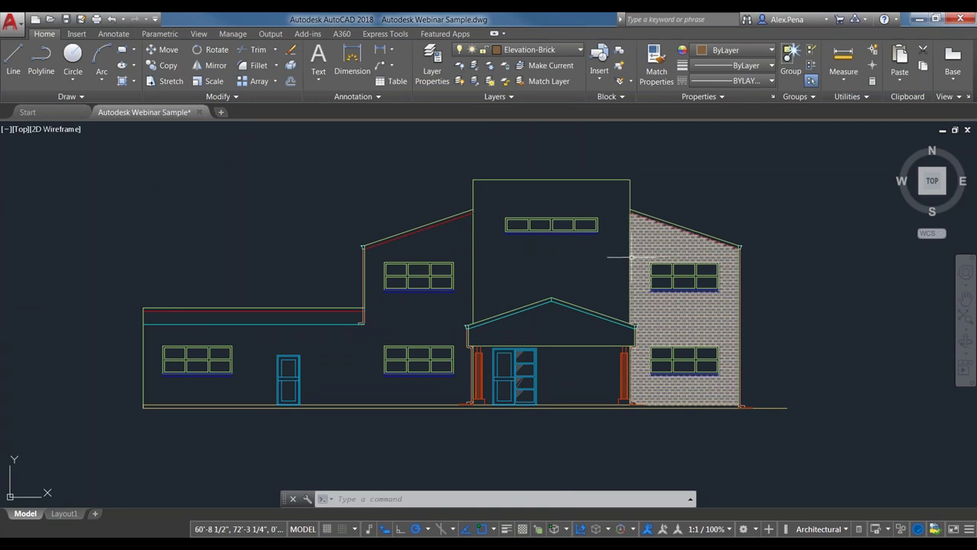
mouse_move(632, 258)
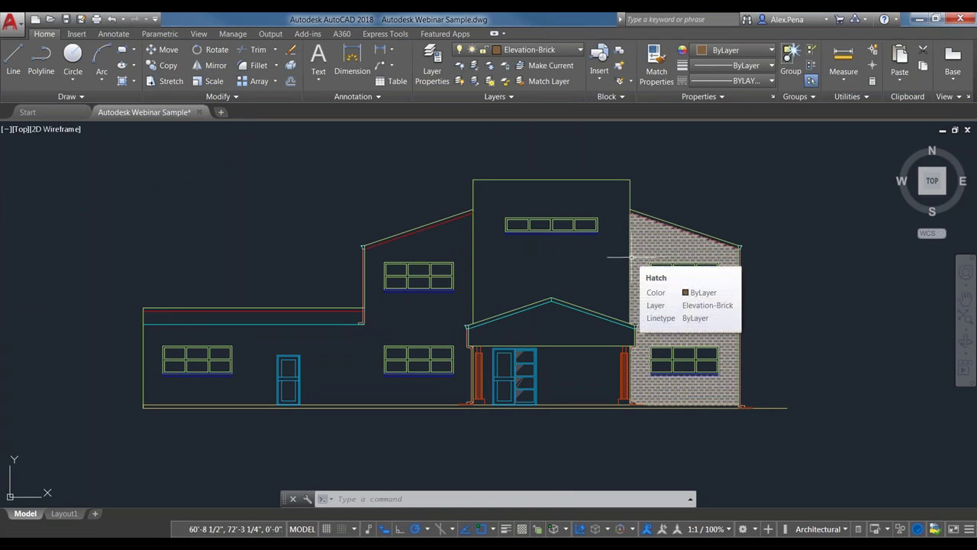
scroll(634, 217, up, 2)
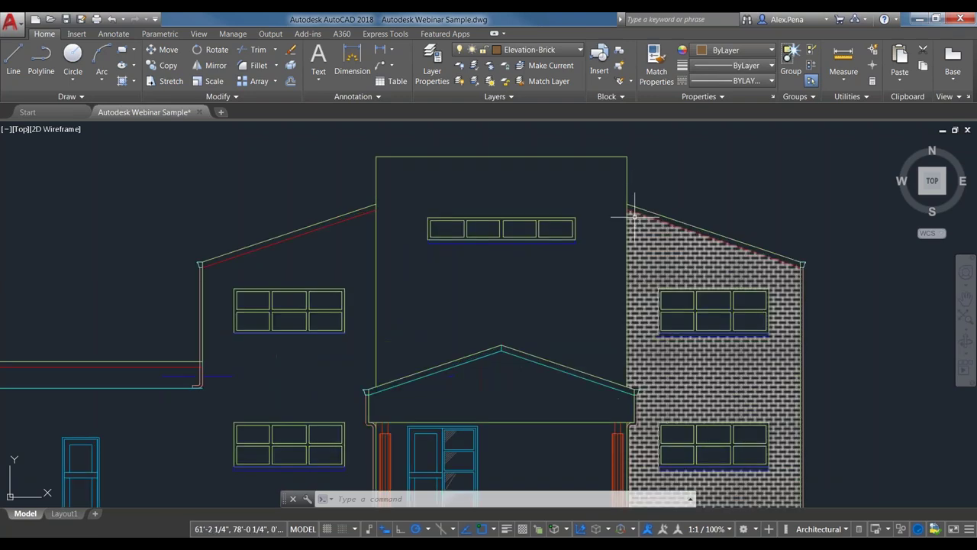
middle_drag(621, 219, 585, 233)
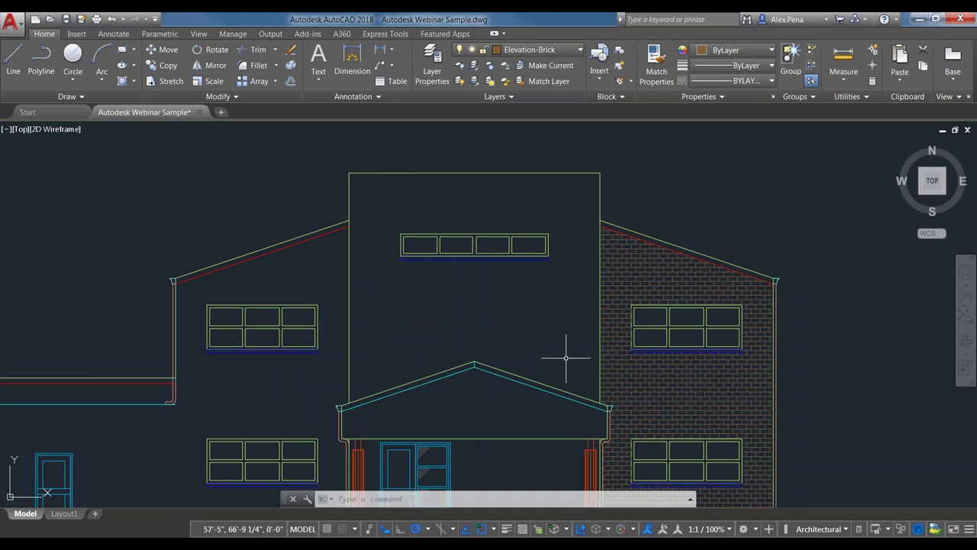
Make Elevation-Side Panel the current layer and start a hatch with all patterns listed
click(579, 49)
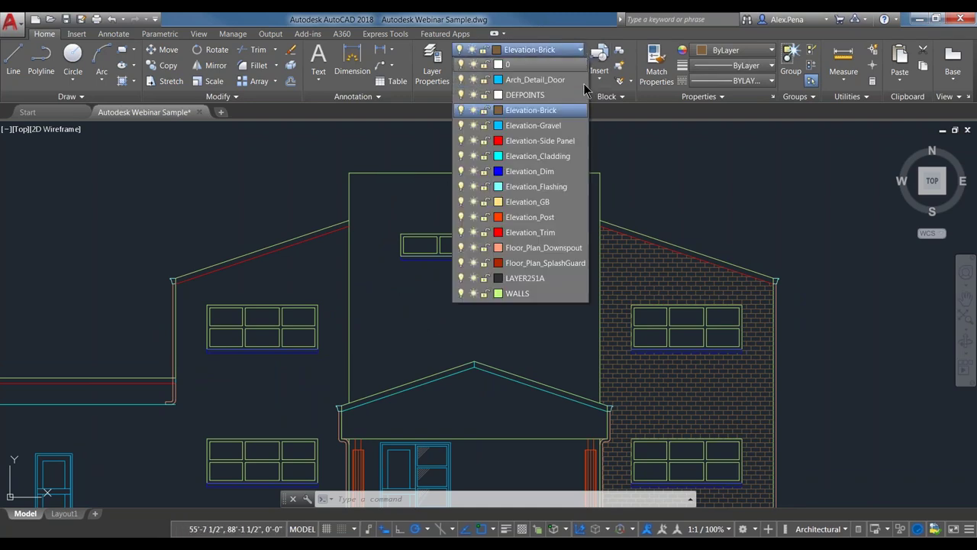
click(557, 140)
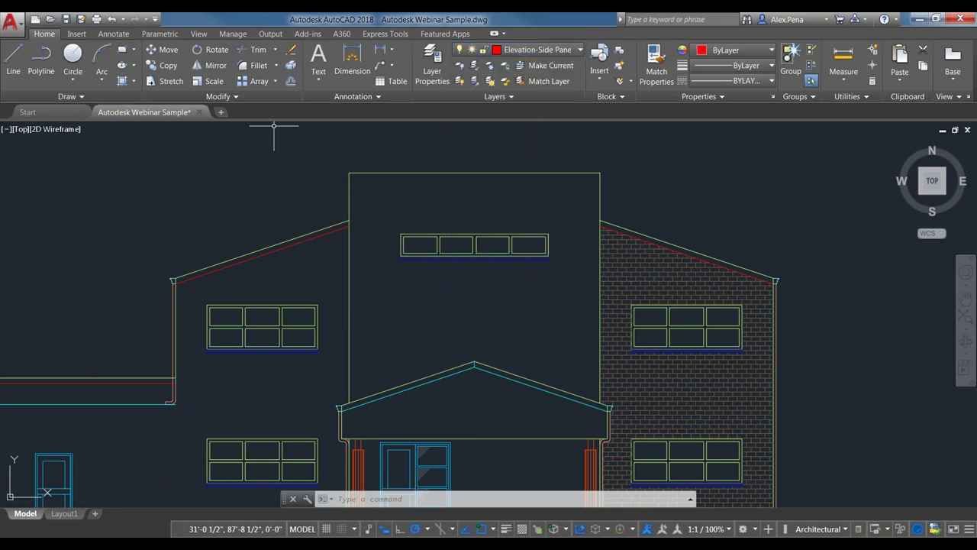
click(122, 82)
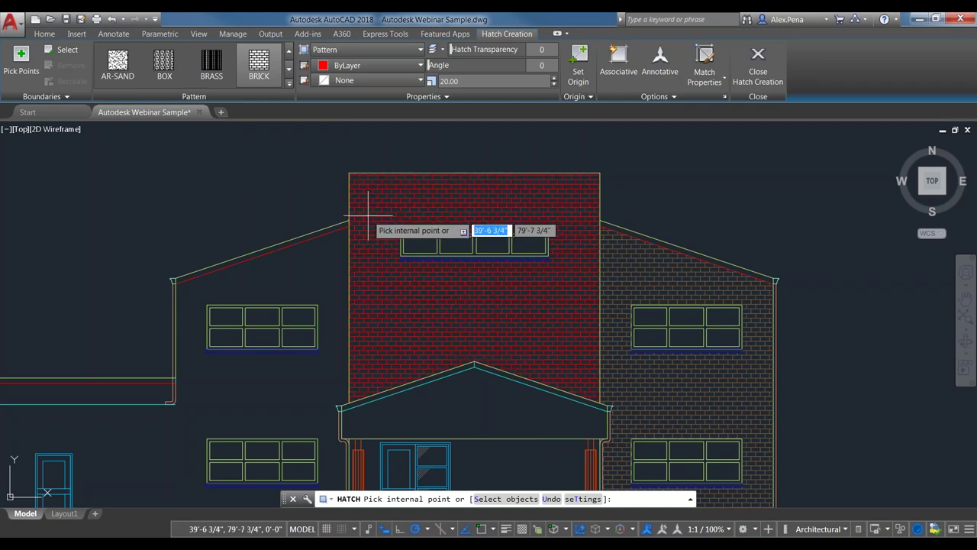
click(288, 84)
scroll(236, 86, up, 2)
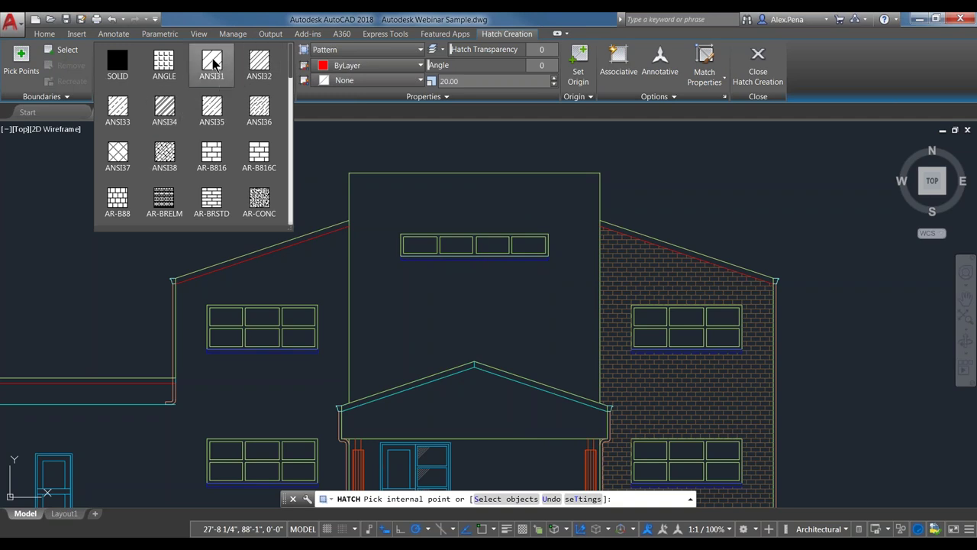
Choose the ANSI31 pattern and set the hatch scale to 100 and the angle to 135
click(212, 64)
click(433, 81)
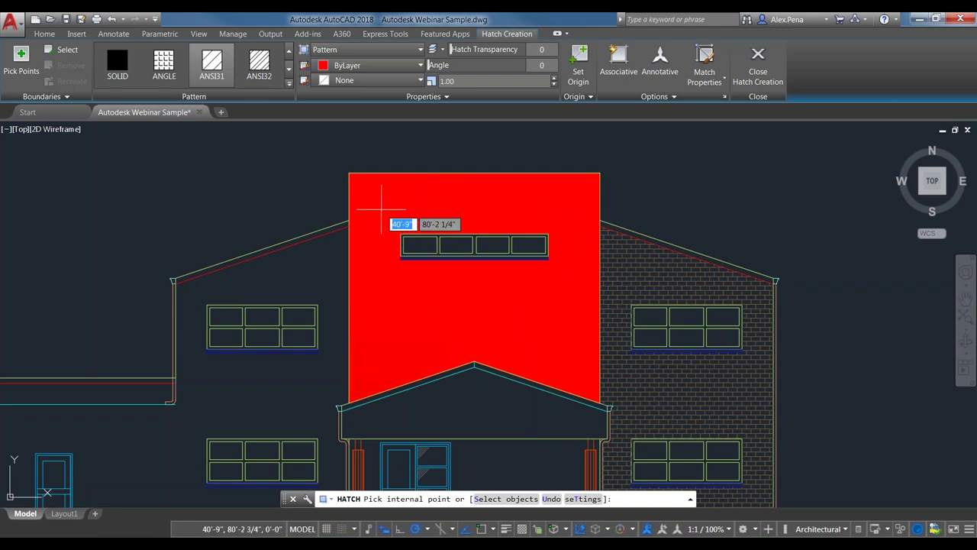
click(464, 81)
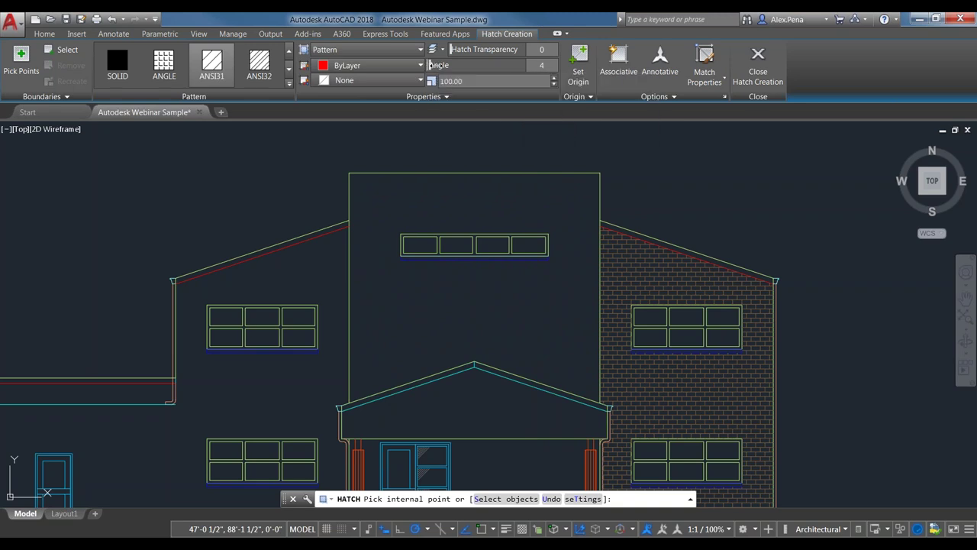
mouse_move(447, 69)
mouse_down()
mouse_move(497, 71)
mouse_move(451, 66)
mouse_up()
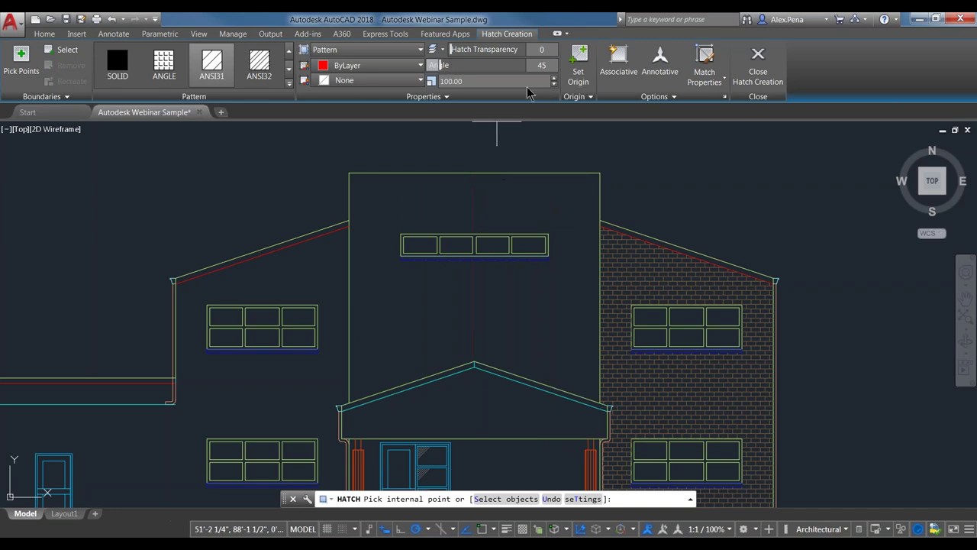
click(542, 65)
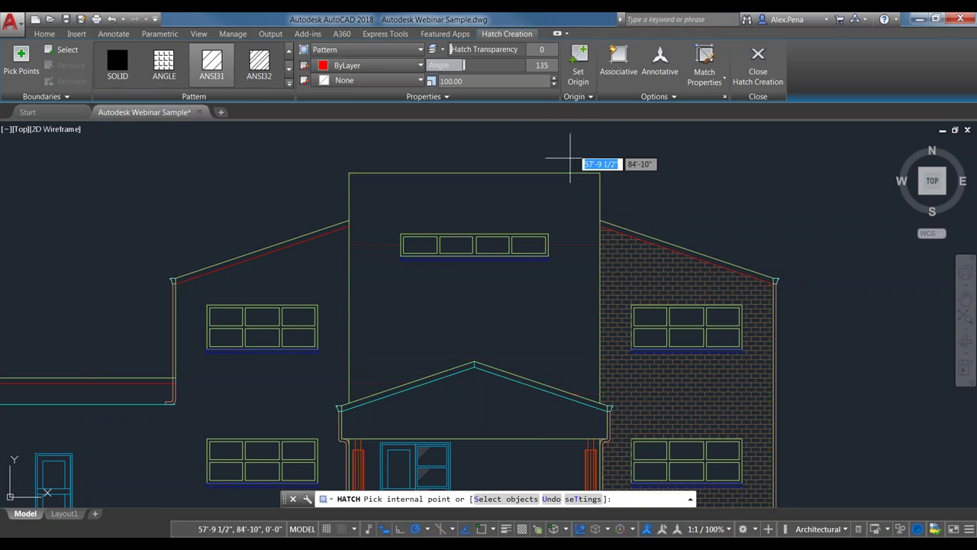
Anchor the hatch origin at the wall's top-left corner and hatch the tall central wall
click(579, 77)
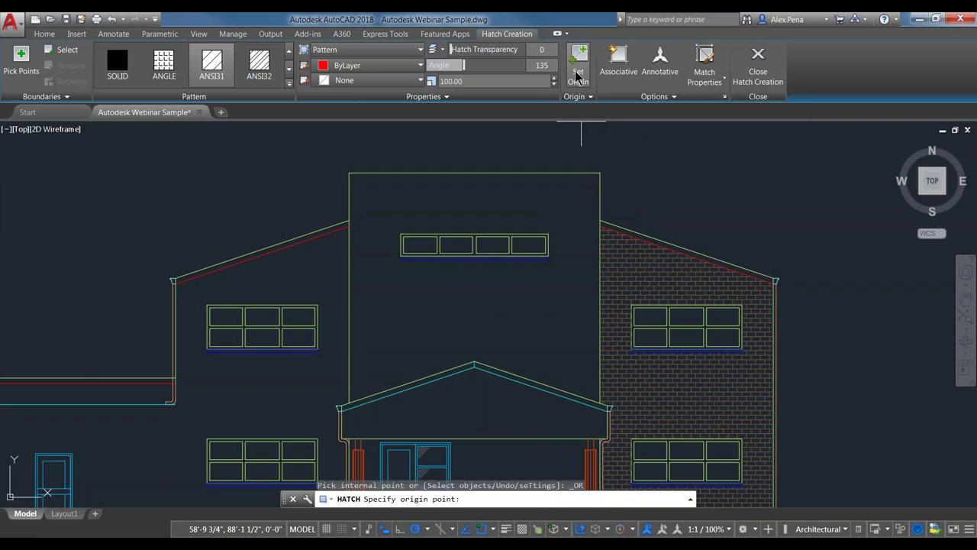
click(350, 172)
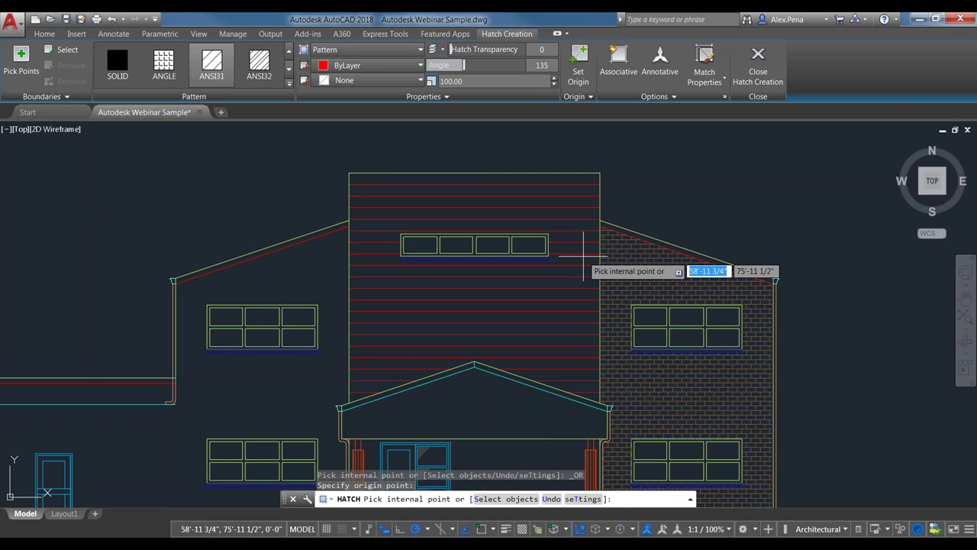
click(584, 255)
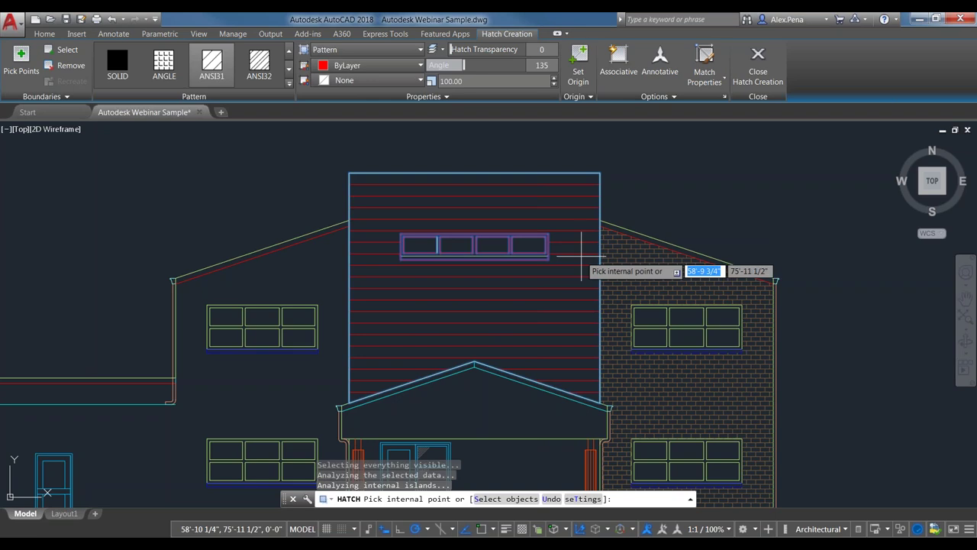
key(Return)
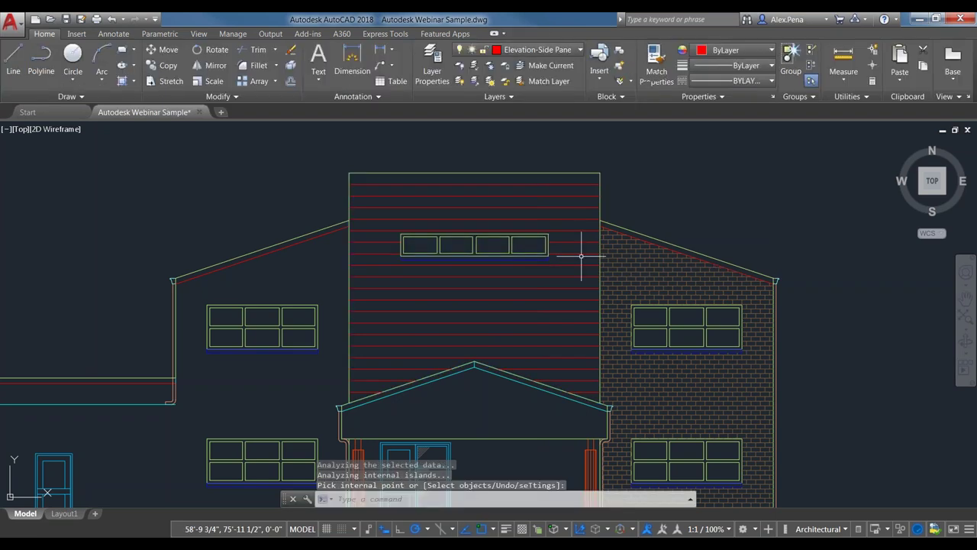
Zoom and pan across the hatched elevation, ending on its left part
scroll(563, 275, down, 2)
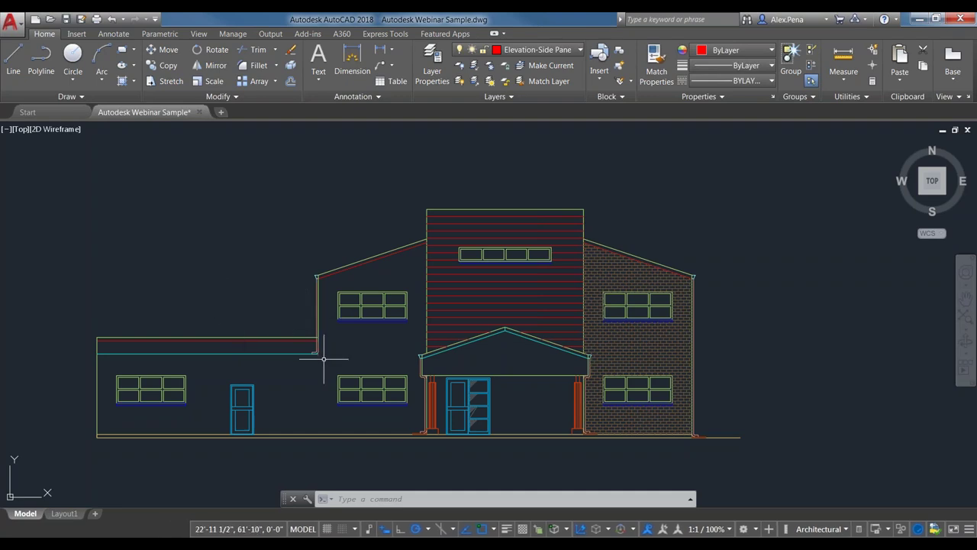
scroll(288, 348, up, 2)
middle_drag(283, 349, 405, 357)
scroll(387, 398, down, 2)
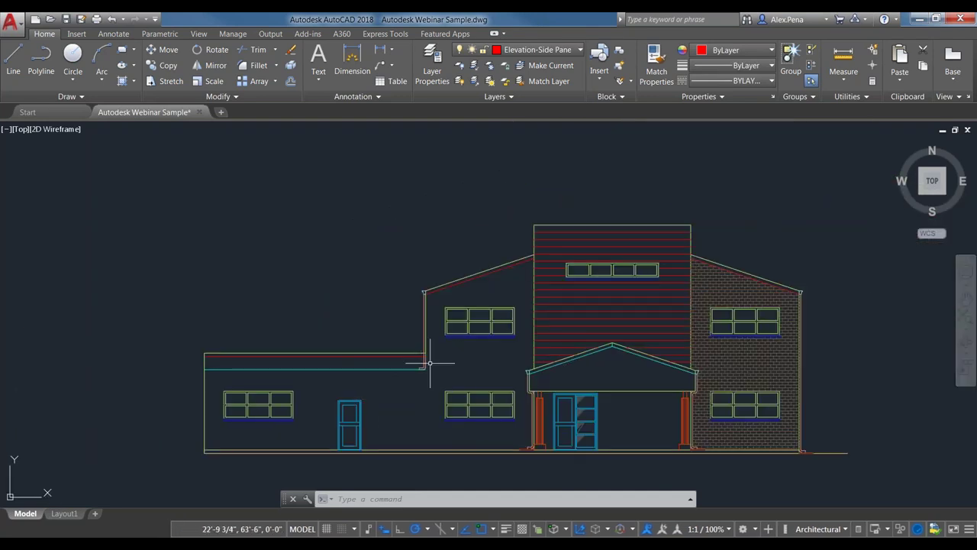
scroll(430, 362, up, 2)
middle_drag(430, 359, 439, 302)
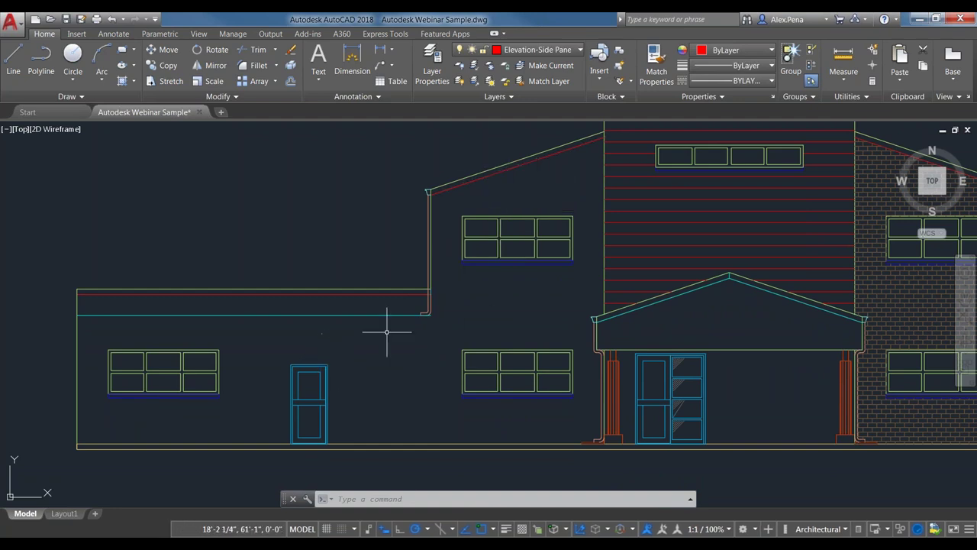
Make Elevation-Gravel the current layer and start a hatch using the GRAVEL pattern
click(552, 50)
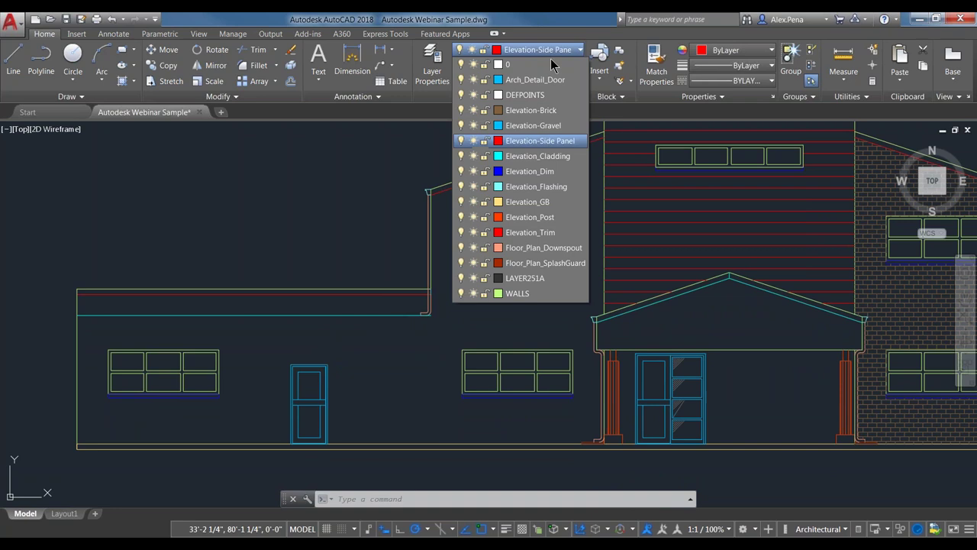
click(563, 128)
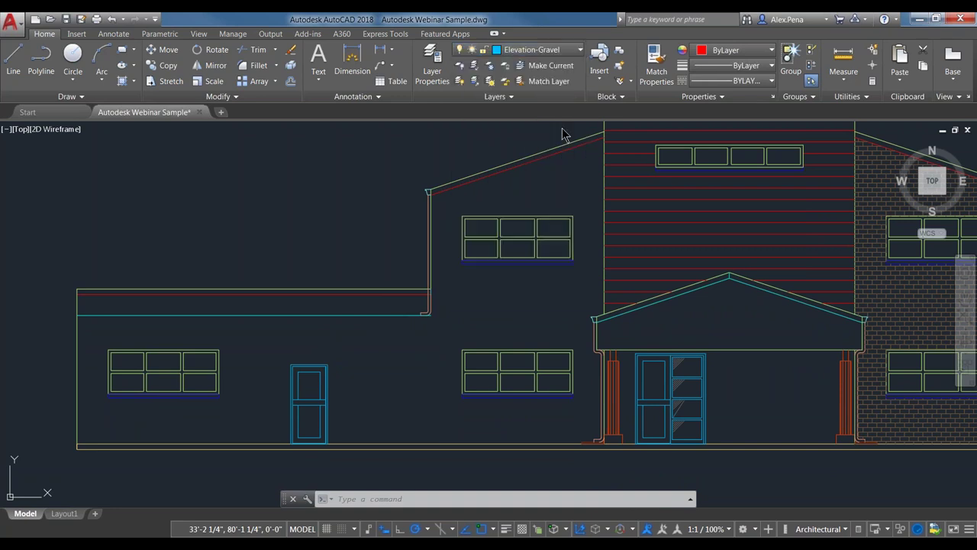
click(121, 82)
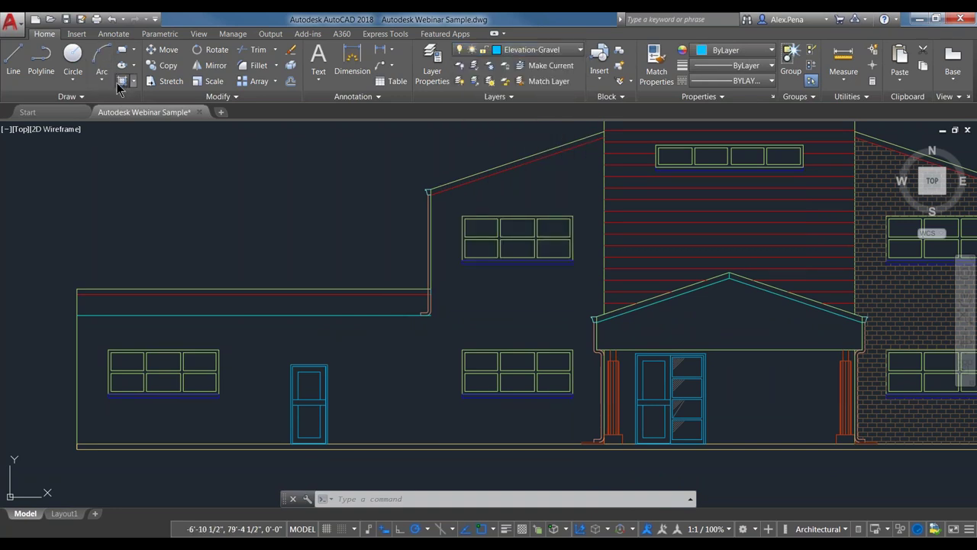
click(288, 84)
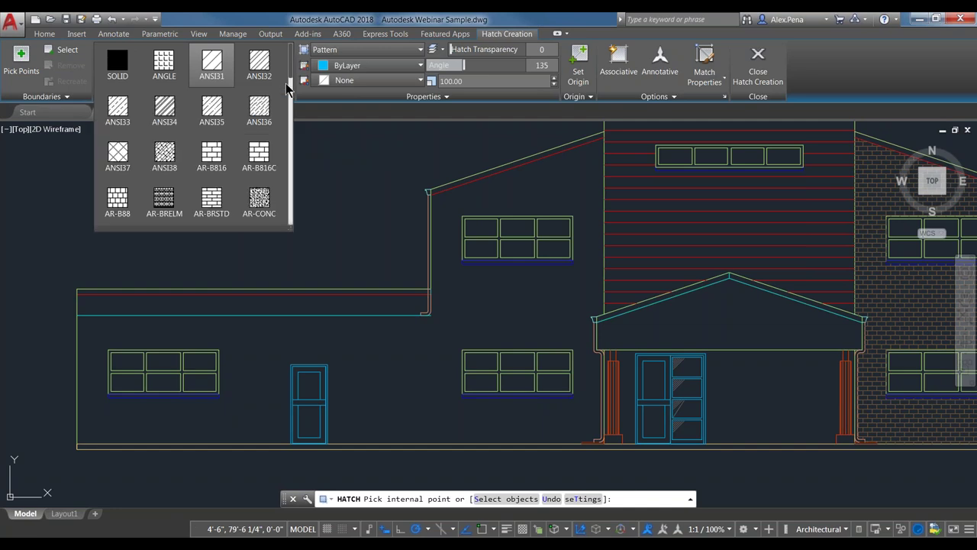
scroll(218, 157, down, 4)
scroll(218, 156, down, 6)
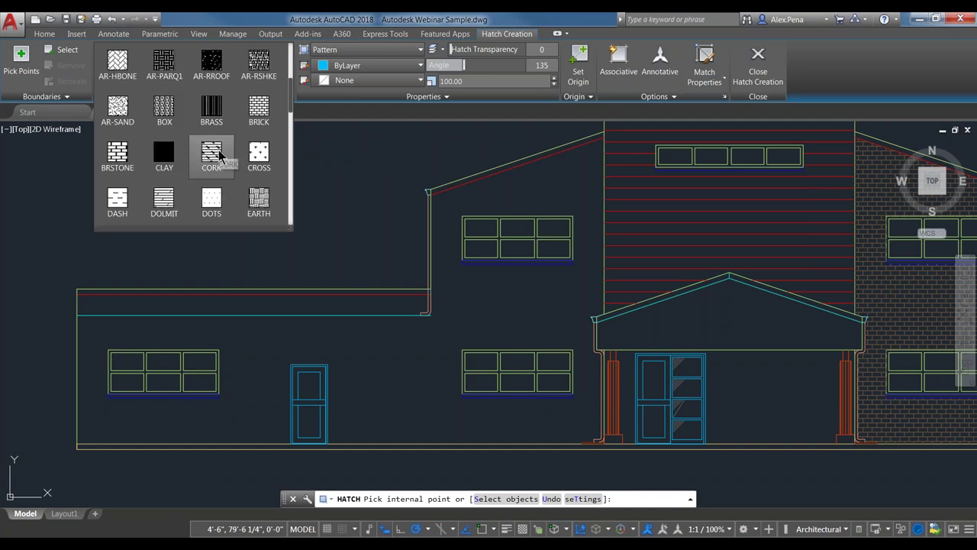
scroll(215, 153, down, 1)
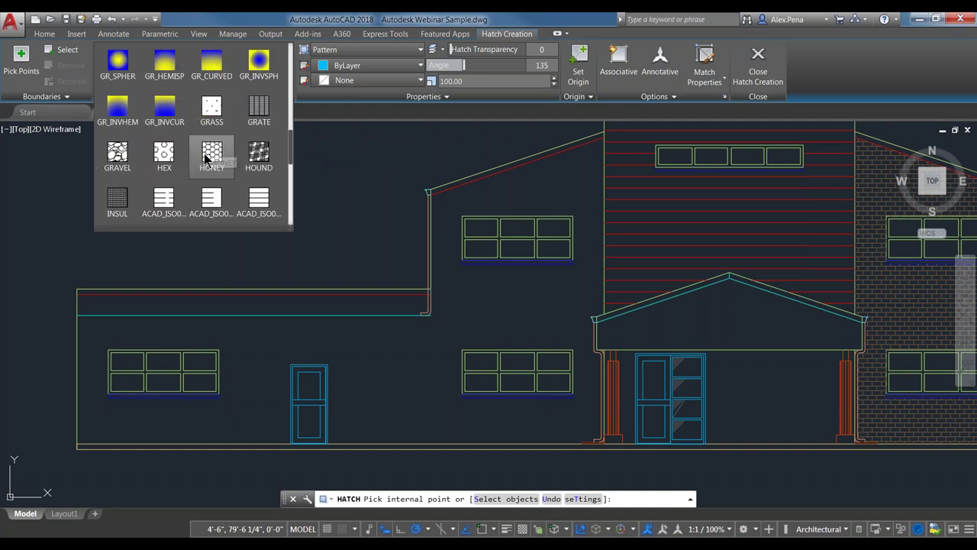
click(117, 156)
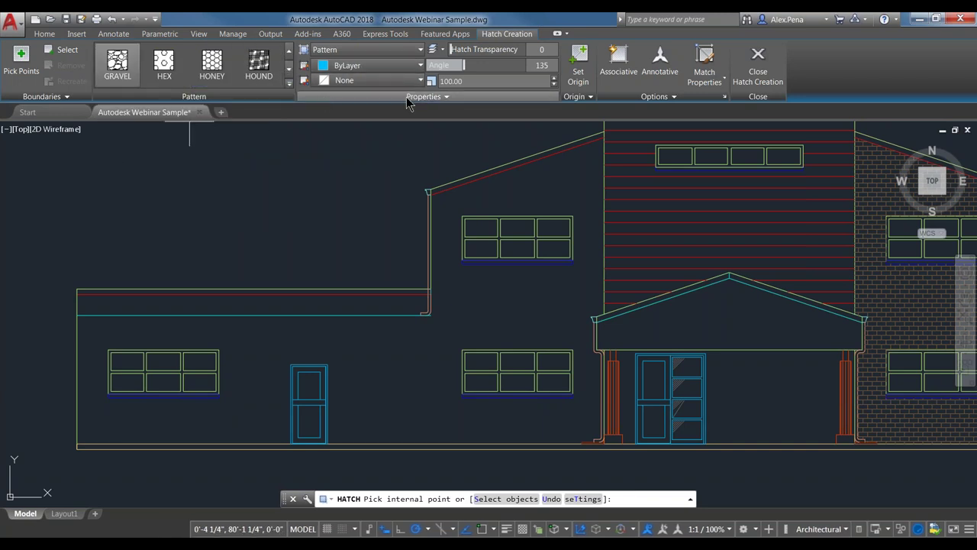
Expand the hatch properties, keep the current layer, and set GRAVEL angle 0 and scale 50
click(433, 98)
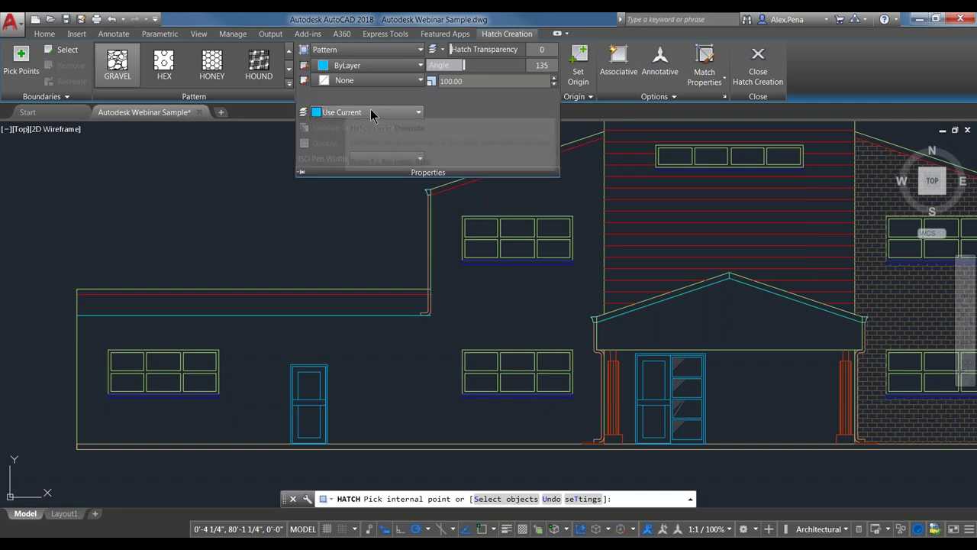
click(420, 113)
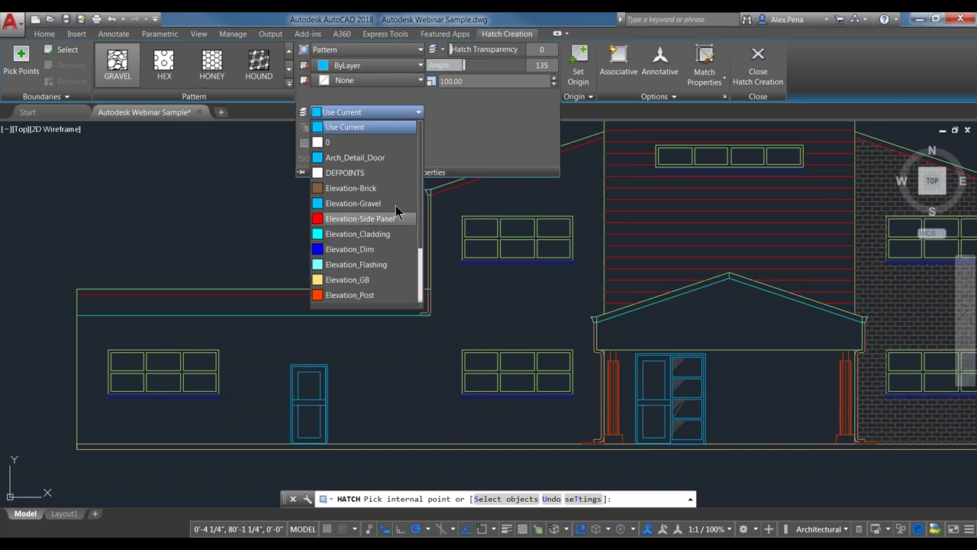
click(823, 71)
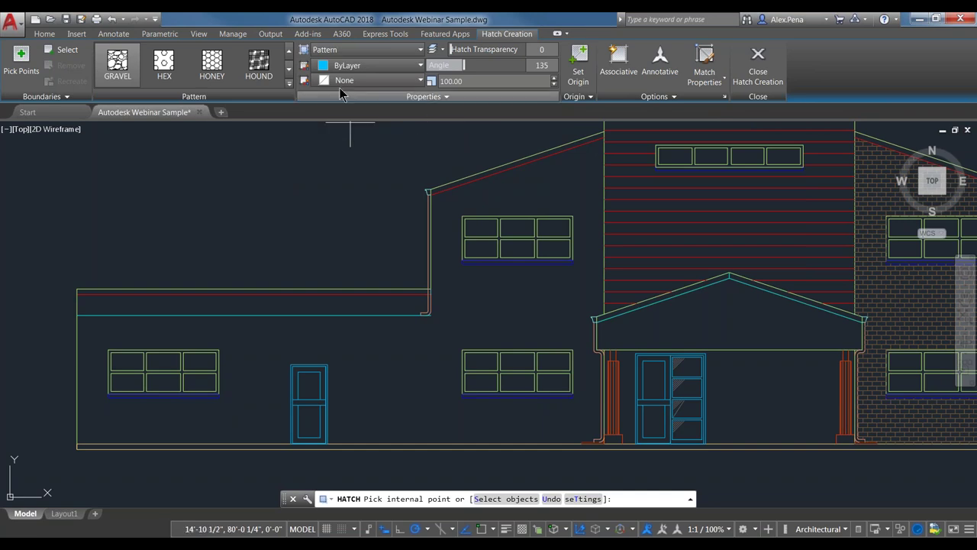
click(542, 65)
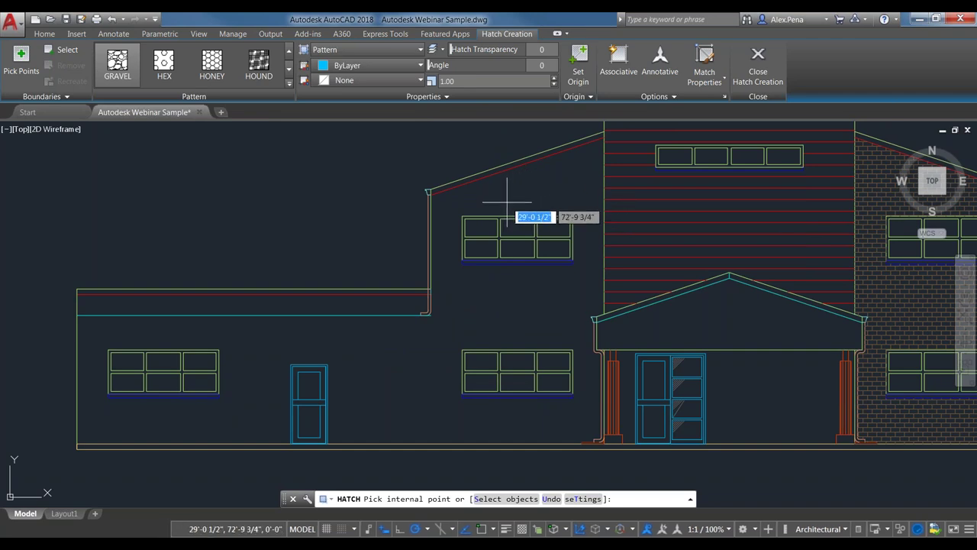
Preview the GRAVEL hatch in the left and upper-left walls, then cancel without adding it
scroll(453, 226, down, 2)
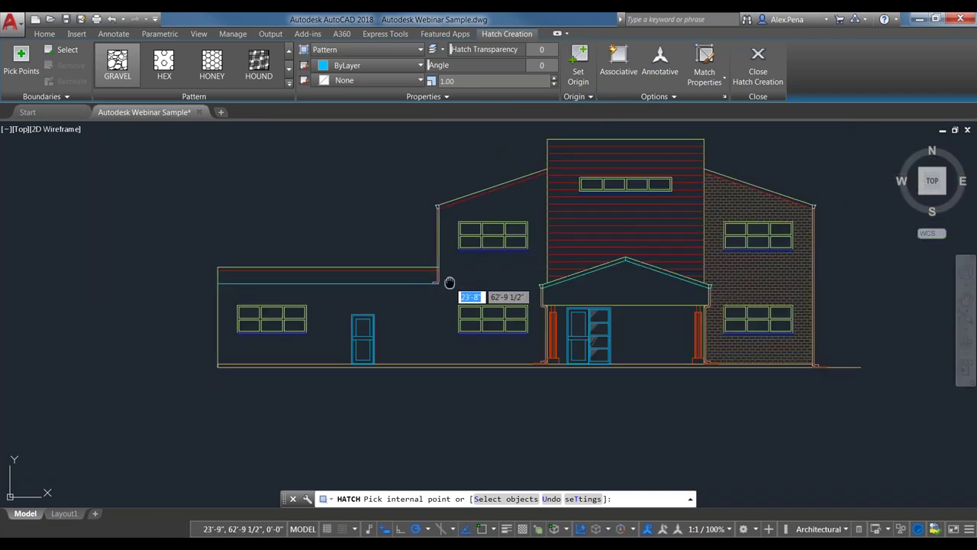
middle_drag(463, 294, 462, 337)
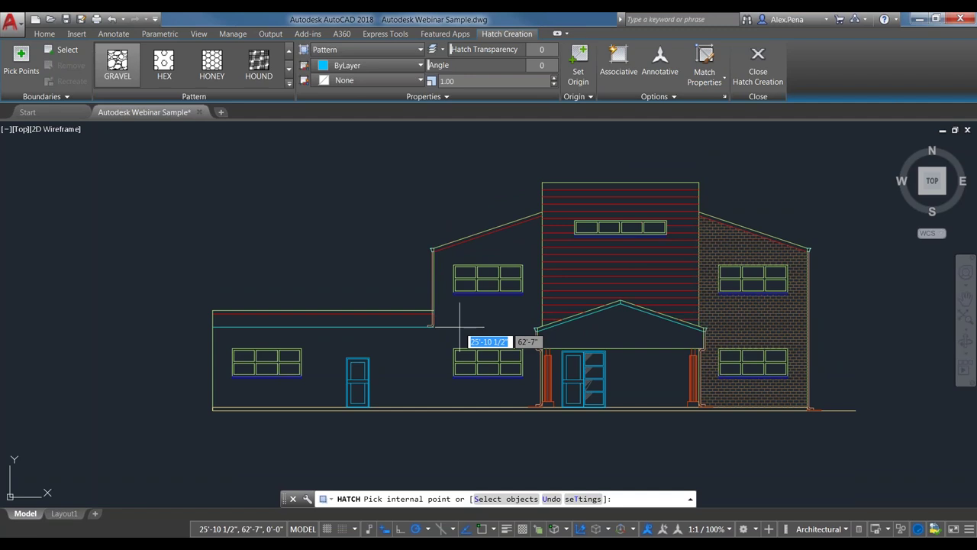
scroll(460, 326, down, 2)
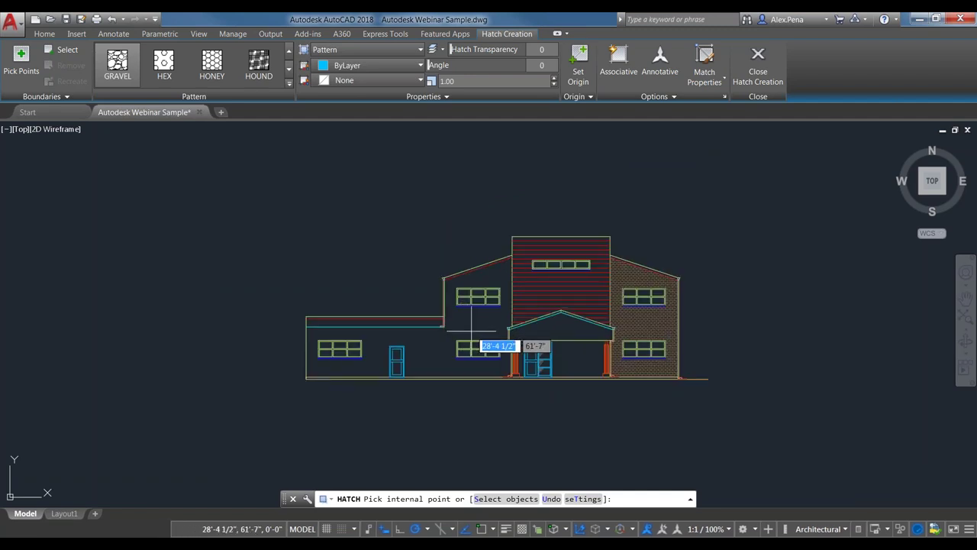
click(474, 323)
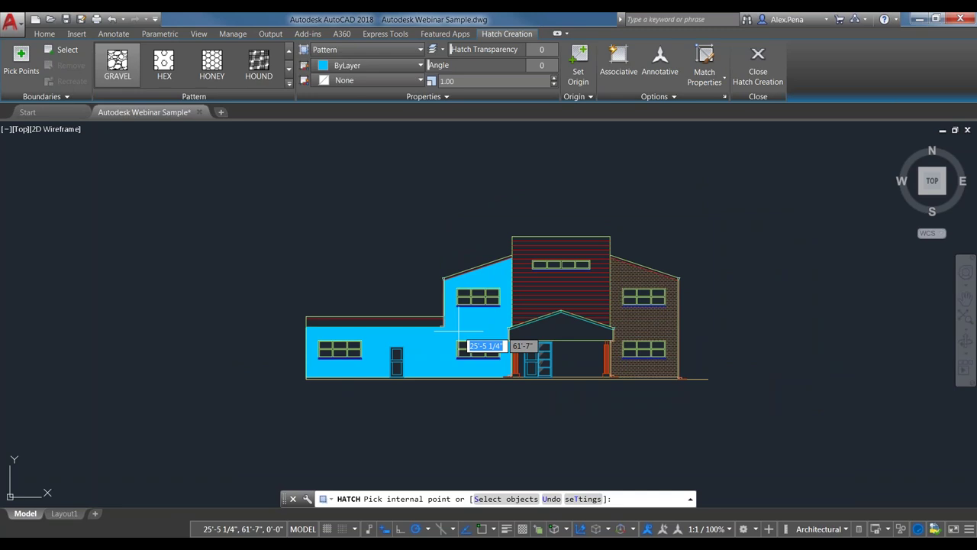
scroll(461, 330, up, 2)
scroll(462, 330, up, 2)
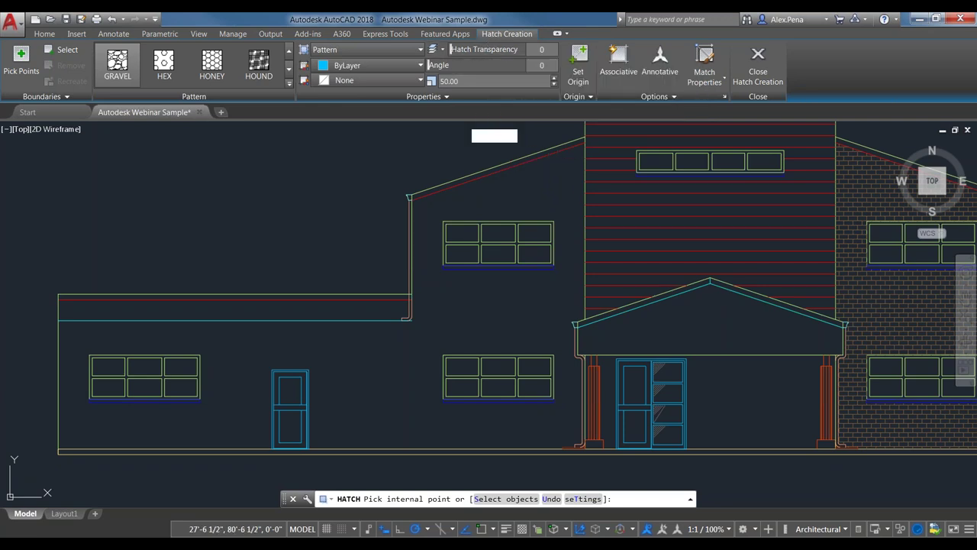
click(445, 204)
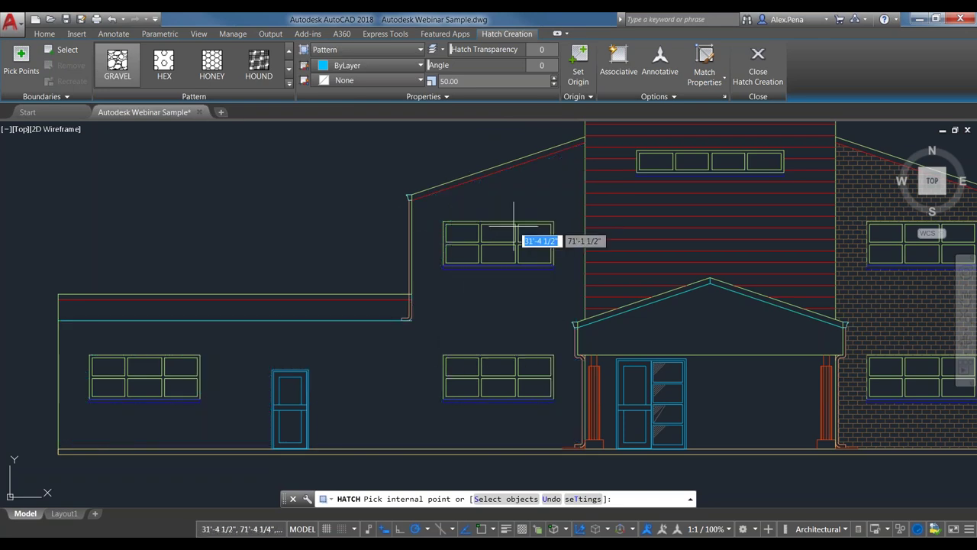
scroll(478, 372, down, 3)
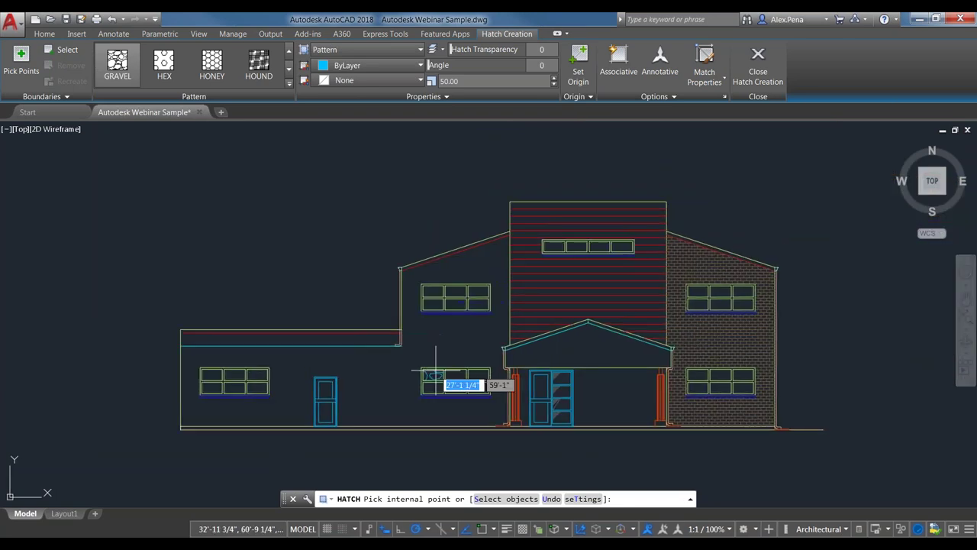
key(Escape)
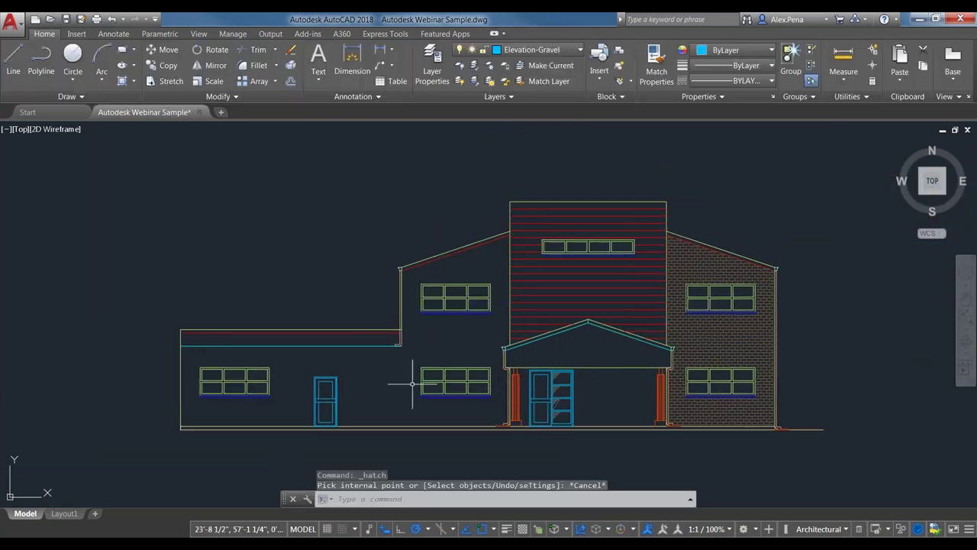
Hatch the left wall region, around its windows and door, with GRAVEL and end the command
click(123, 84)
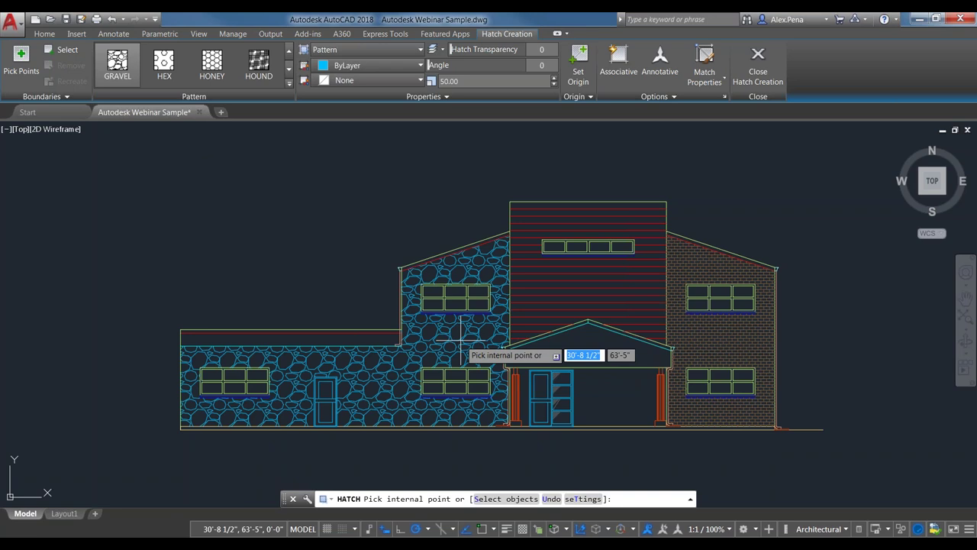
click(460, 339)
key(Return)
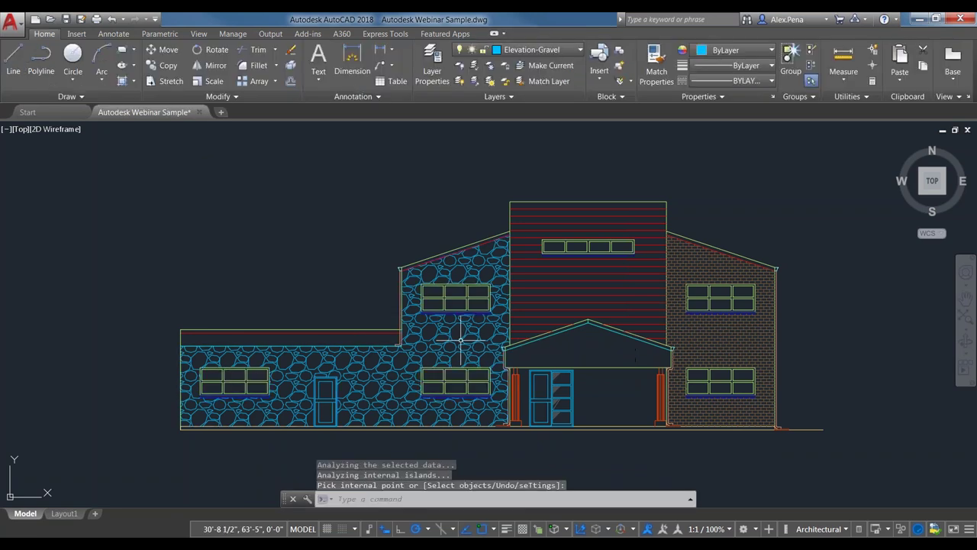
key(Escape)
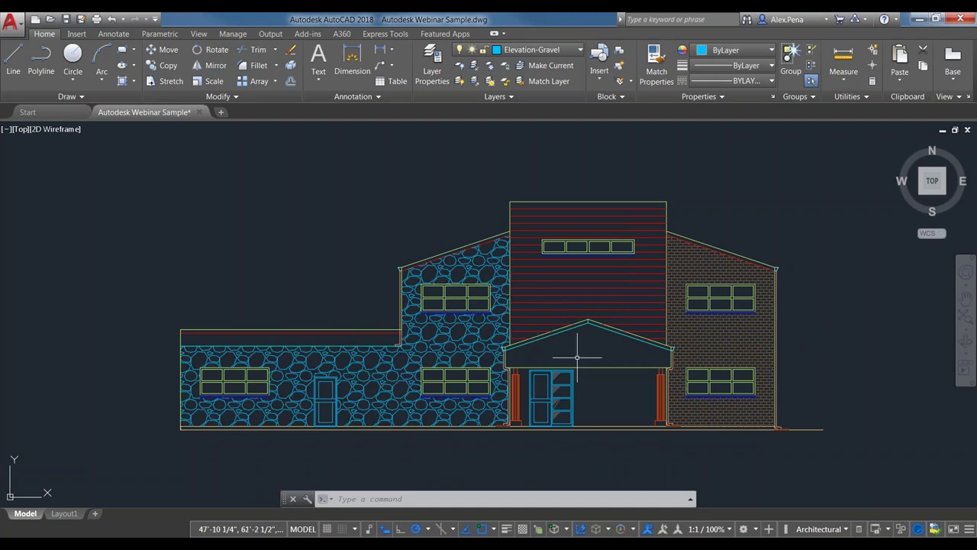
Switch the current layer to Elevation_Post
click(544, 50)
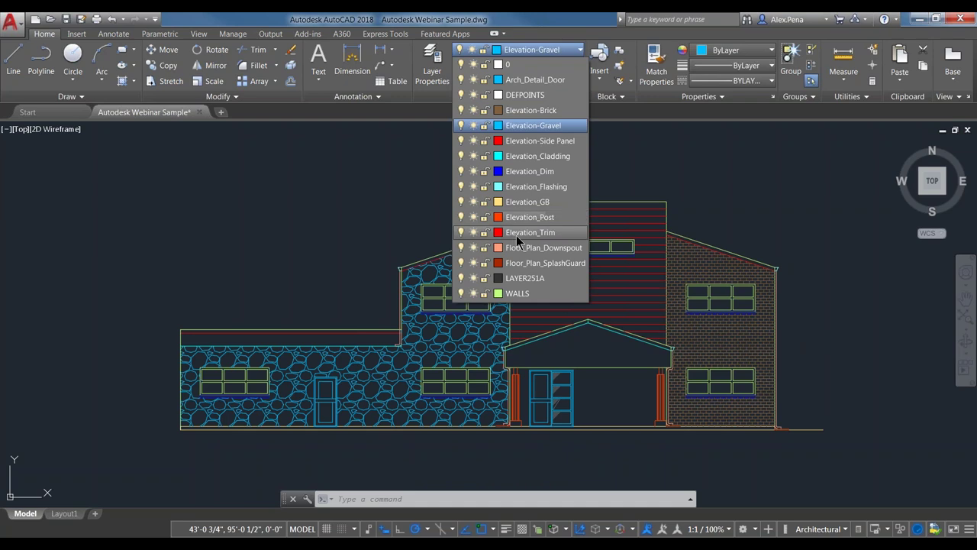
click(532, 219)
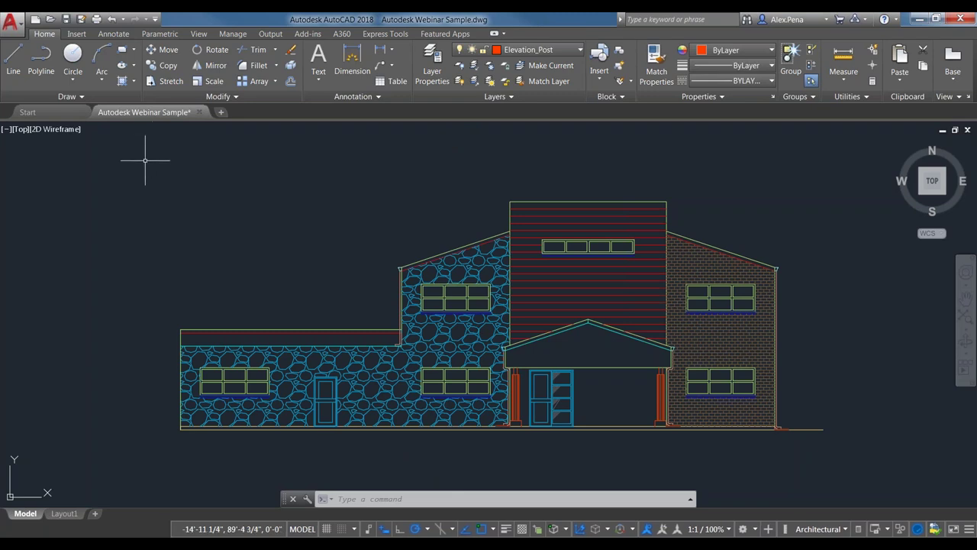
Start a hatch that copies the existing gravel wall hatch's properties and pick inside the porch gable
click(123, 82)
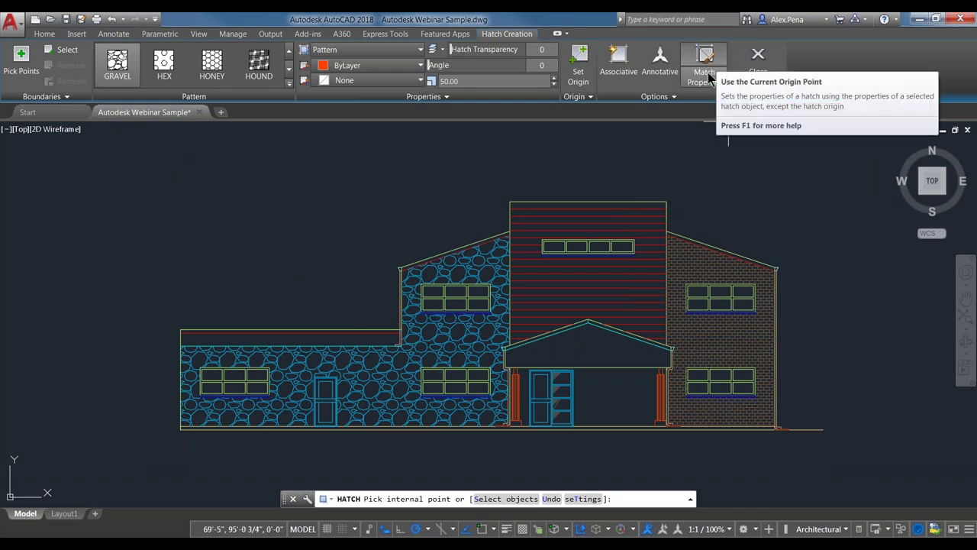
scroll(601, 332, up, 3)
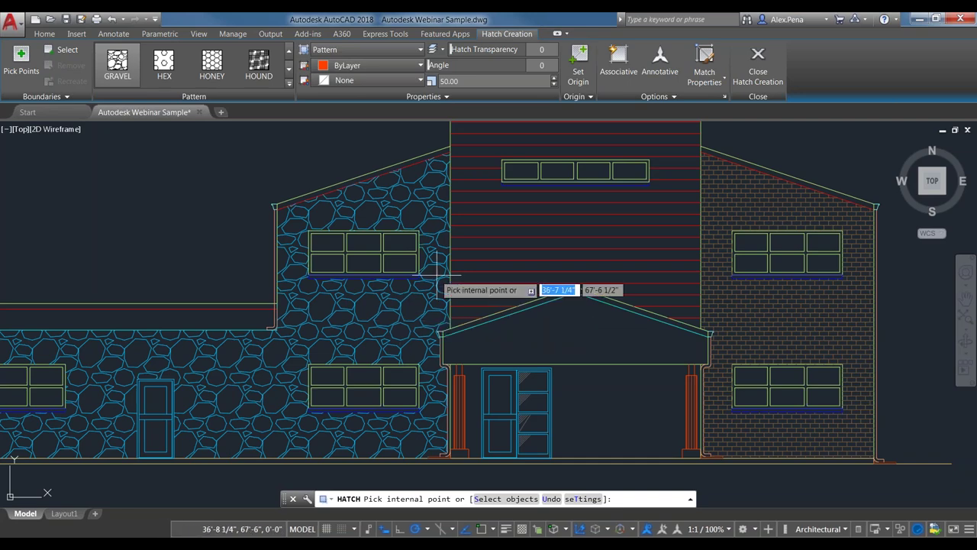
click(705, 65)
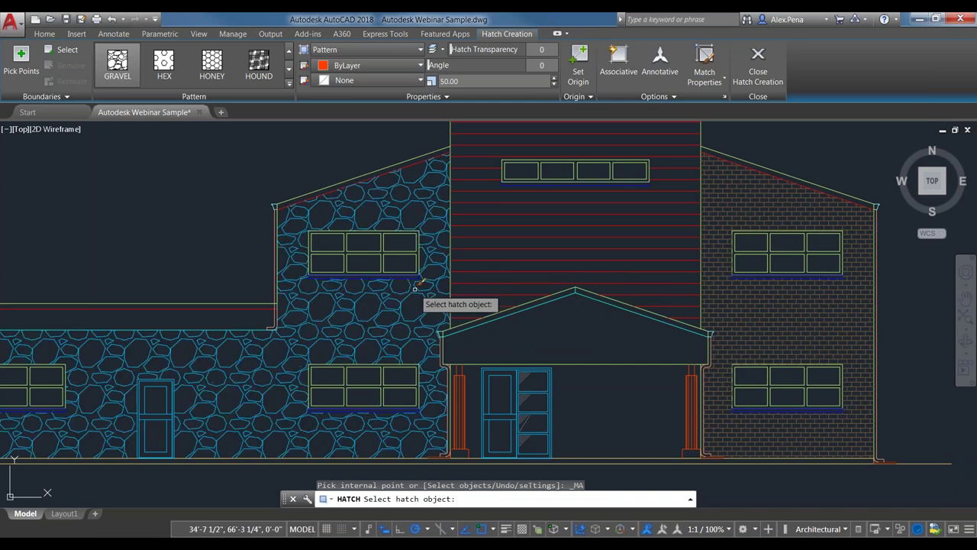
click(389, 293)
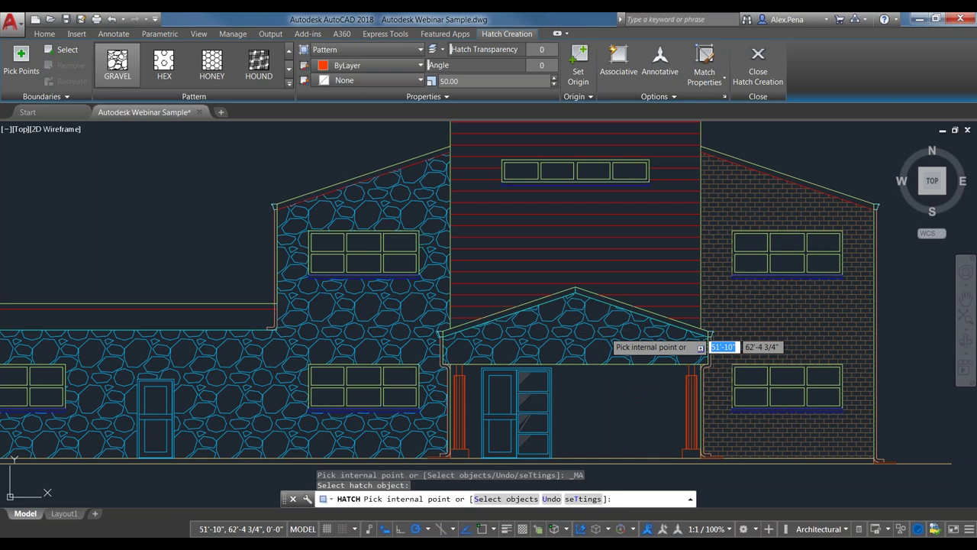
click(604, 333)
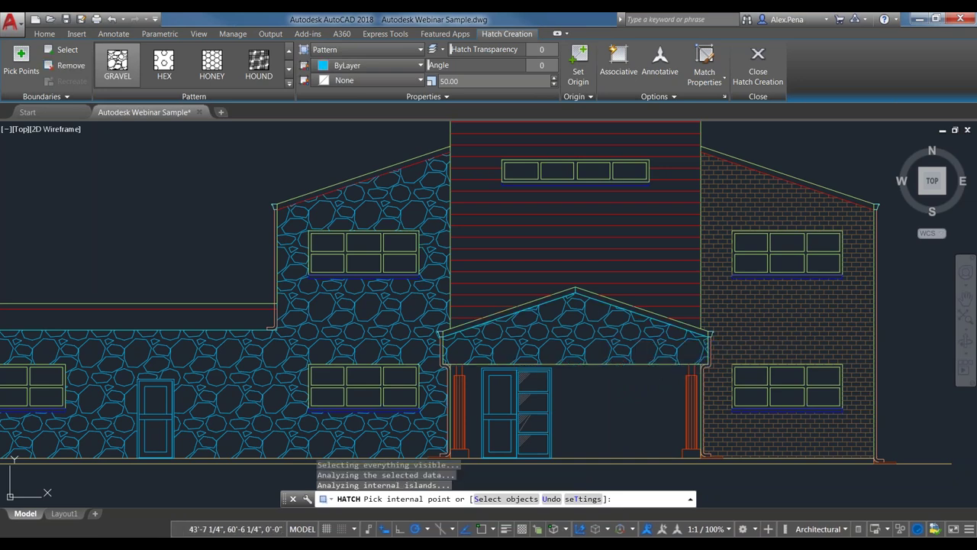
Finish the gable hatch, then select the wall and gable hatches in turn to compare them
key(Return)
click(372, 267)
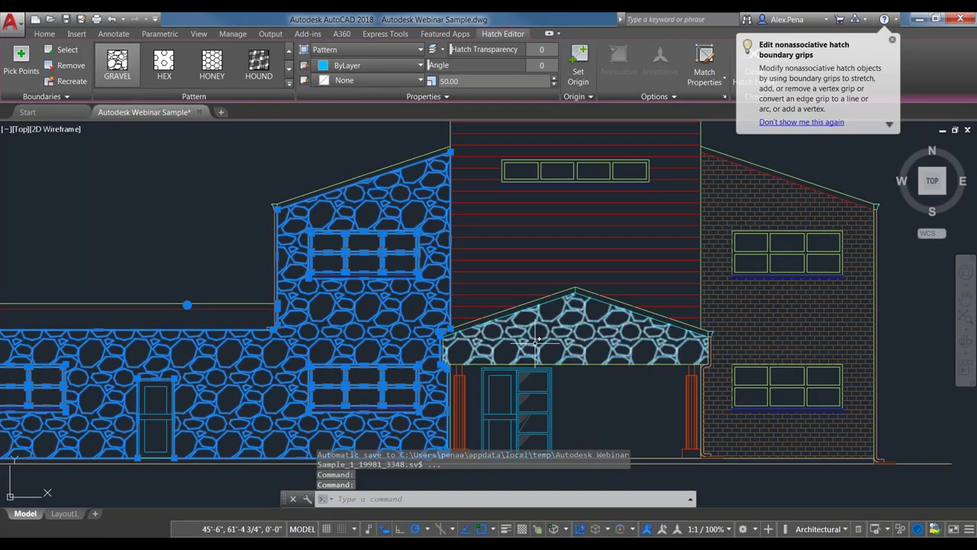
key(Escape)
click(541, 342)
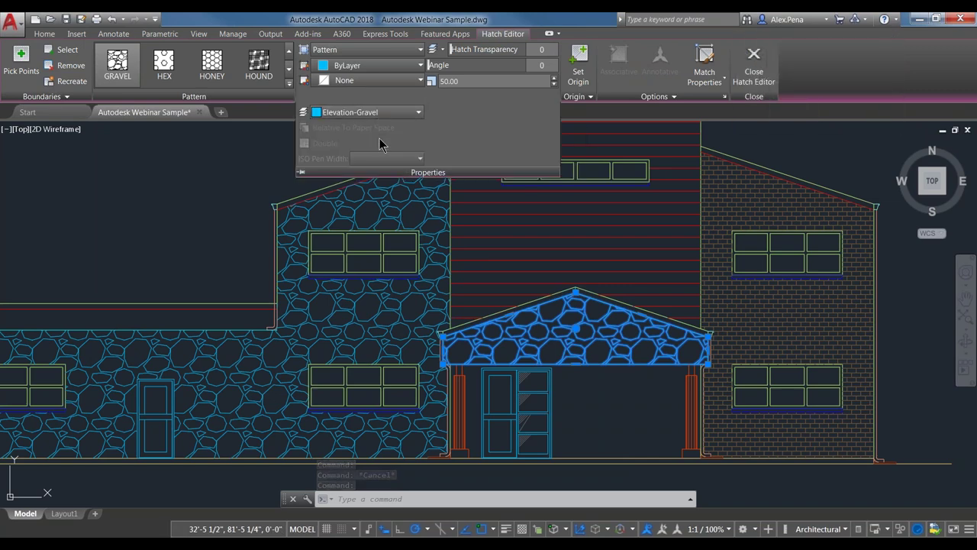
key(Escape)
key(Escape)
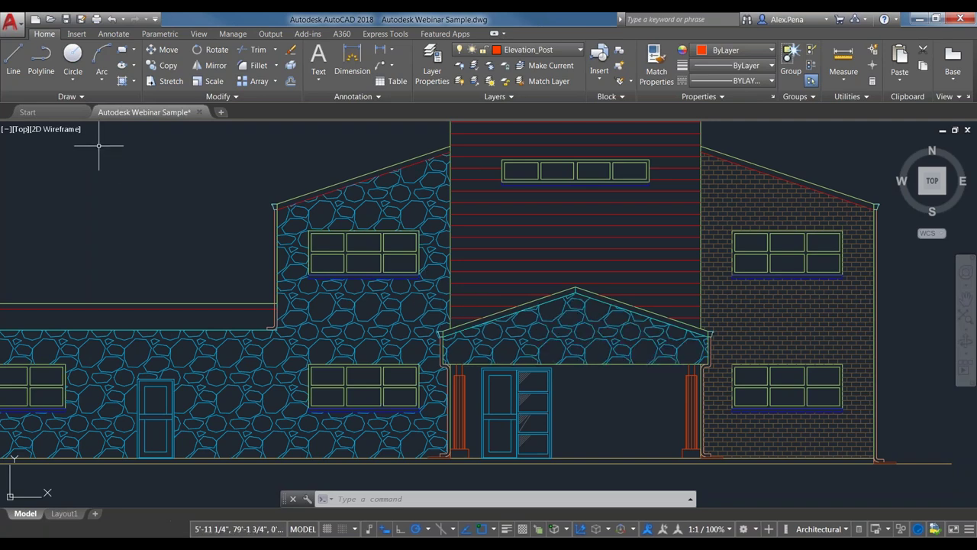
Try boundary-object selection with the left stone wing in view, then restart the hatch using internal-point picking
click(122, 81)
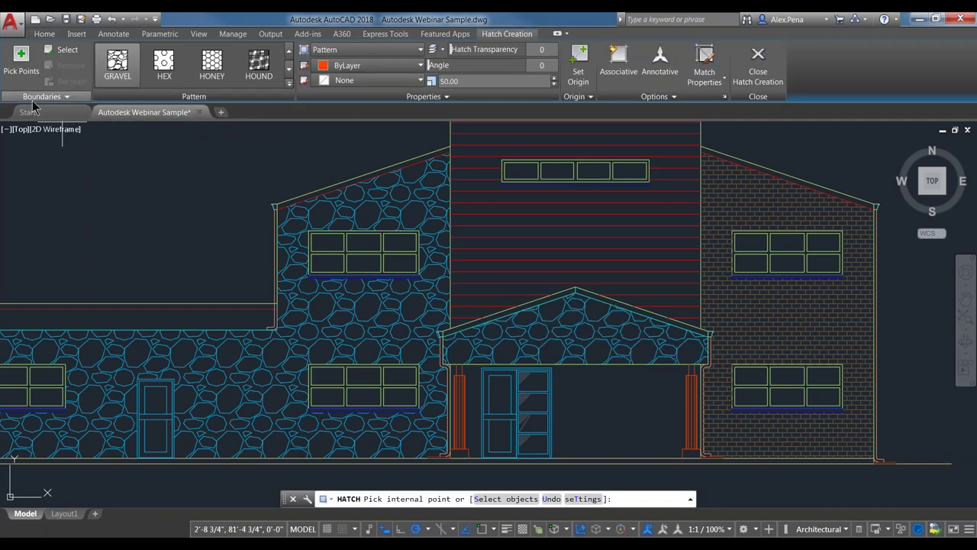
click(66, 98)
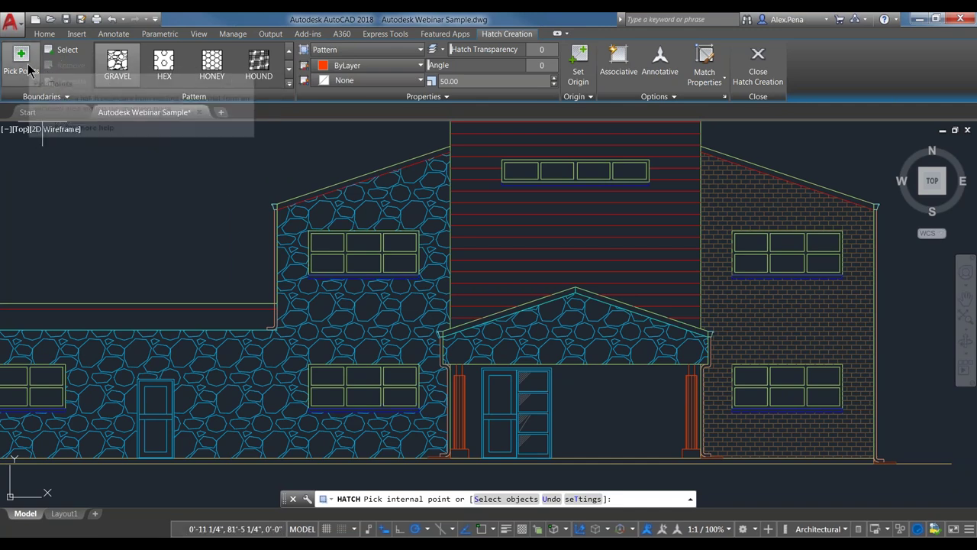
click(69, 50)
middle_drag(145, 305, 389, 268)
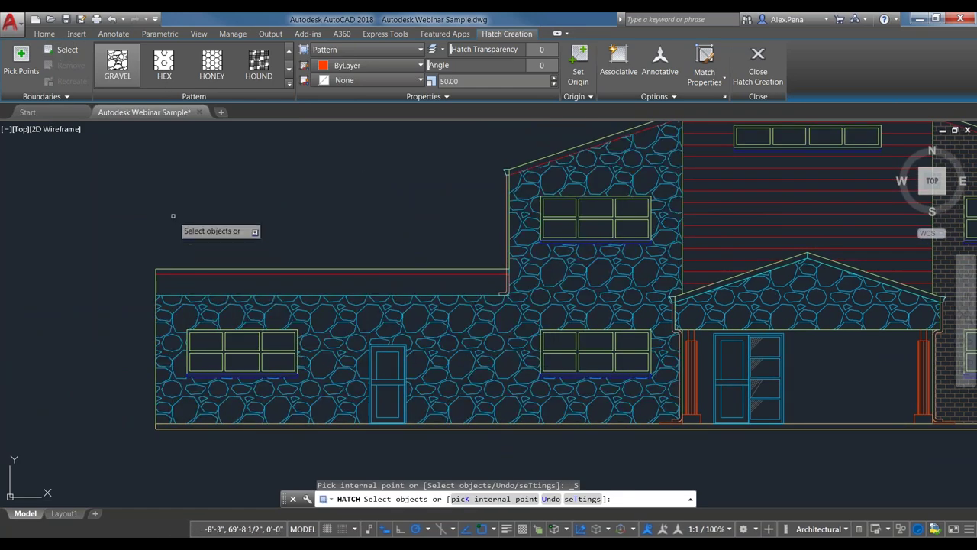
key(Escape)
key(Escape)
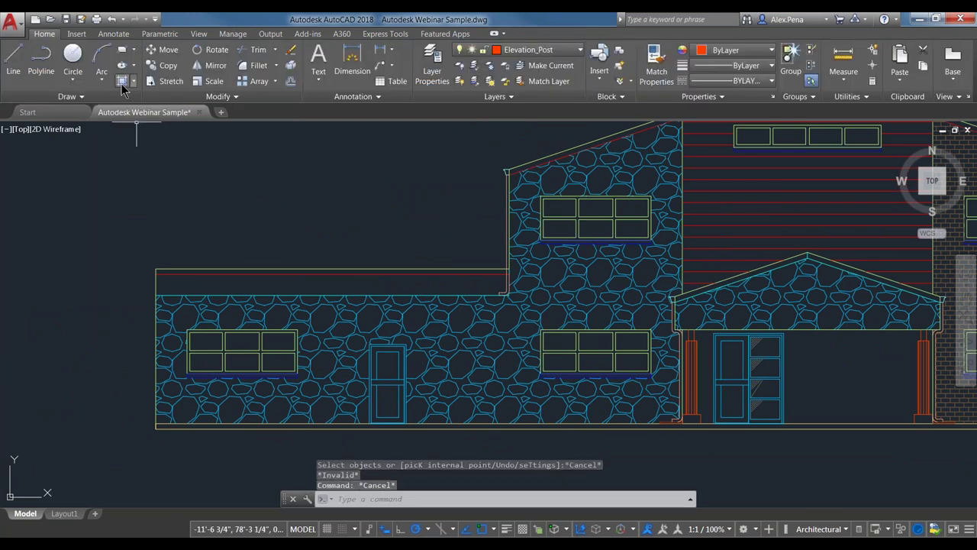
click(121, 83)
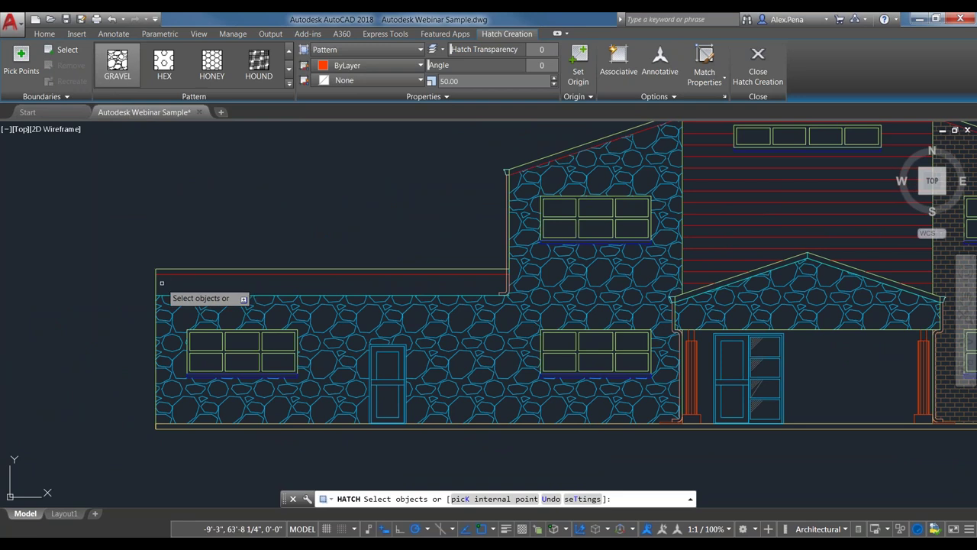
click(21, 67)
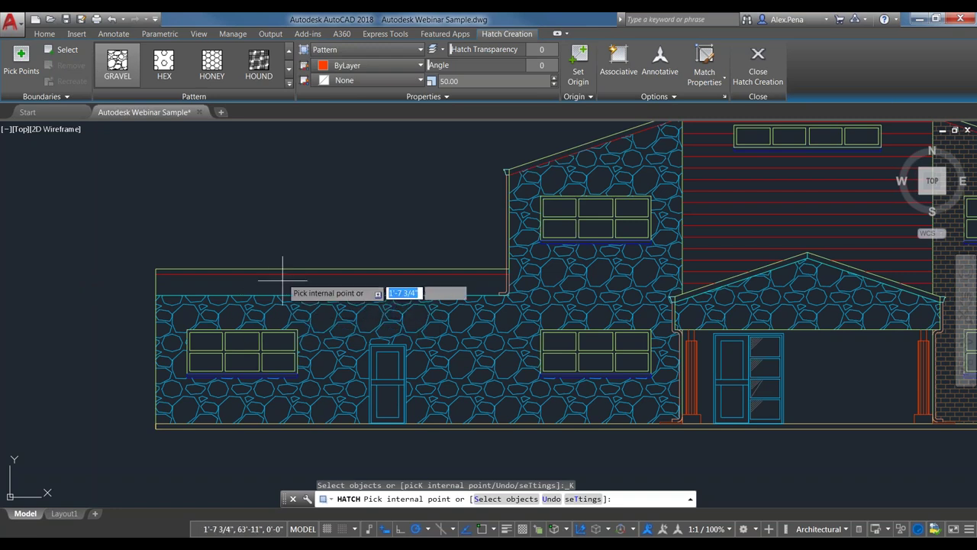
View the full hatch settings, cancel them, and set HPDLGMODE to 1
click(725, 97)
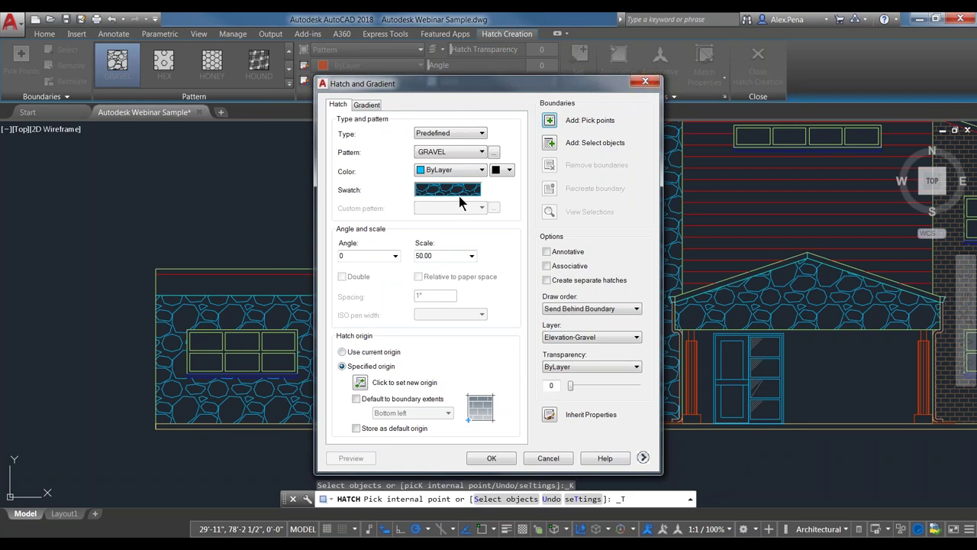
click(645, 82)
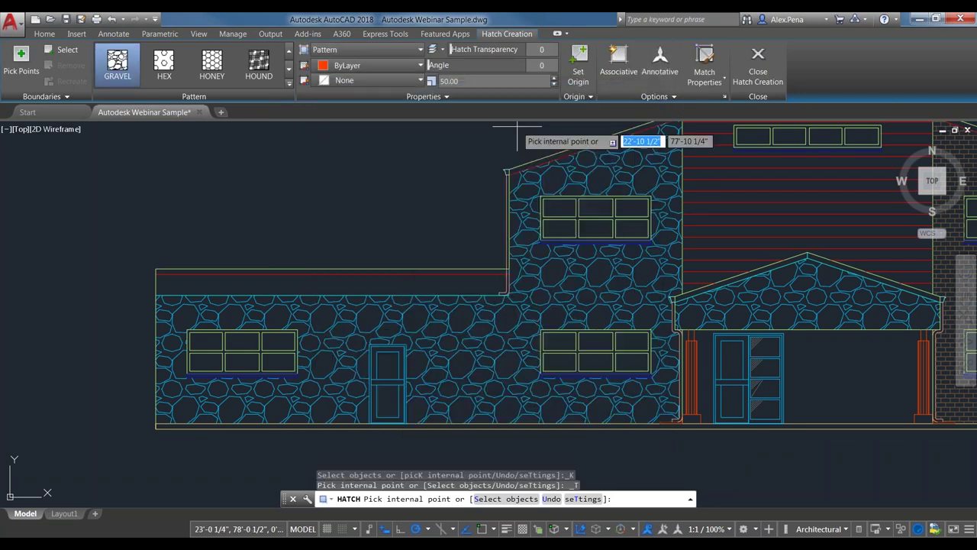
key(Escape)
key(Escape)
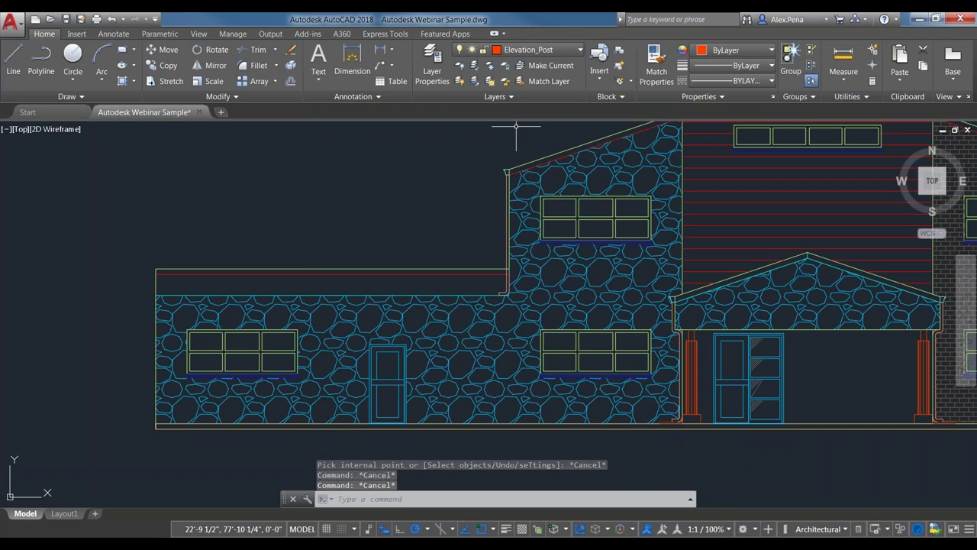
text(Hp)
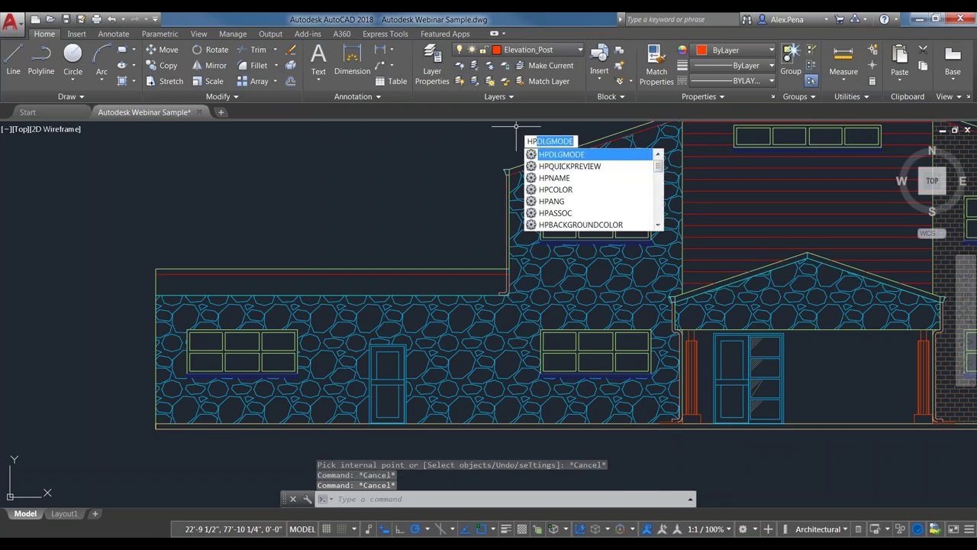
text(DLgmode)
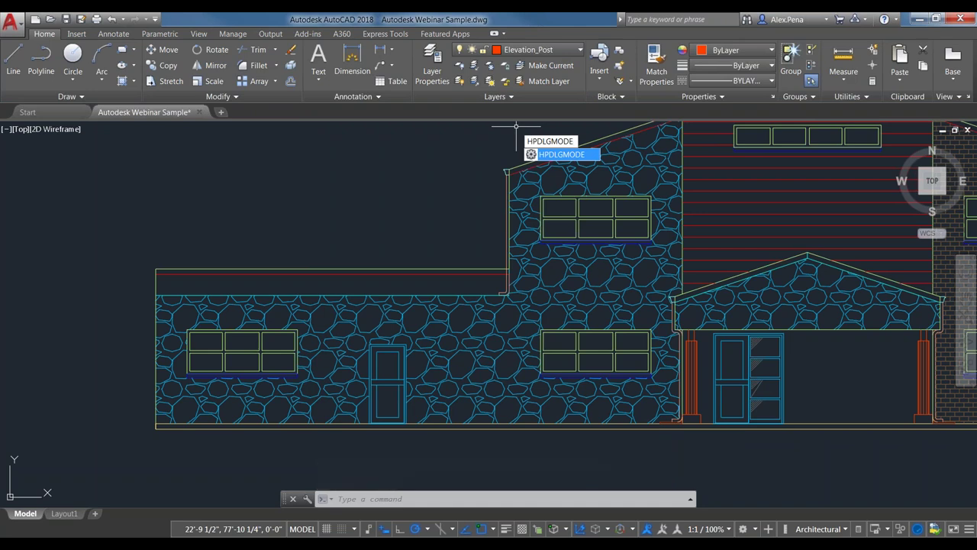
key(Return)
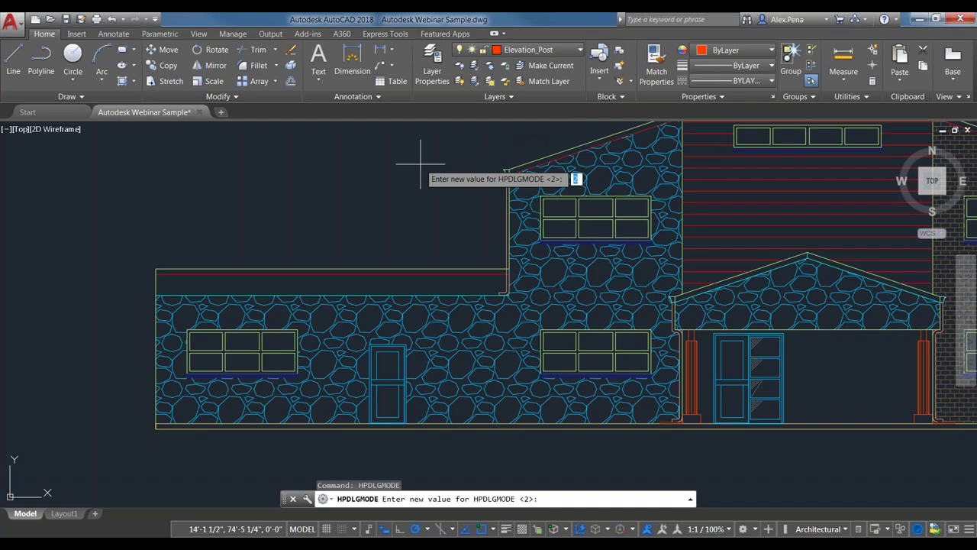
key(Return)
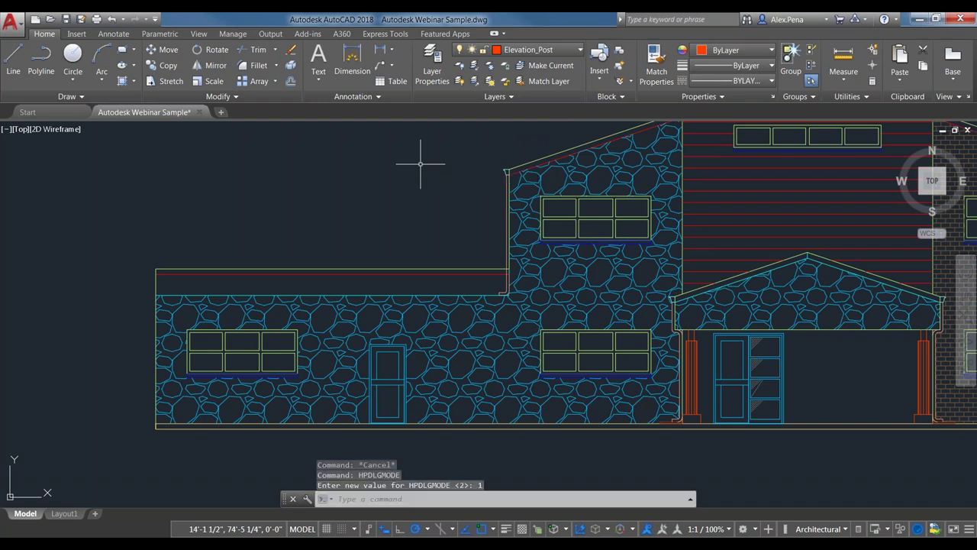
Start Hatch to check that the Hatch and Gradient dialog opens, then cancel it
click(121, 81)
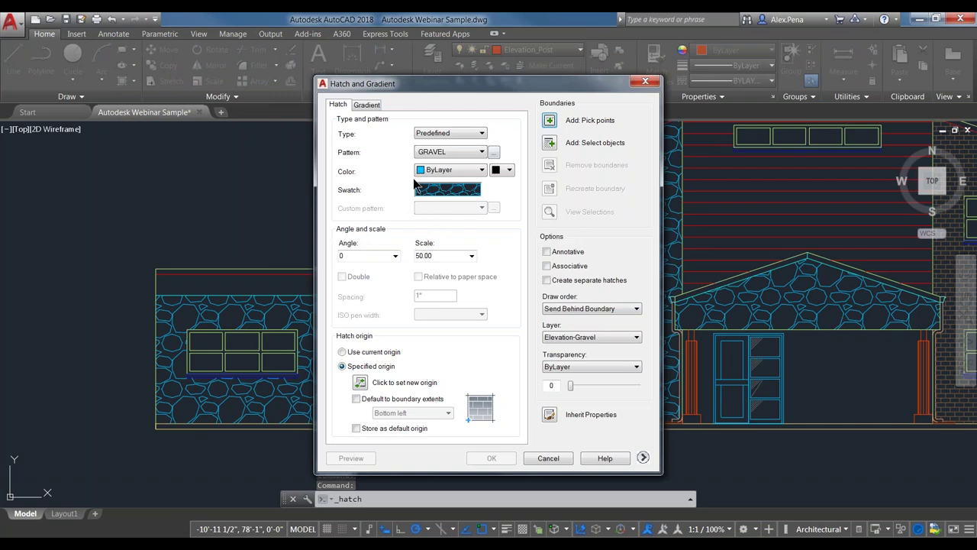
click(365, 105)
click(337, 105)
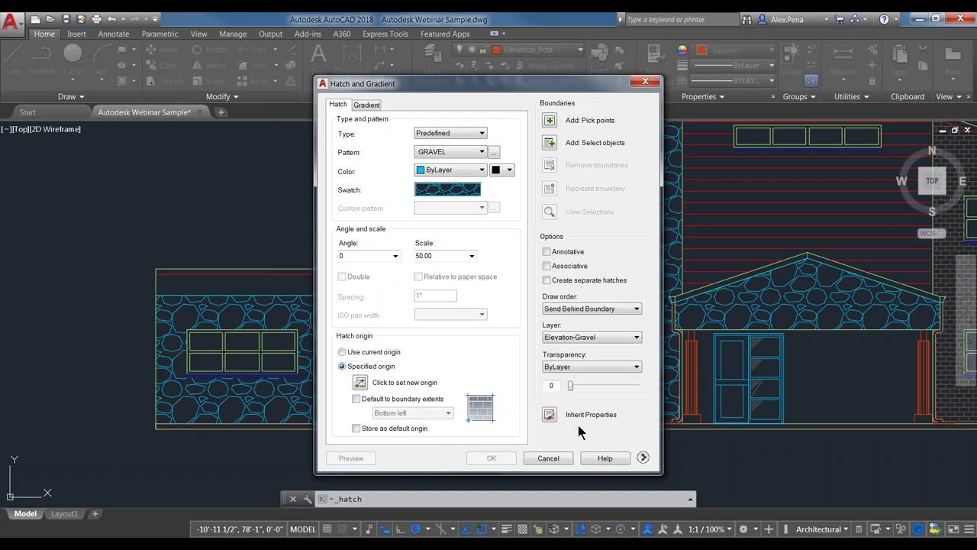
click(561, 459)
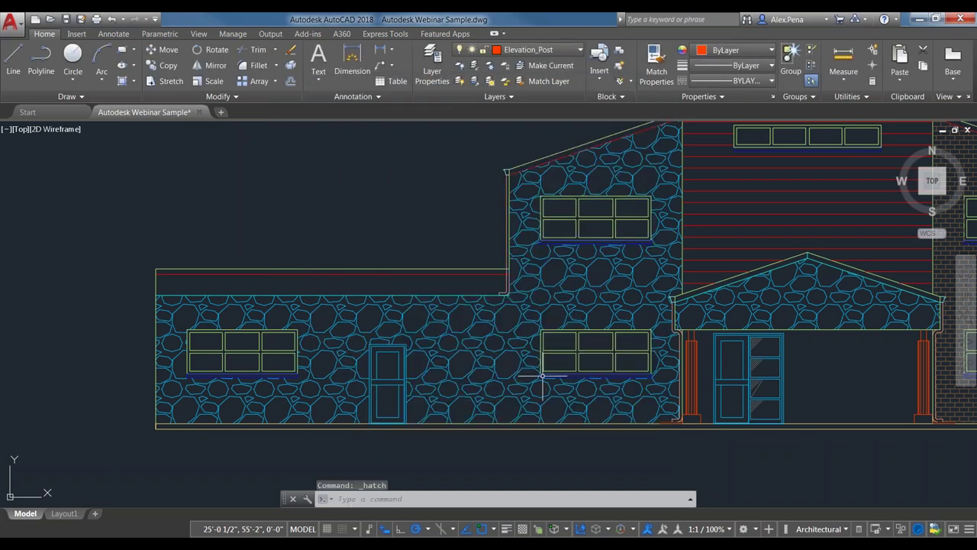
text(HPDL)
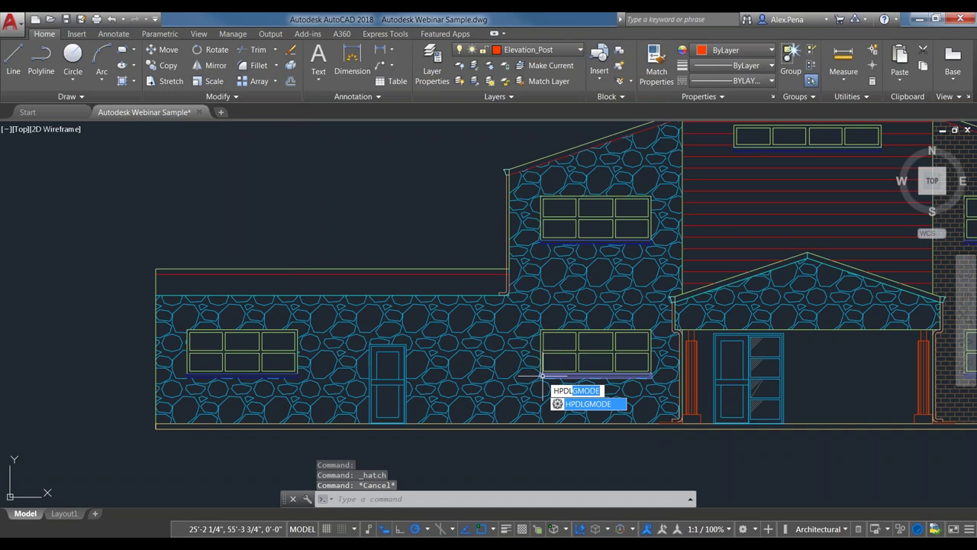
key(Return)
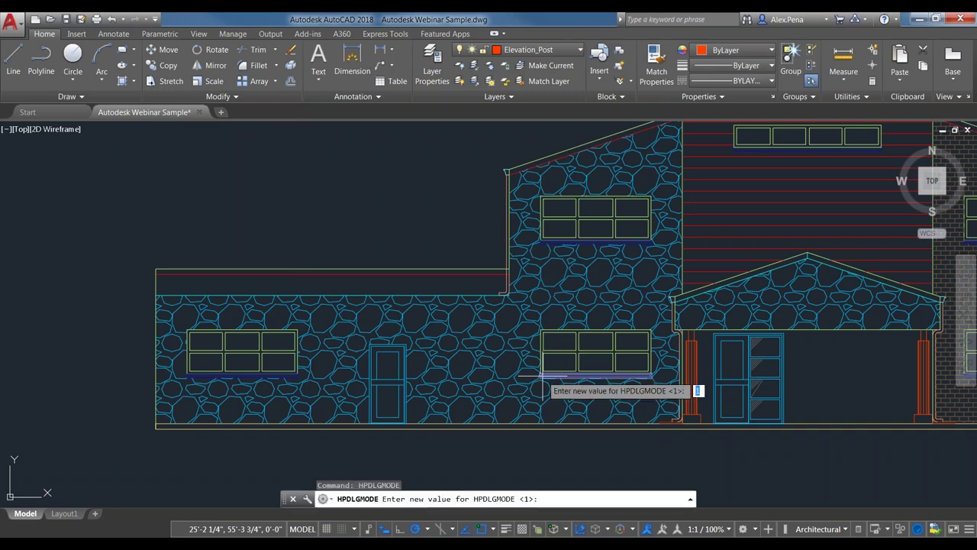
key(Return)
key(Escape)
key(Escape)
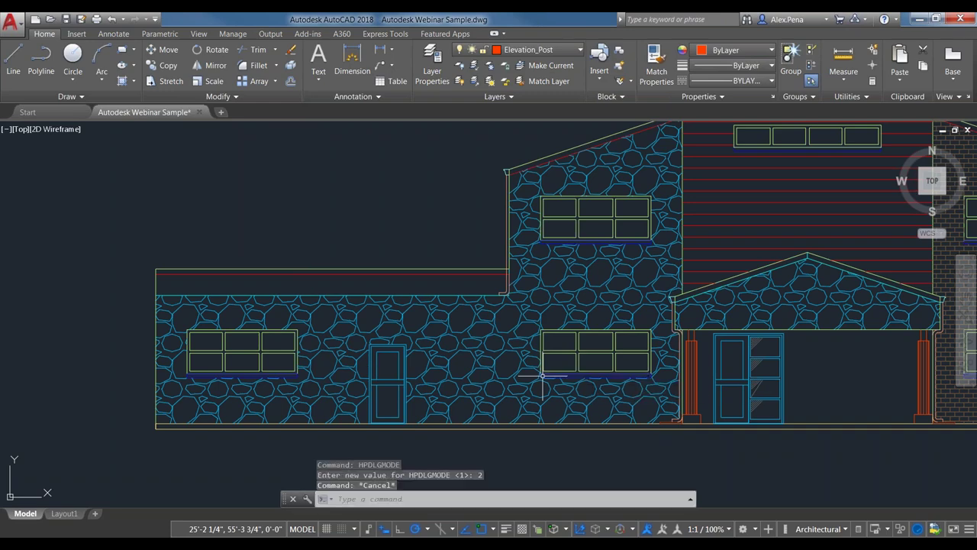
scroll(604, 309, down, 3)
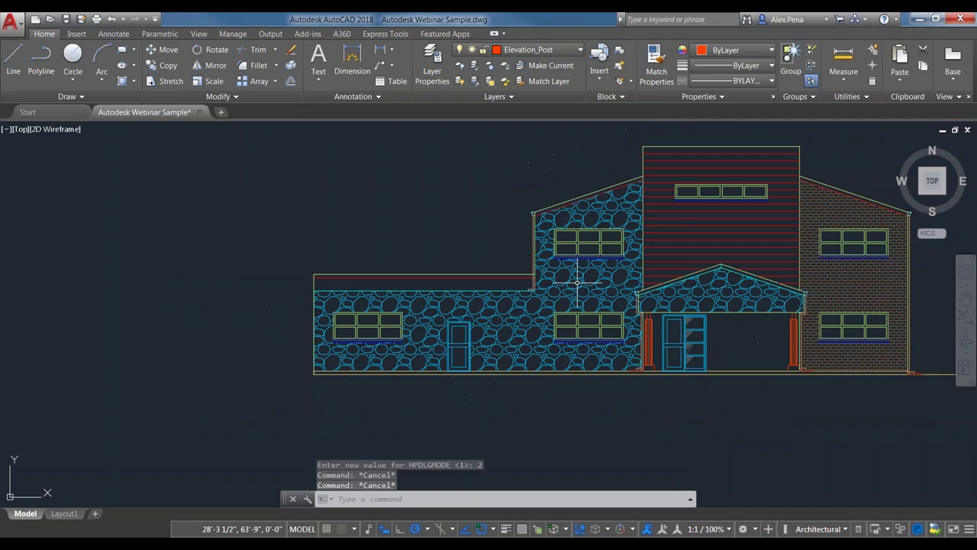
middle_drag(611, 290, 507, 307)
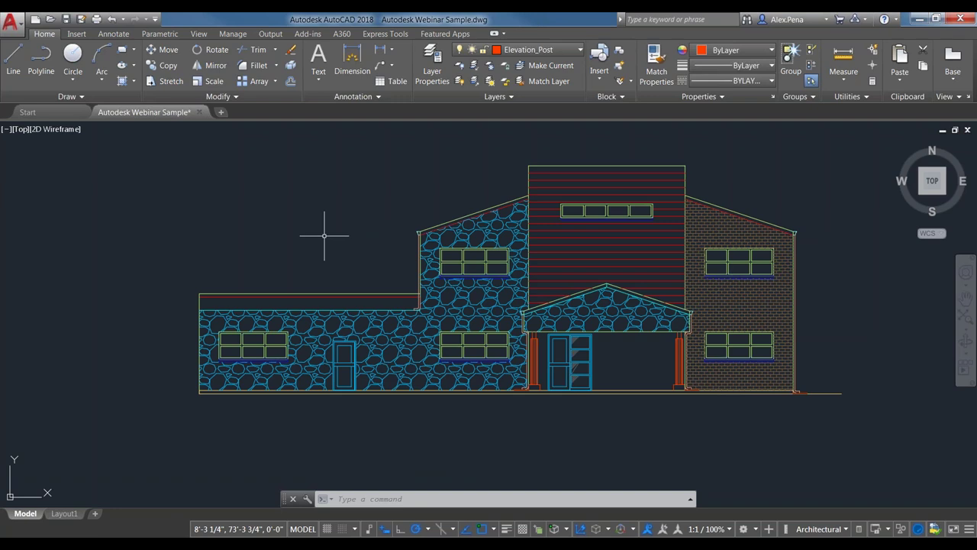
text(HPQUICK)
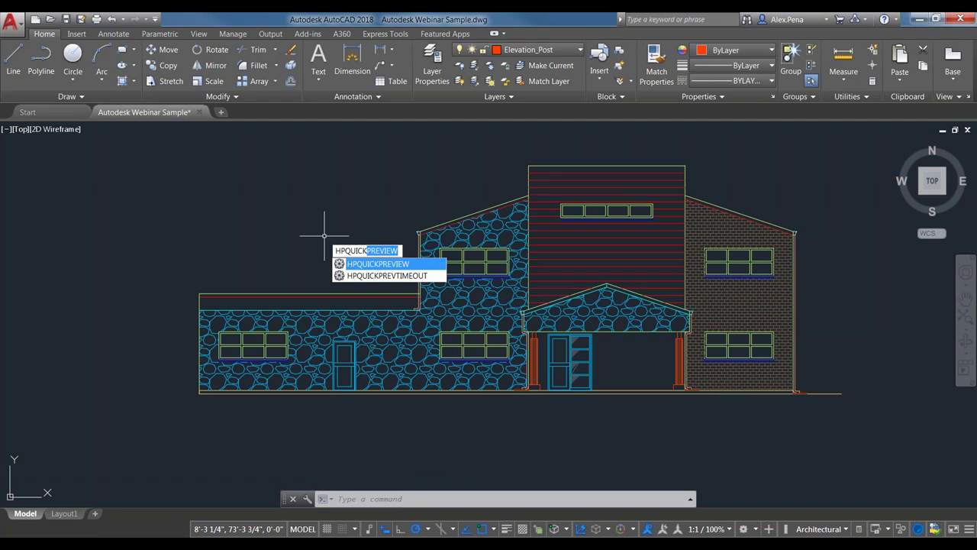
key(Return)
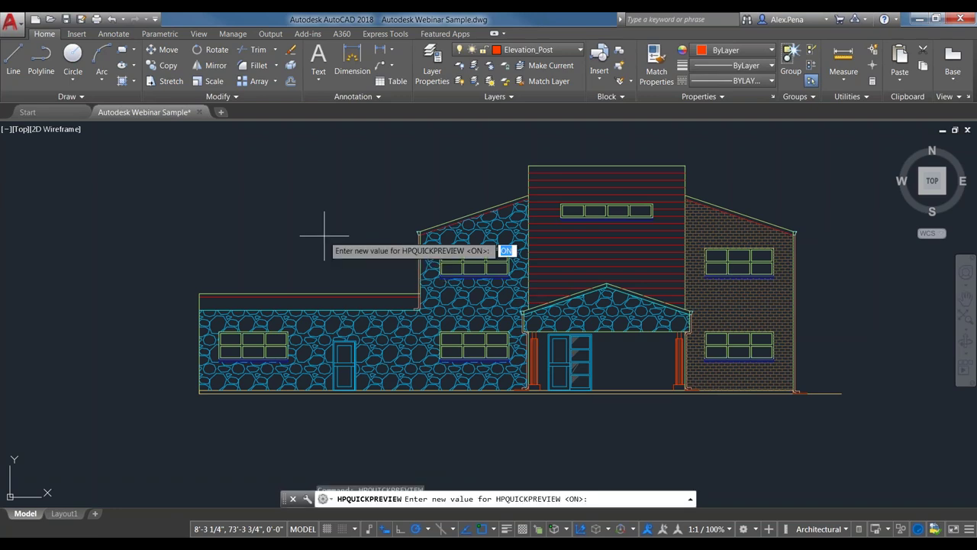
key(Escape)
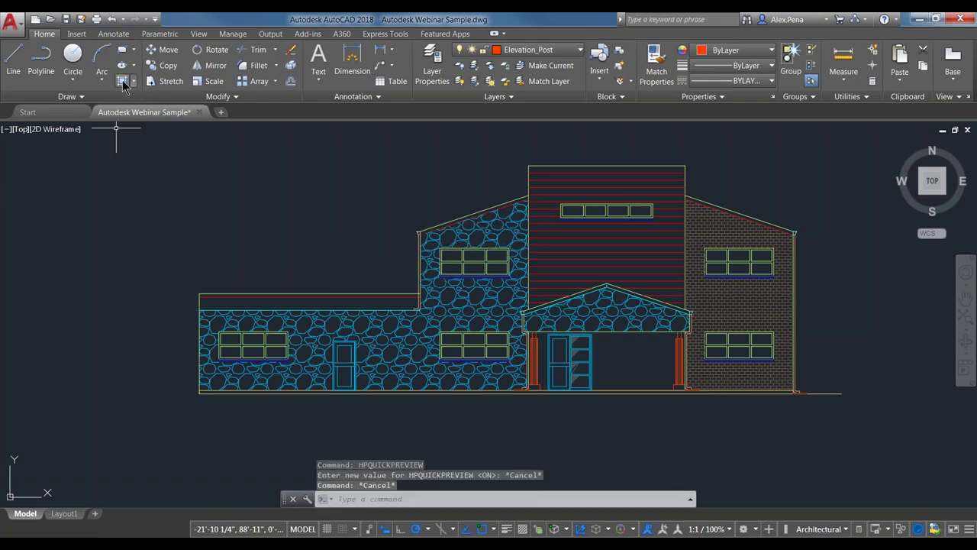
text(h)
key(Return)
scroll(284, 251, up, 2)
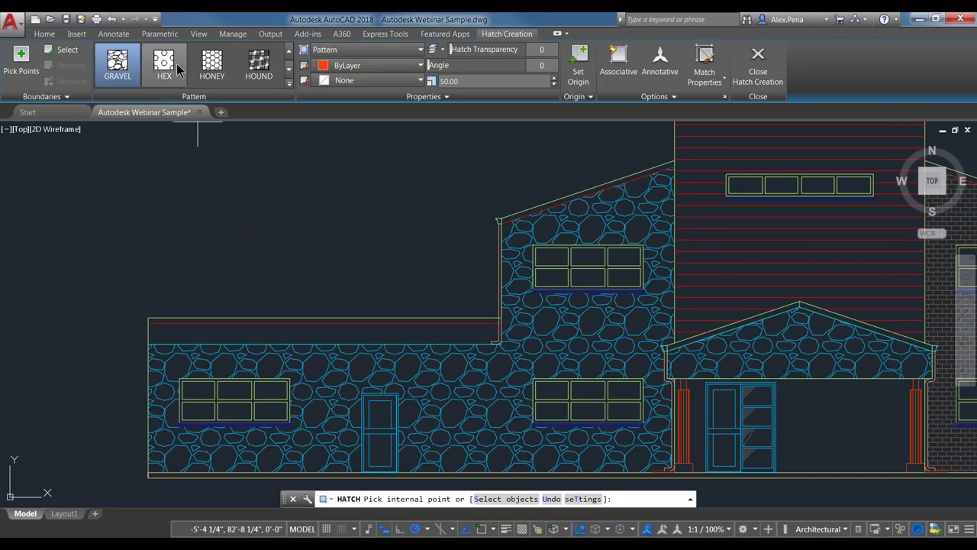
click(211, 61)
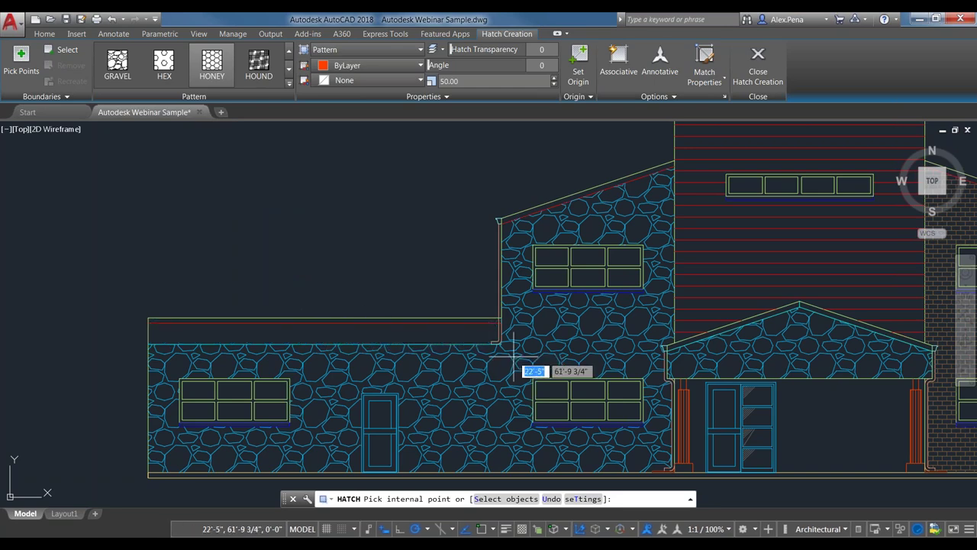
middle_drag(513, 348, 279, 304)
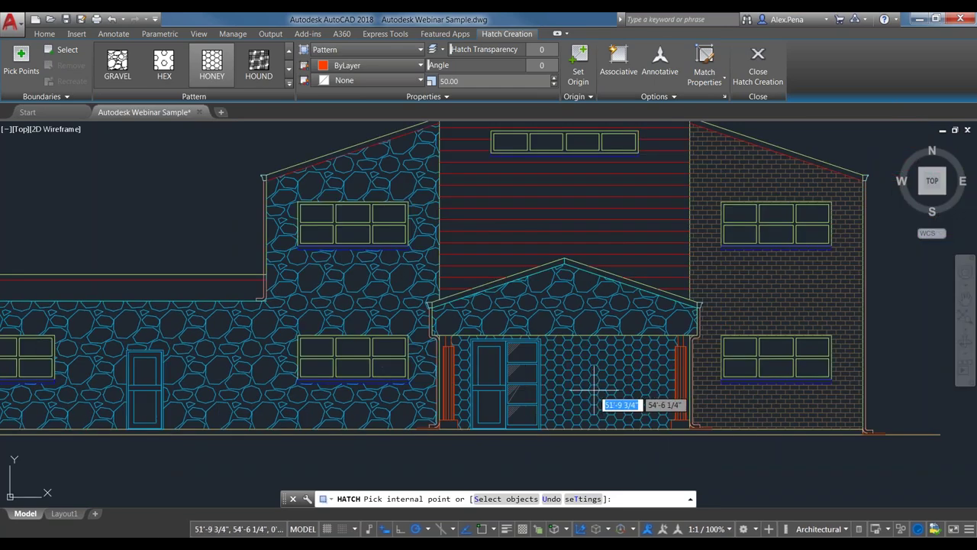
scroll(594, 391, down, 2)
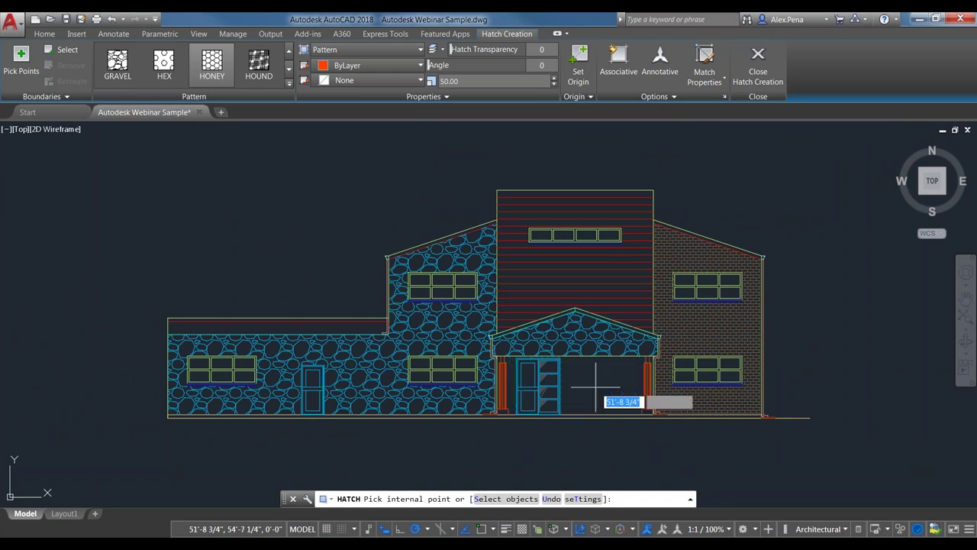
key(Escape)
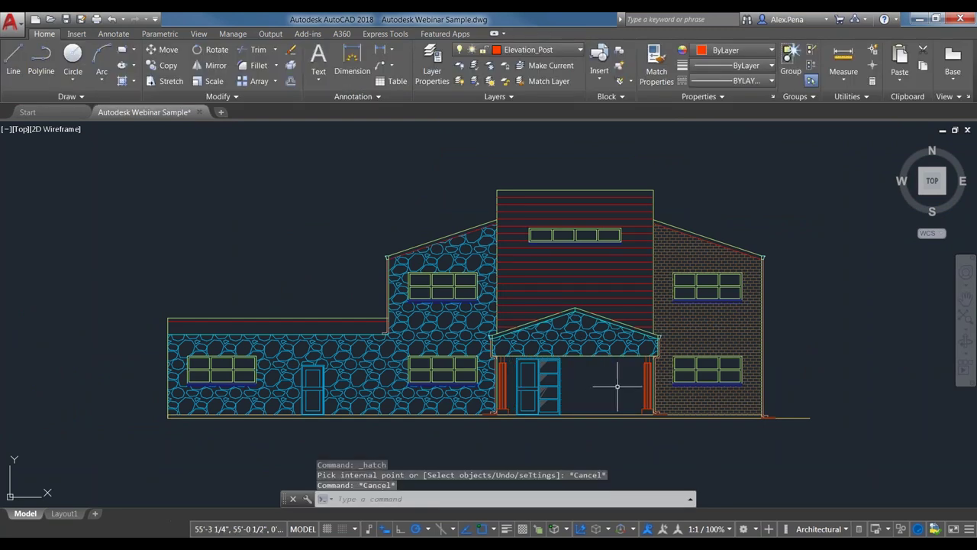
Turn HPQUICKPREVIEW off
text(HPQu)
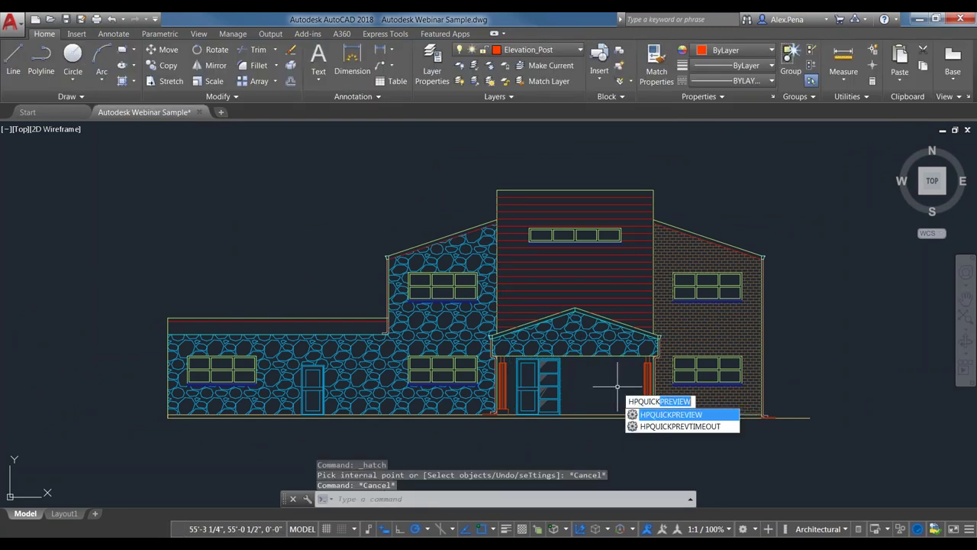
key(Return)
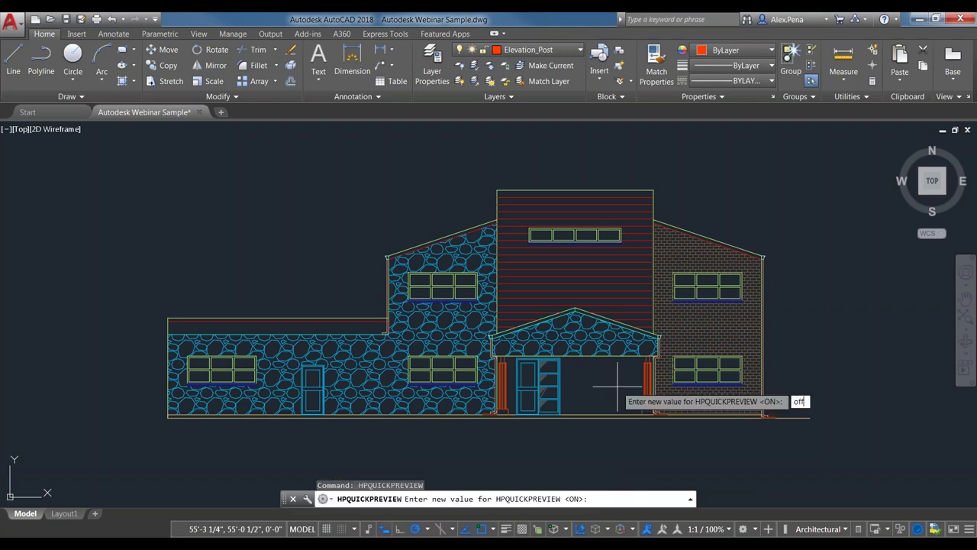
key(Return)
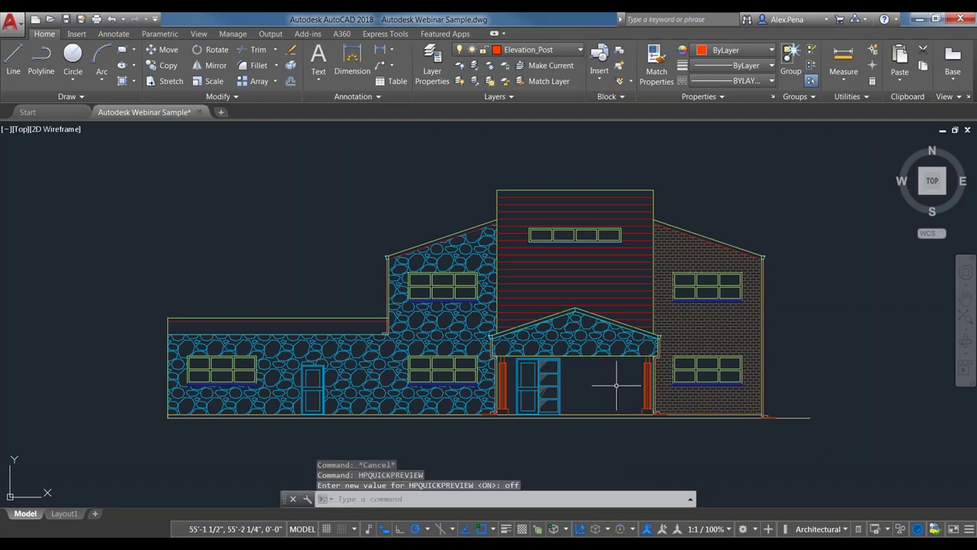
Fill the narrow strip above the low wing's roofline with the HONEY pattern
click(122, 65)
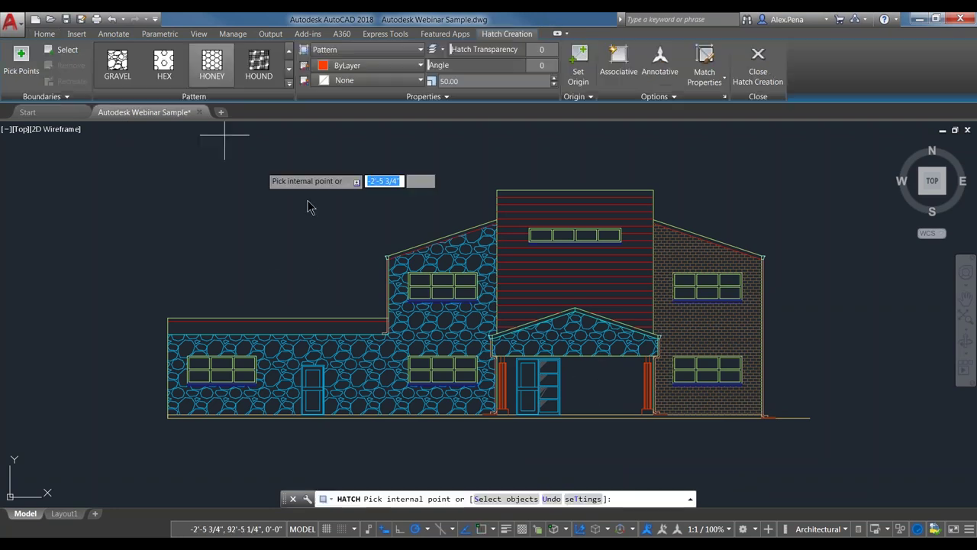
click(294, 326)
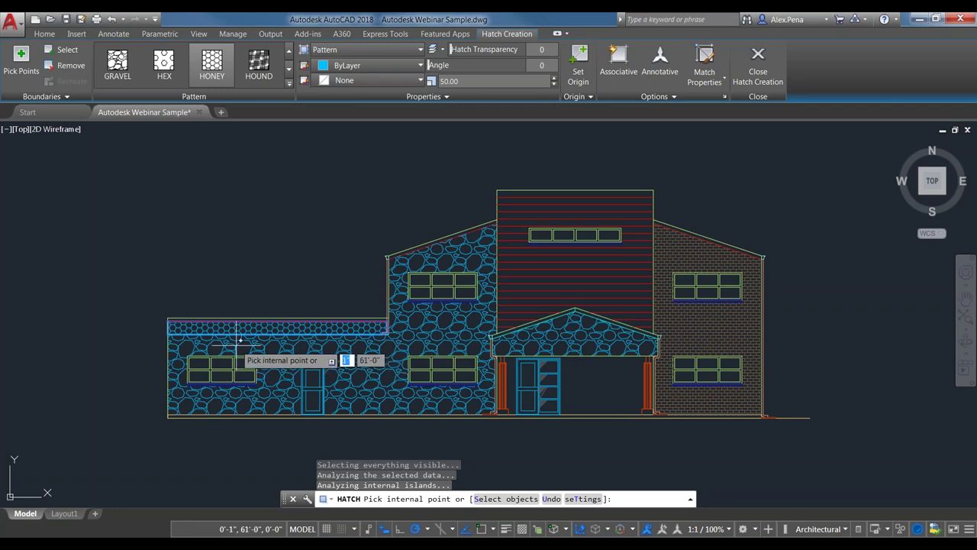
scroll(240, 340, up, 2)
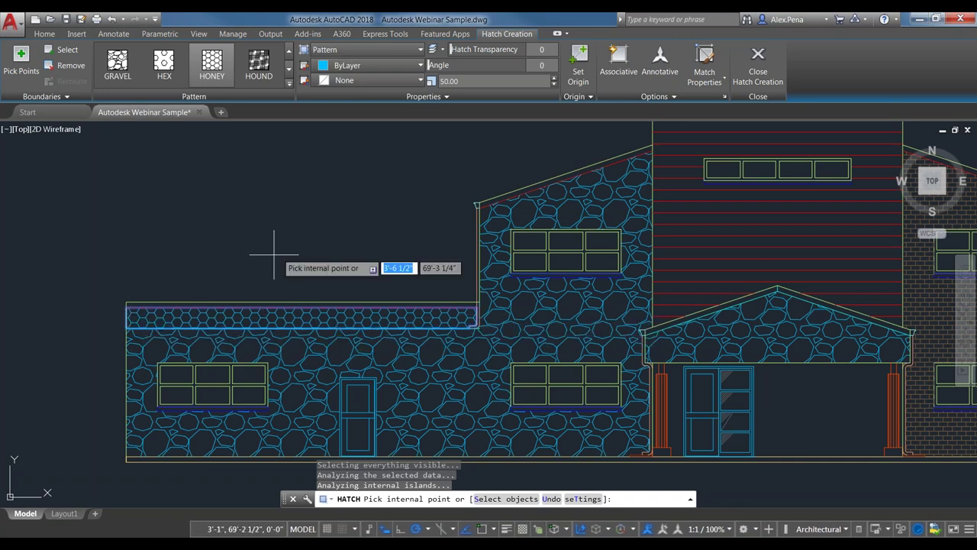
key(Escape)
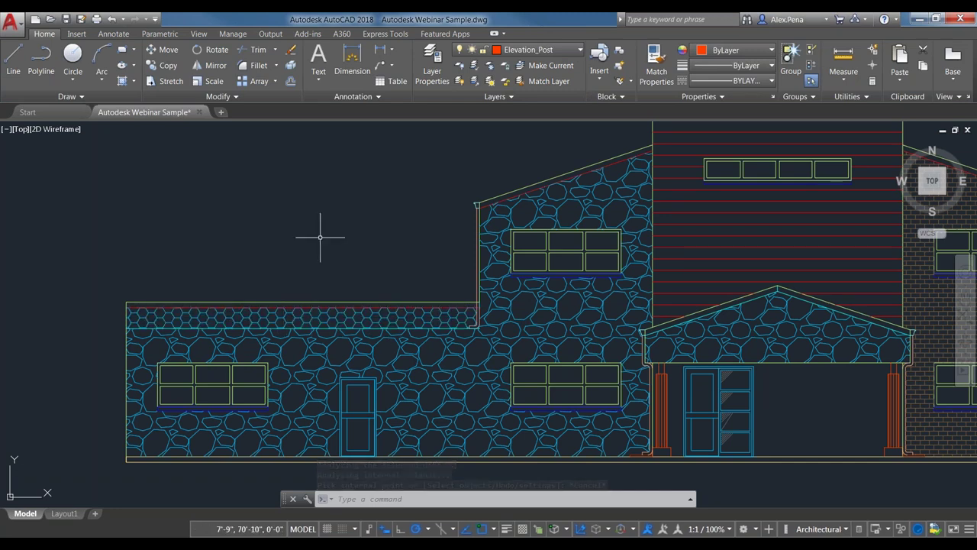
Set HPQUICKPREVIEW back to ON and zoom out to the whole elevation
text(hpqu)
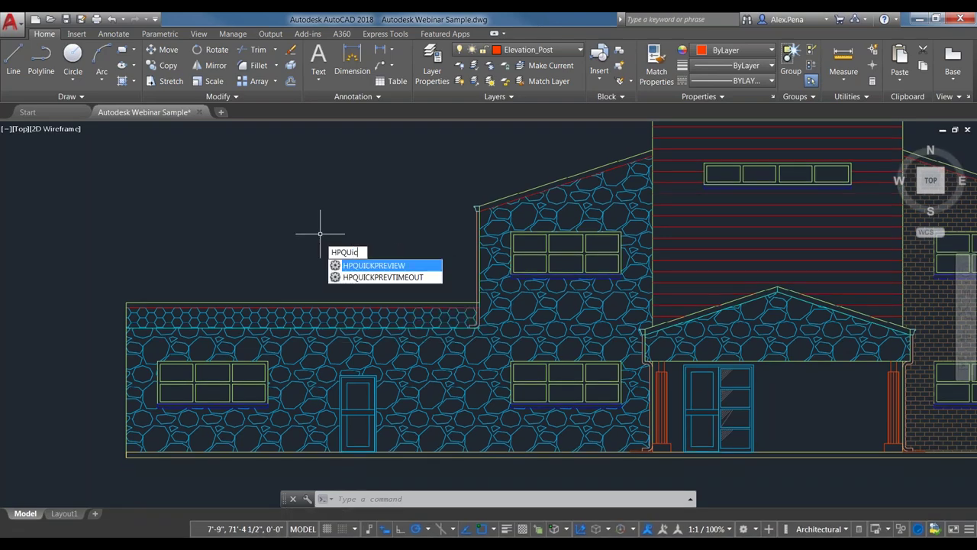
key(Return)
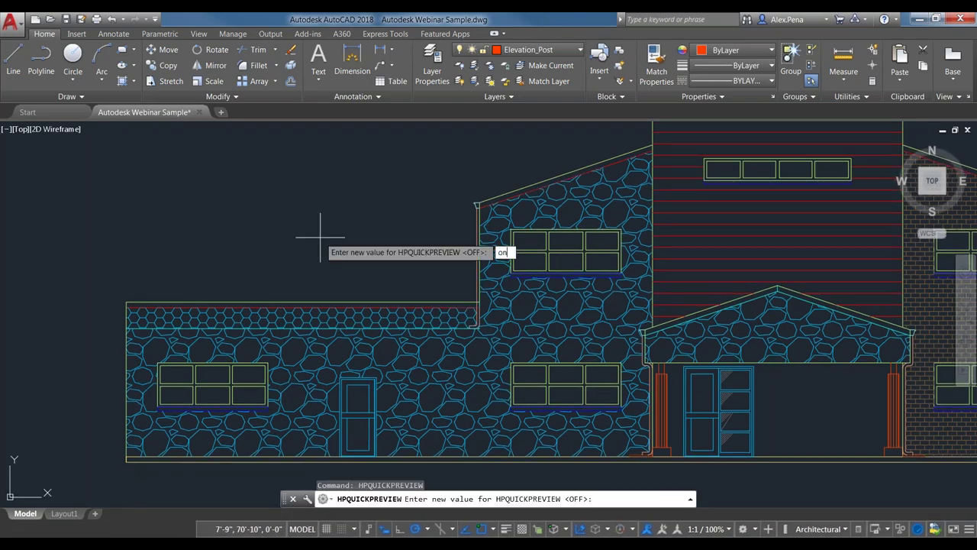
key(Return)
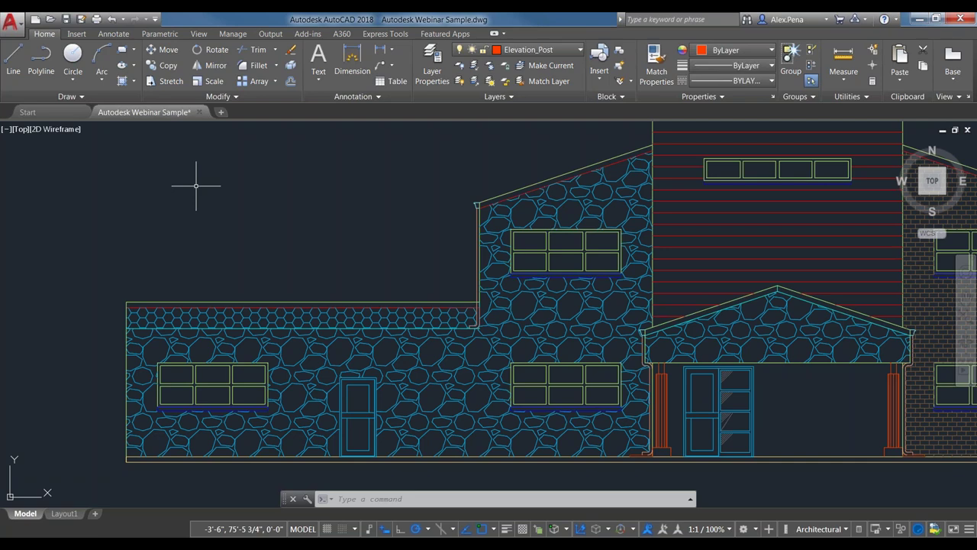
scroll(199, 223, down, 3)
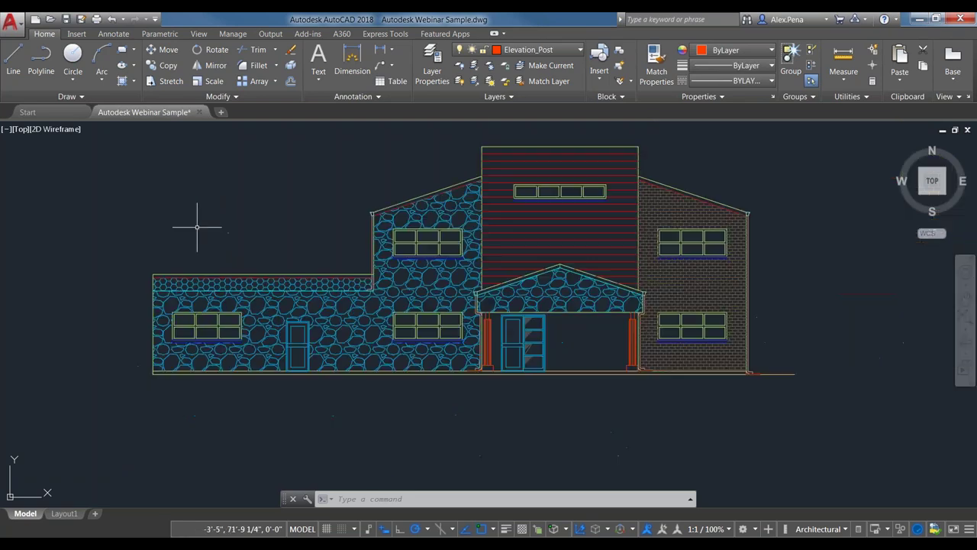
In Sample elevations.dwg, cancel the running hatch and restart Hatch with ANSI31 at scale 10
middle_drag(209, 195, 226, 224)
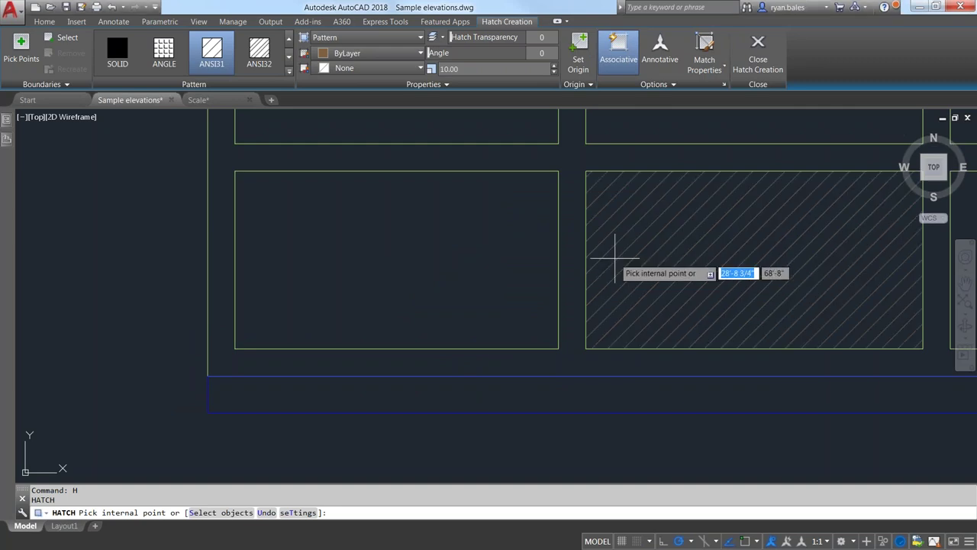
key(Escape)
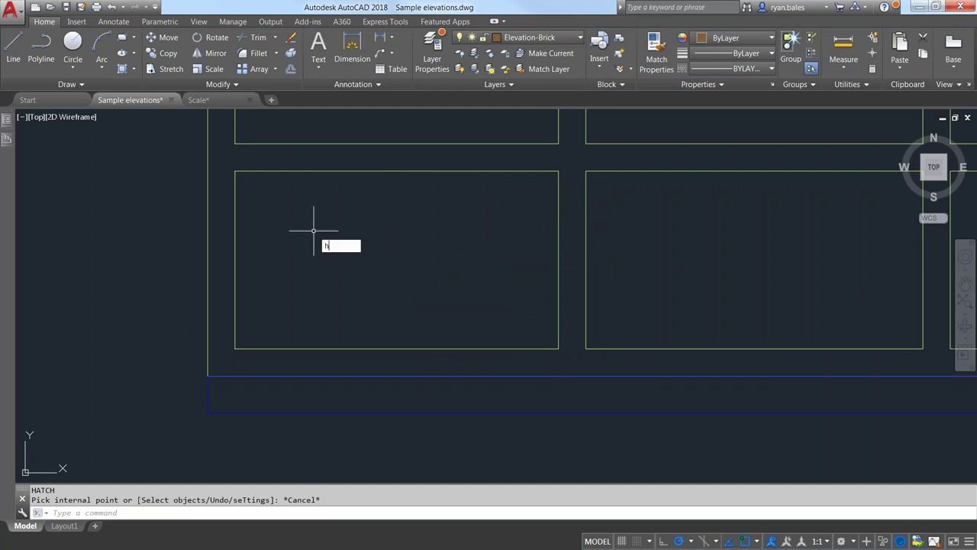
text(h)
key(Return)
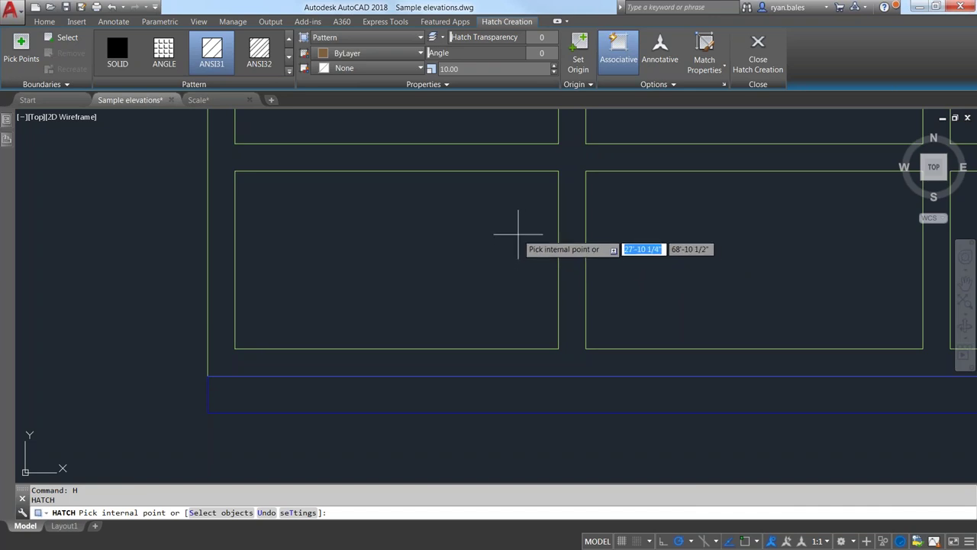
Hatch the lower-left, lower-right, top-middle and top-left window panes with ANSI31
click(493, 241)
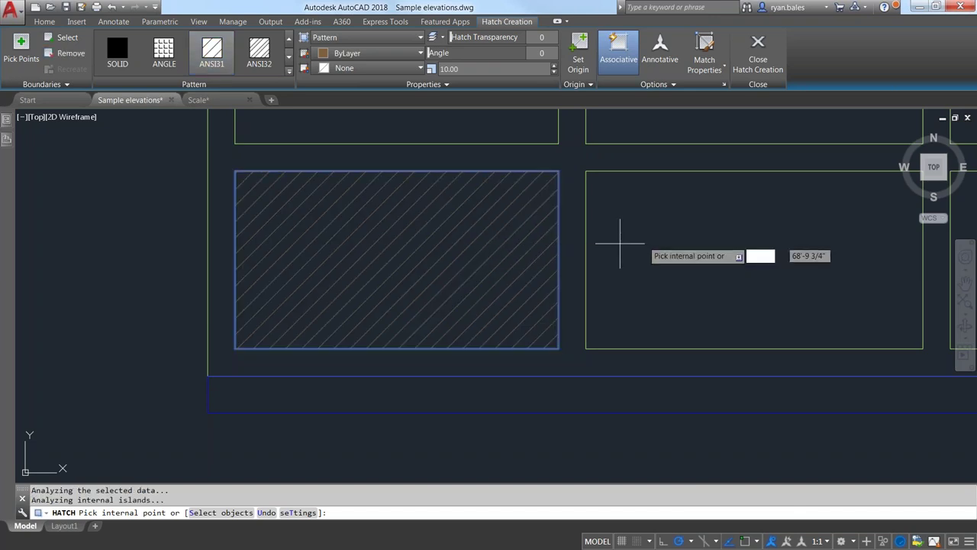
click(643, 240)
scroll(624, 329, down, 2)
middle_drag(639, 254, 631, 308)
click(631, 308)
click(506, 290)
right_click(593, 280)
click(610, 285)
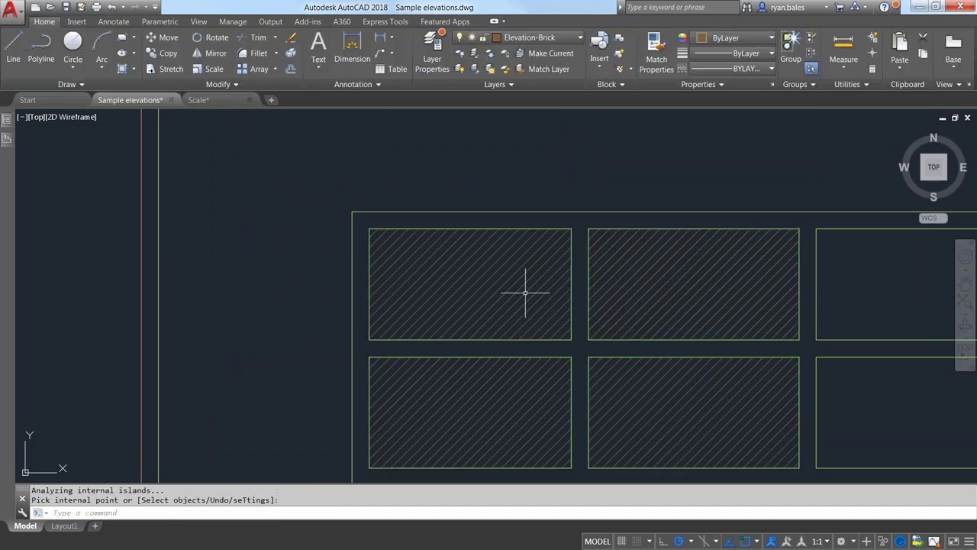
Split the combined window-pane hatch into separate per-pane hatches
click(501, 313)
click(493, 294)
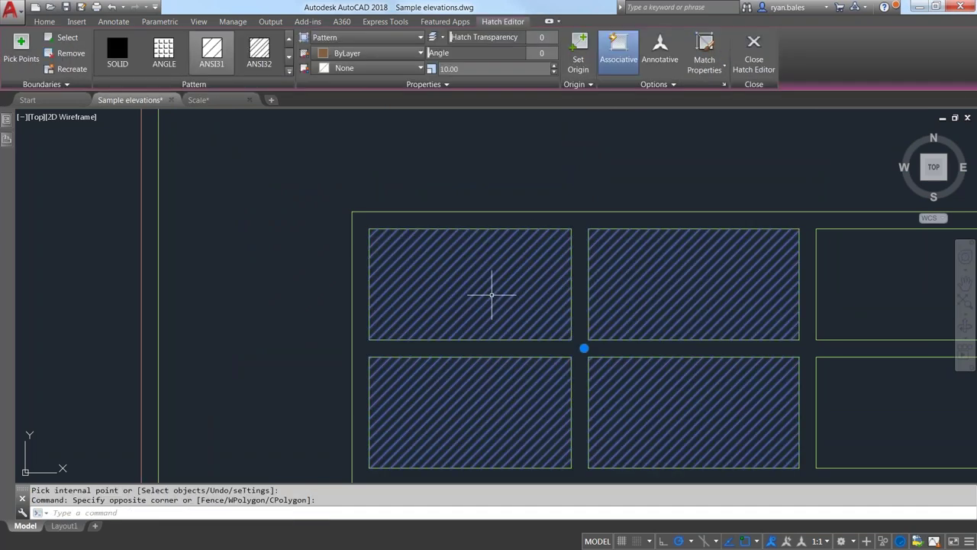
click(675, 85)
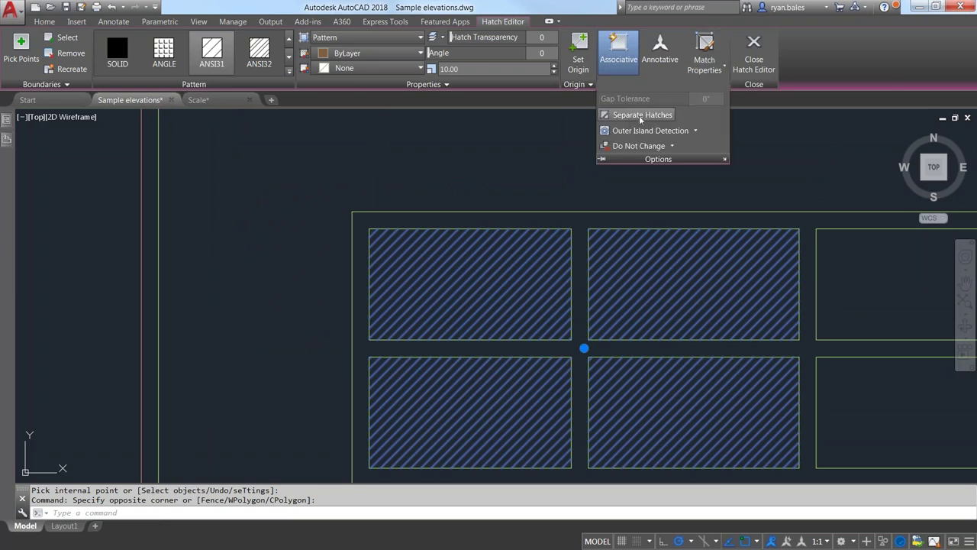
click(641, 116)
click(527, 305)
click(649, 279)
click(649, 369)
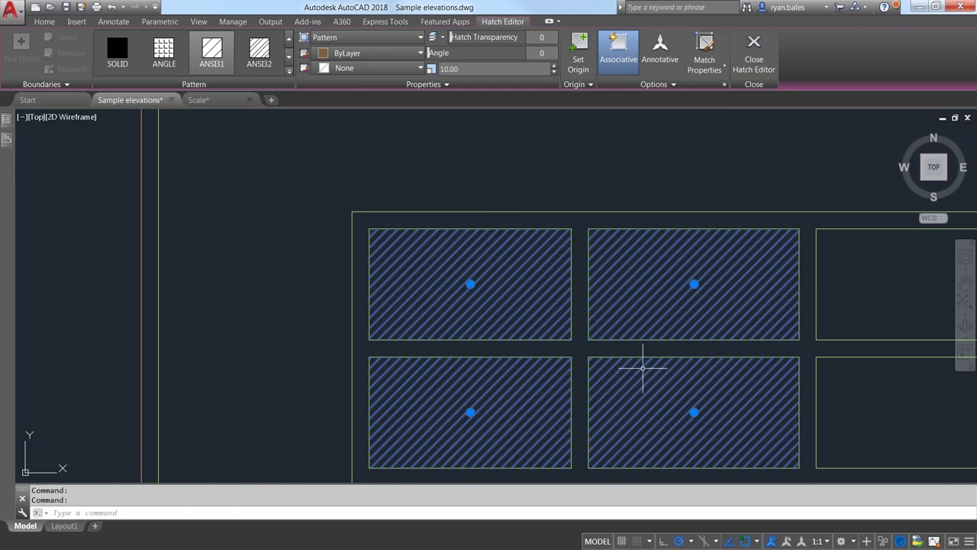
key(Escape)
Set the top-left pane's hatch pattern scale to 15
click(524, 303)
click(484, 283)
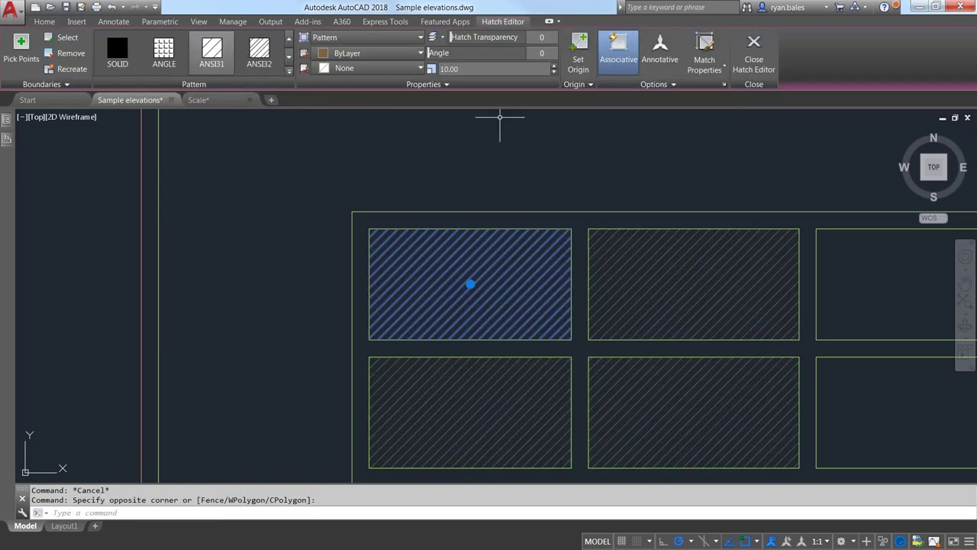
text(15)
key(Return)
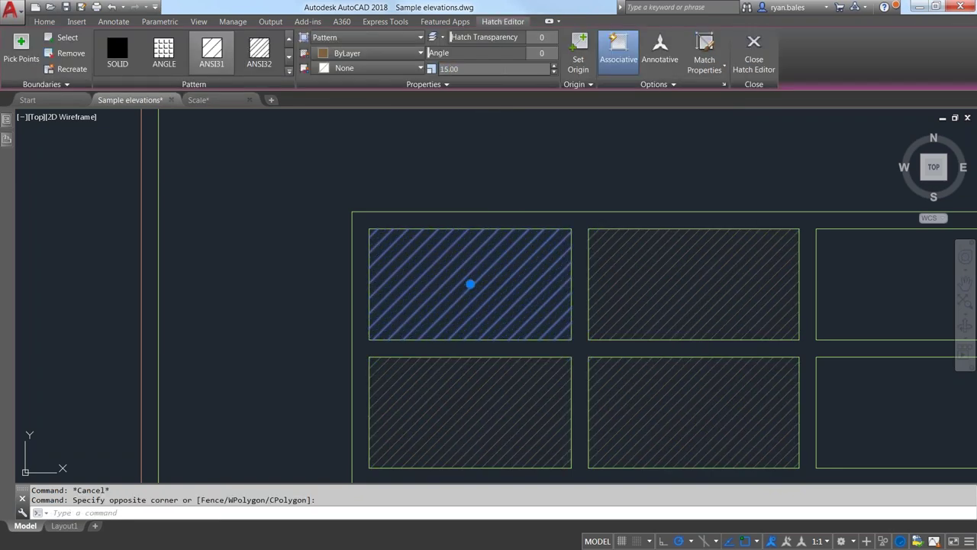
key(Escape)
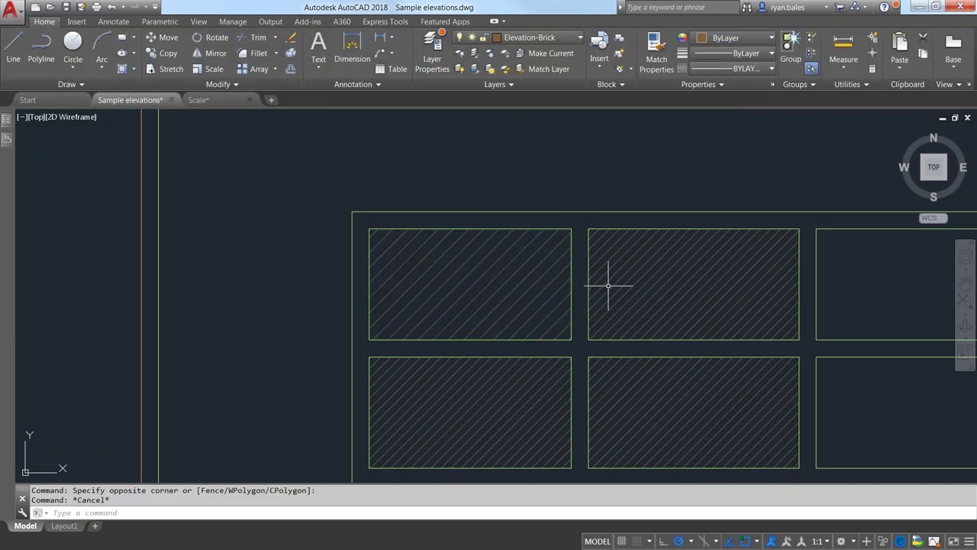
Review the full building elevation, then switch to the Scale.dwg drawing
middle_drag(669, 313, 516, 252)
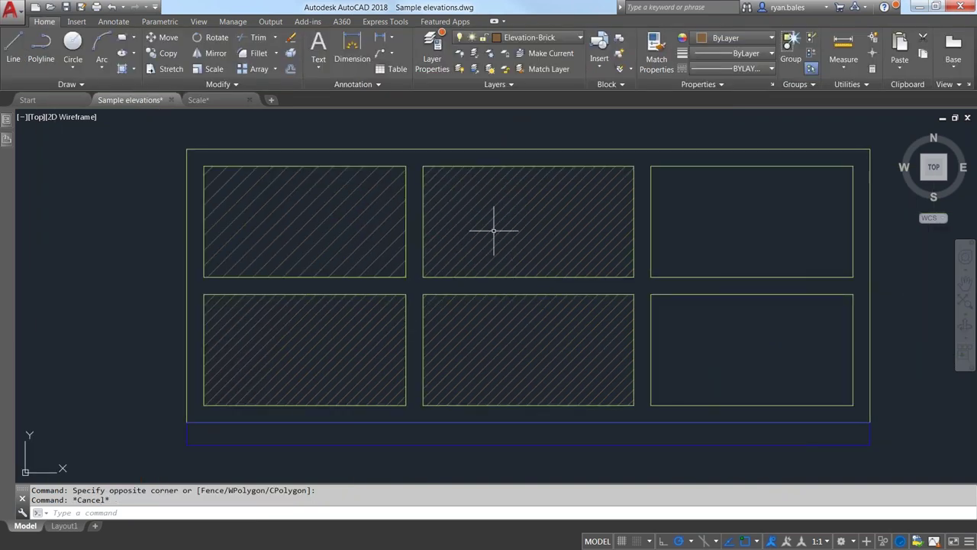
scroll(458, 220, down, 3)
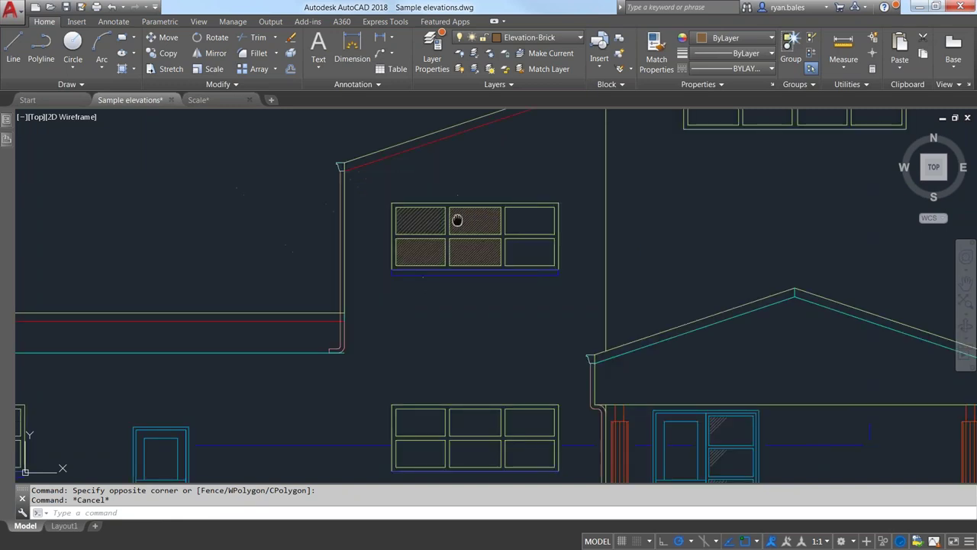
middle_drag(454, 218, 266, 227)
scroll(266, 226, down, 2)
middle_drag(449, 236, 506, 343)
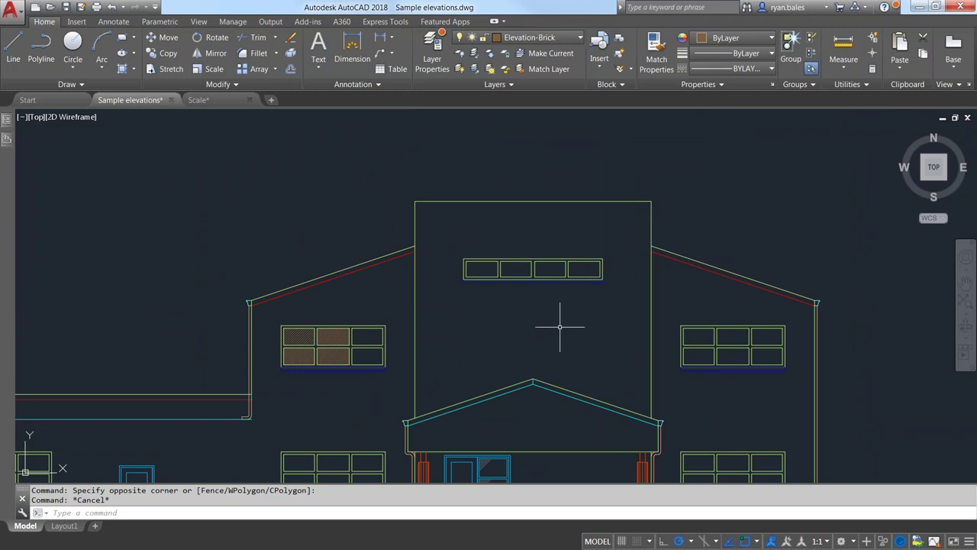
click(195, 105)
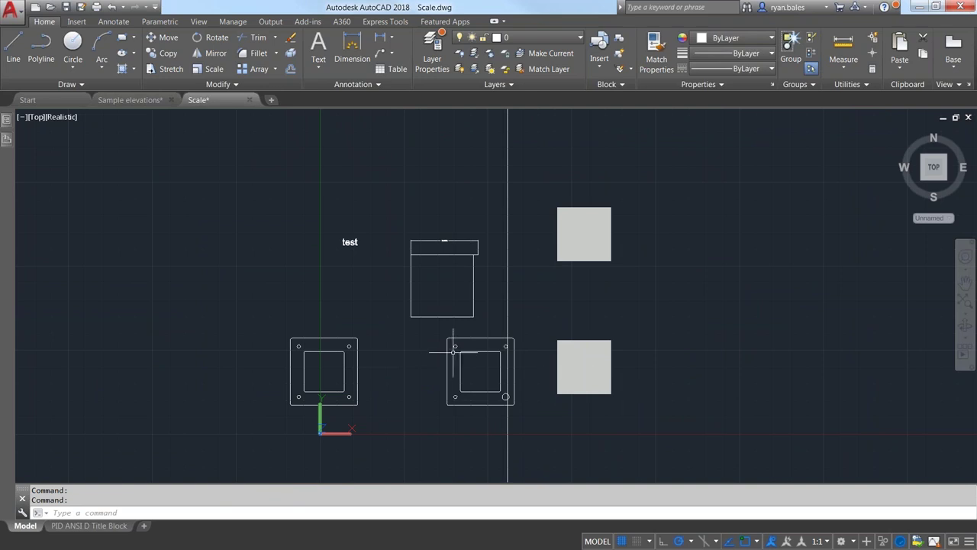
Select and release the left square block, then zoom onto the 10.0000 dimension
mouse_move(457, 346)
click(357, 352)
click(295, 311)
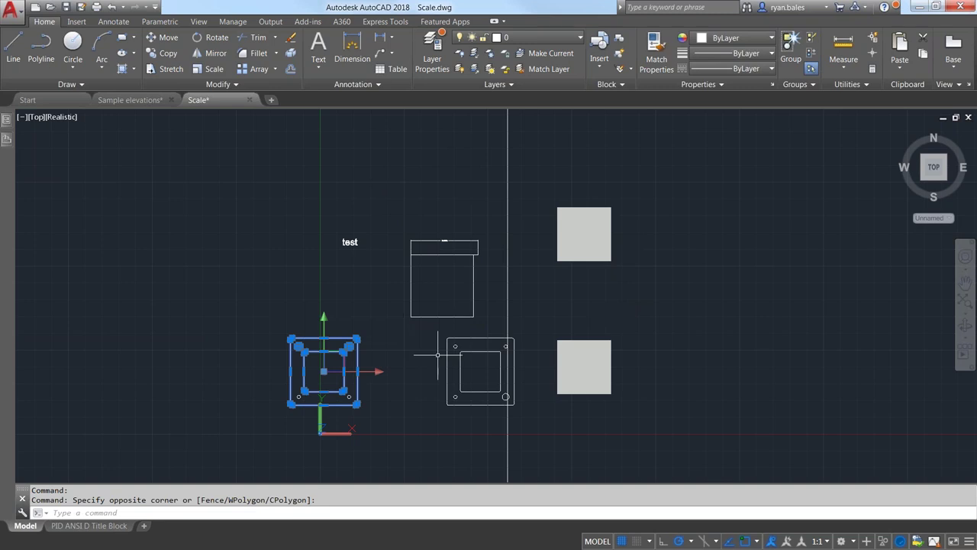
key(Escape)
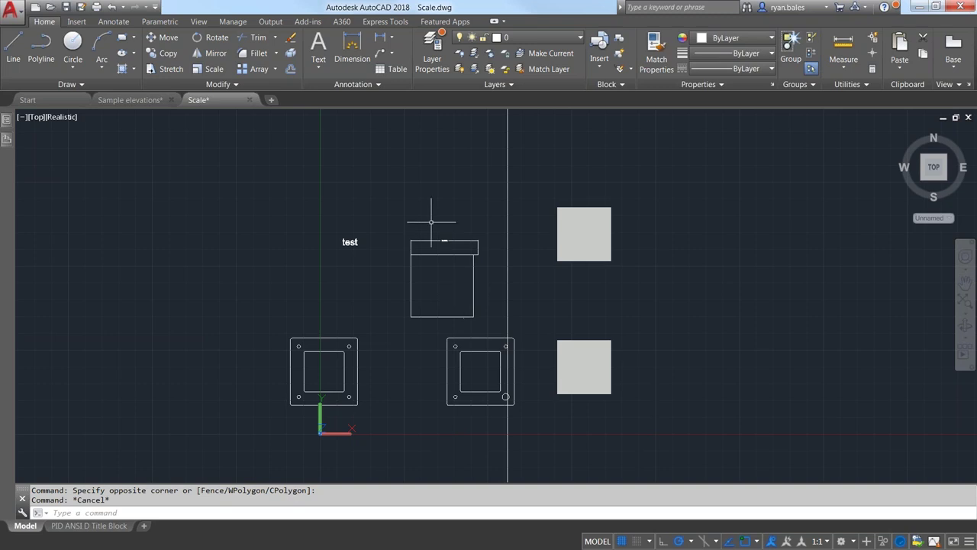
scroll(436, 218, up, 10)
mouse_move(458, 257)
middle_down()
mouse_move(439, 258)
mouse_move(417, 233)
middle_up()
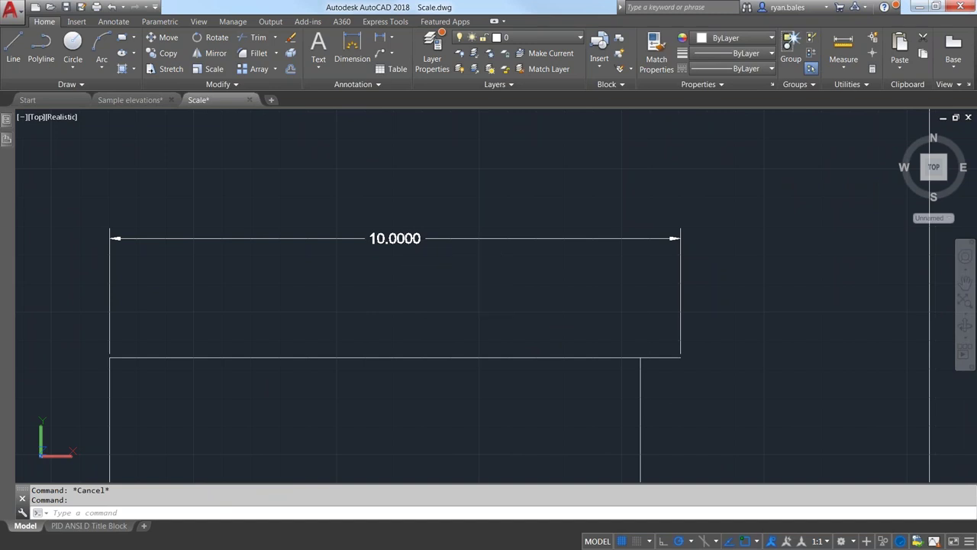
Set the length units to Architectural with 0'-0 1/16" precision
text(units)
key(Return)
click(429, 191)
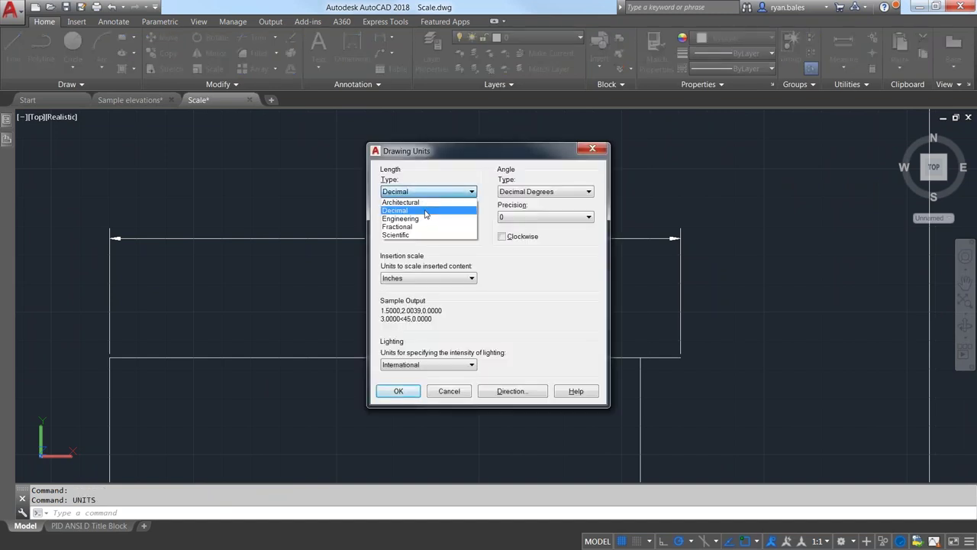
click(417, 200)
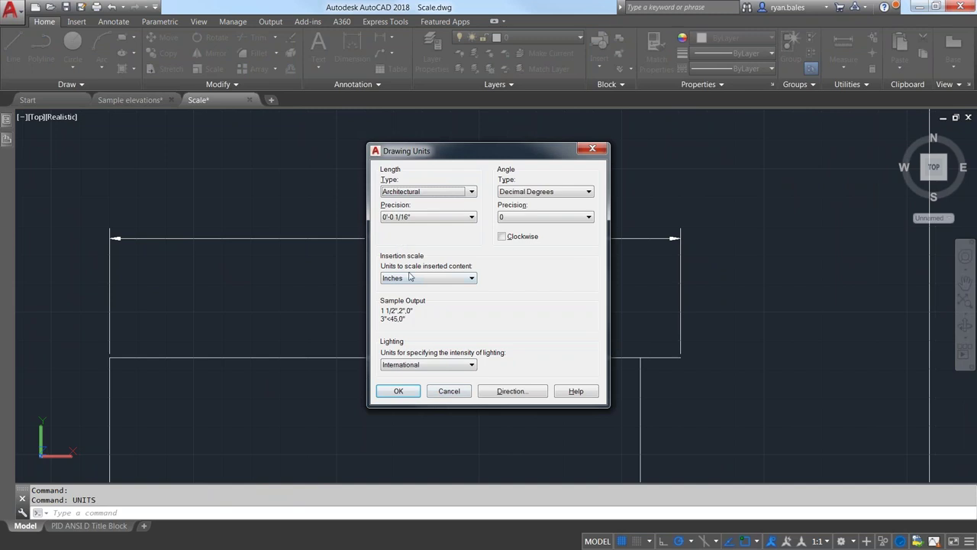
click(408, 394)
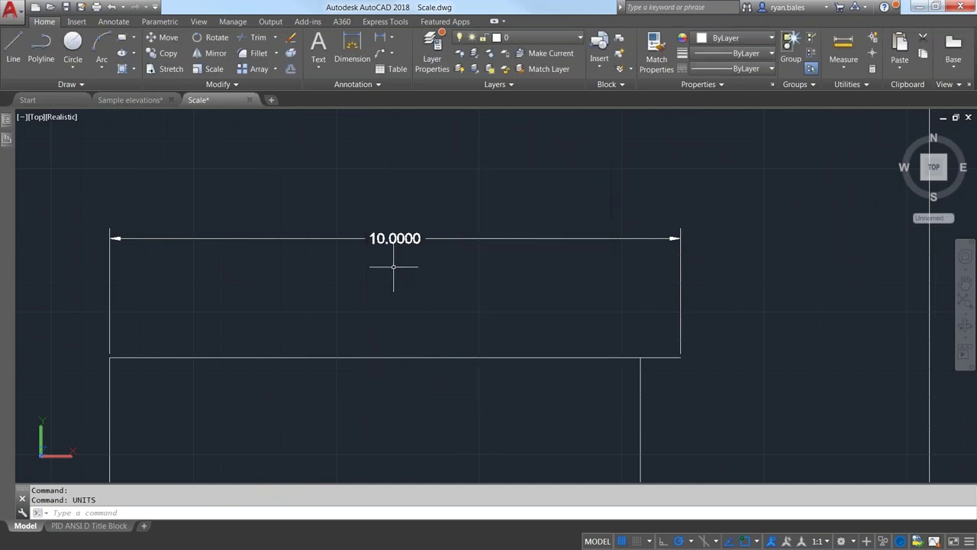
Select the 10.0000 dimension to inspect it, then deselect and shift the view
click(395, 238)
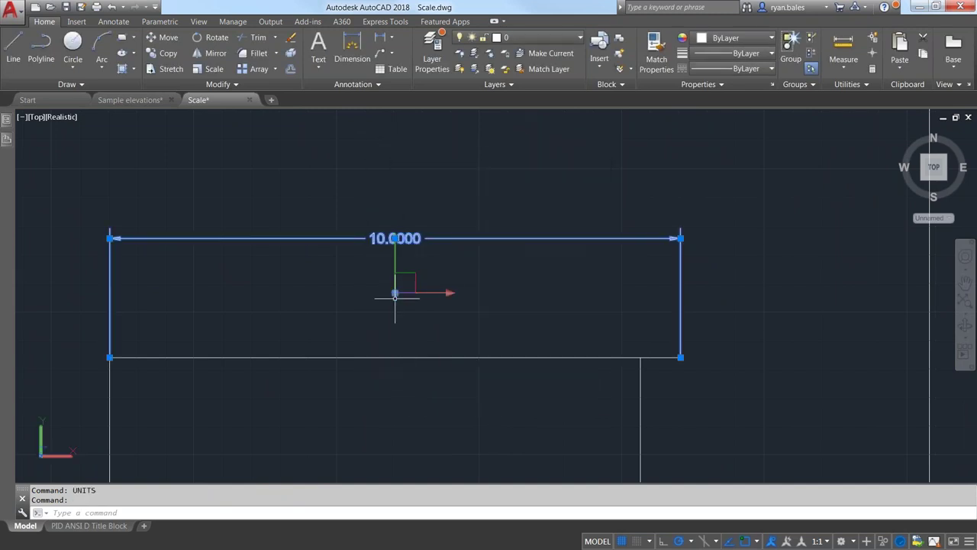
key(Escape)
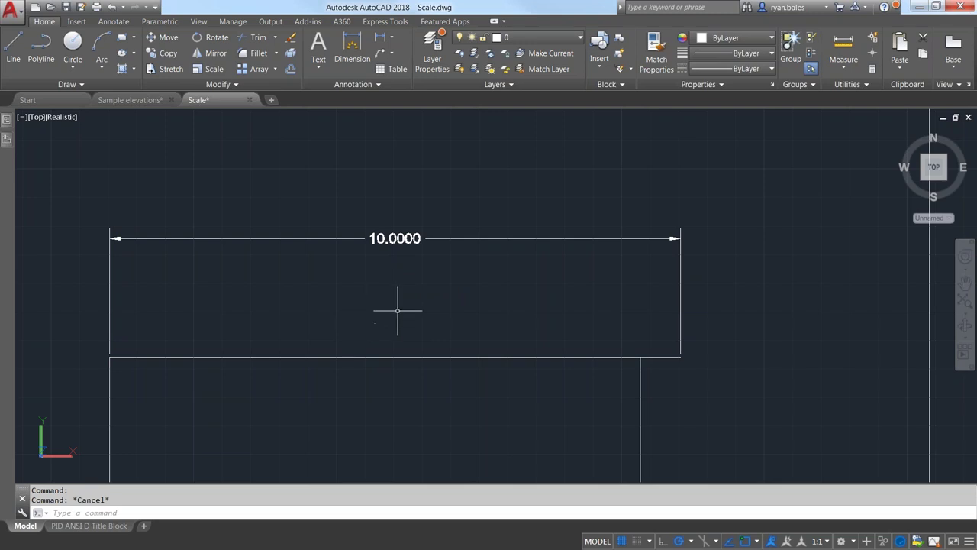
middle_drag(465, 329, 447, 277)
scroll(448, 277, down, 2)
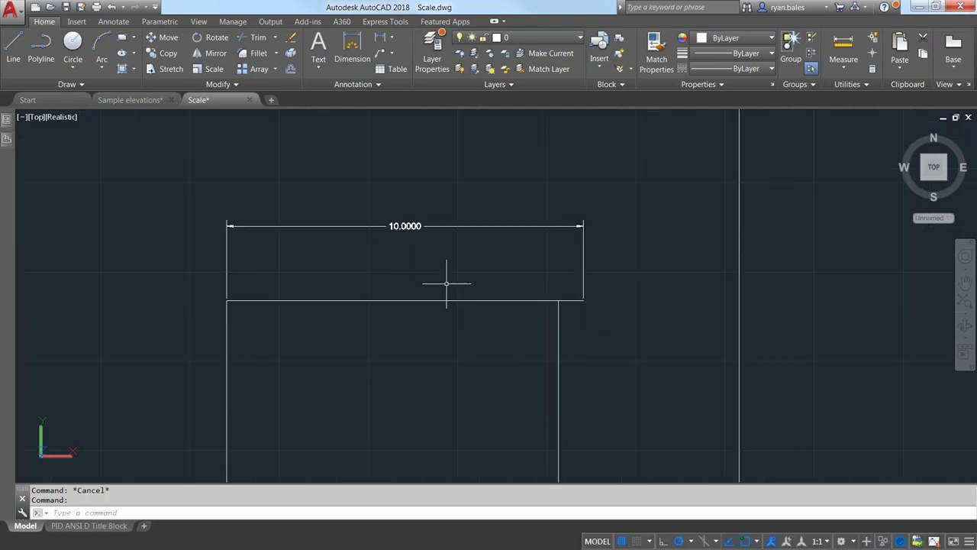
Look over the Dimension Style Manager, then open and cancel the UNITS command
text(D)
key(Return)
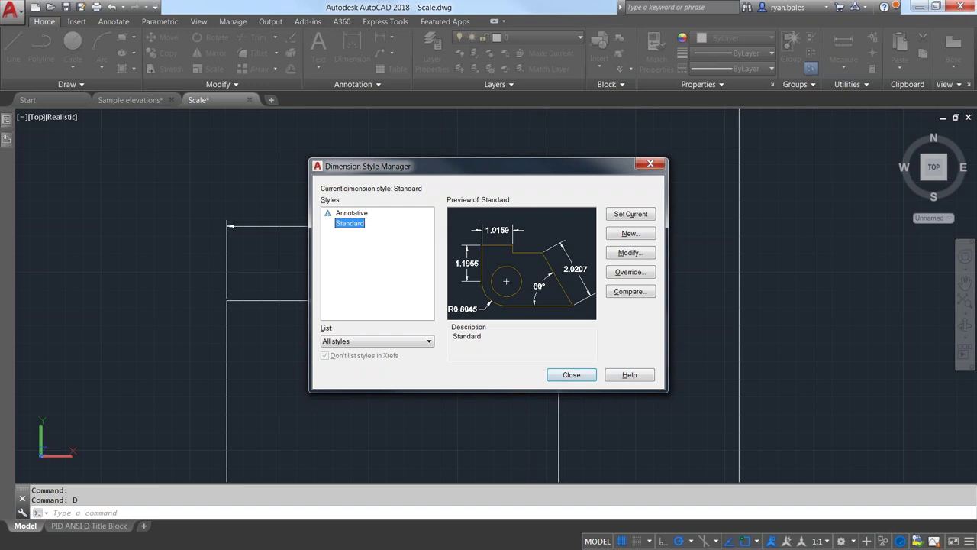
click(571, 374)
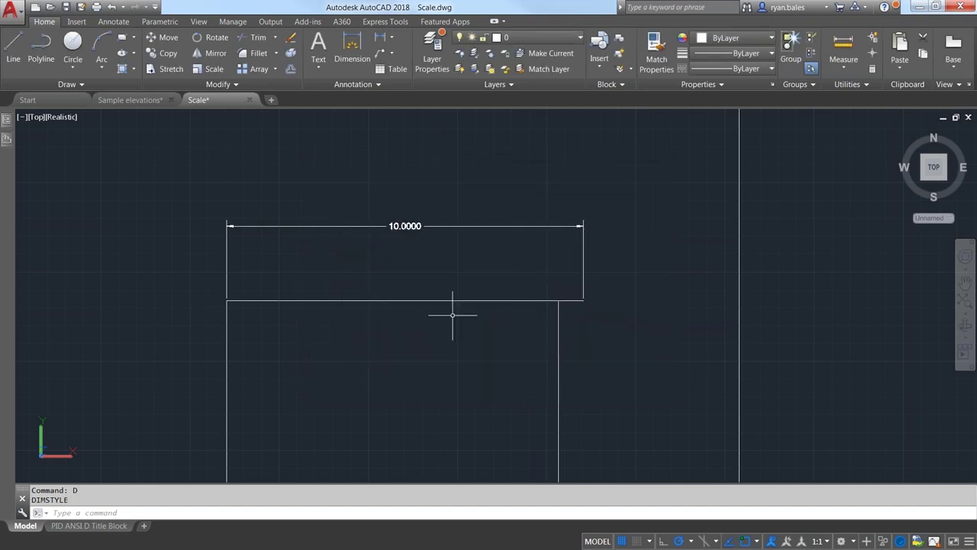
text(units)
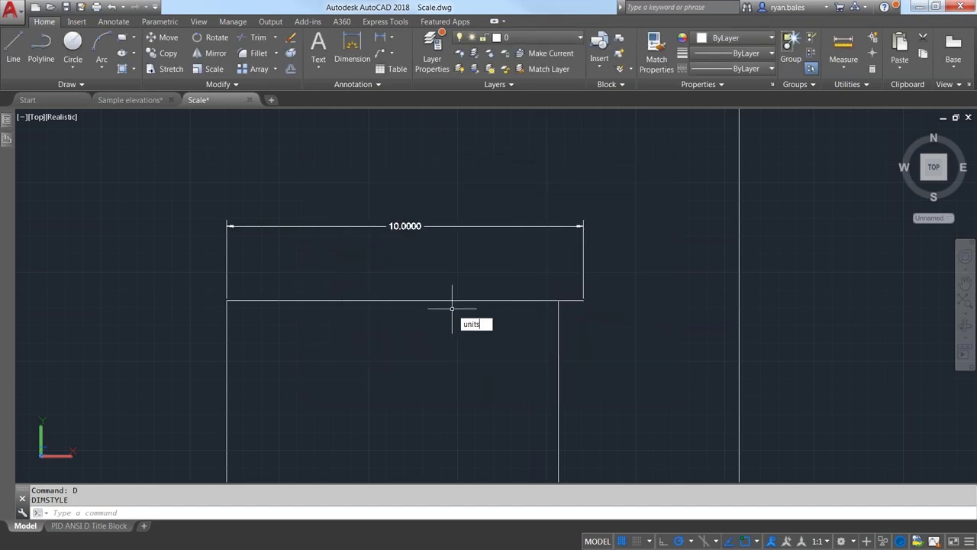
key(Return)
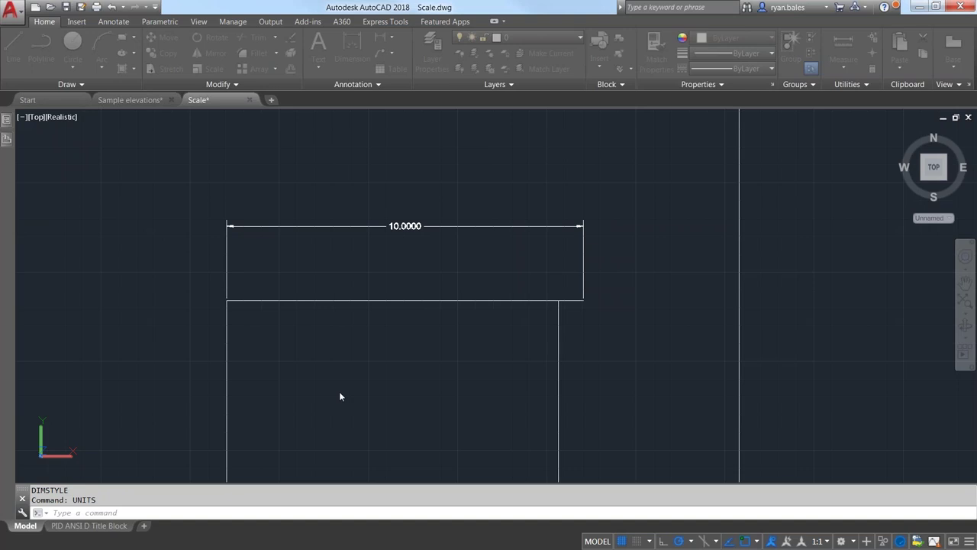
key(Escape)
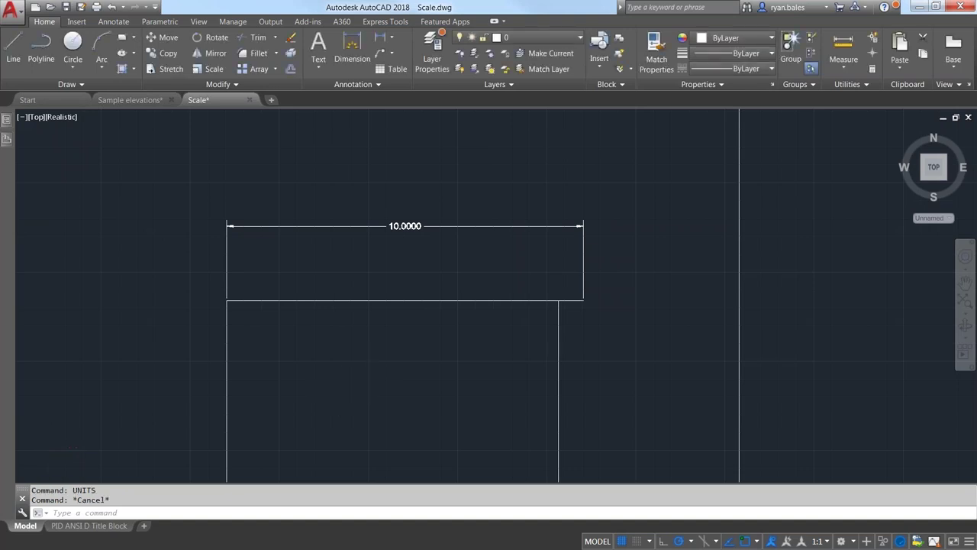
Undo back to the full Scale drawing view with Ctrl+Z
scroll(371, 372, down, 2)
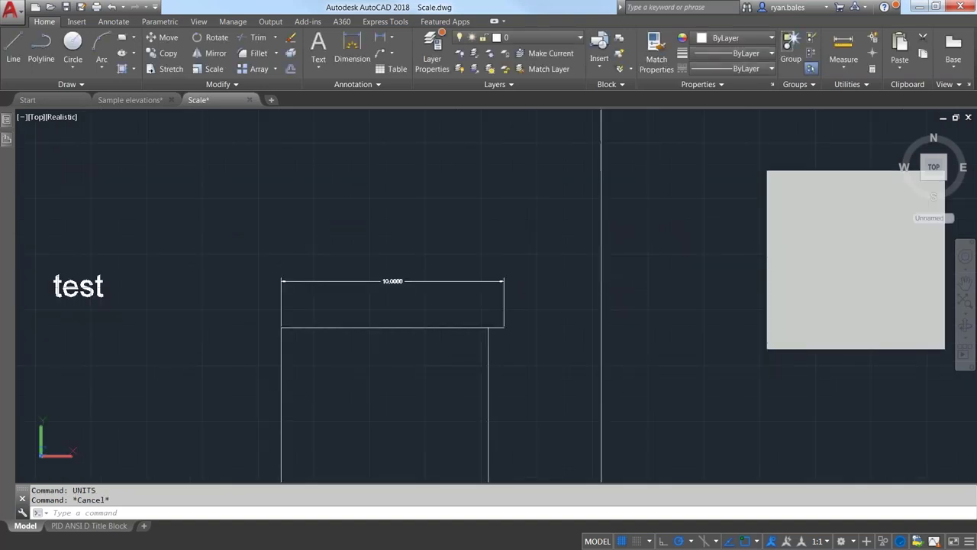
scroll(371, 373, up, 1)
scroll(371, 373, up, 1)
key(ctrl+z)
key(ctrl+z)
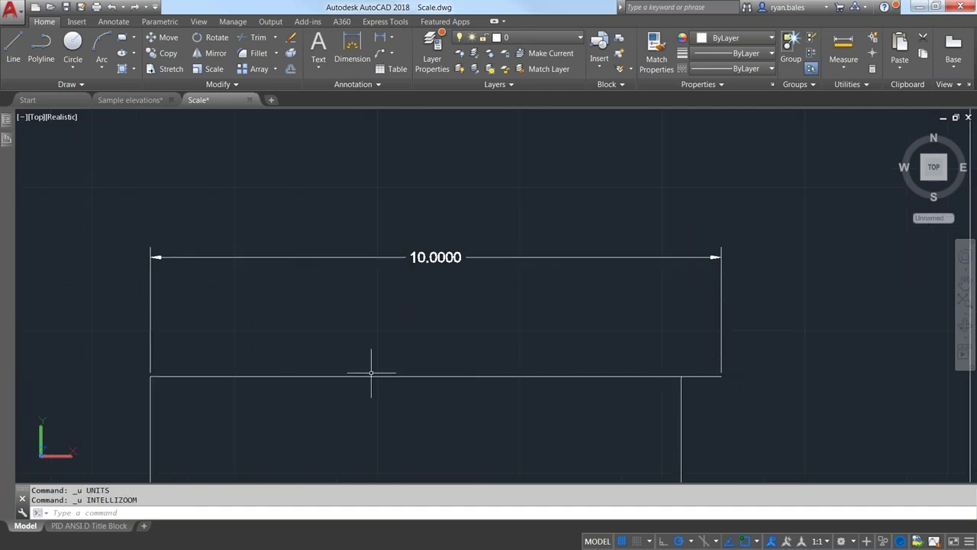
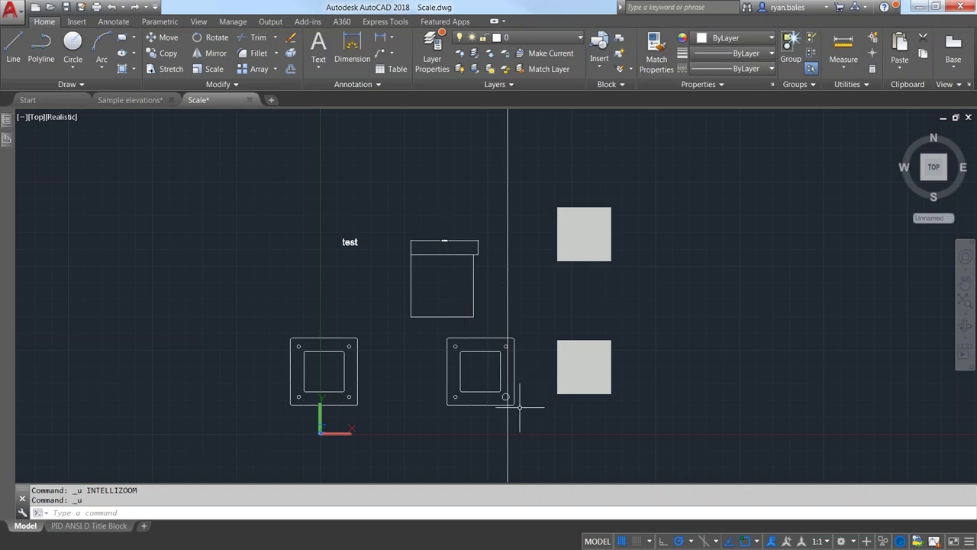
Add linear dimensions to the box's width and height, both showing 9.3000
scroll(413, 196, up, 5)
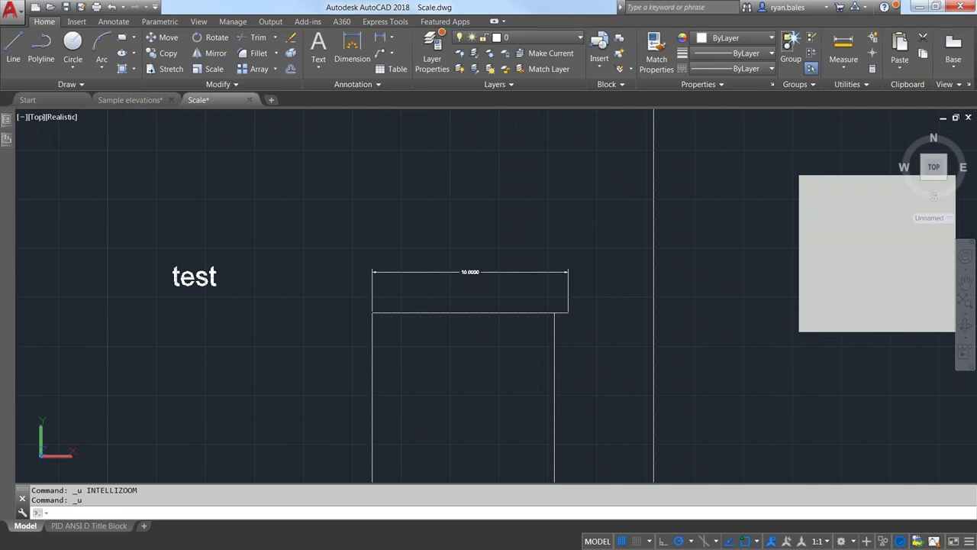
text(dimlin)
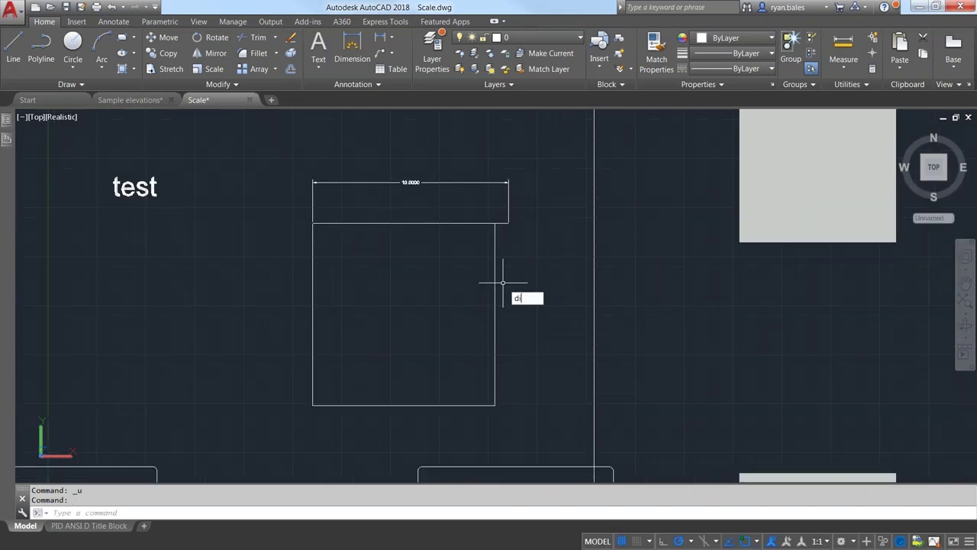
key(Return)
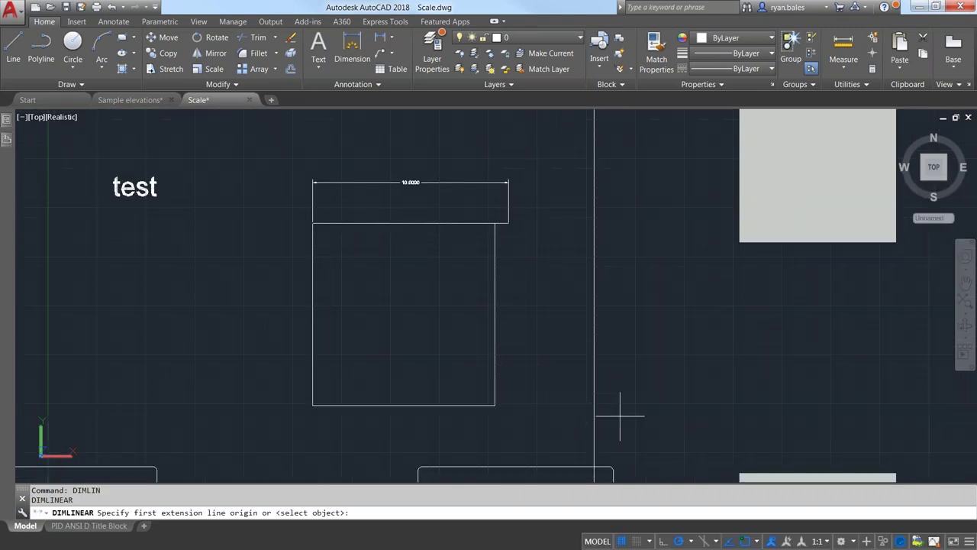
click(494, 404)
click(434, 343)
scroll(397, 342, up, 3)
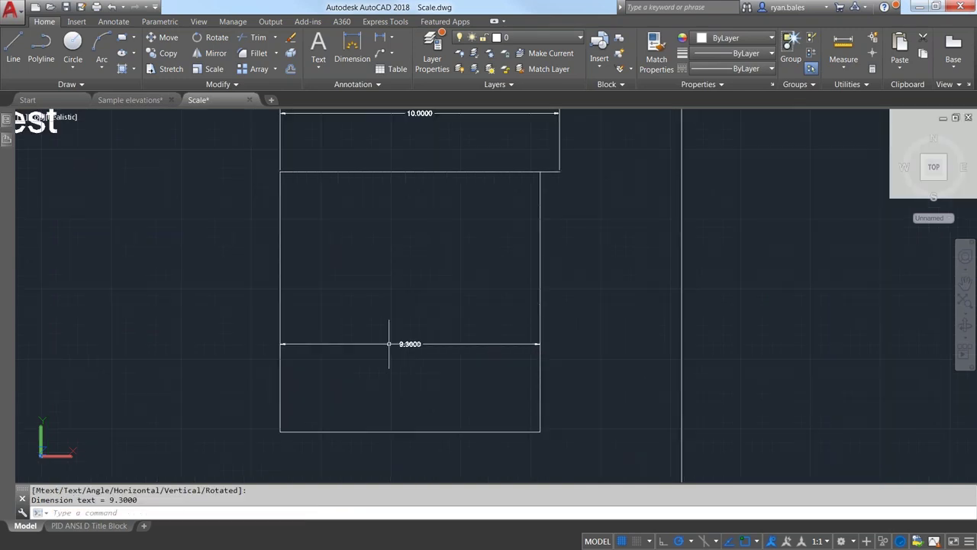
scroll(417, 343, down, 2)
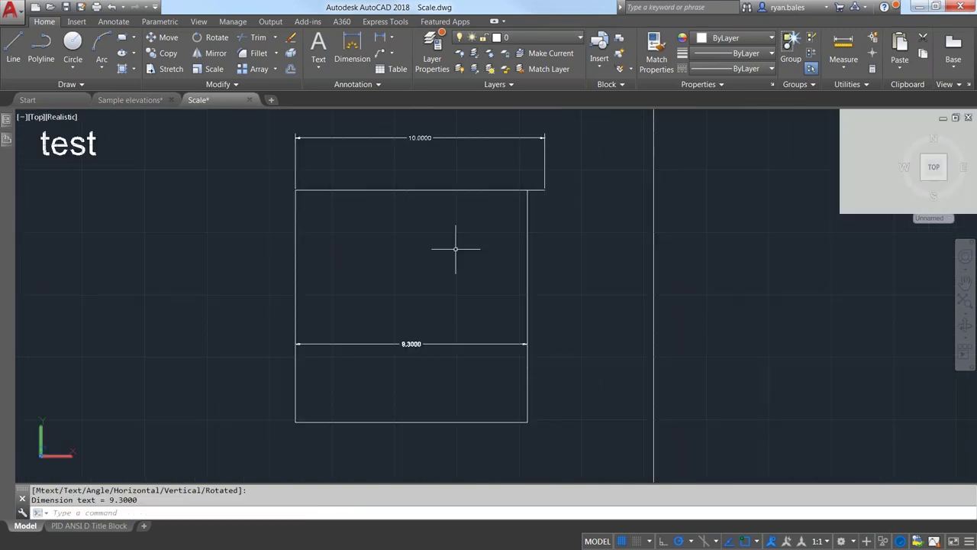
key(Return)
click(526, 190)
click(526, 421)
click(597, 306)
scroll(604, 305, up, 2)
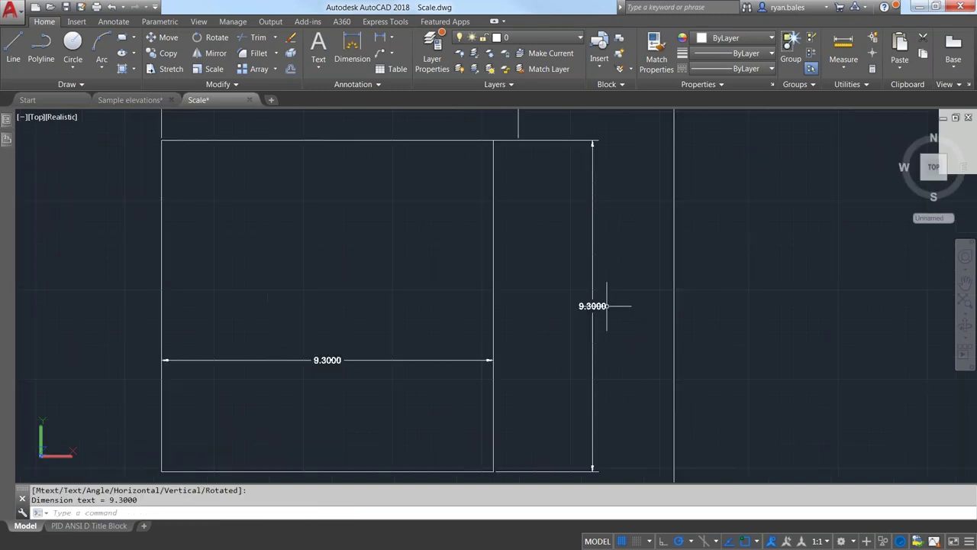
scroll(580, 301, down, 2)
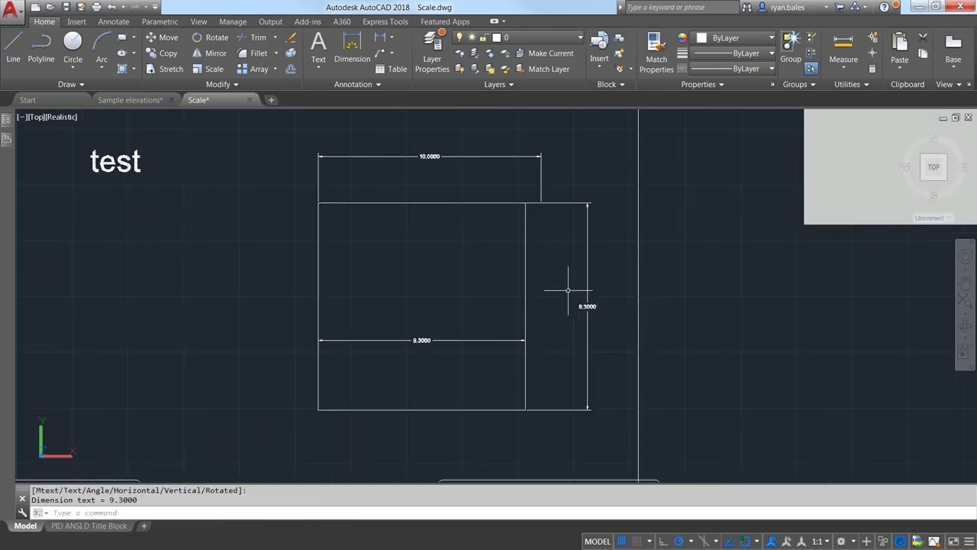
Erase both 9.3000 test dimensions
click(608, 241)
click(482, 341)
text(e)
key(Return)
Start the SC (Scale) command and window-select the box to resize
text(sc)
key(Return)
click(535, 318)
click(489, 336)
key(Return)
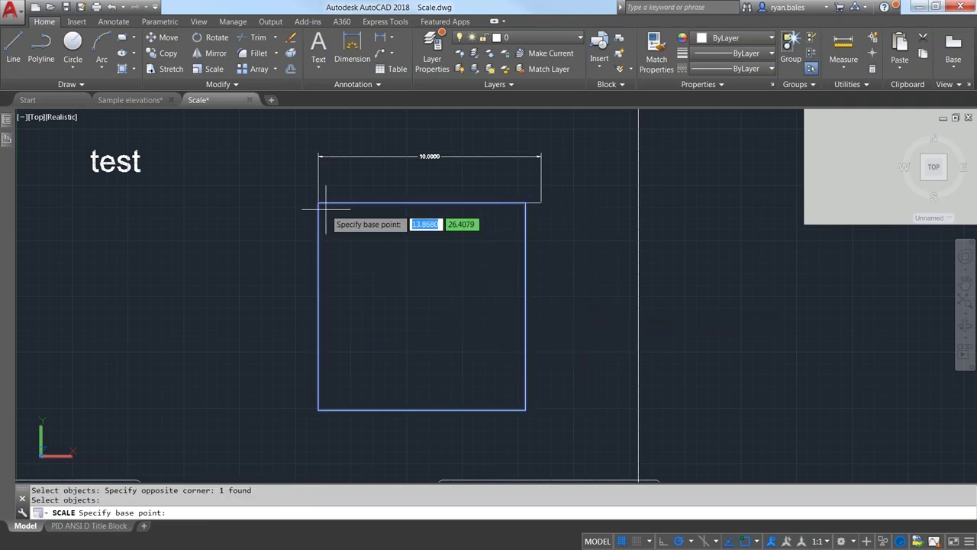
click(319, 203)
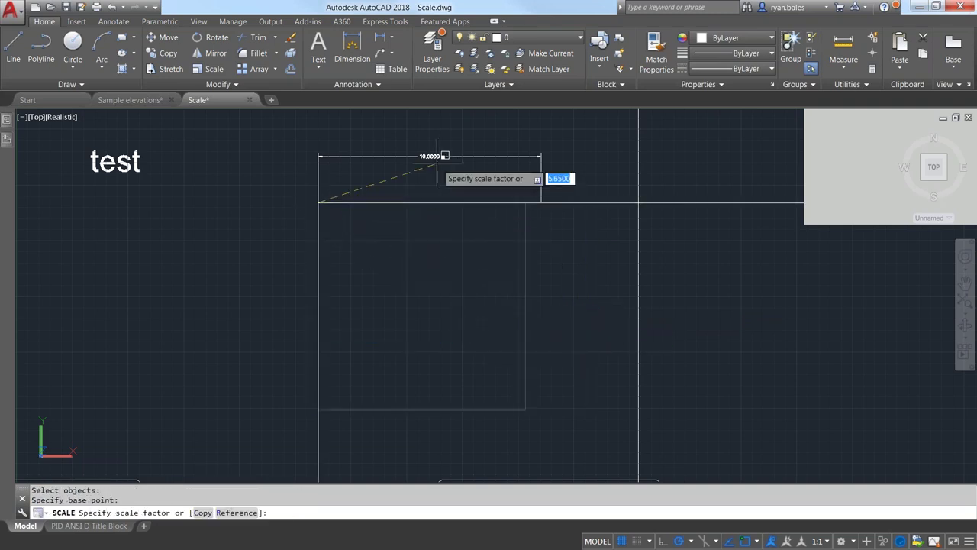
scroll(439, 202, down, 2)
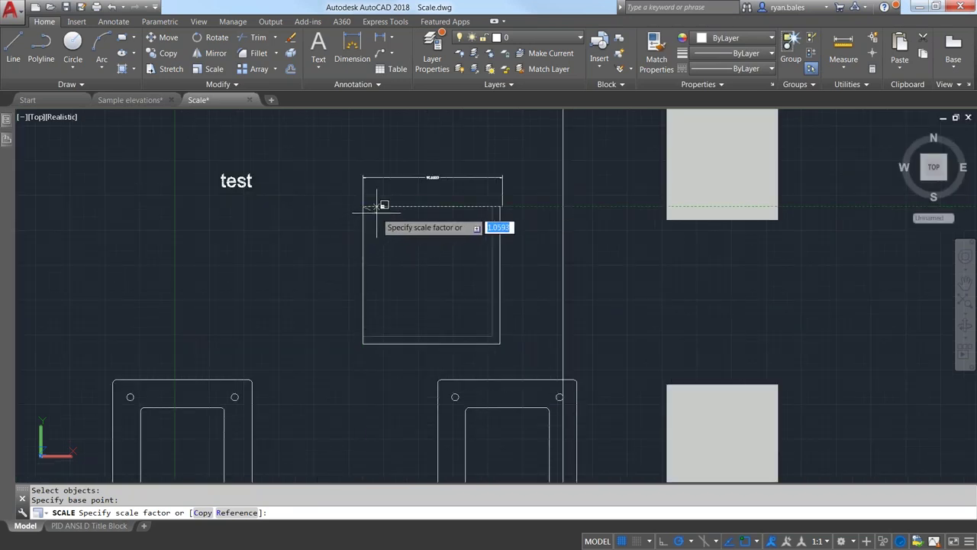
scroll(378, 206, up, 1)
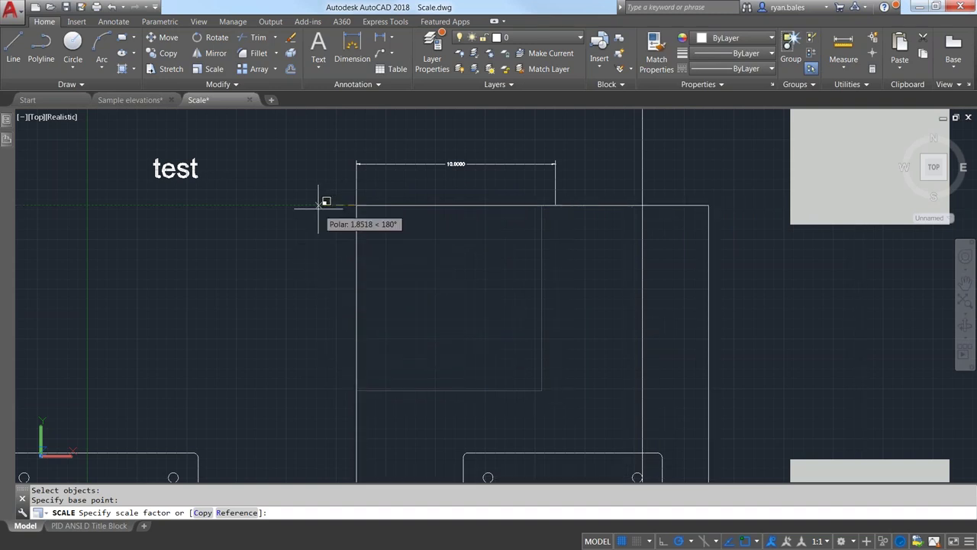
scroll(361, 203, up, 3)
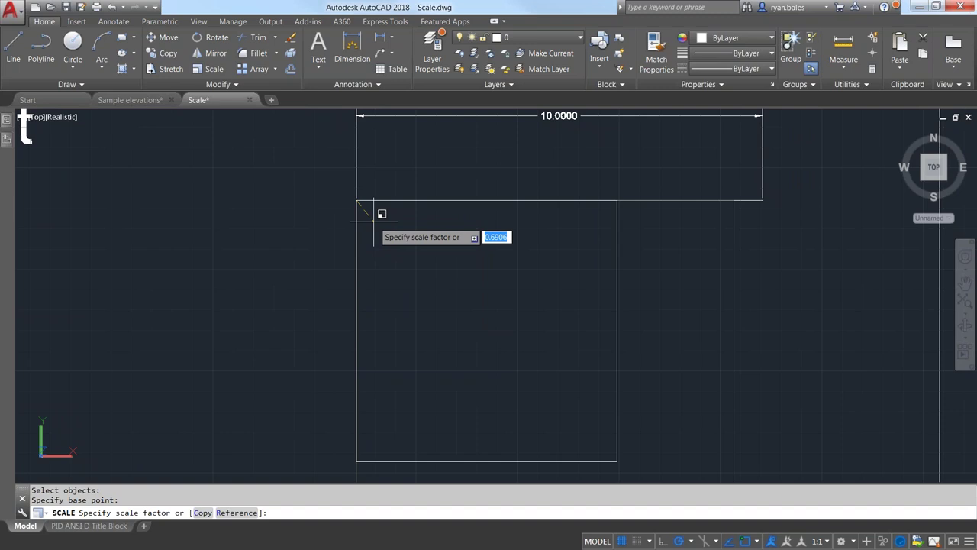
key(Escape)
click(698, 263)
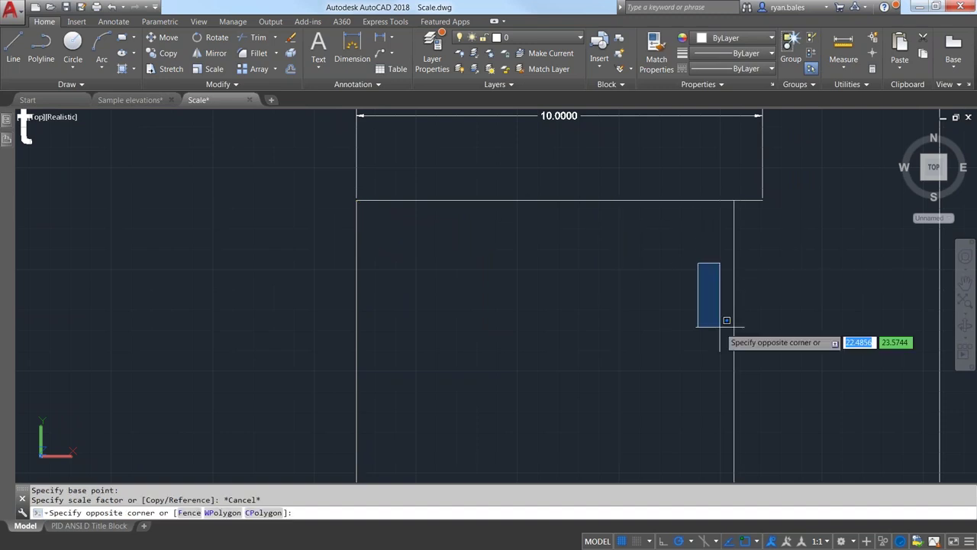
click(709, 375)
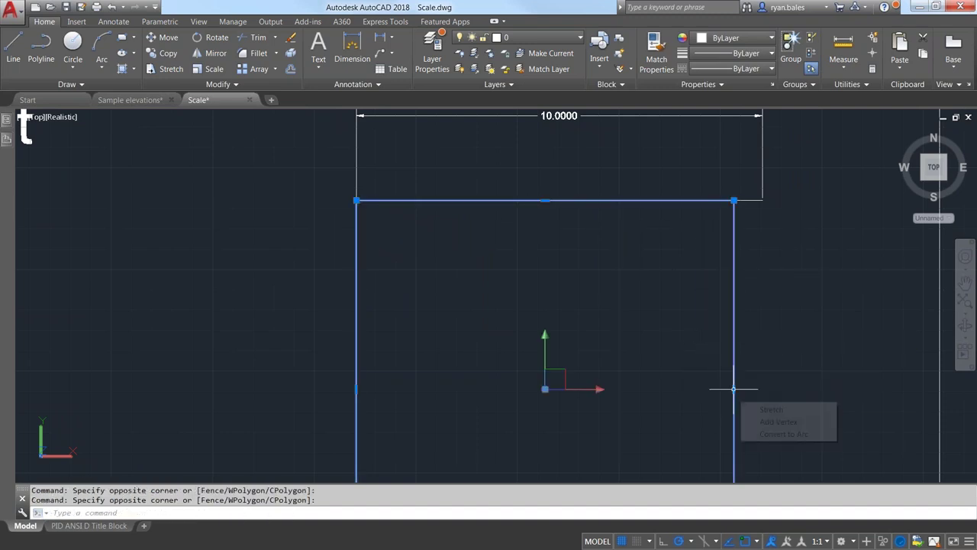
click(734, 390)
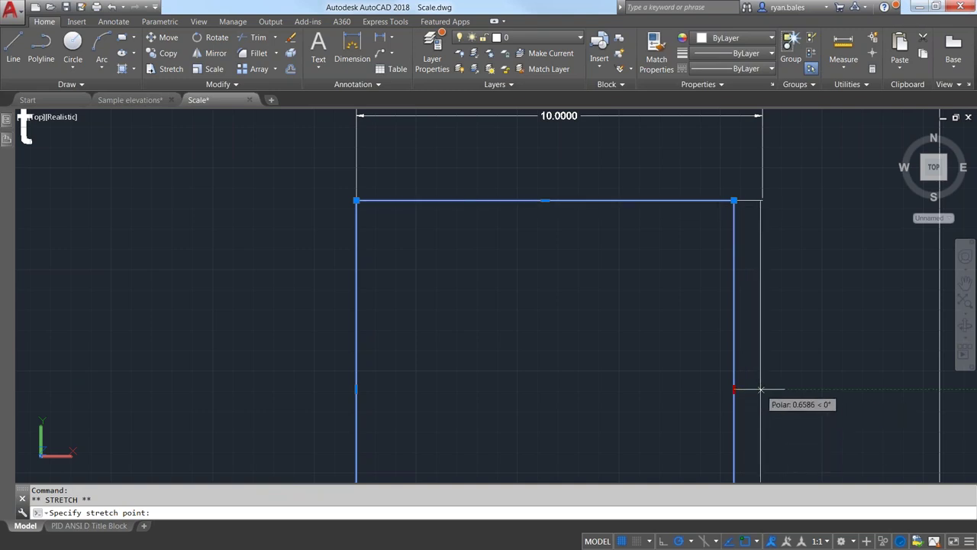
key(Escape)
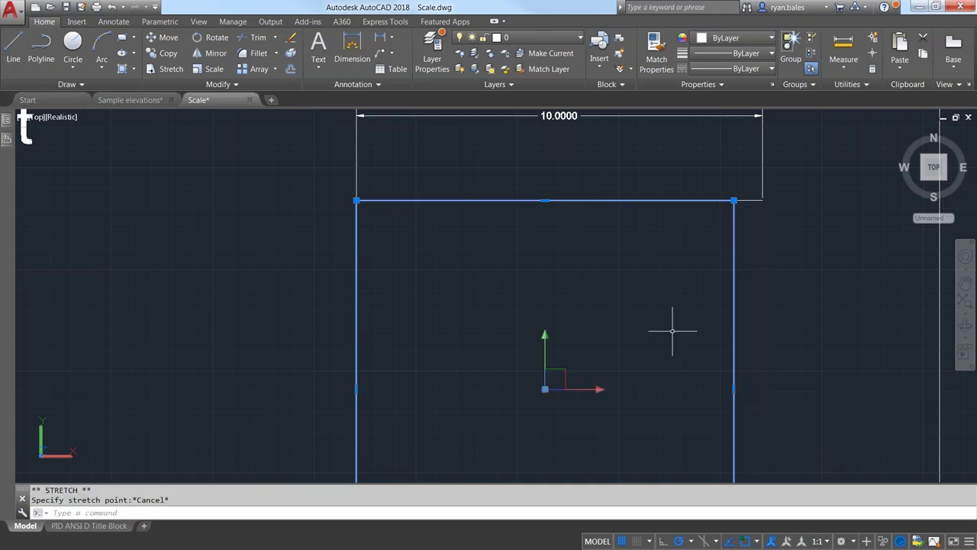
scroll(672, 327, down, 2)
middle_drag(655, 378, 578, 295)
key(Escape)
click(585, 432)
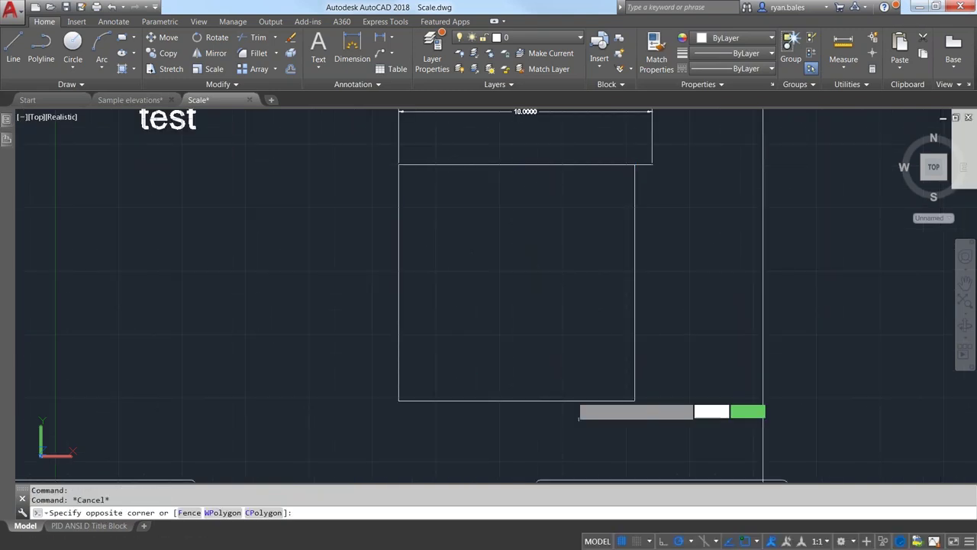
click(526, 394)
click(517, 399)
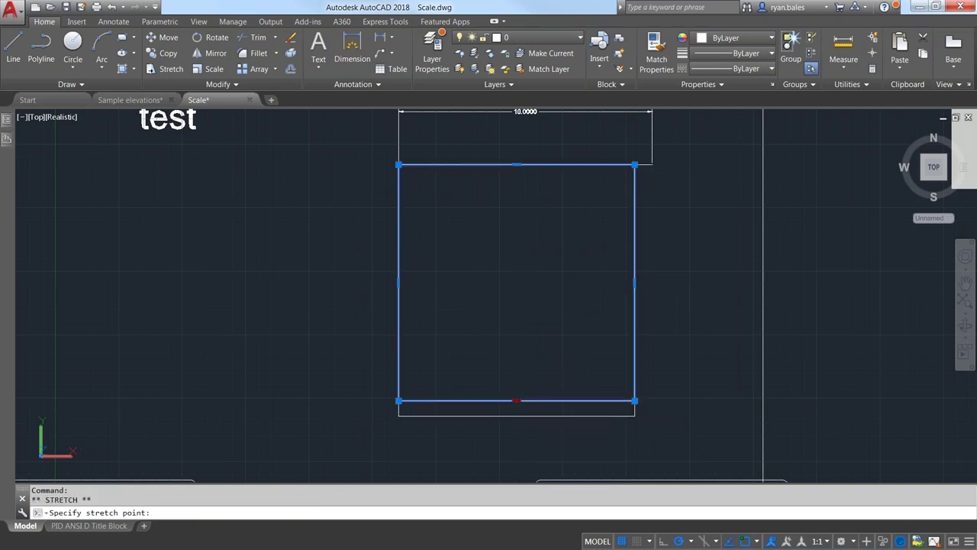
key(Escape)
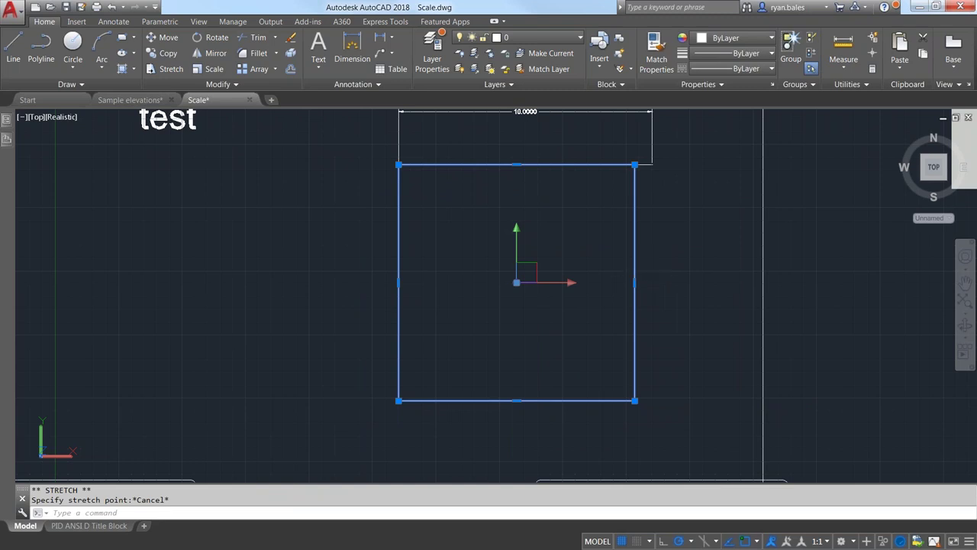
key(Escape)
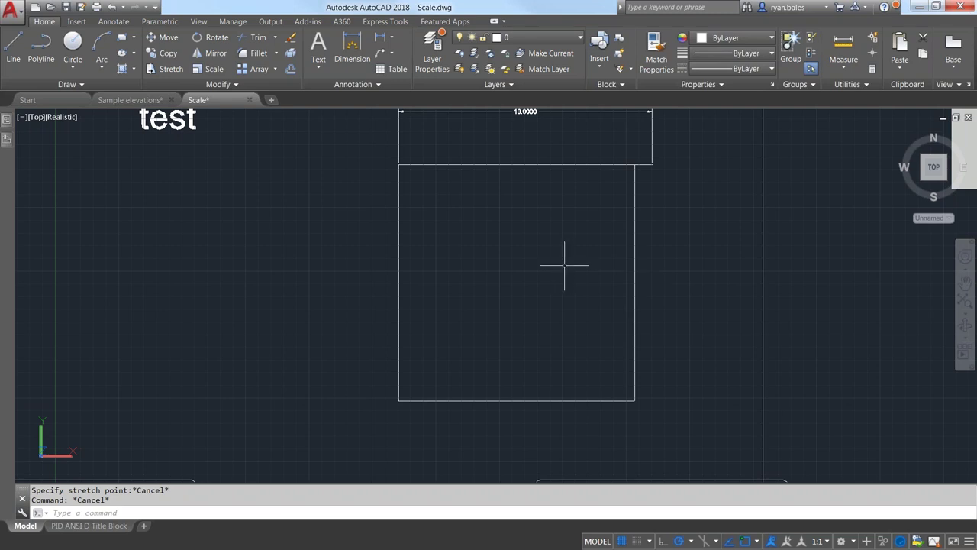
scroll(538, 263, down, 4)
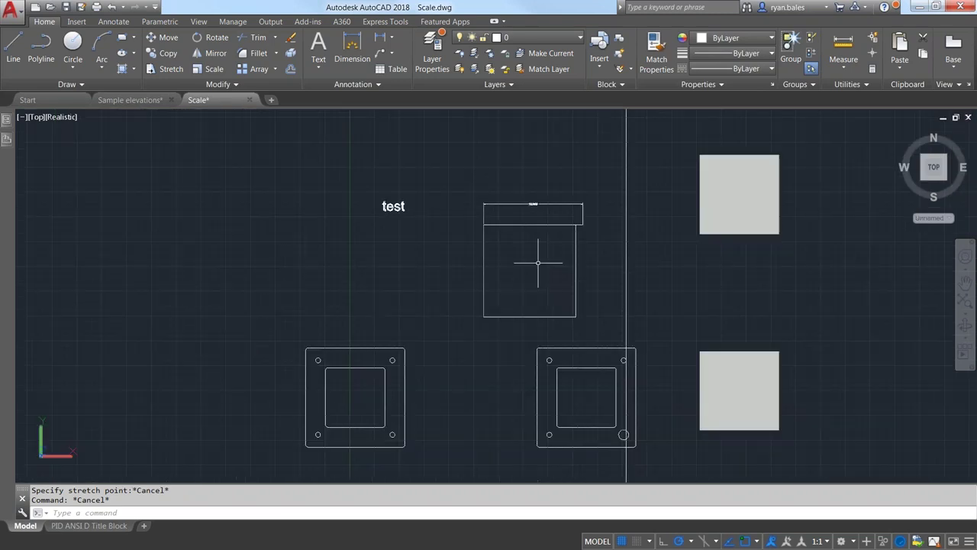
middle_drag(539, 257, 498, 218)
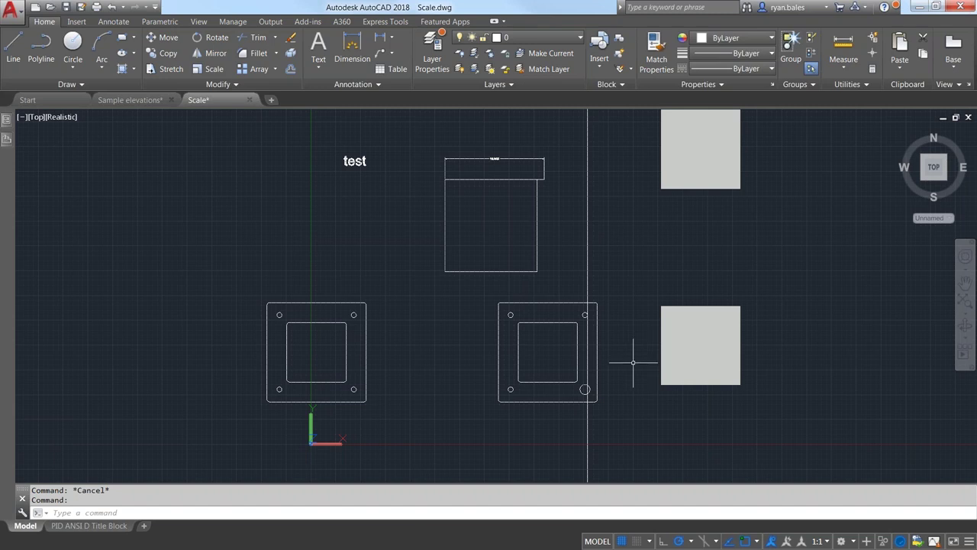
scroll(633, 360, up, 4)
scroll(542, 325, up, 3)
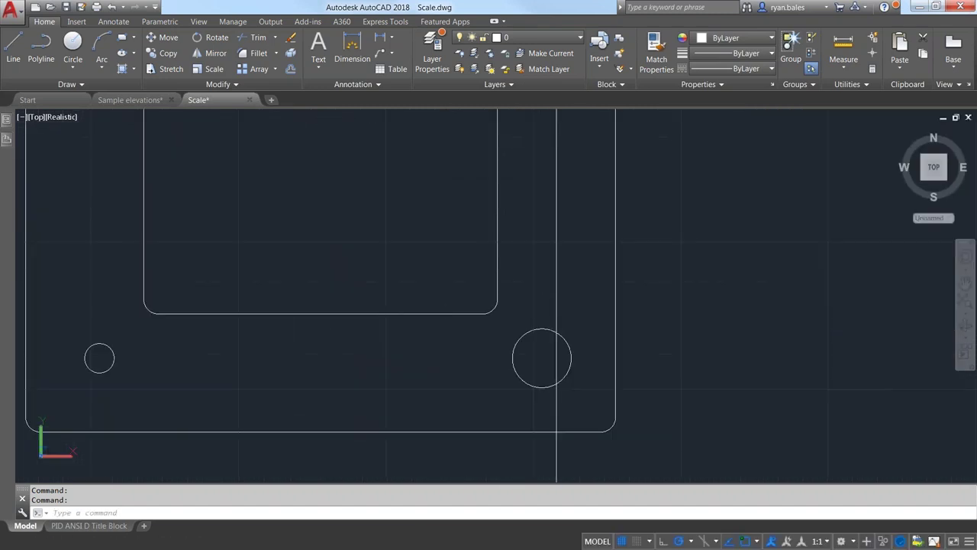
click(544, 321)
click(522, 363)
scroll(595, 378, up, 2)
Scale the large corner hole about its centre, using its radius as the reference length
text(sc)
key(Return)
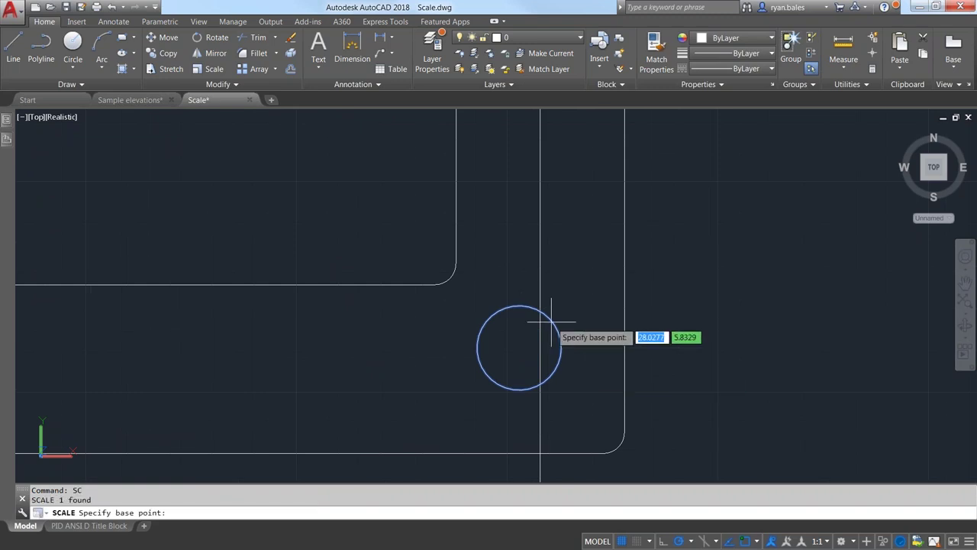
click(518, 348)
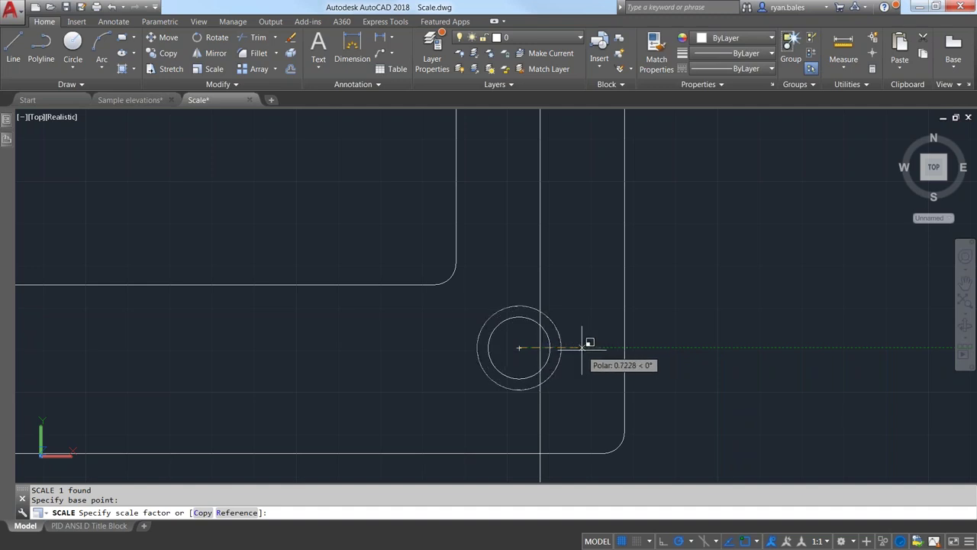
text(r)
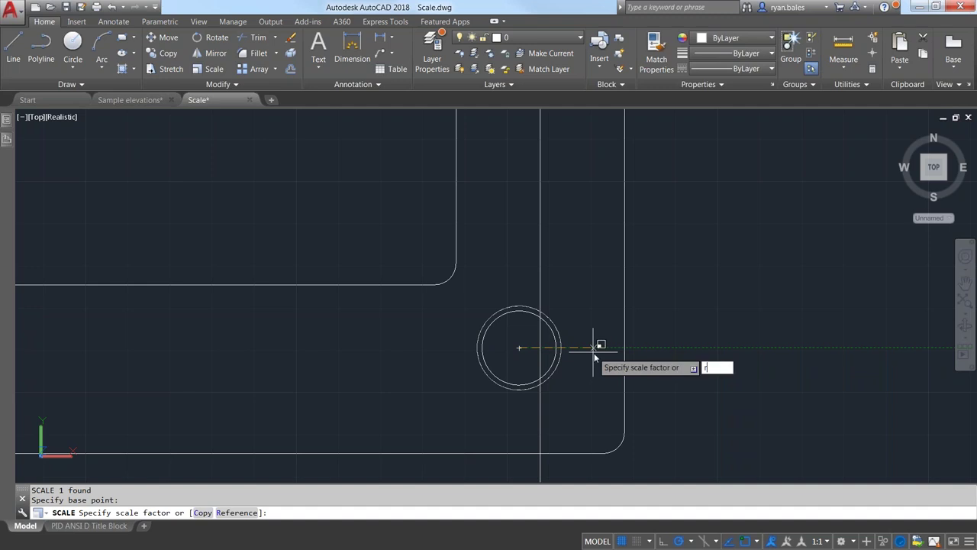
key(Return)
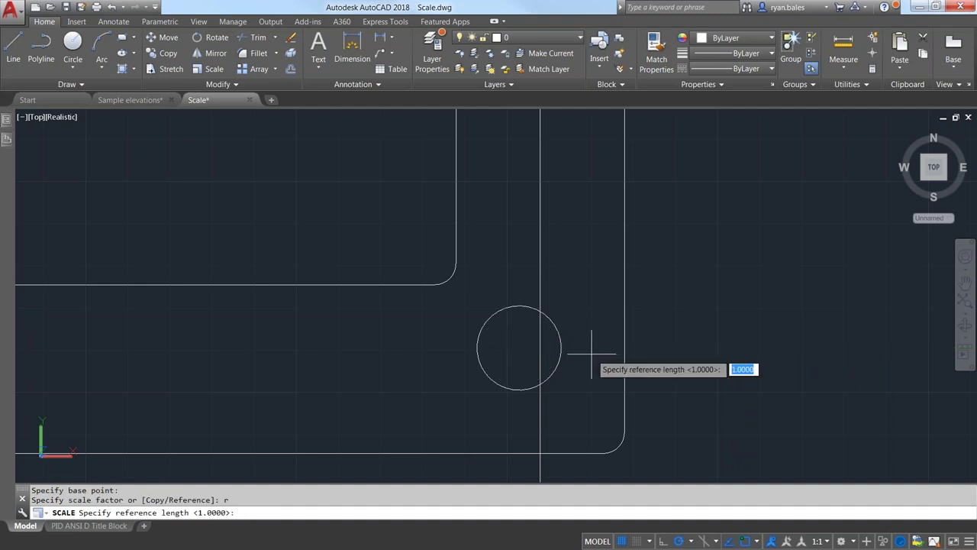
click(518, 349)
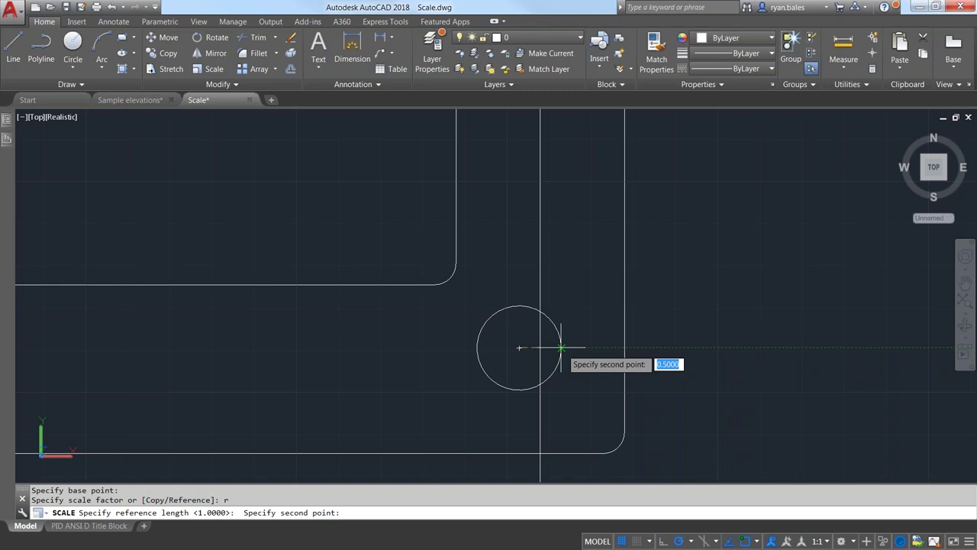
click(562, 348)
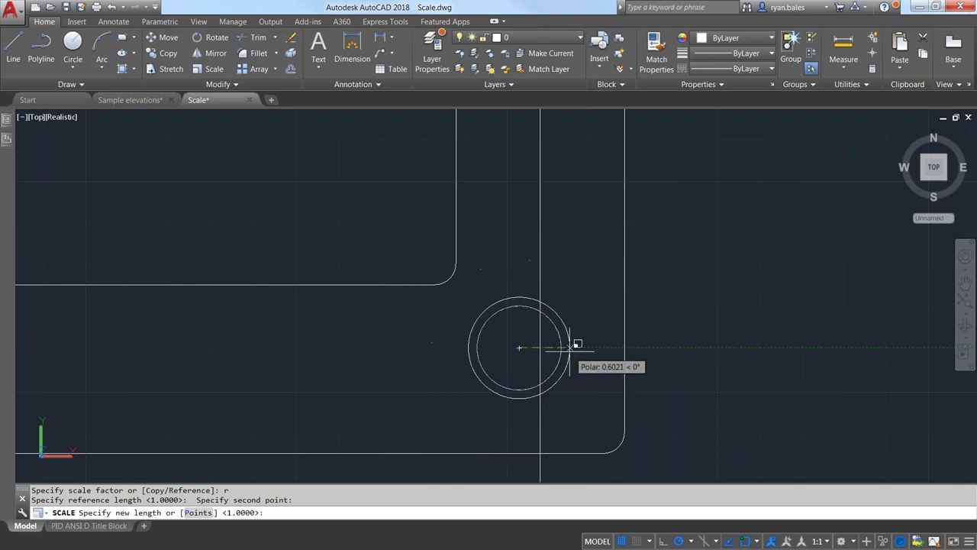
Pick the new length so the hole shrinks to match the three small holes
scroll(571, 348, down, 4)
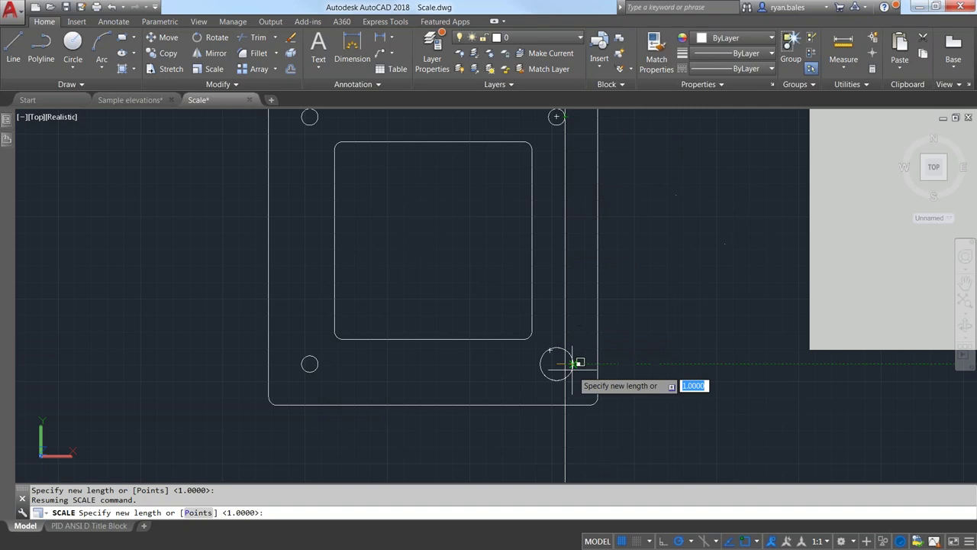
scroll(572, 367, up, 3)
scroll(565, 356, up, 4)
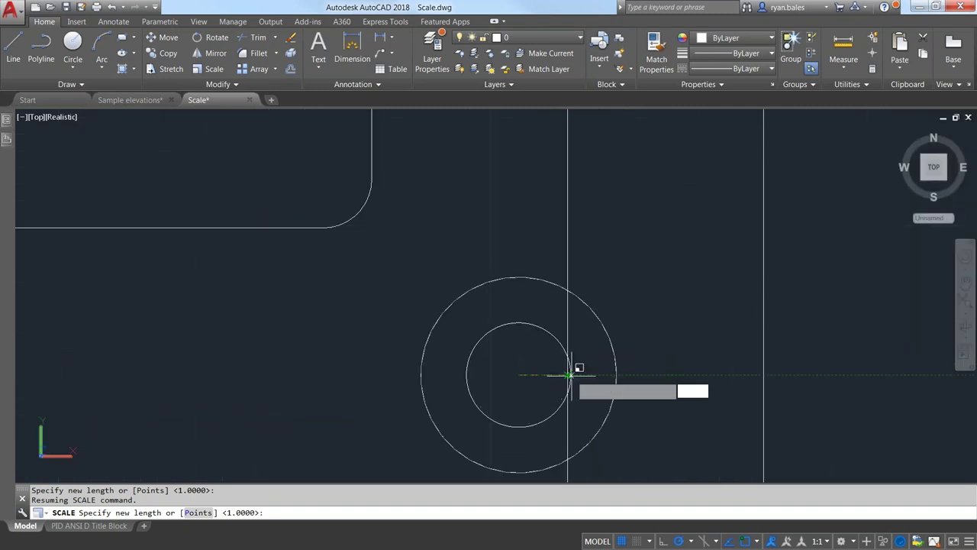
click(574, 368)
scroll(649, 371, down, 4)
scroll(634, 395, down, 2)
click(631, 404)
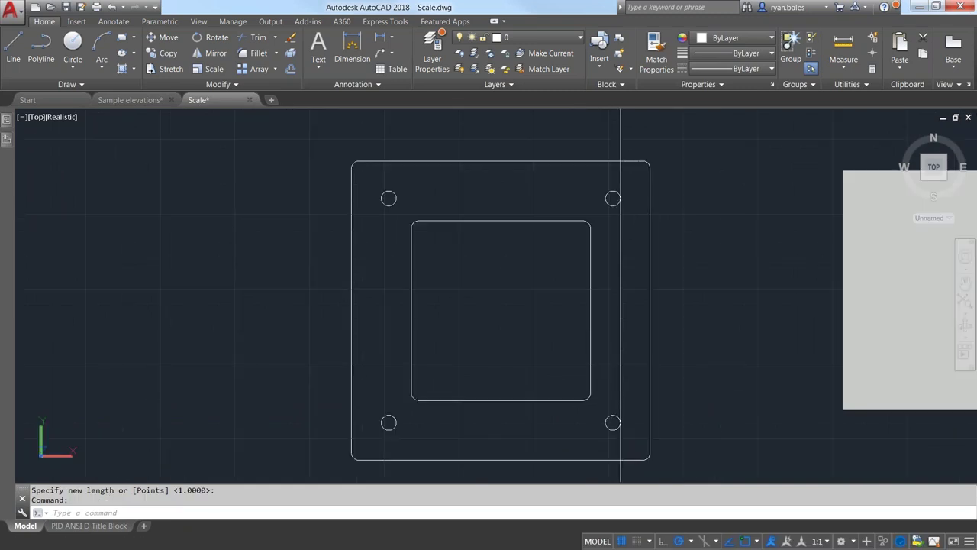
middle_drag(629, 372, 517, 416)
scroll(519, 351, down, 6)
Scale the rectangle from its top-left corner, taking its top edge as the reference length
scroll(447, 328, up, 3)
drag(526, 321, 504, 331)
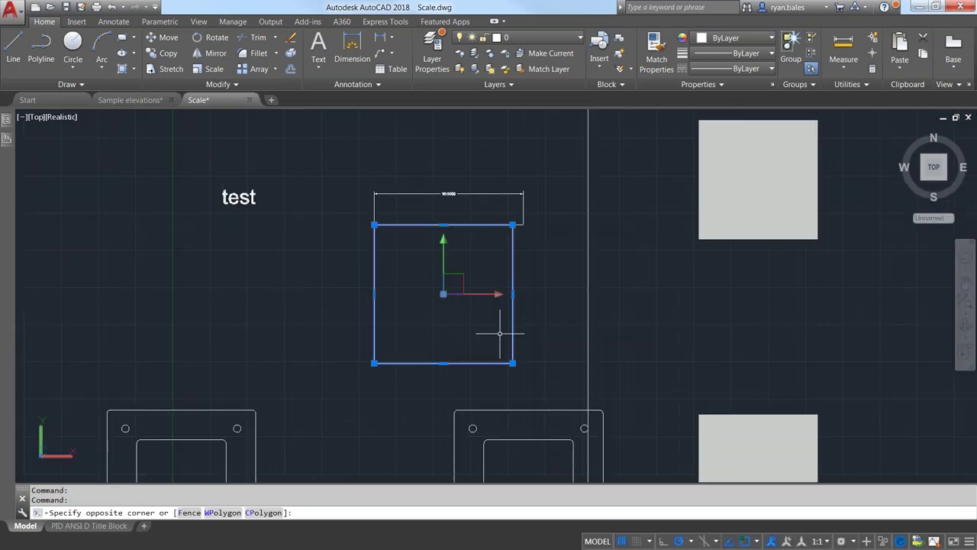
text(sc)
key(Return)
click(374, 224)
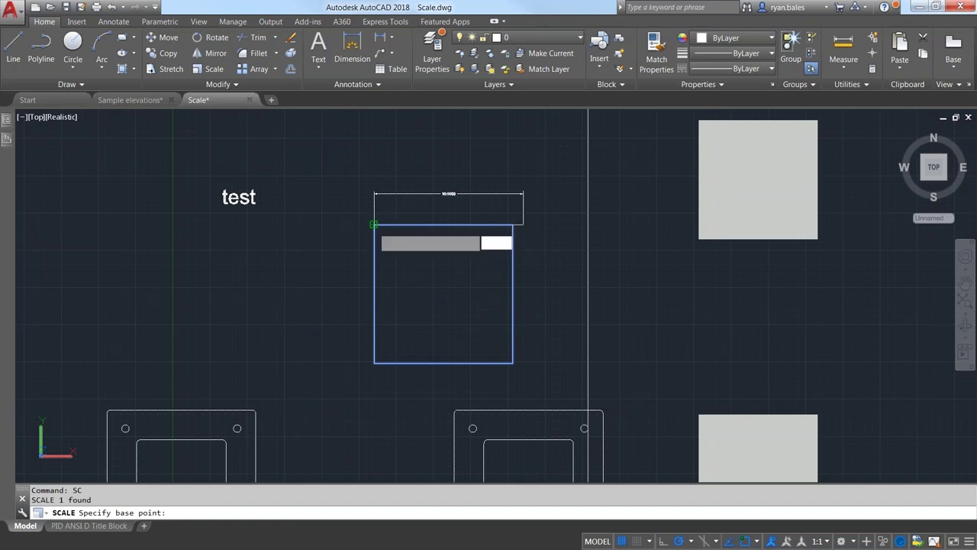
text(r)
key(Return)
click(374, 224)
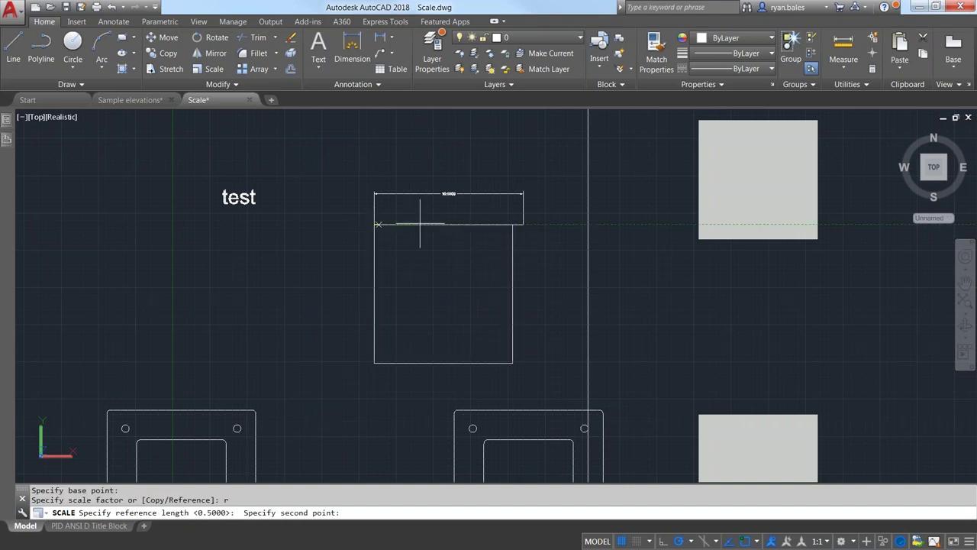
click(513, 225)
Snap the new length to the dimension's right endpoint, making the square 10.0000 wide
text(end)
key(Return)
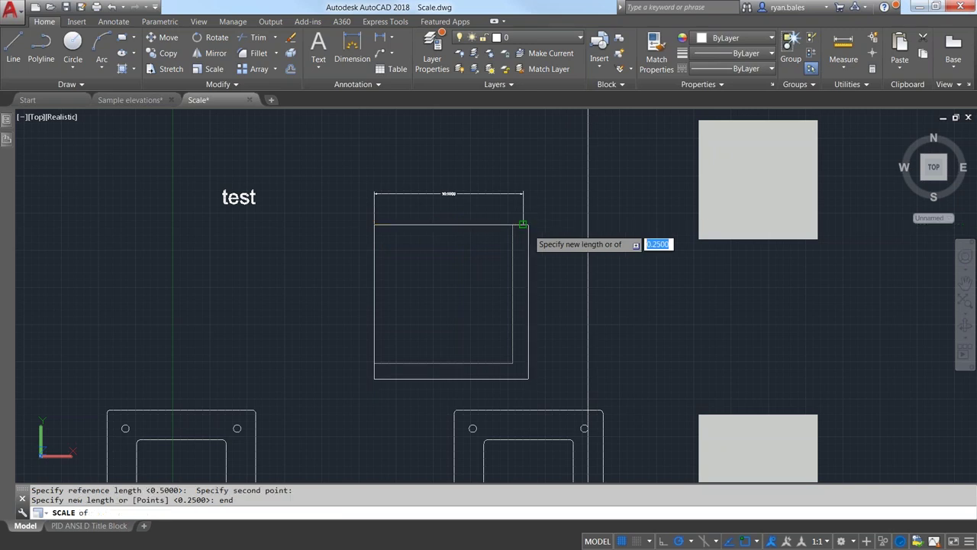
click(523, 224)
click(505, 260)
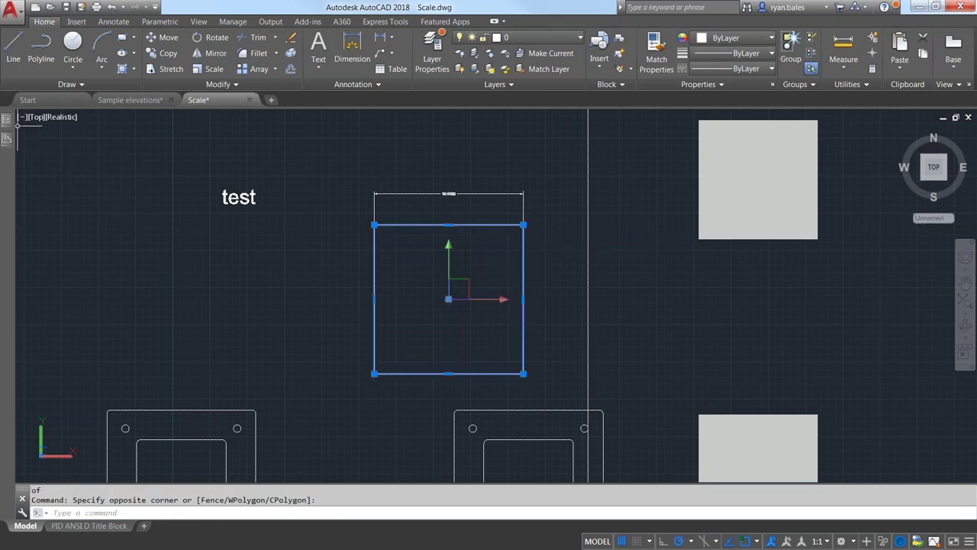
mouse_move(6, 120)
scroll(532, 237, up, 2)
key(Escape)
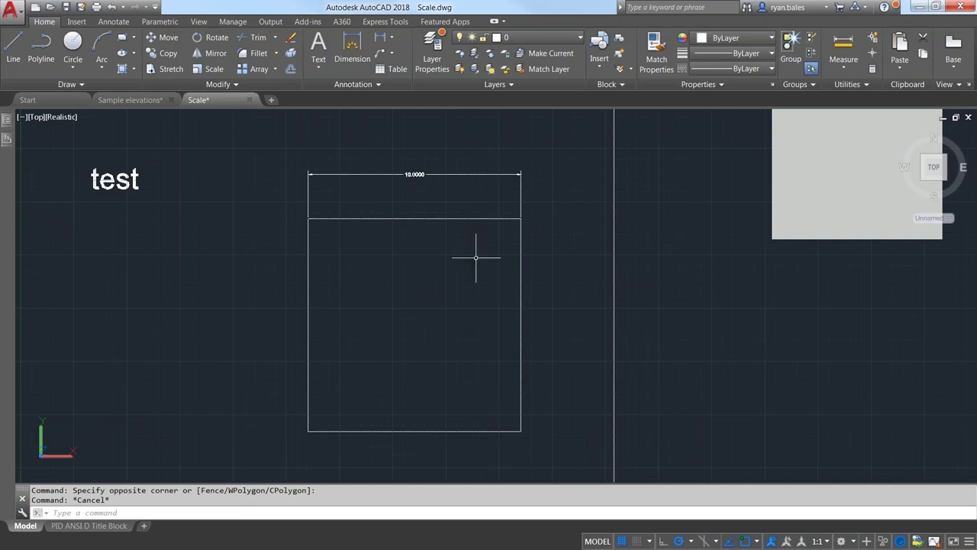
Pan to the 'test' label and grey squares, then orbit to an angled 3D view of the cubes
text(sc)
key(Return)
key(Escape)
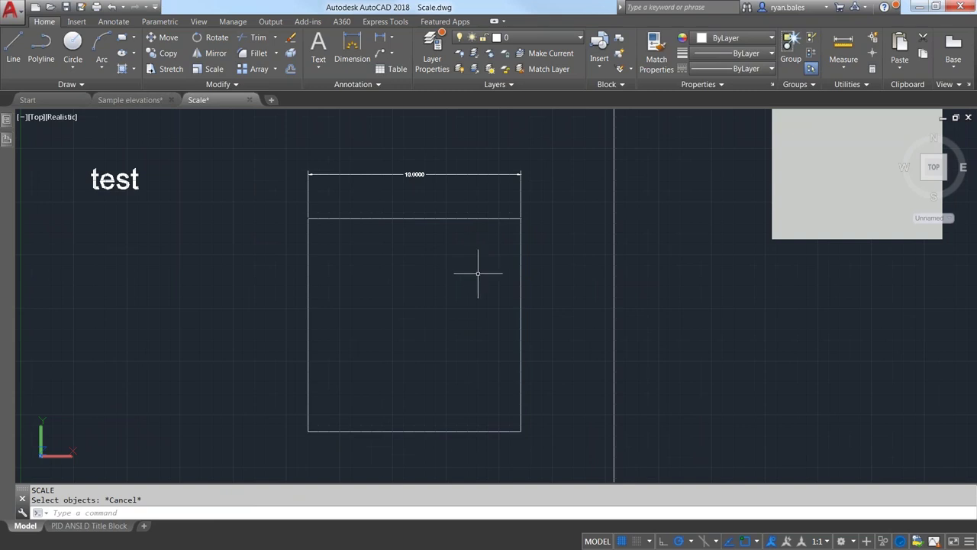
mouse_move(465, 305)
middle_down()
mouse_move(484, 318)
mouse_move(509, 312)
middle_up()
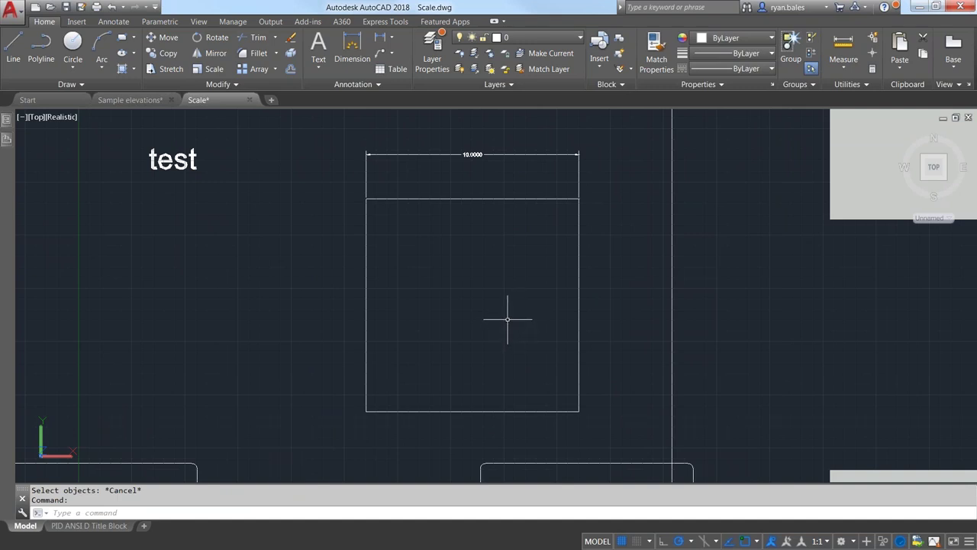
scroll(497, 323, down, 2)
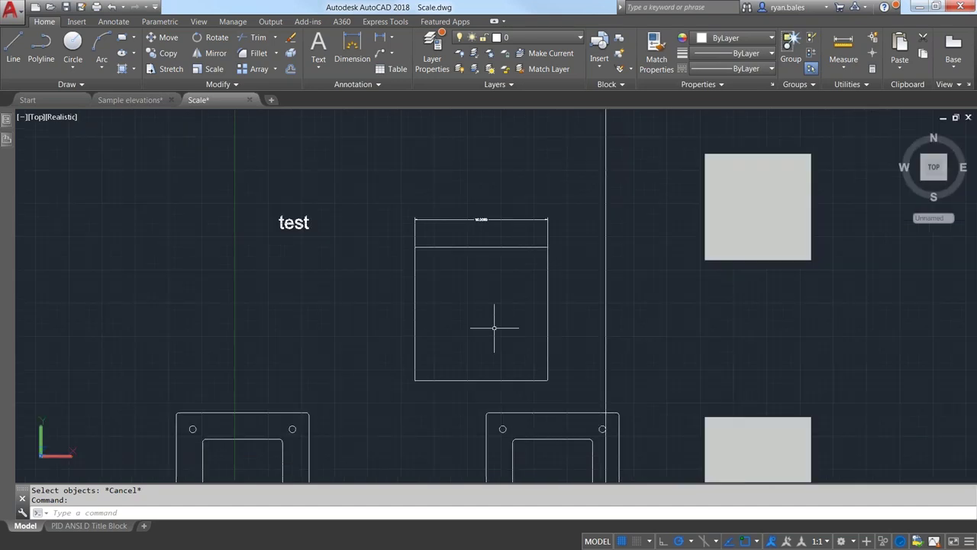
middle_drag(530, 393, 490, 254)
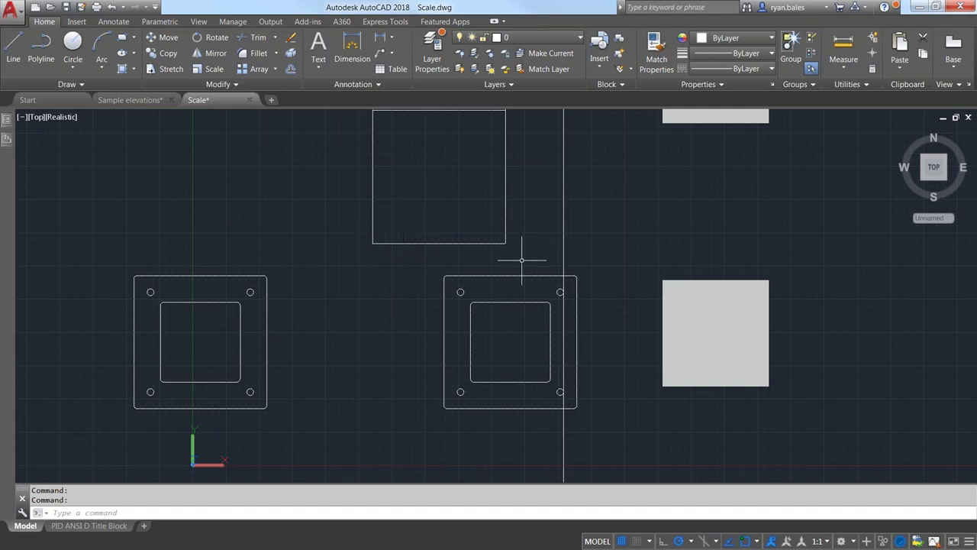
middle_drag(703, 240, 626, 348)
scroll(626, 348, down, 2)
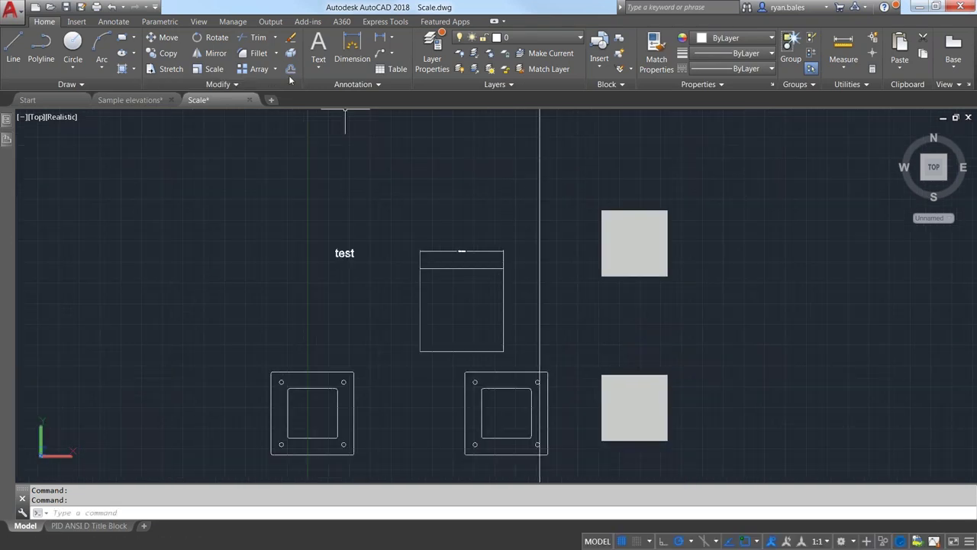
middle_drag(748, 373, 703, 310)
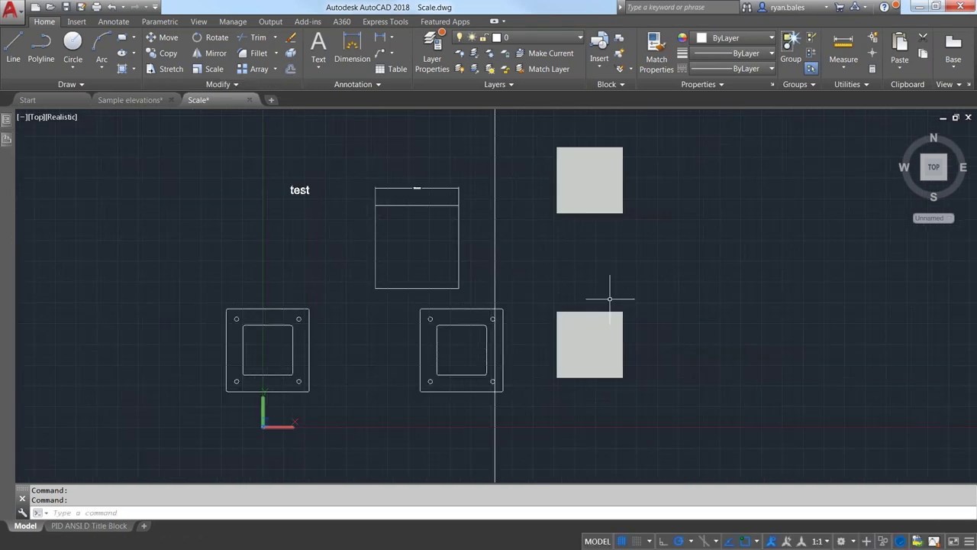
shift+middle_drag(500, 201, 531, 115)
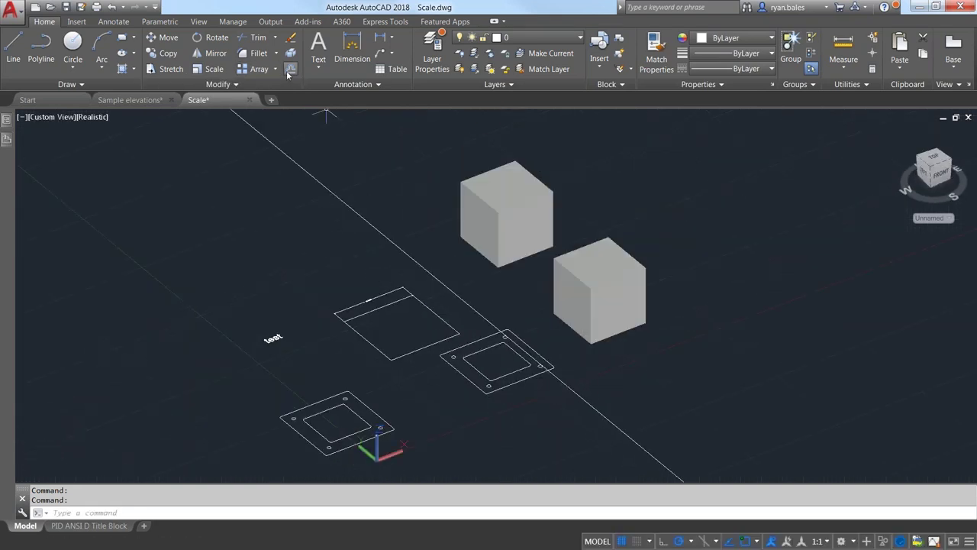
click(290, 69)
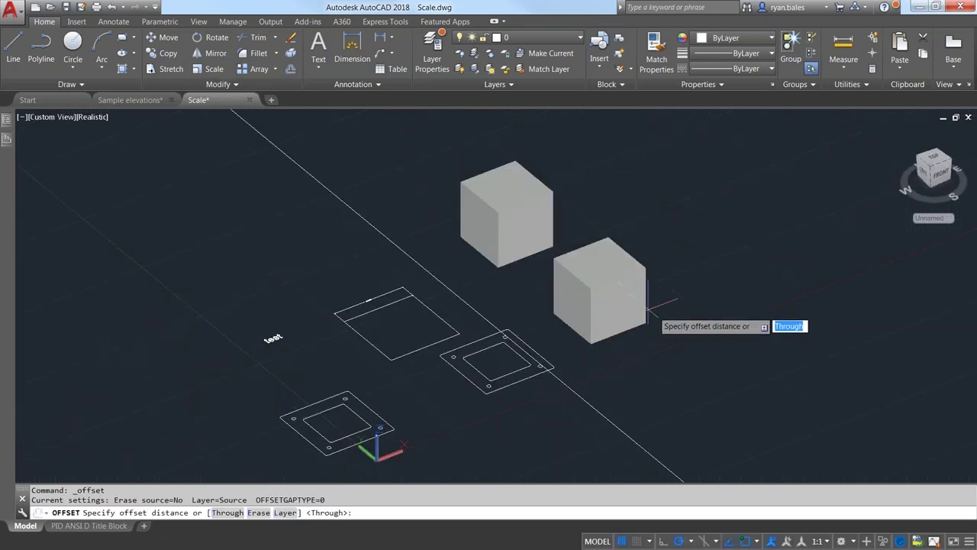
key(Return)
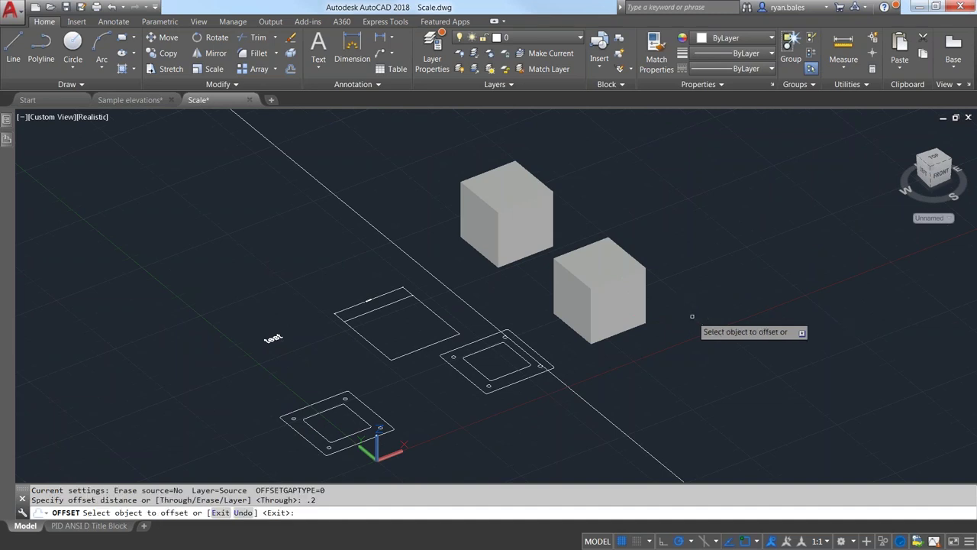
click(631, 299)
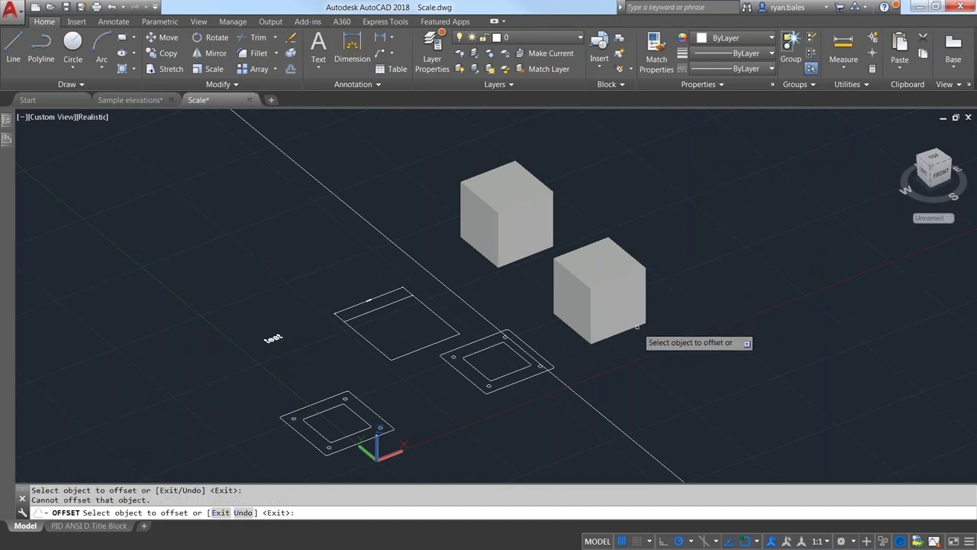
scroll(623, 330, up, 2)
key(Escape)
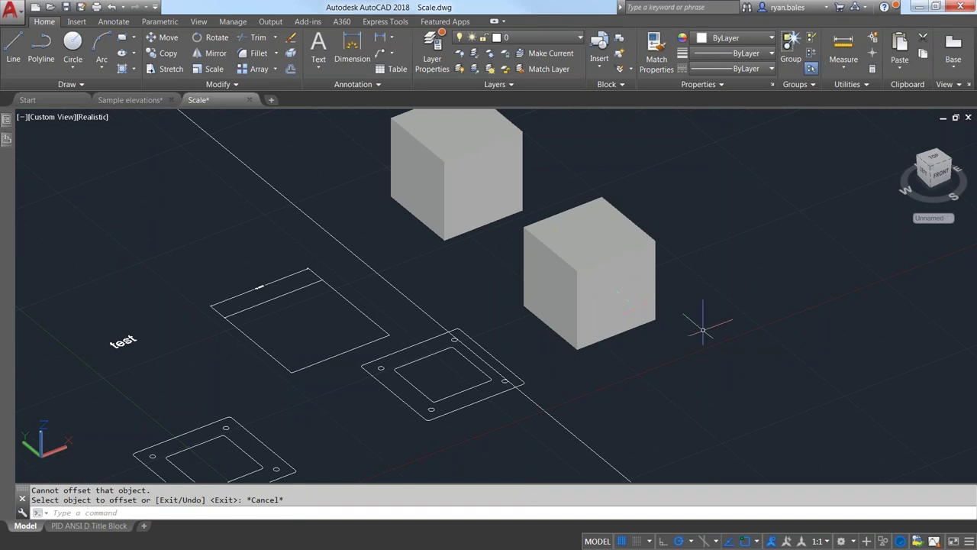
text(sc)
key(Return)
click(638, 306)
Scale a copy of the right cube by 1.2 about the midpoint between two corners
key(Return)
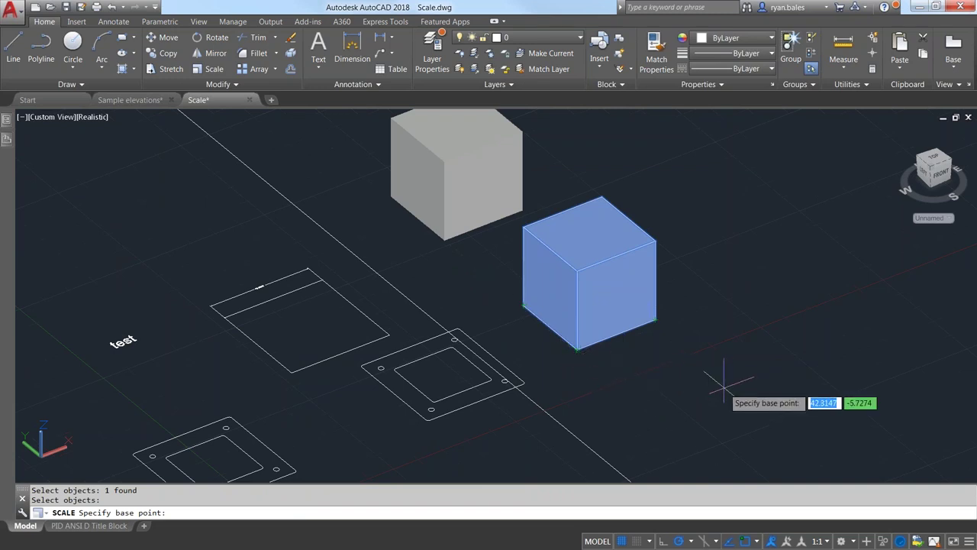
text(m2p)
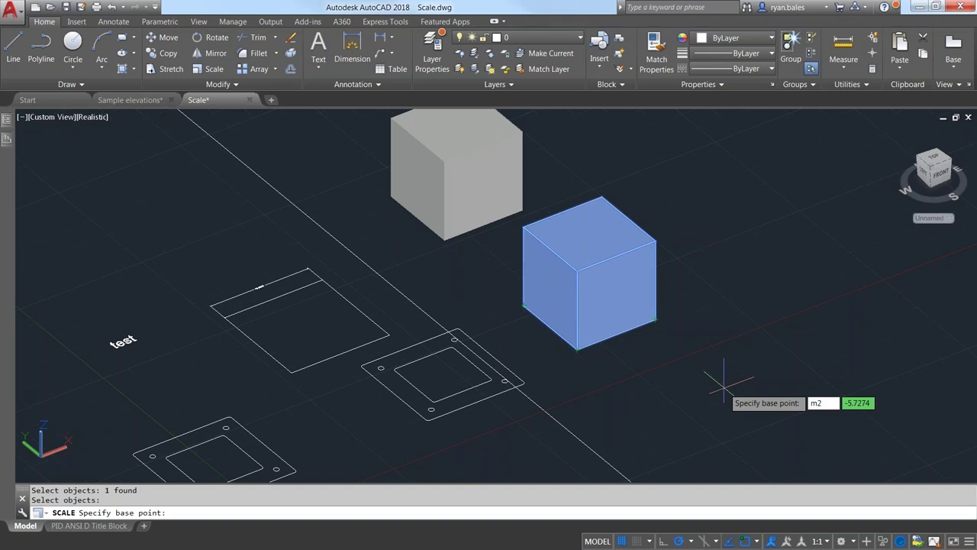
key(Return)
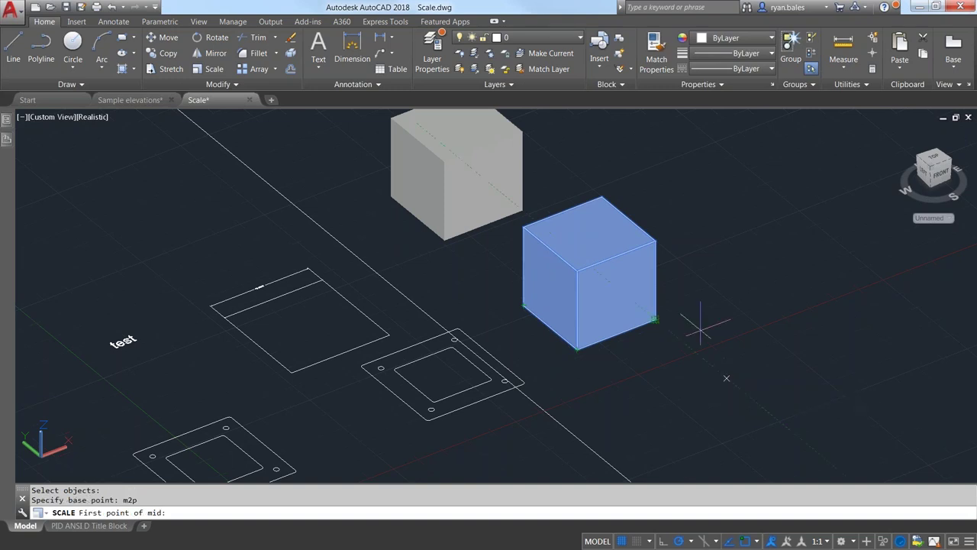
scroll(674, 288, up, 2)
click(650, 332)
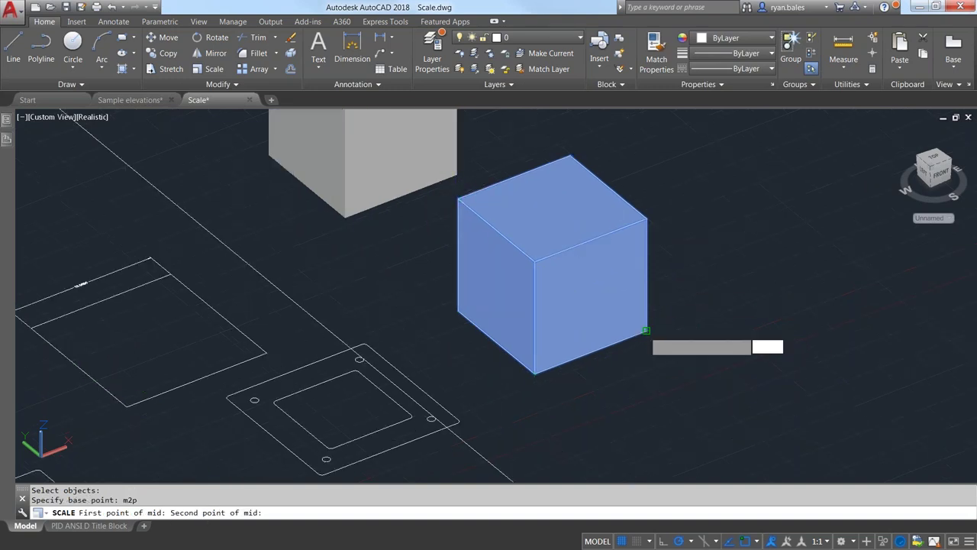
click(648, 334)
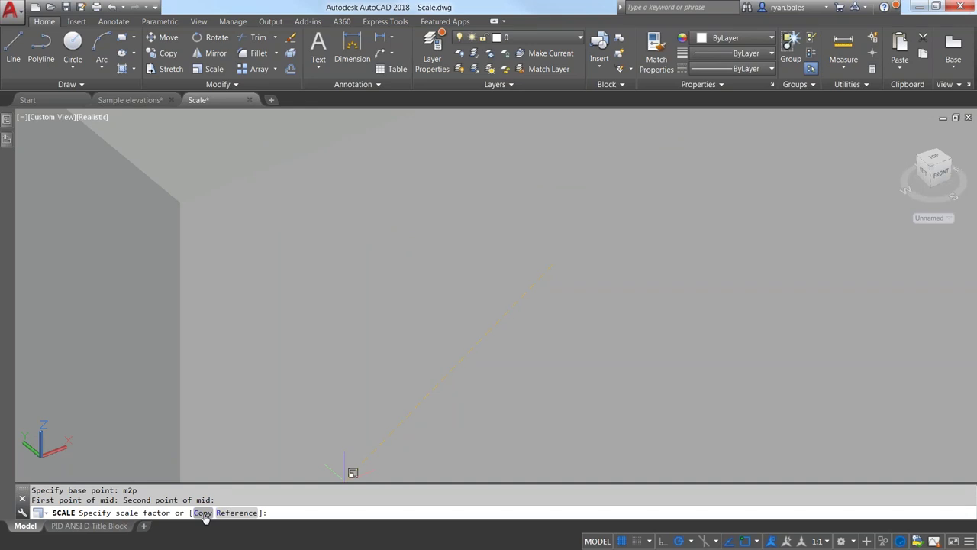
click(204, 513)
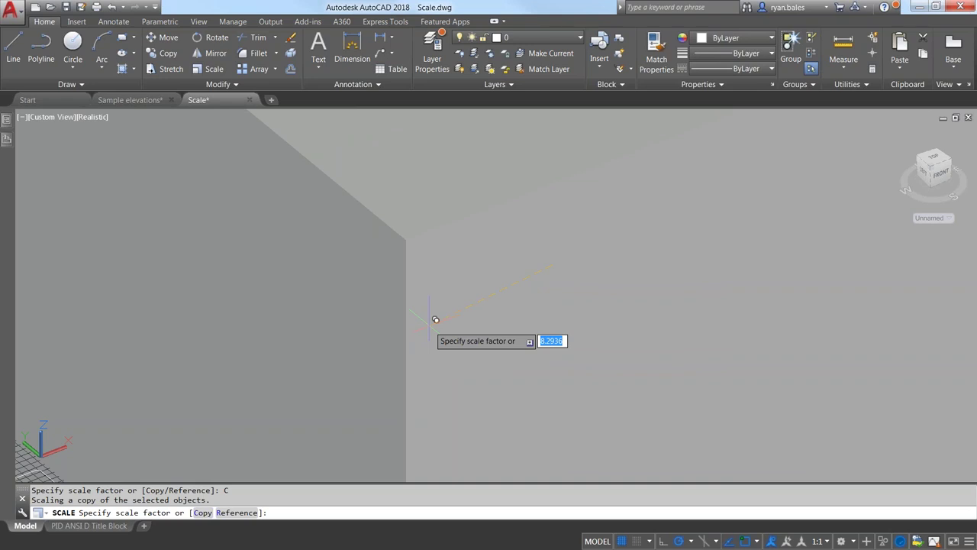
text(1)
text(.2)
key(Return)
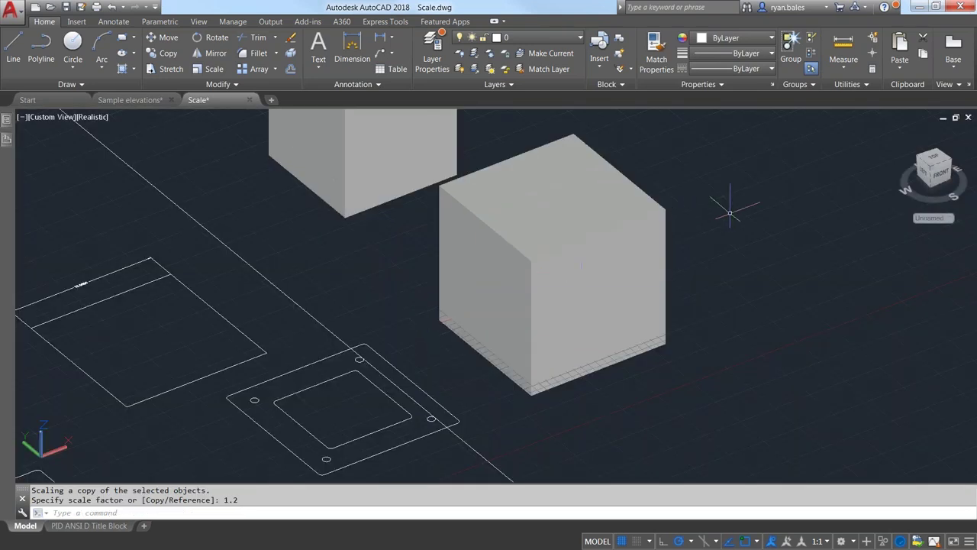
Switch the visual style to 2D wireframe and orbit to a left-front angle on the cubes
text(VS)
key(Return)
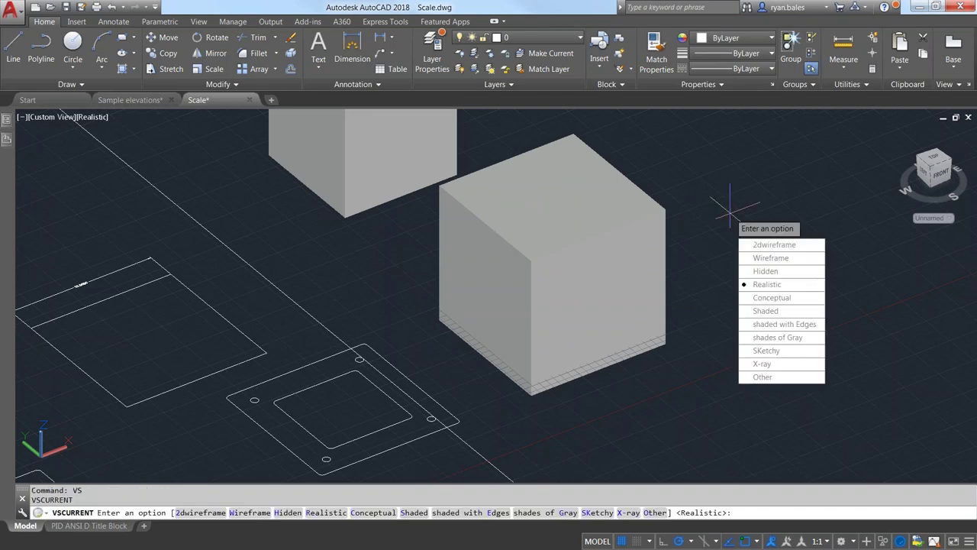
text(2)
key(Return)
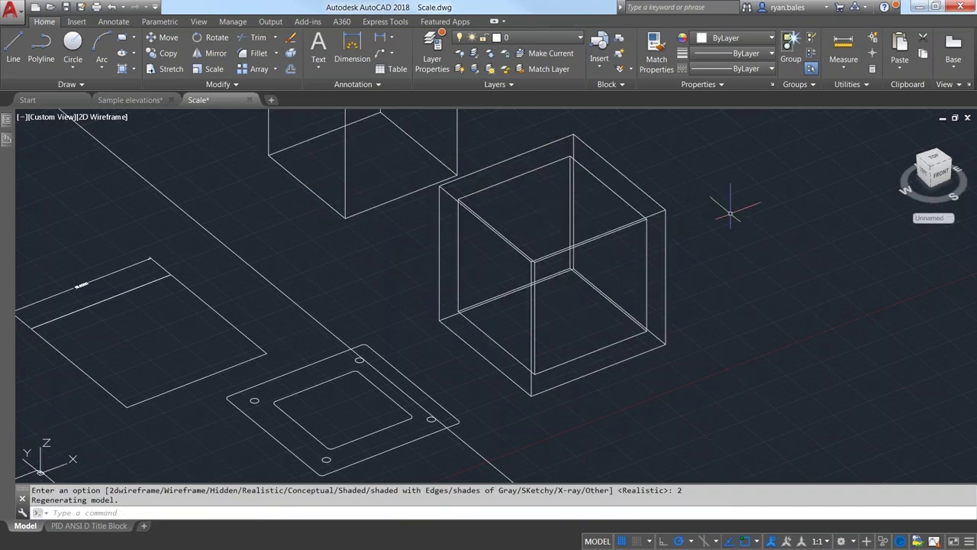
scroll(731, 213, up, 3)
shift+middle_drag(665, 278, 622, 218)
Select the inner original cube and the outer 1.2 copy to compare them, then switch to Top view
click(620, 217)
click(613, 229)
middle_drag(681, 281, 633, 218)
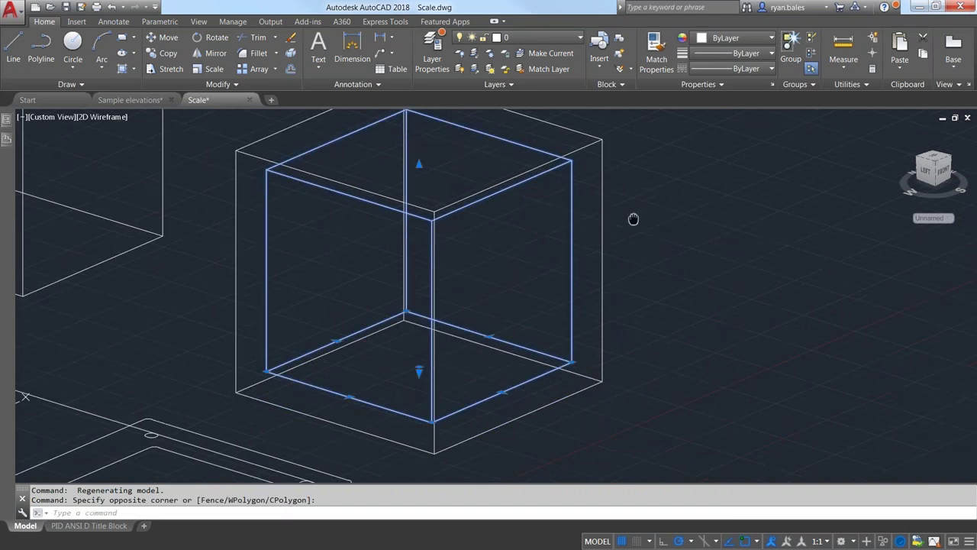
scroll(633, 218, down, 2)
scroll(623, 166, up, 2)
key(Escape)
click(633, 162)
click(614, 155)
key(Escape)
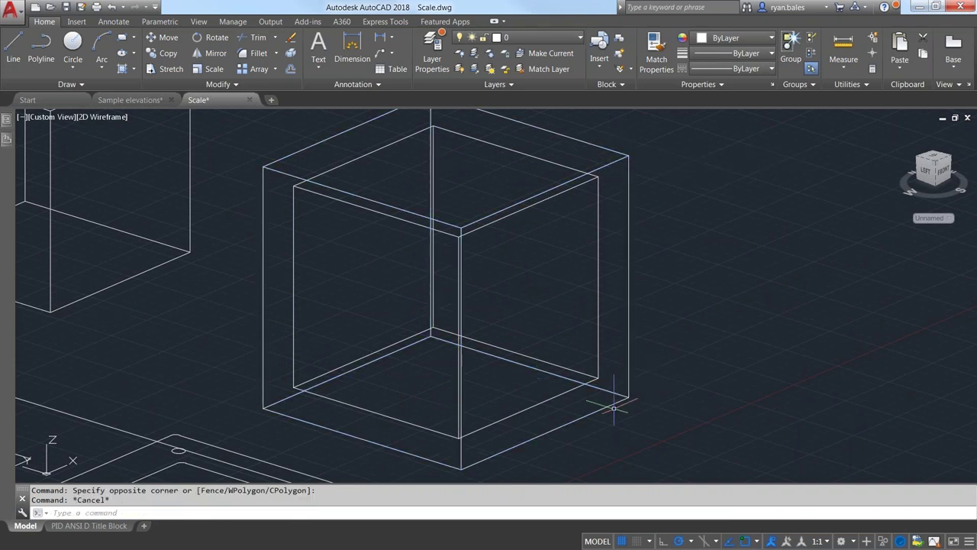
scroll(598, 355, up, 2)
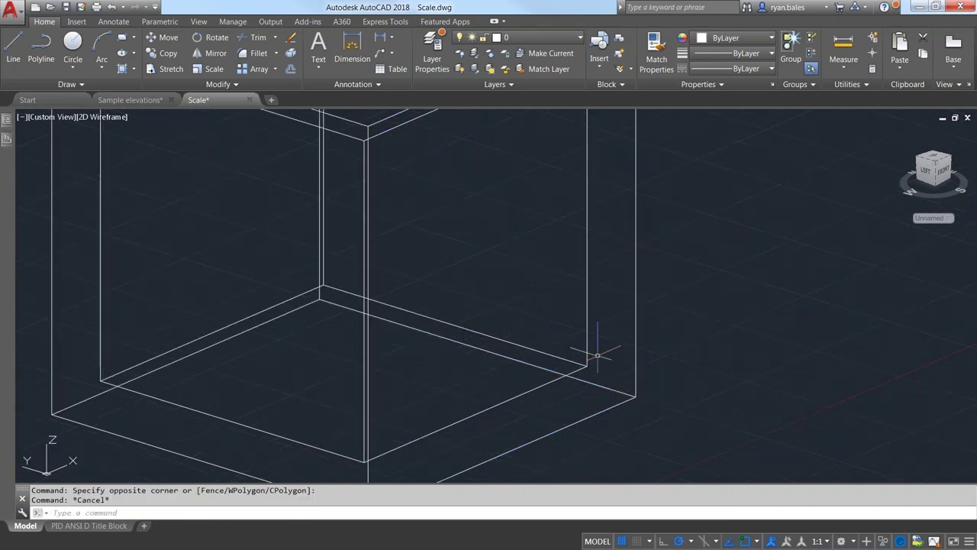
scroll(598, 355, down, 4)
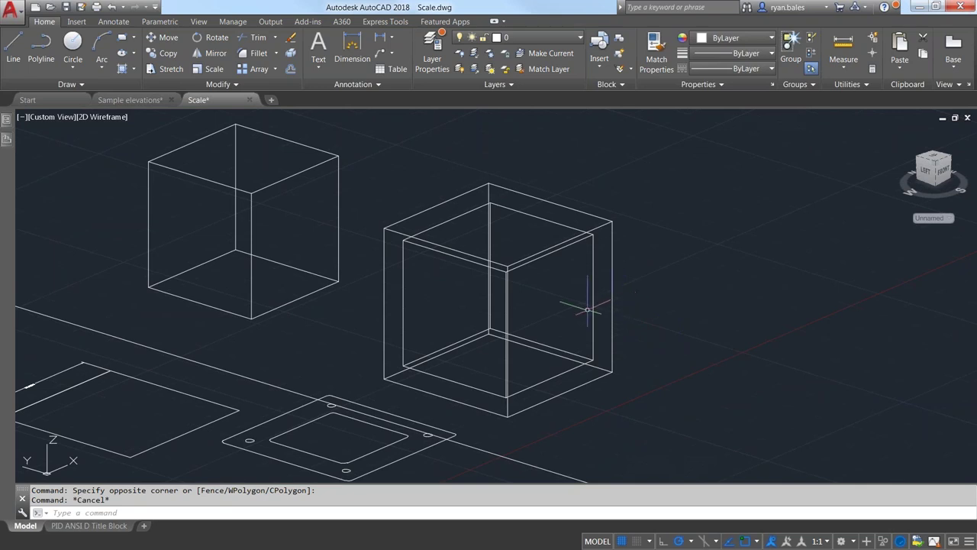
click(933, 169)
click(933, 158)
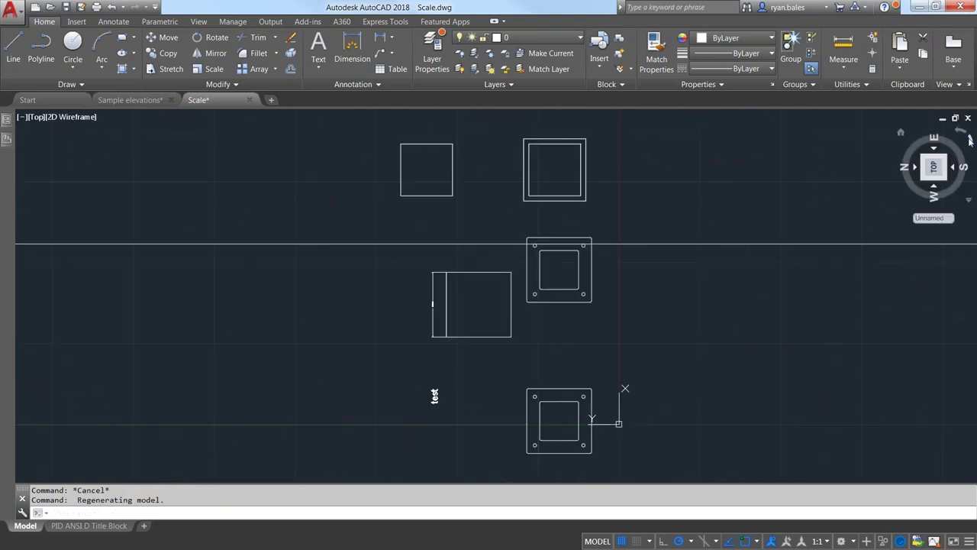
scroll(404, 343, up, 5)
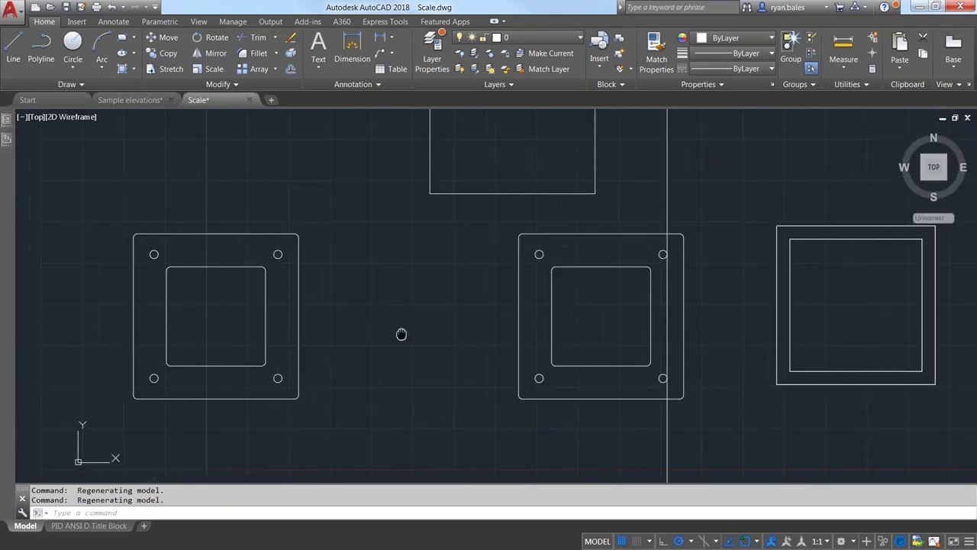
scroll(260, 305, up, 2)
click(259, 143)
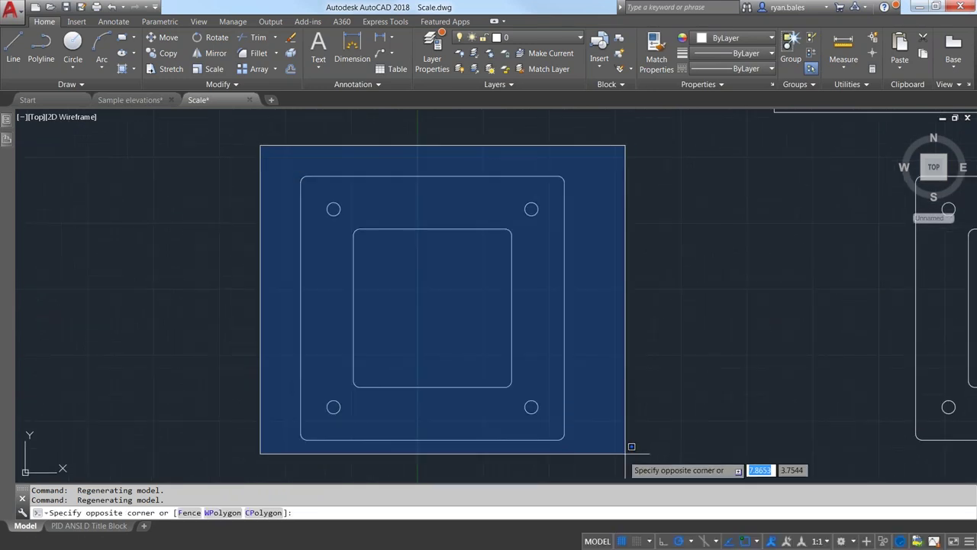
click(624, 454)
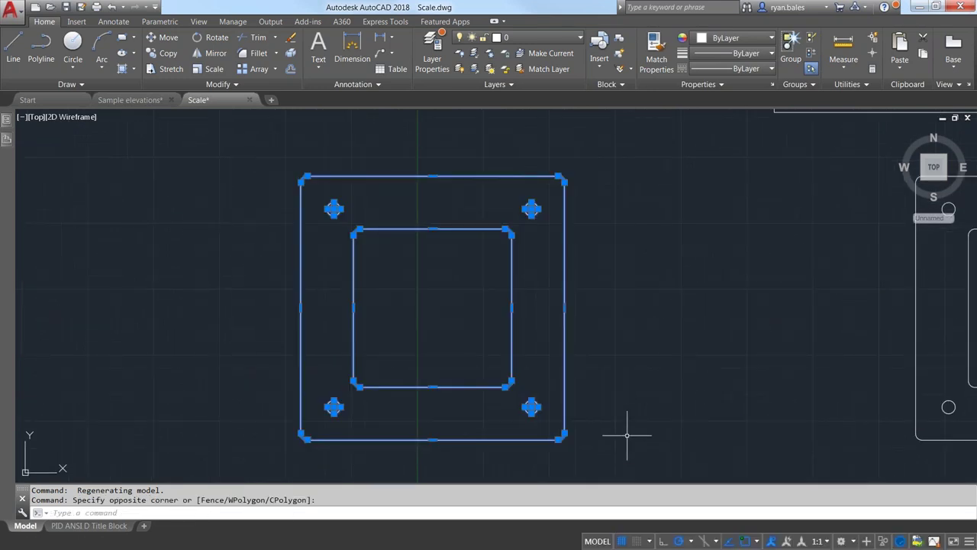
text(CS)
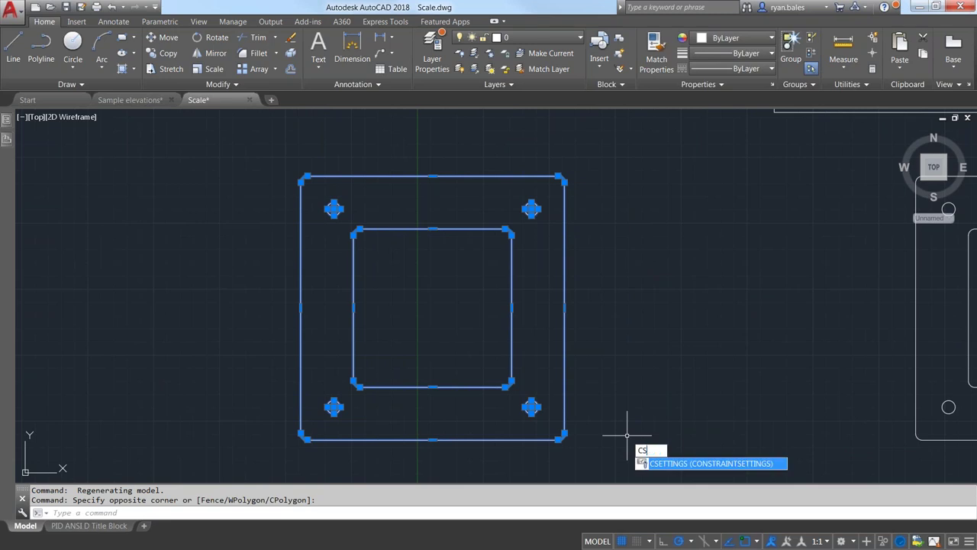
key(BackSpace)
key(BackSpace)
text(SC)
key(Return)
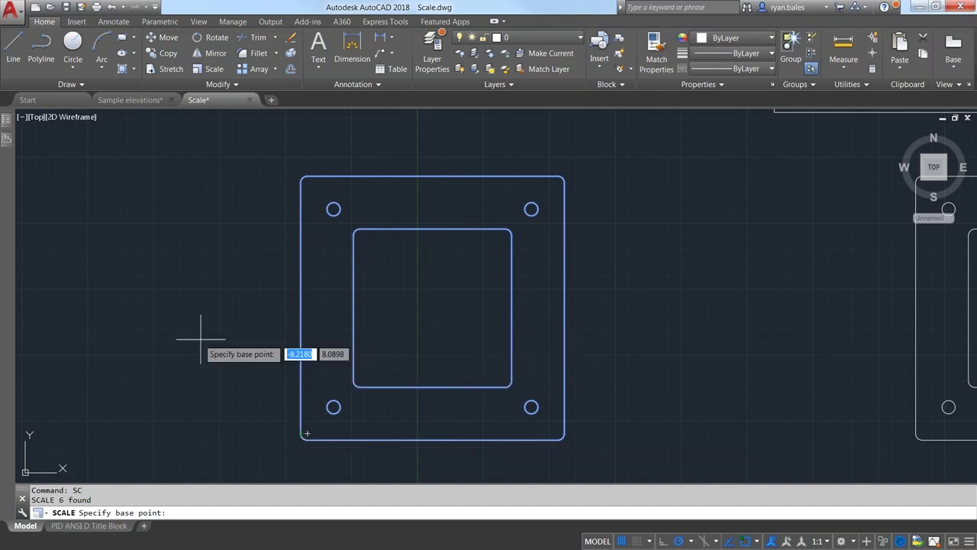
click(617, 441)
scroll(620, 436, down, 2)
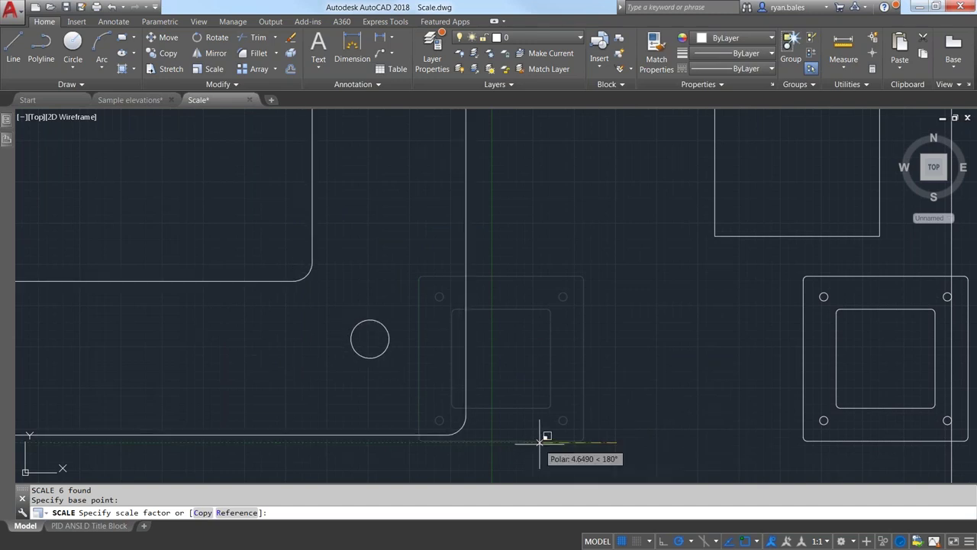
text(2)
key(Return)
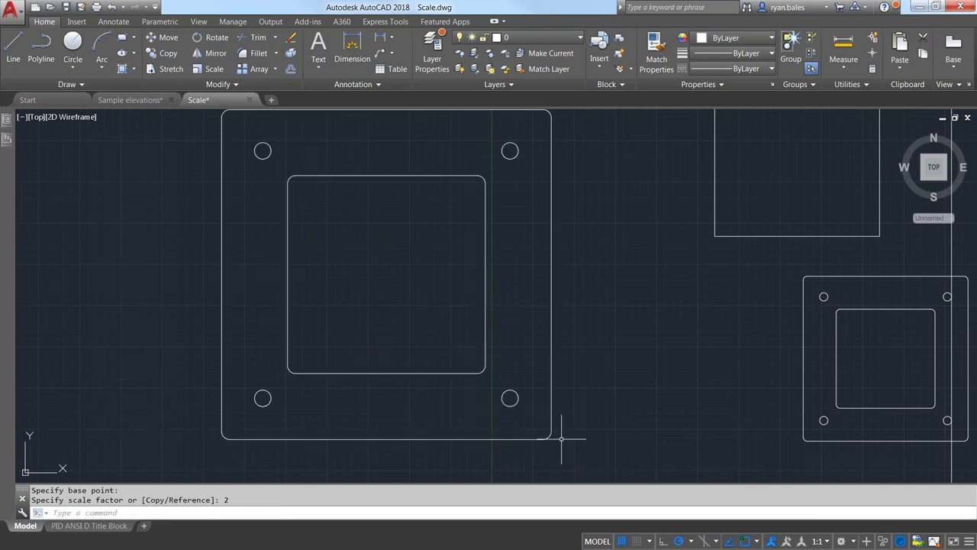
key(ctrl+z)
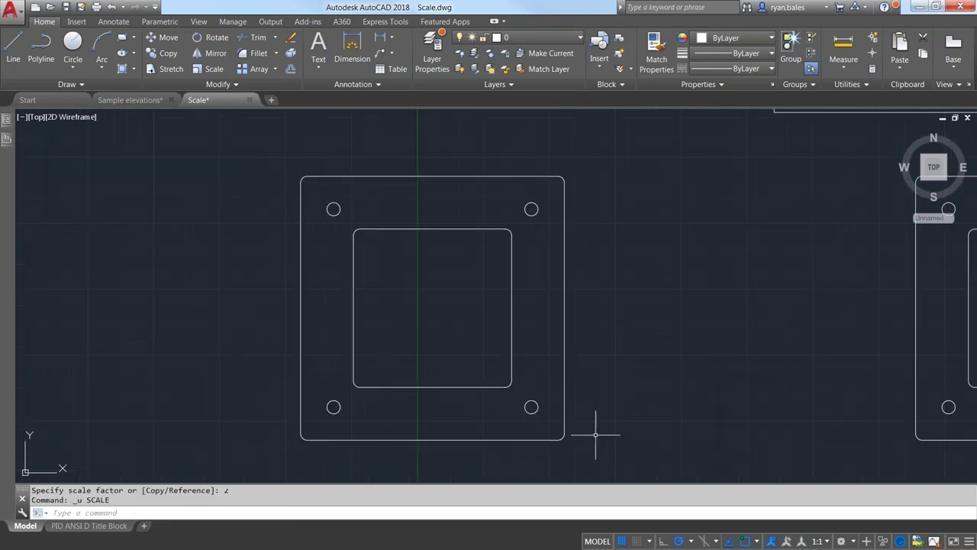
Scale a copy of the previously selected left plate by factor 2 about its lower-right hole
scroll(594, 432, down, 2)
text(Sc)
key(Return)
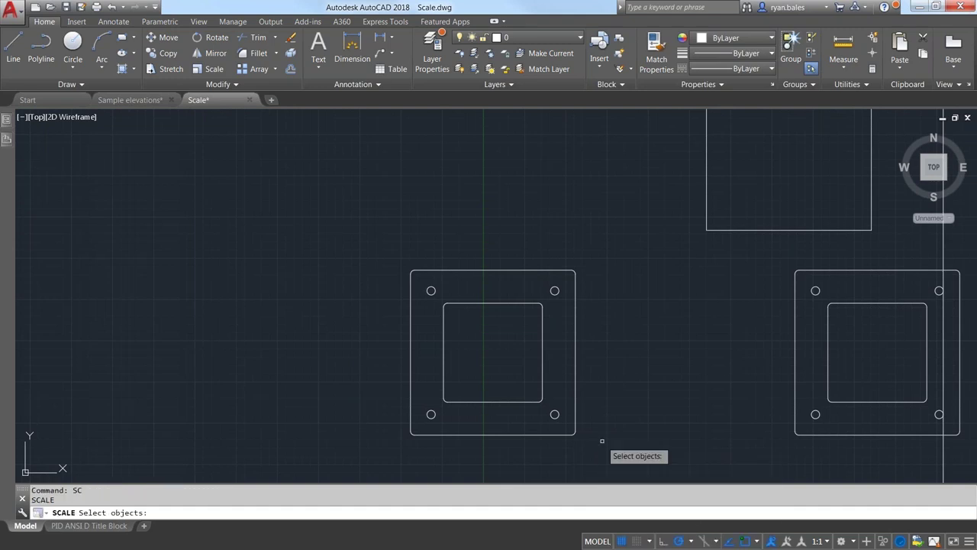
text(p)
key(Return)
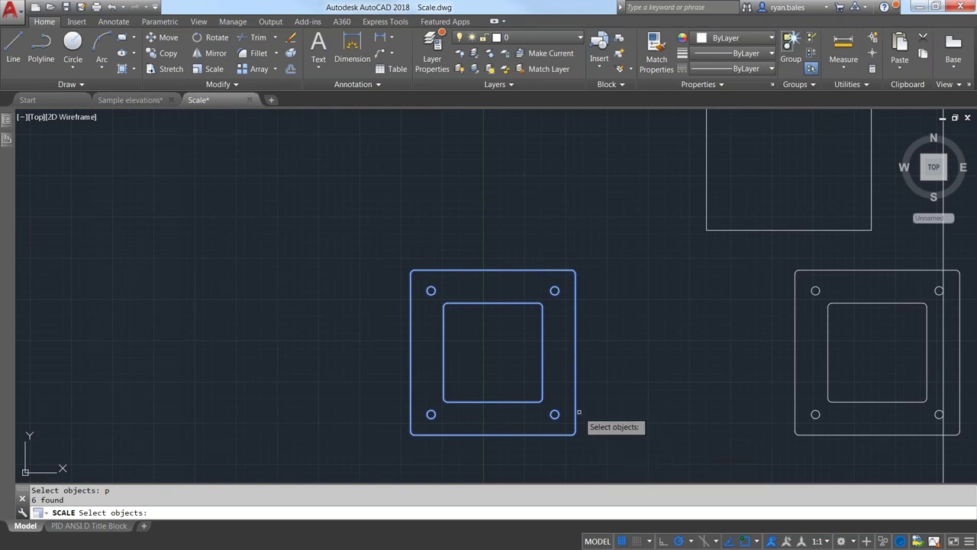
key(Return)
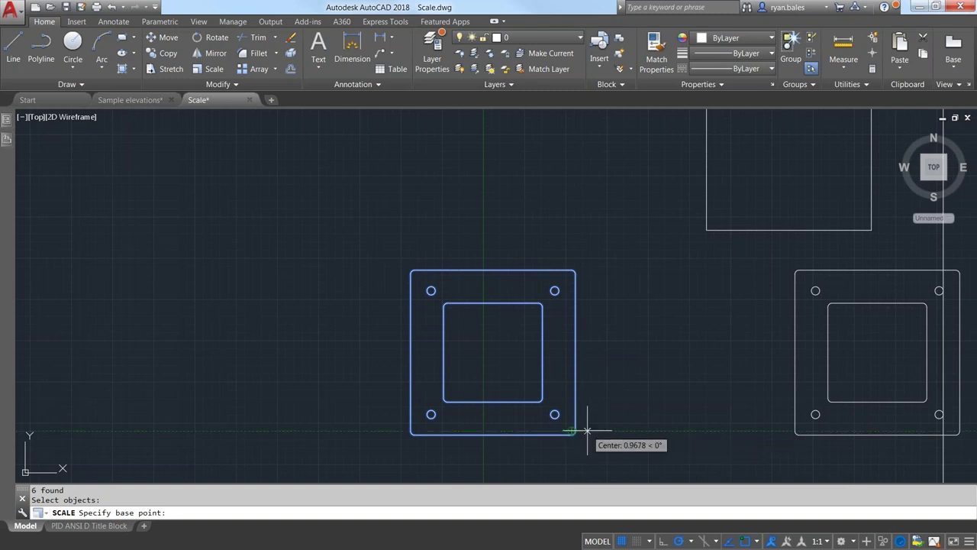
scroll(585, 423, up, 4)
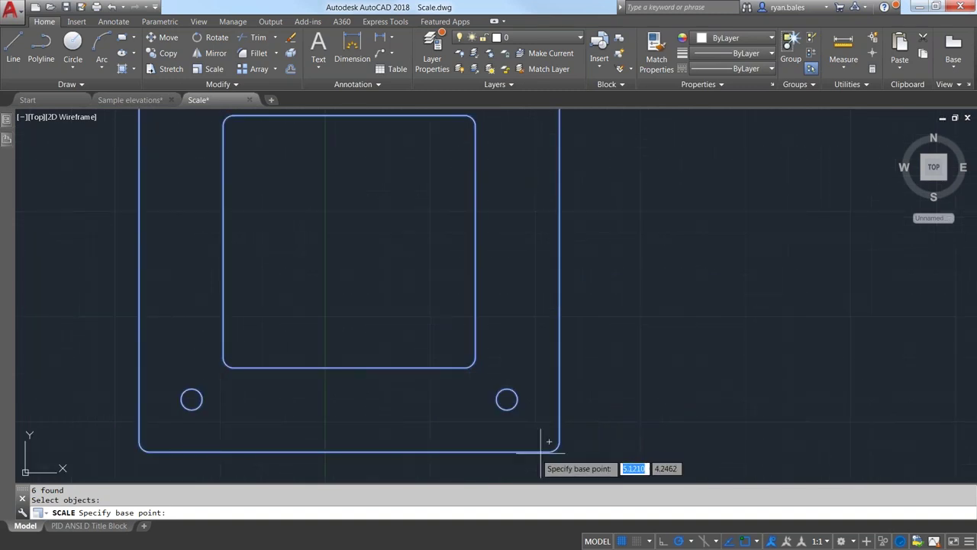
scroll(526, 451, down, 3)
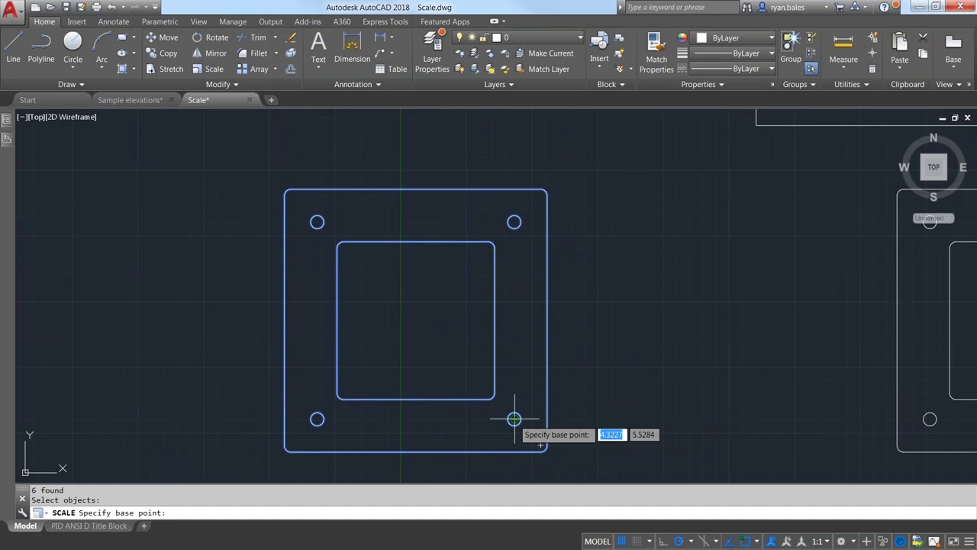
click(514, 419)
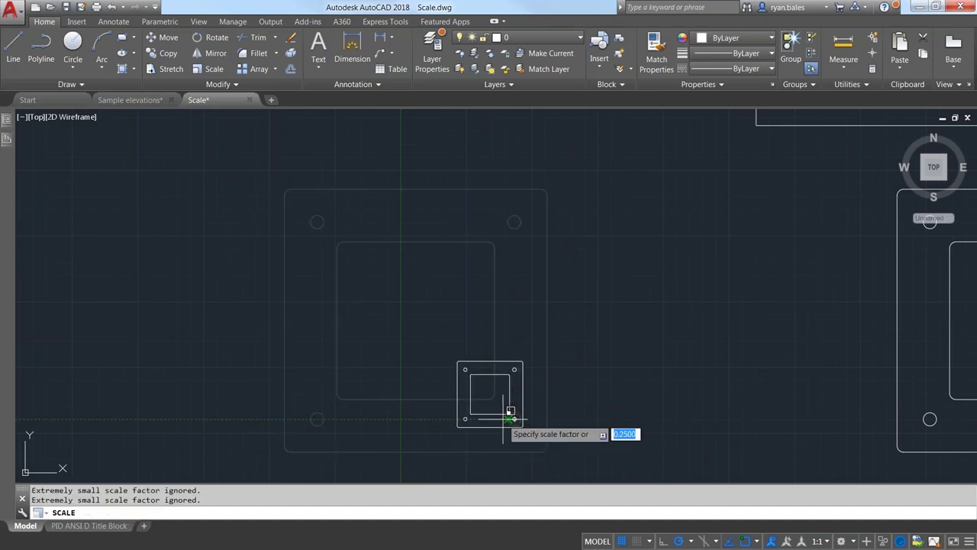
text(c)
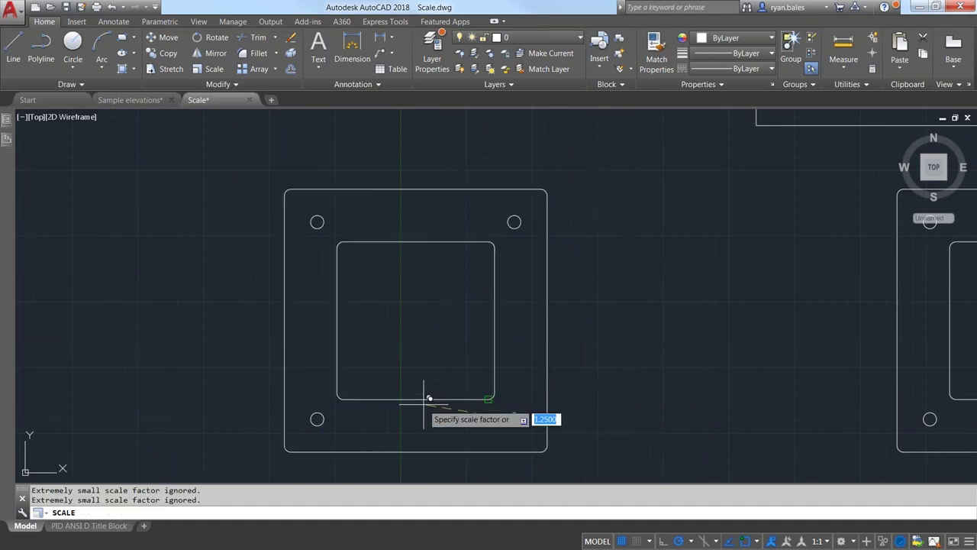
key(Return)
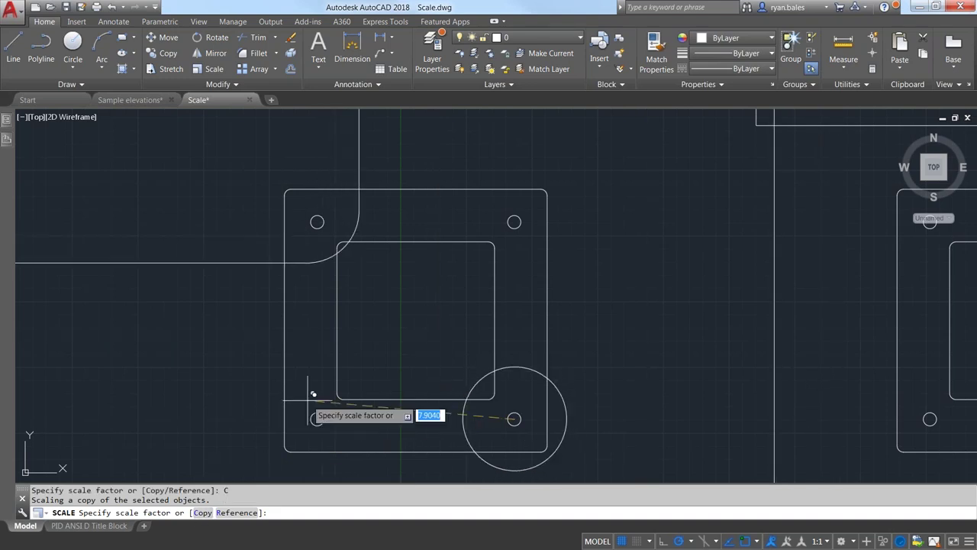
text(2)
key(Return)
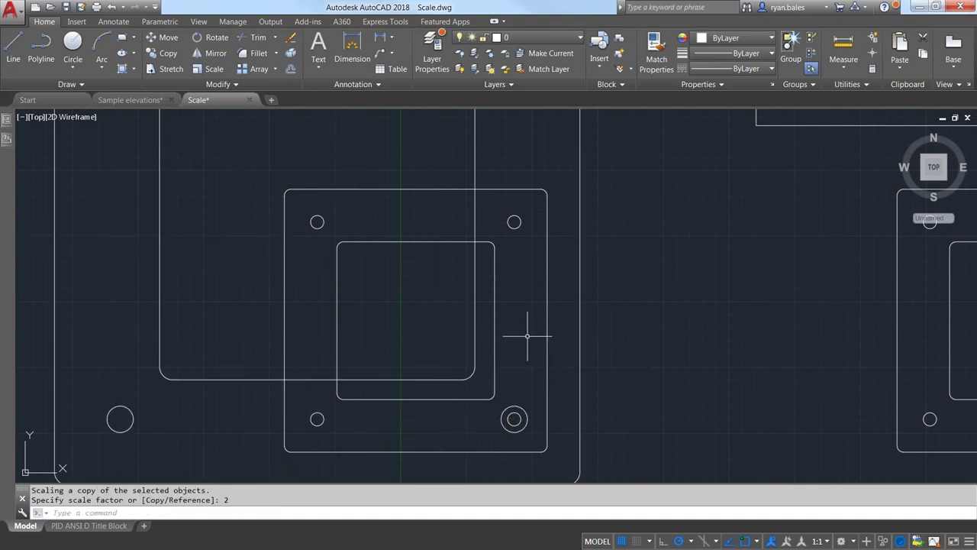
scroll(527, 336, down, 2)
middle_drag(600, 331, 612, 354)
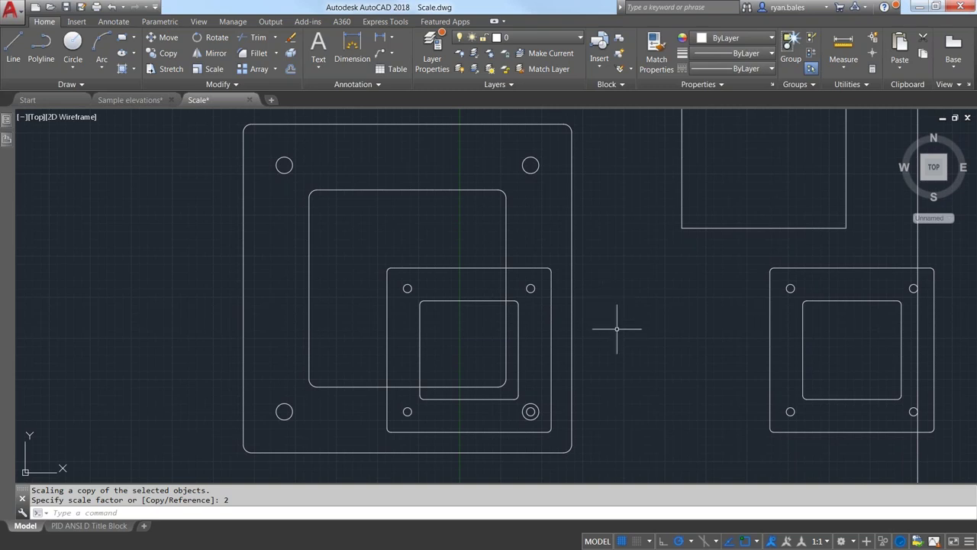
middle_drag(617, 329, 466, 323)
scroll(463, 318, down, 3)
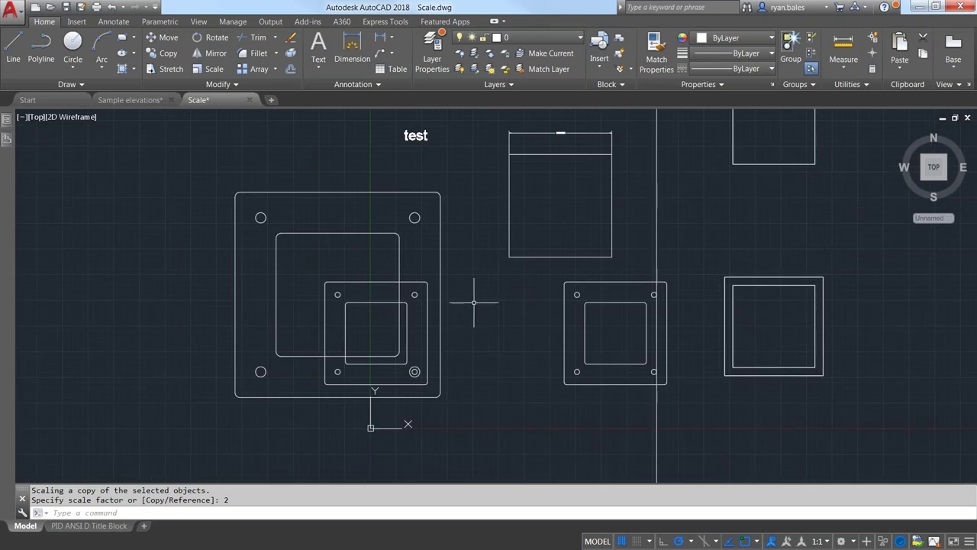
middle_drag(473, 285, 478, 327)
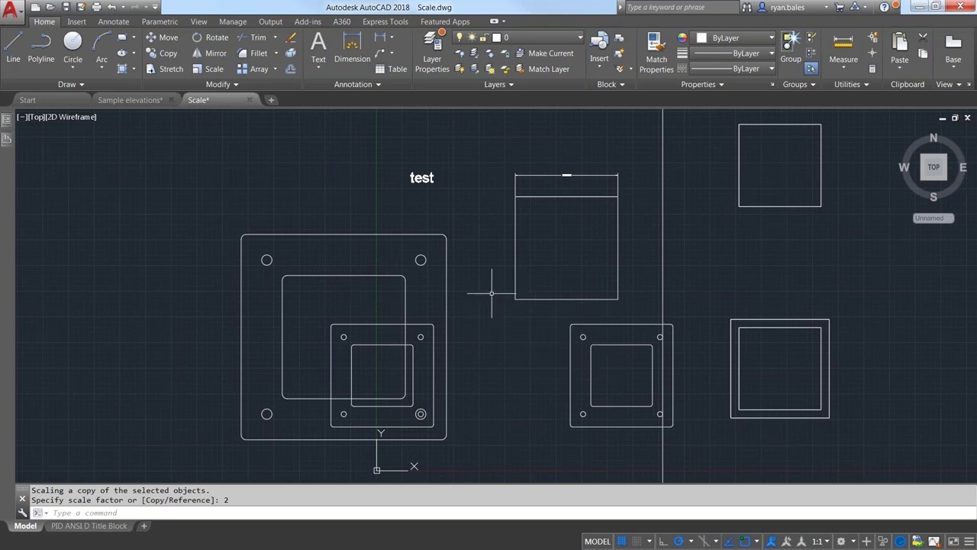
middle_drag(529, 291, 451, 282)
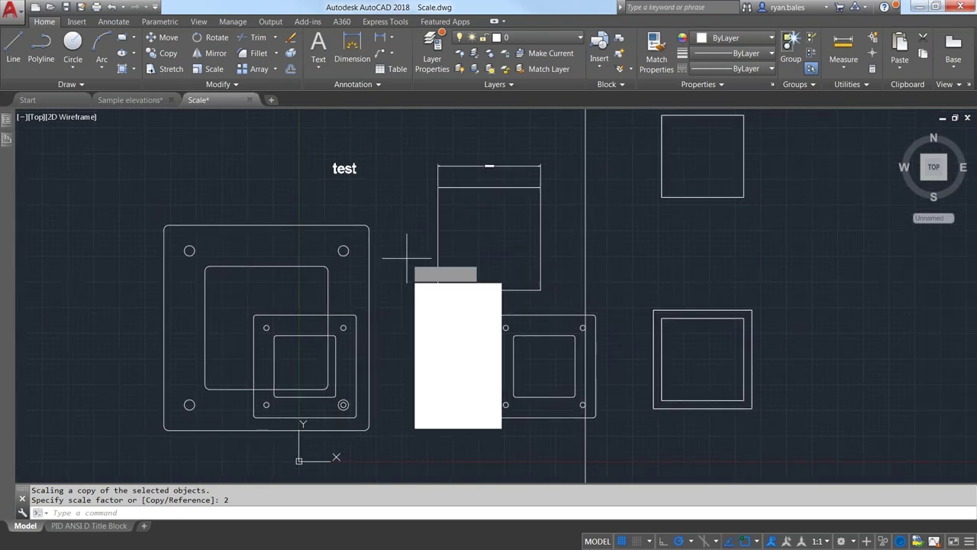
Apply realistic shading, view from southwest isometric, and select the smaller cube
text(r)
key(Return)
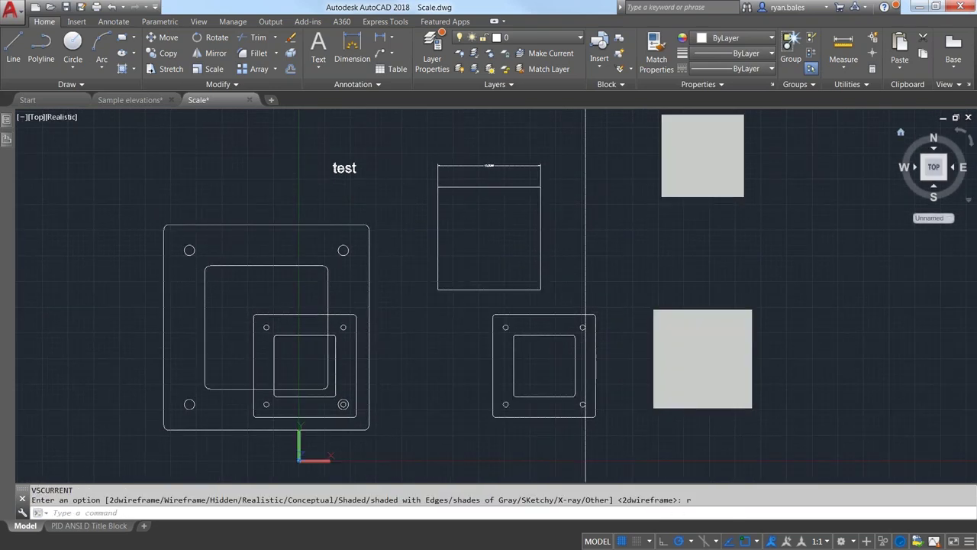
click(922, 183)
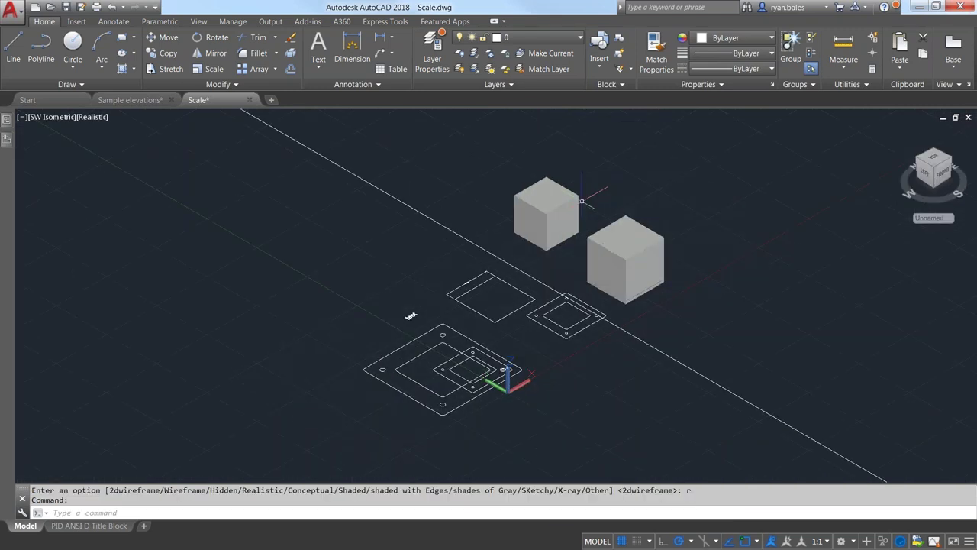
scroll(578, 196, up, 6)
click(560, 248)
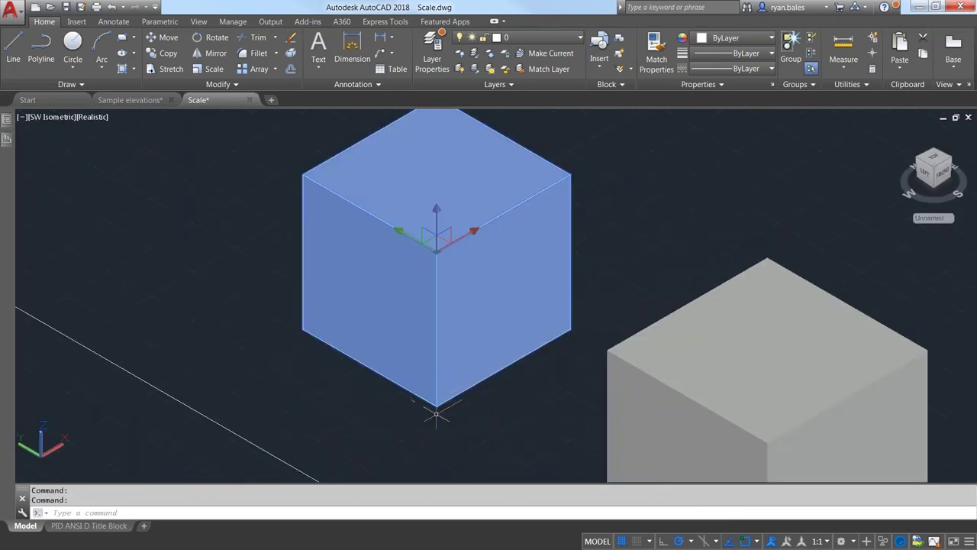
scroll(434, 410, up, 5)
scroll(439, 401, down, 4)
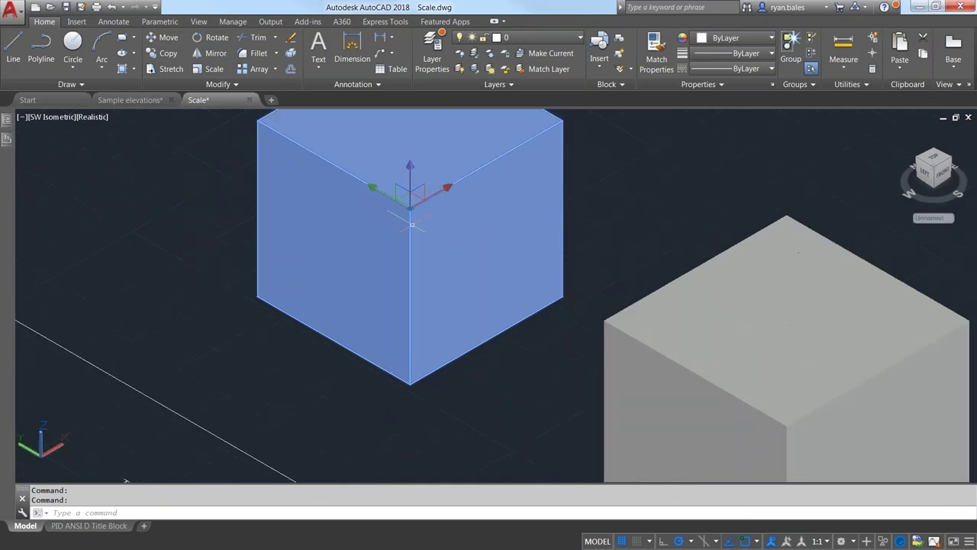
scroll(412, 224, down, 3)
middle_drag(413, 254, 436, 307)
scroll(440, 267, up, 2)
Switch to 2D wireframe and erase the overlapping 1.2-times cube copy
text(vs)
key(Return)
text(2)
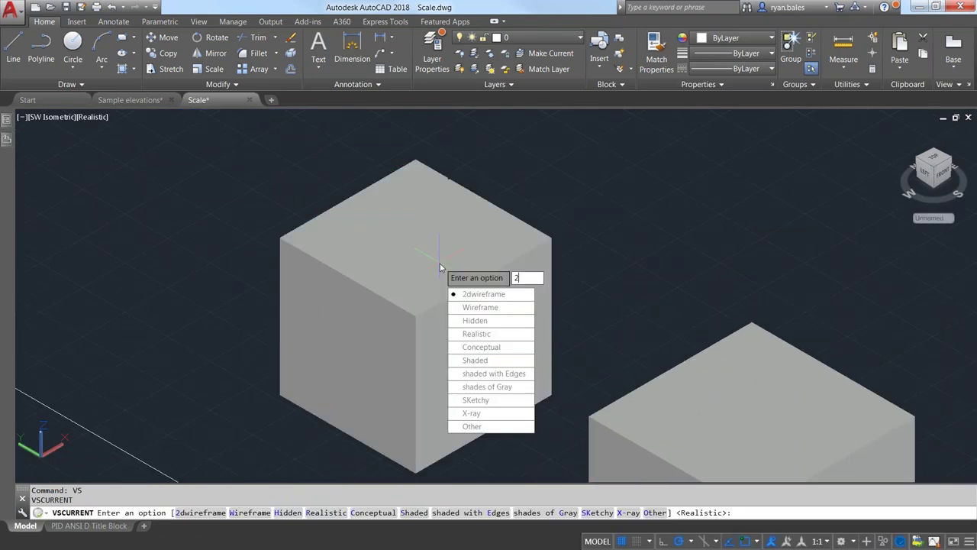
key(Return)
click(467, 304)
click(415, 395)
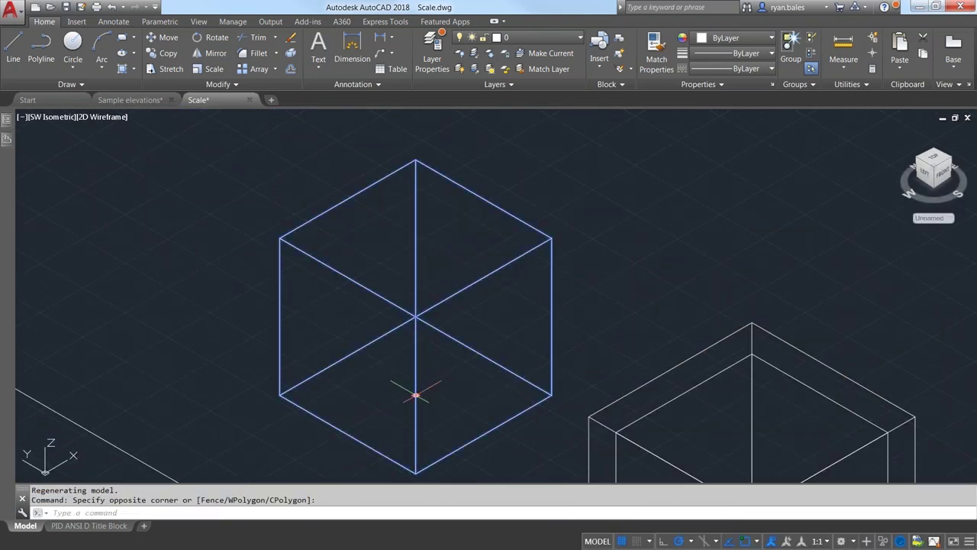
key(Escape)
mouse_move(517, 272)
middle_down()
mouse_move(388, 175)
mouse_move(458, 240)
middle_up()
click(481, 278)
key(Delete)
Select the remaining cube and grip-stretch it from its bottom corner
click(482, 278)
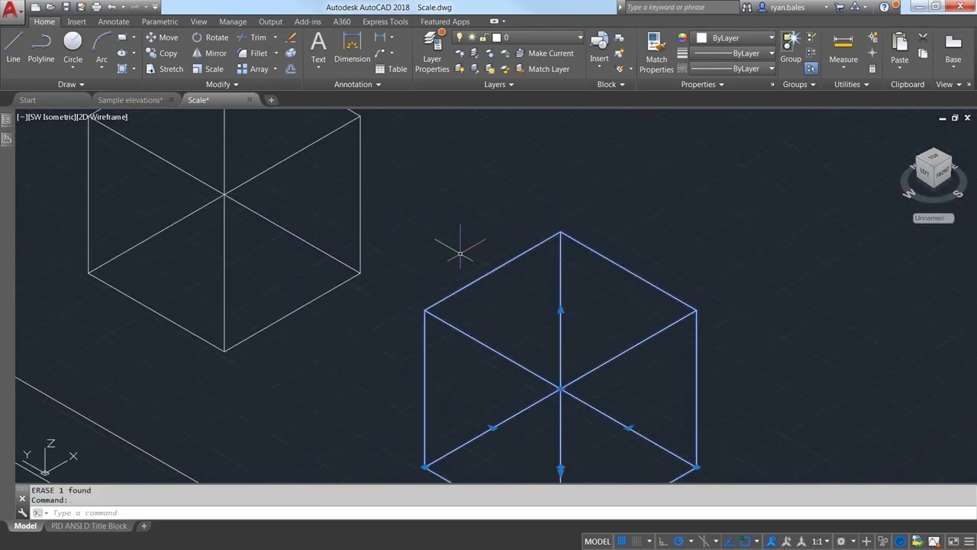
scroll(460, 253, down, 2)
click(523, 437)
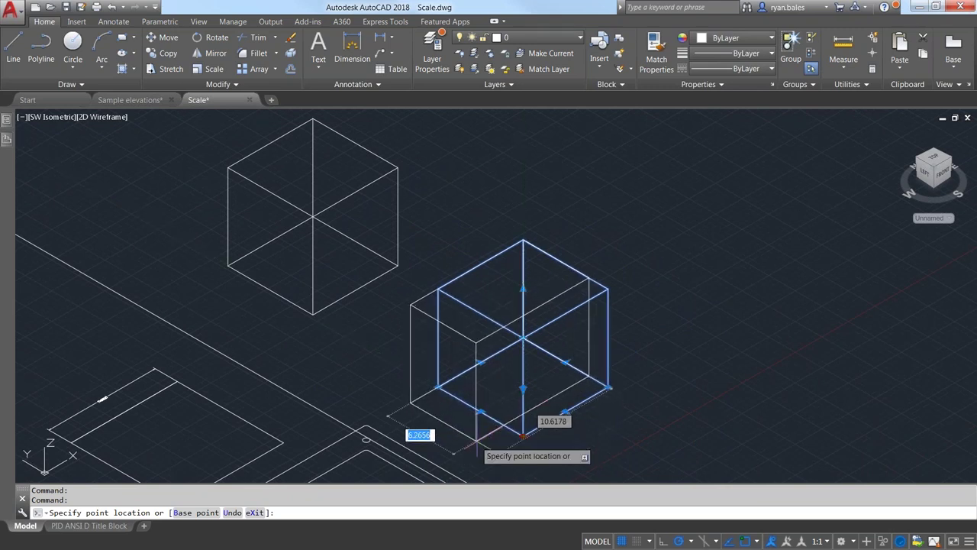
key(Return)
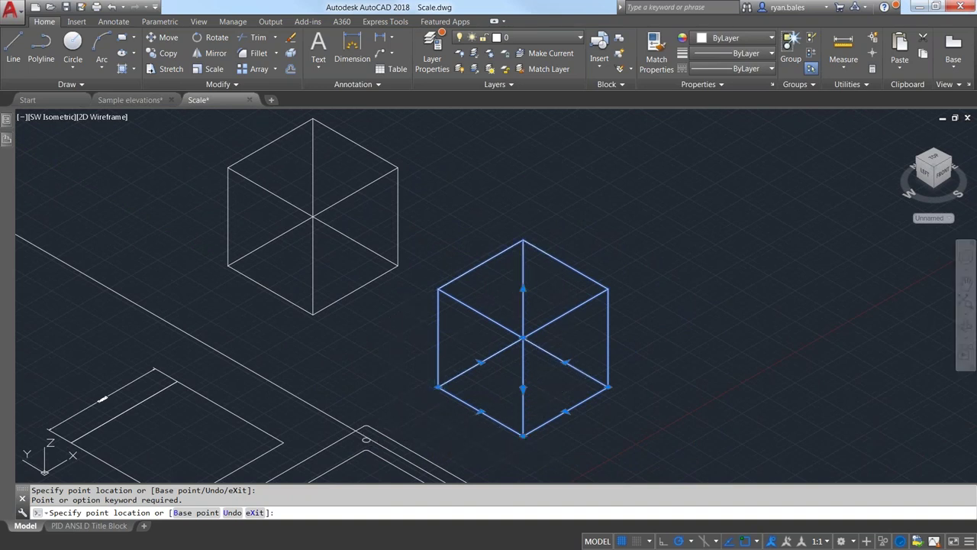
key(Escape)
key(Escape)
middle_drag(443, 433, 426, 288)
scroll(466, 351, up, 5)
click(466, 347)
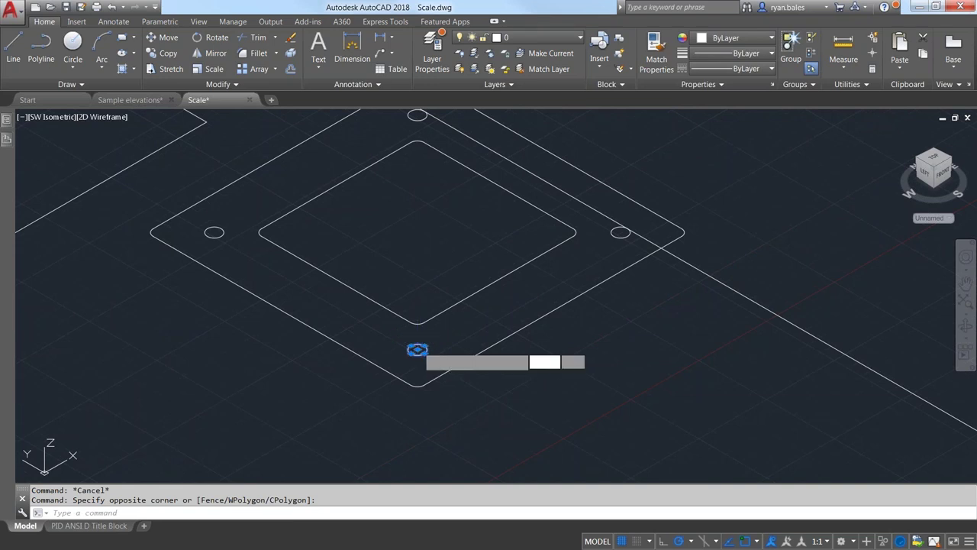
click(412, 345)
click(417, 350)
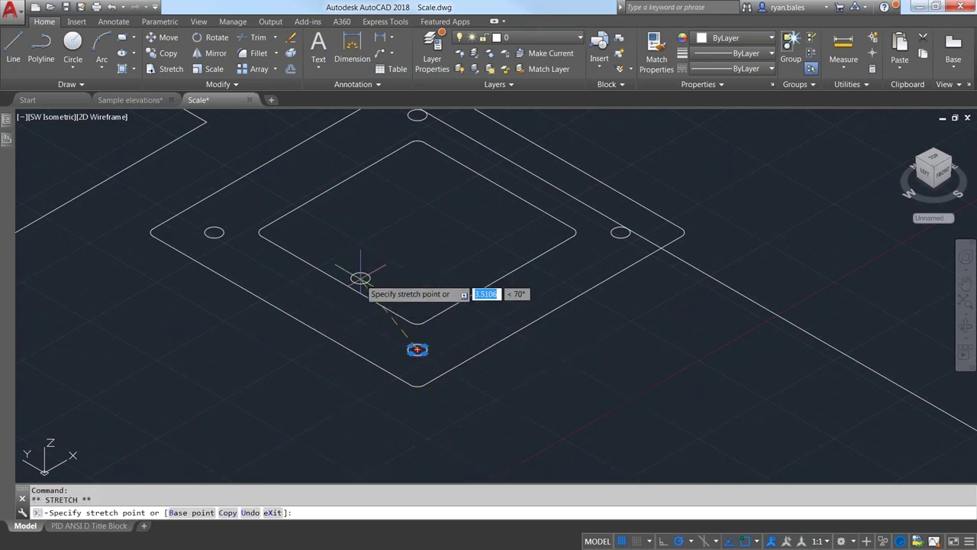
key(space)
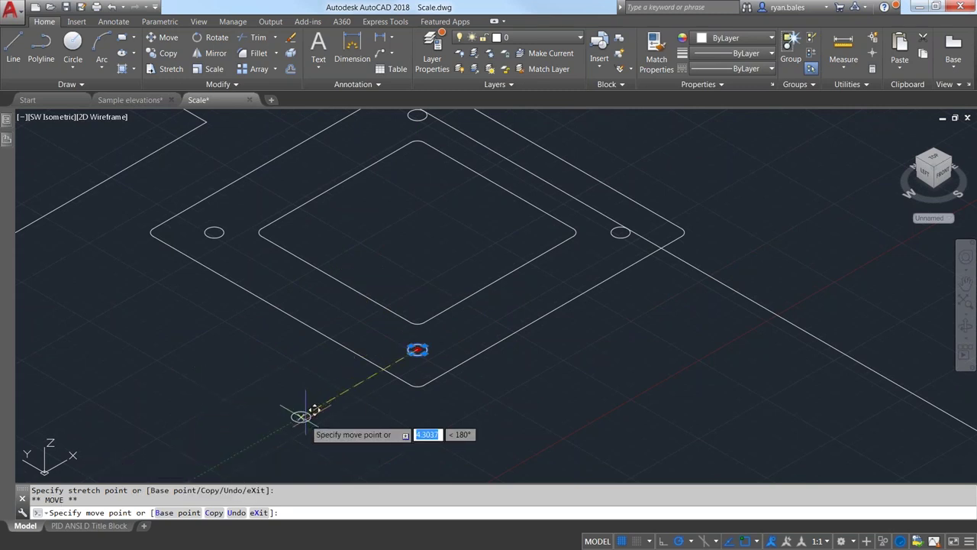
key(space)
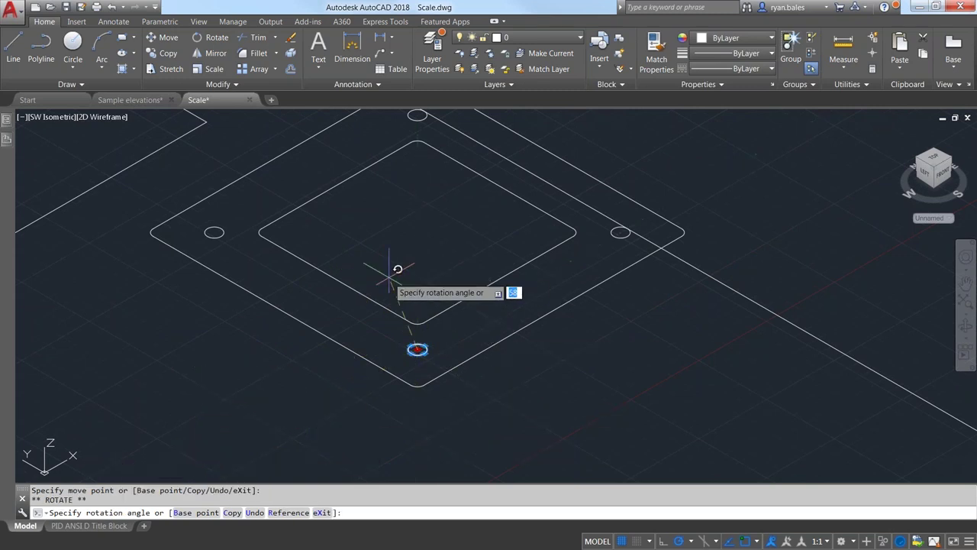
key(space)
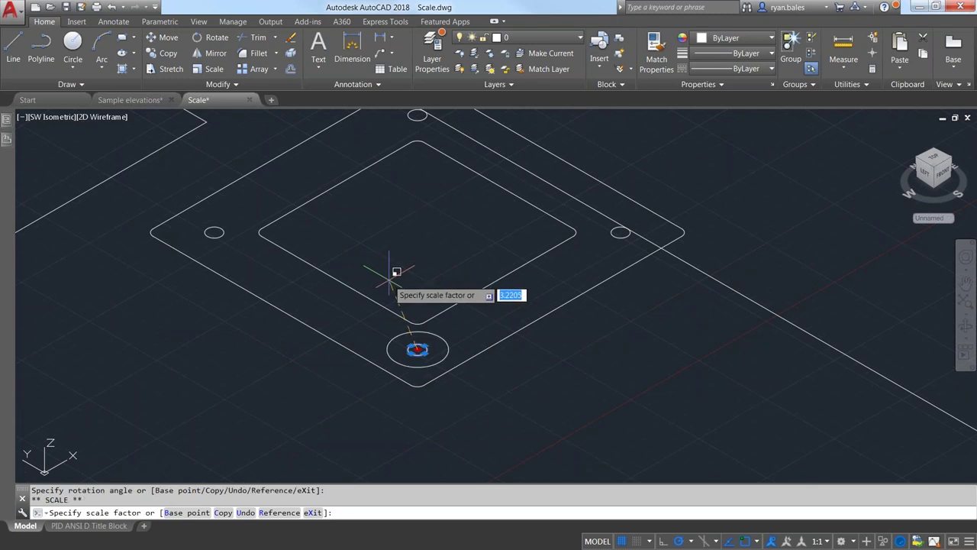
scroll(445, 344, up, 2)
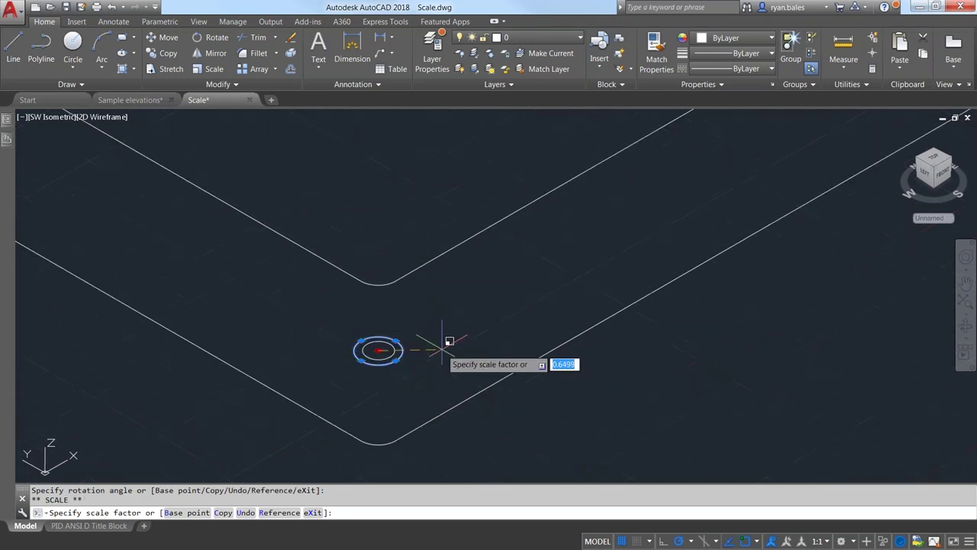
key(Escape)
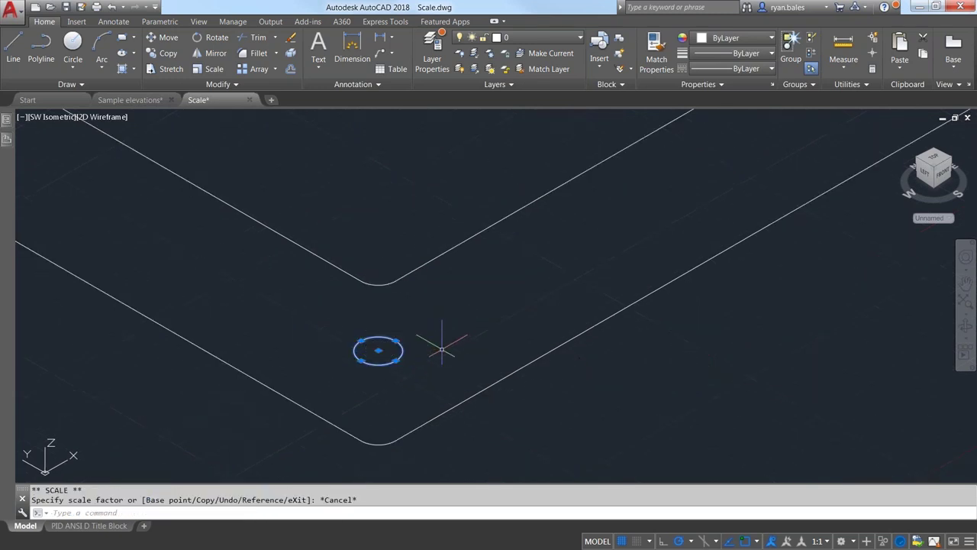
Grip-scale the small circle by Reference, using its centre and edge as the reference length
click(378, 350)
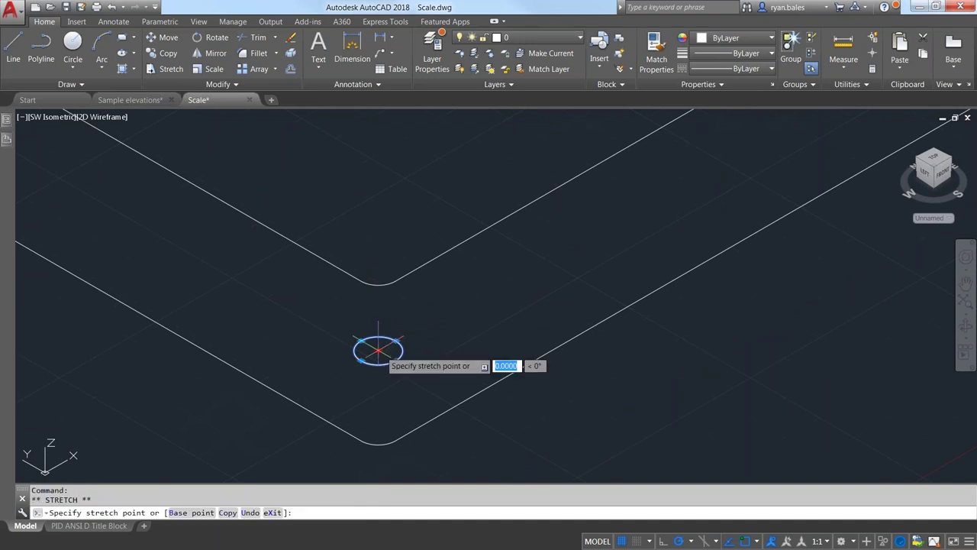
key(space)
key(space)
key(space)
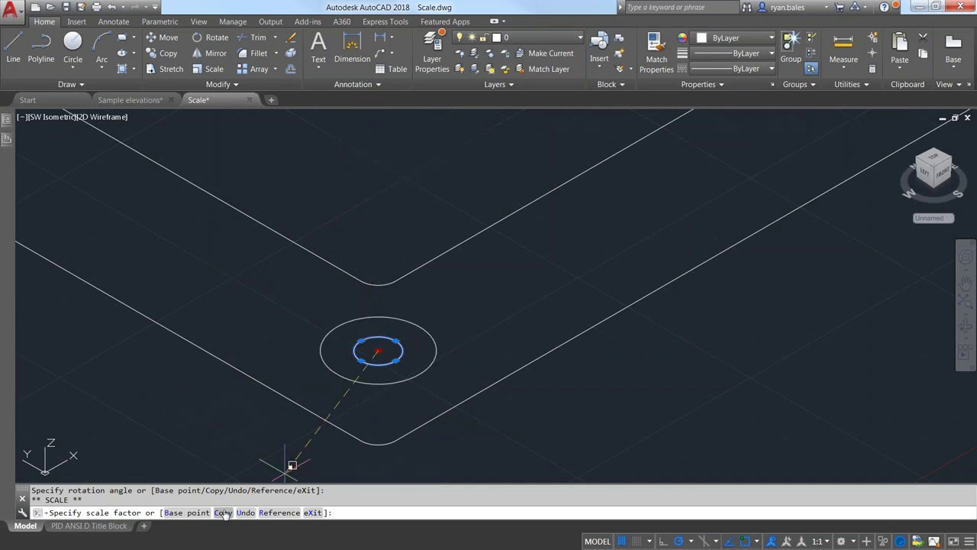
text(r)
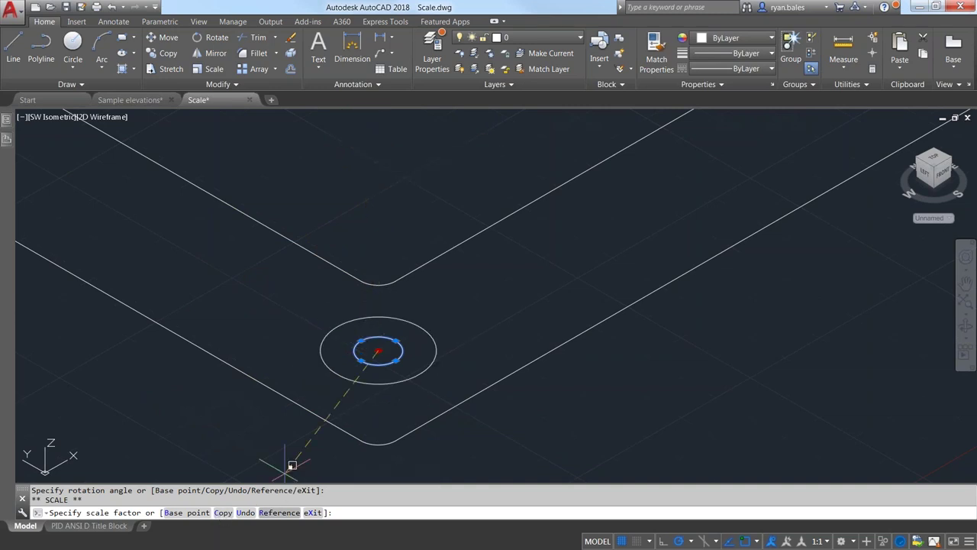
key(Return)
click(379, 350)
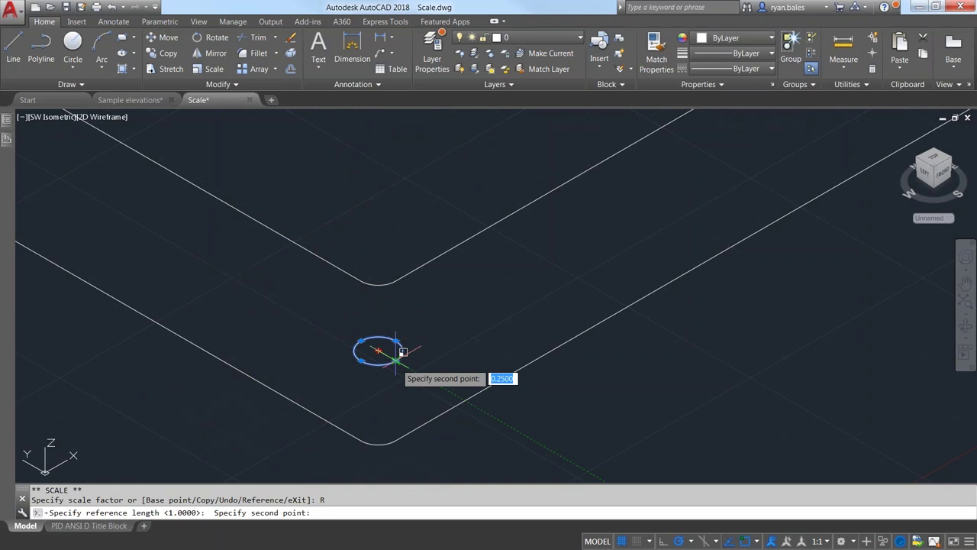
click(403, 350)
With Copy on, place eight progressively larger concentric copies of the circle, then clear the selection
text(c)
key(Return)
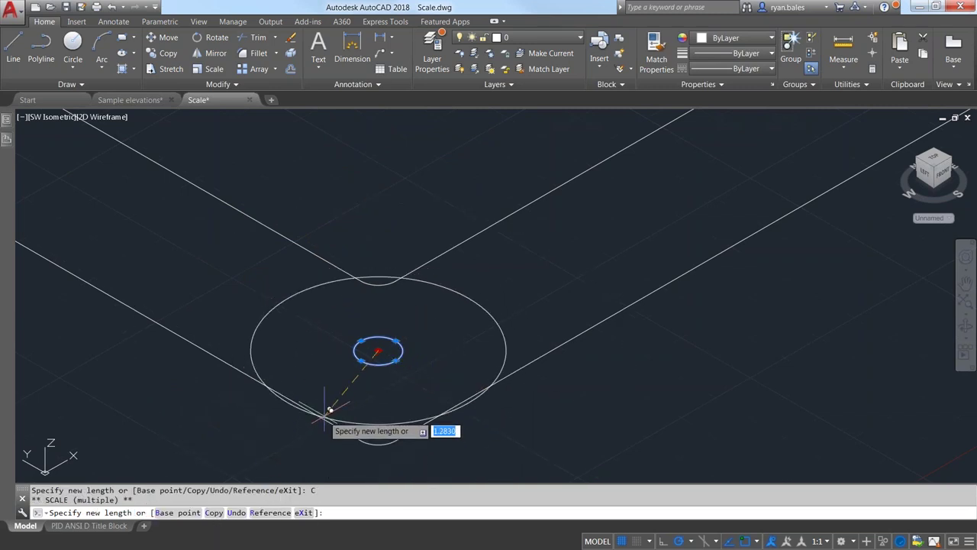
click(319, 384)
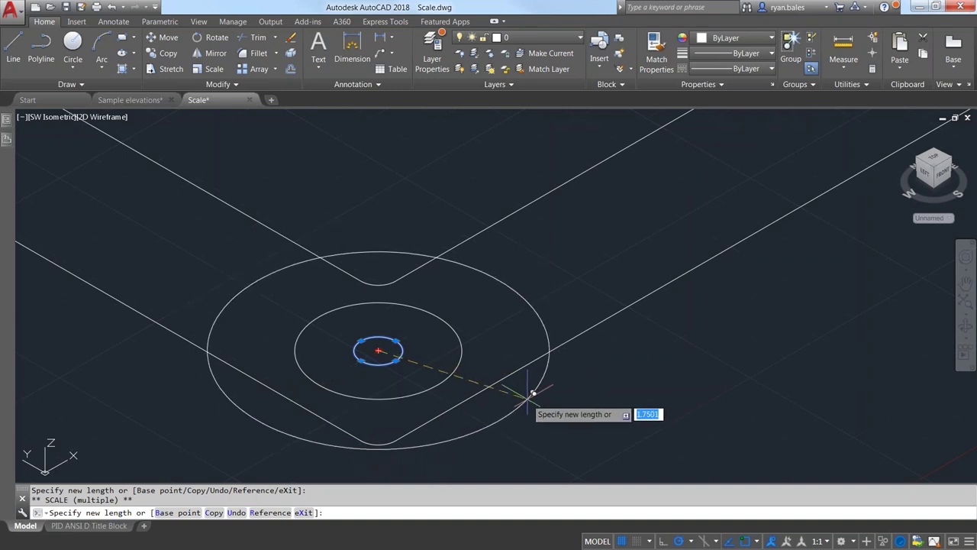
click(506, 407)
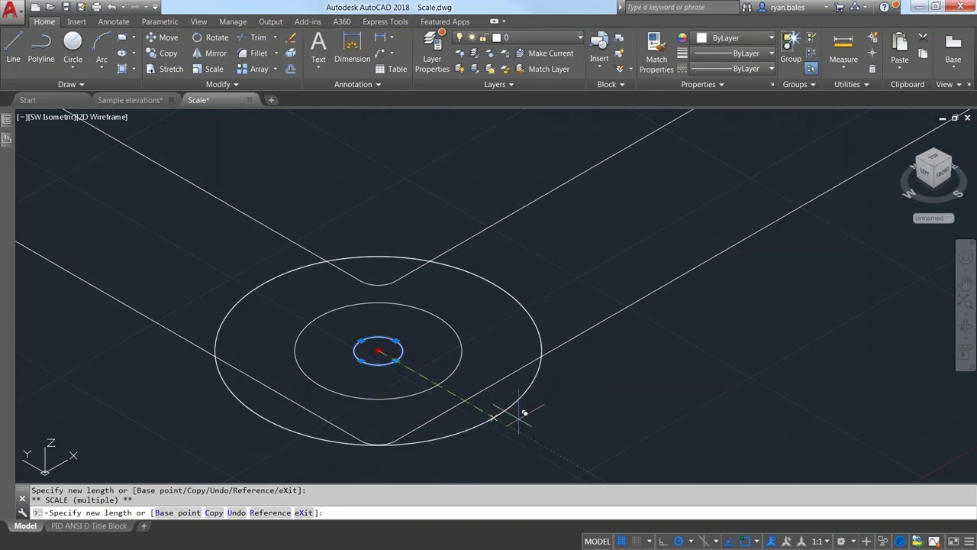
click(556, 413)
click(623, 417)
click(661, 420)
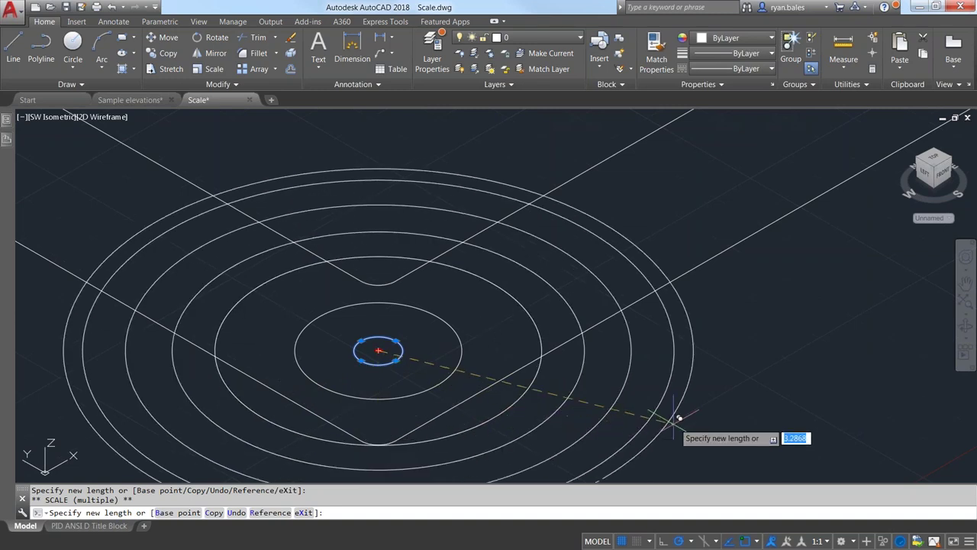
click(701, 413)
click(741, 400)
click(768, 382)
right_click(862, 302)
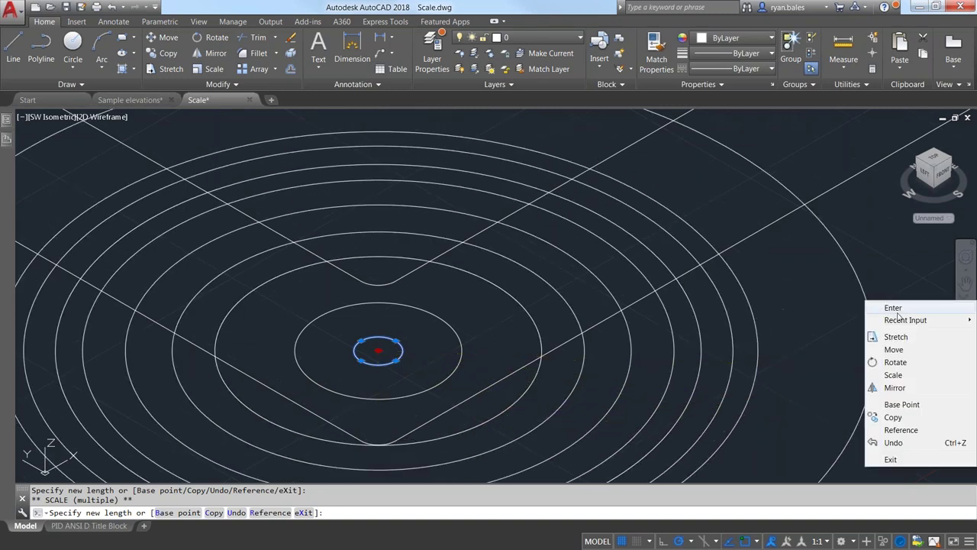
click(878, 307)
scroll(736, 333, down, 2)
key(Escape)
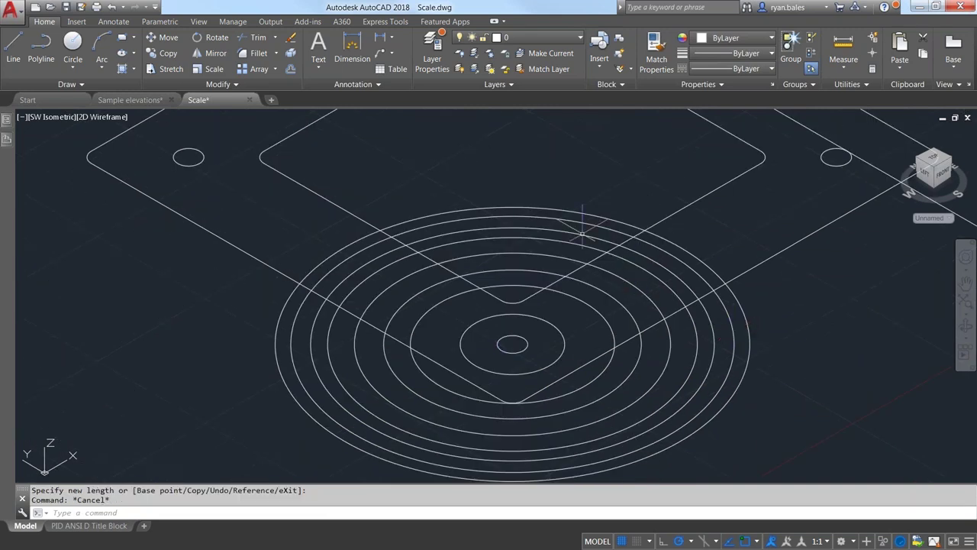
Crossing-select the eight concentric circles and delete them
click(749, 432)
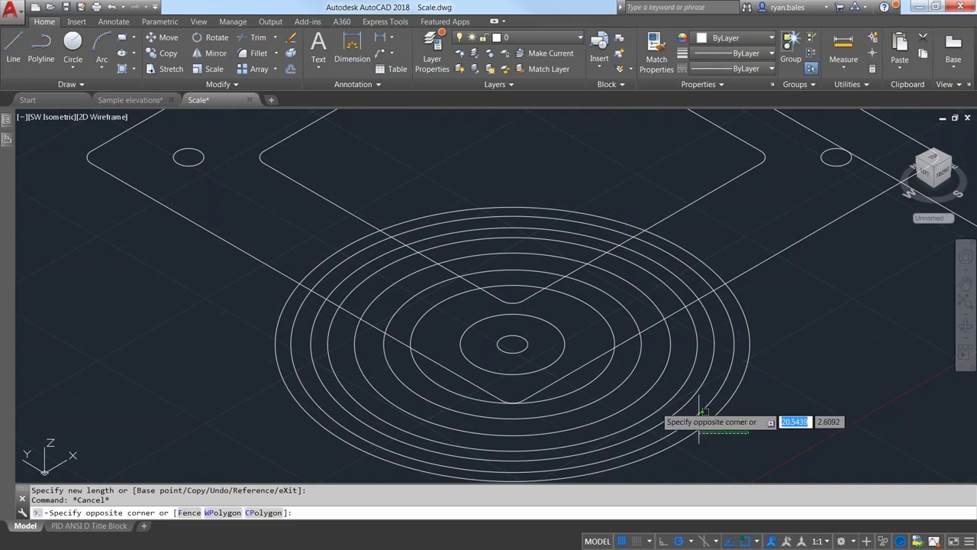
click(573, 353)
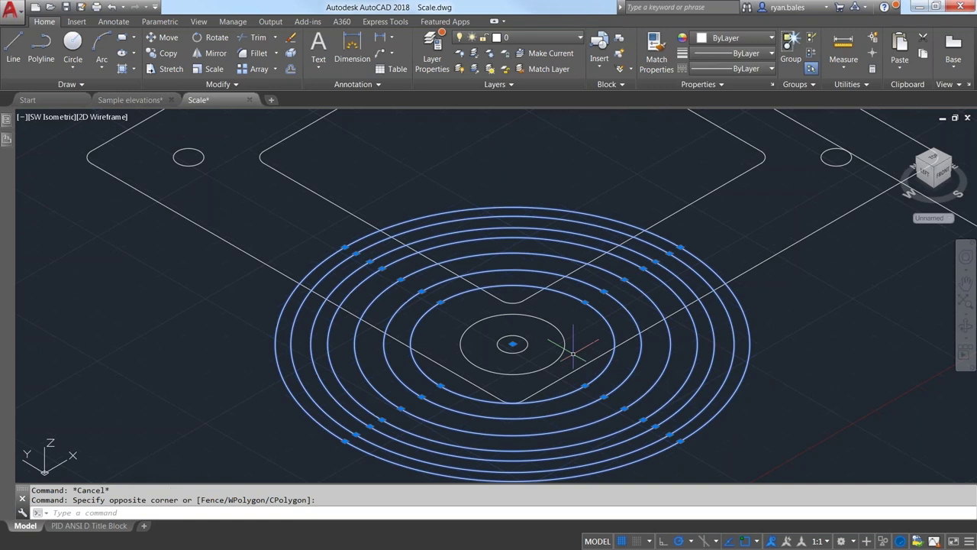
click(574, 355)
click(553, 333)
key(Delete)
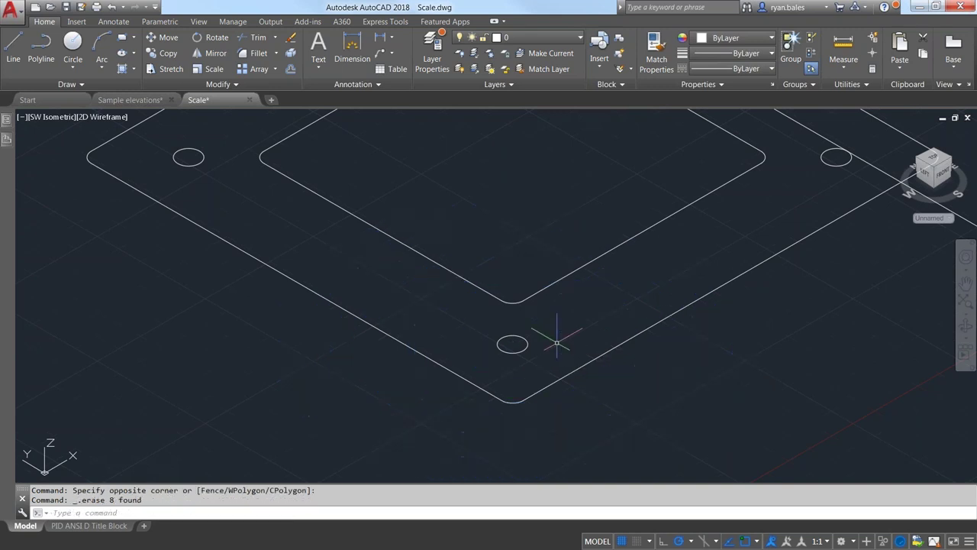
Grip-scale the small circle with Copy and Reference, from its centre to its edge
click(501, 337)
click(527, 353)
click(512, 345)
key(space)
key(space)
key(space)
text(c)
key(Return)
text(r)
key(Return)
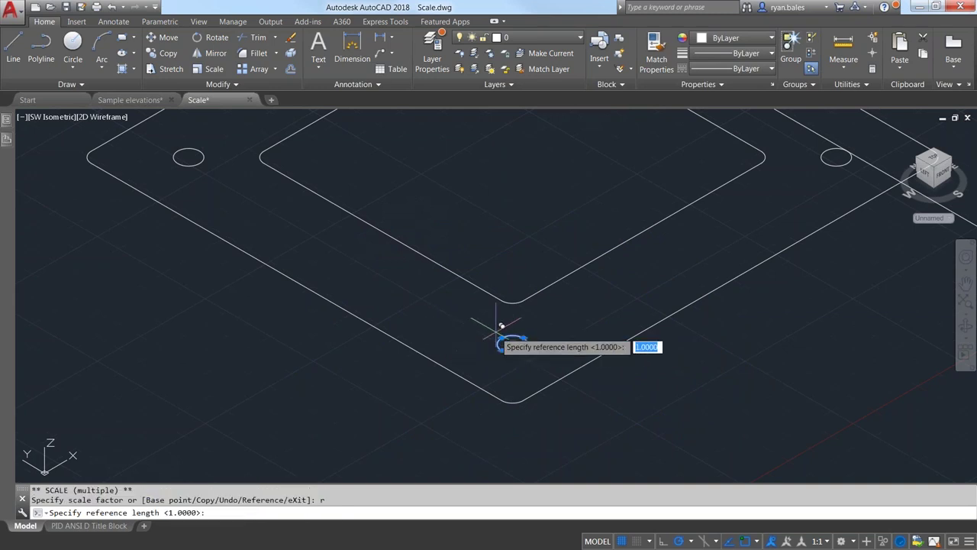
click(511, 343)
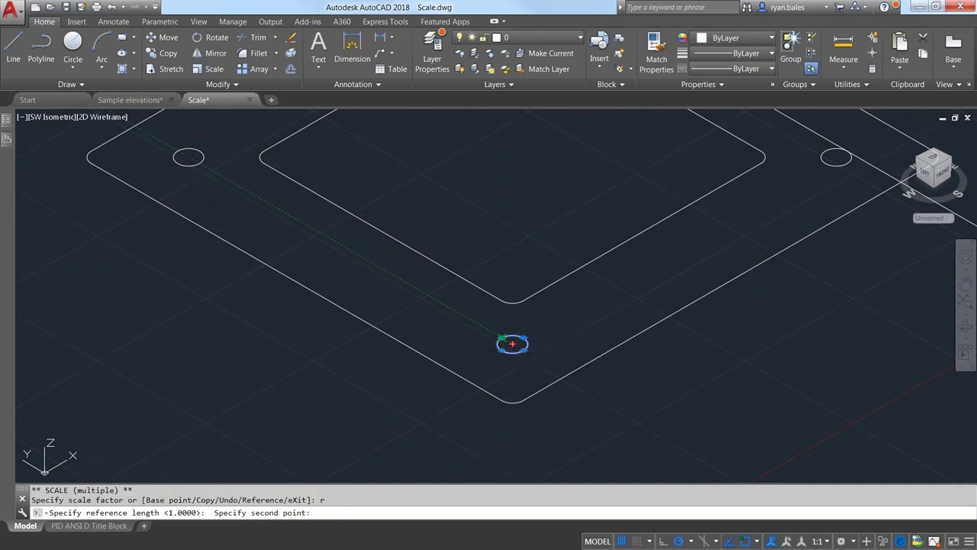
click(498, 342)
Create copies at new lengths 1.1 and 1.2, end the scaling, and select the three large circles
text(1.1)
key(Return)
text(1.2)
key(Return)
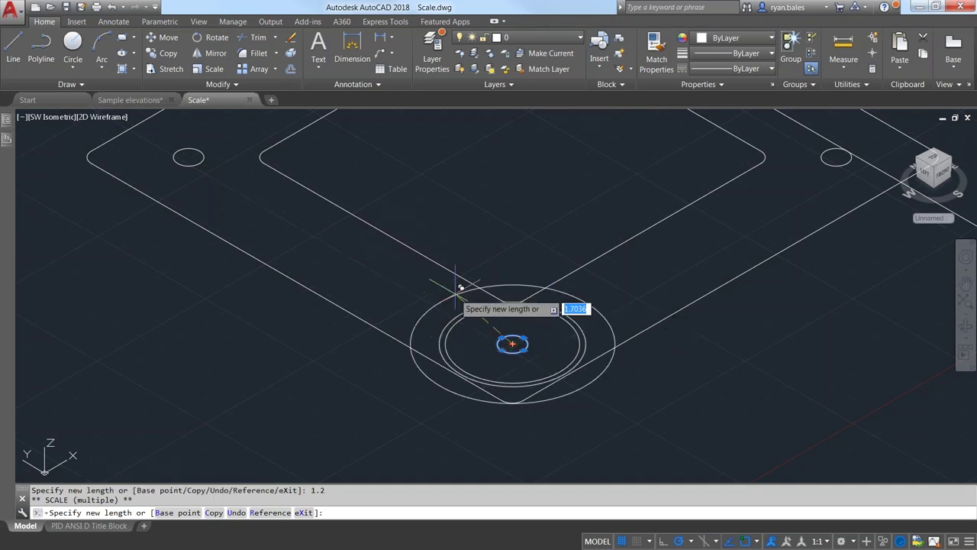
scroll(461, 287, up, 2)
text(1.3)
key(BackSpace)
key(BackSpace)
key(BackSpace)
key(Escape)
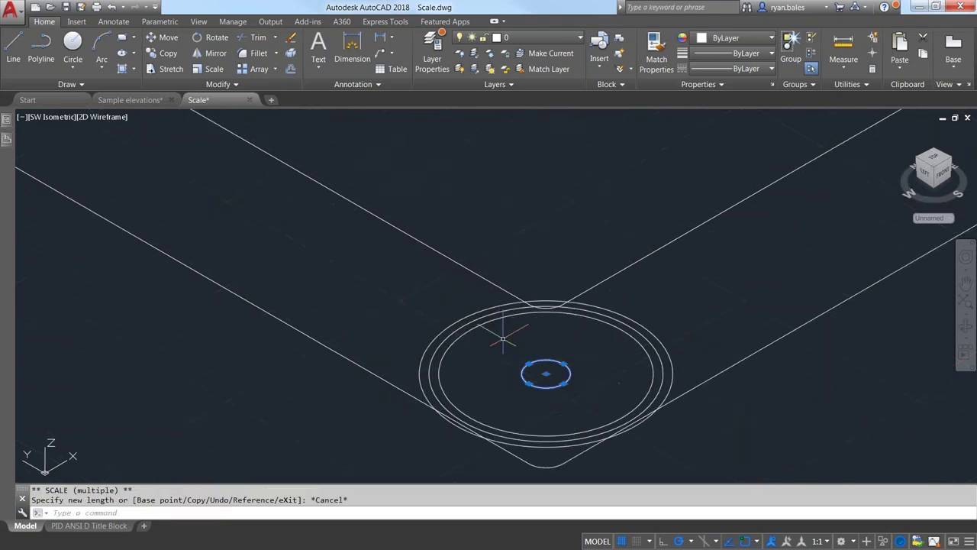
scroll(502, 337, up, 2)
key(Escape)
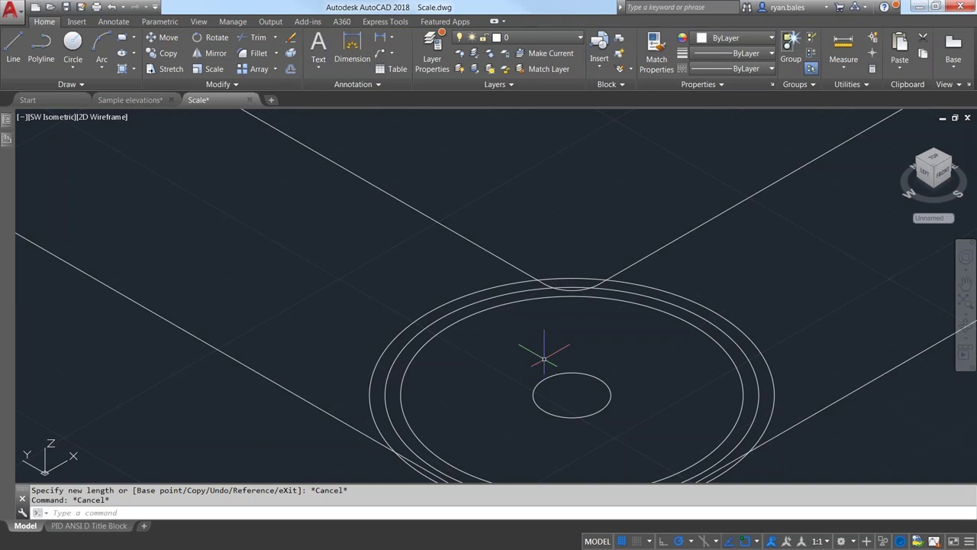
click(459, 391)
click(337, 306)
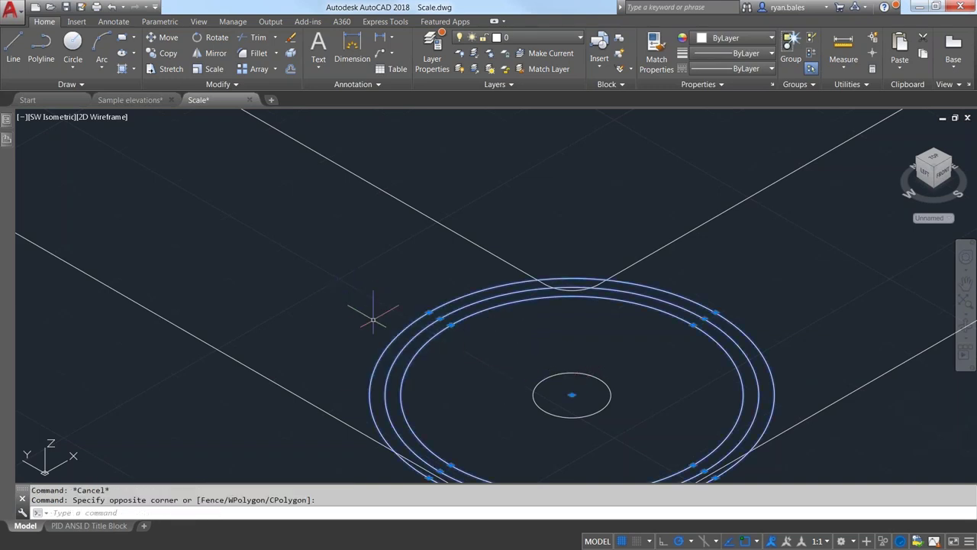
Delete the three large circles and bring the cube back into view
key(Delete)
scroll(373, 317, down, 6)
middle_drag(545, 295, 458, 482)
Select the cube and cycle its midpoint grip through Move and Rotate to Scale
click(714, 183)
click(626, 244)
click(565, 299)
key(space)
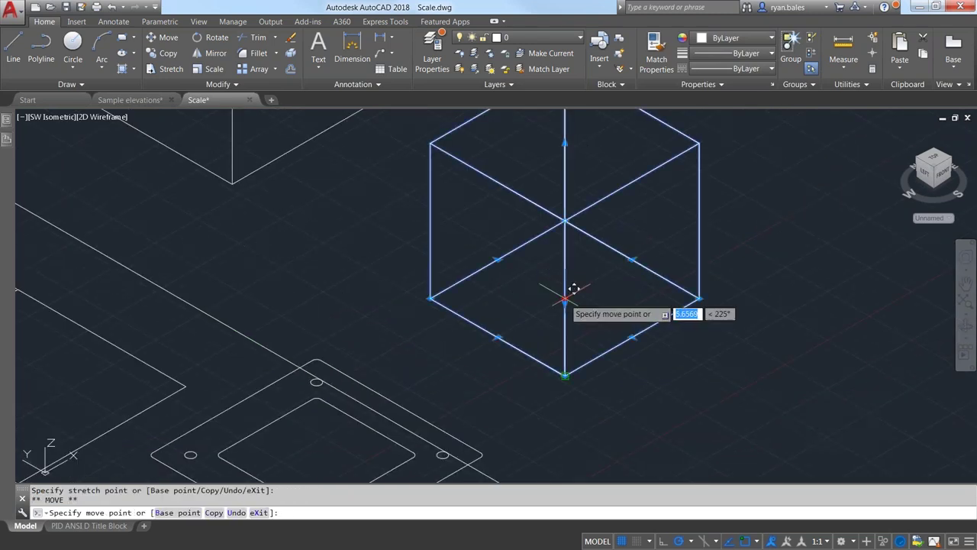
scroll(565, 300, down, 2)
key(space)
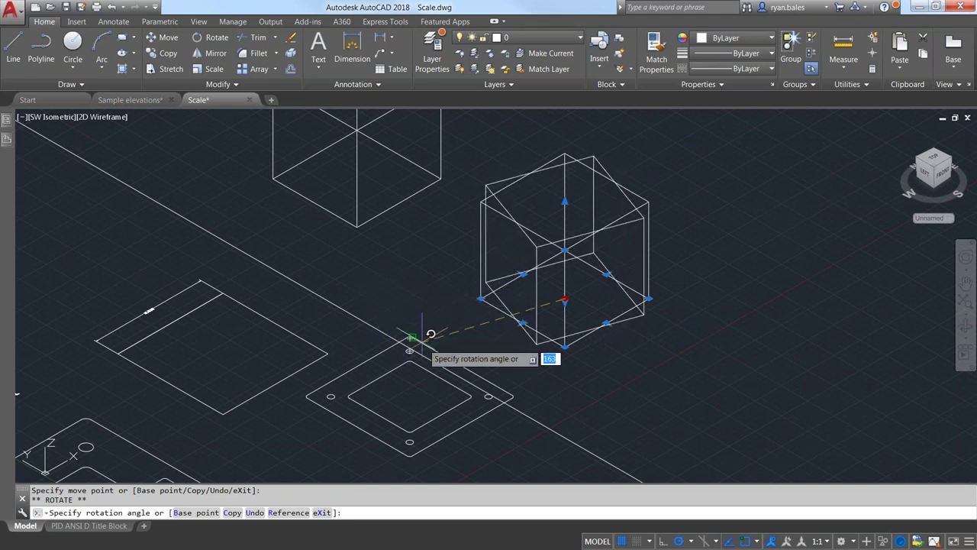
key(space)
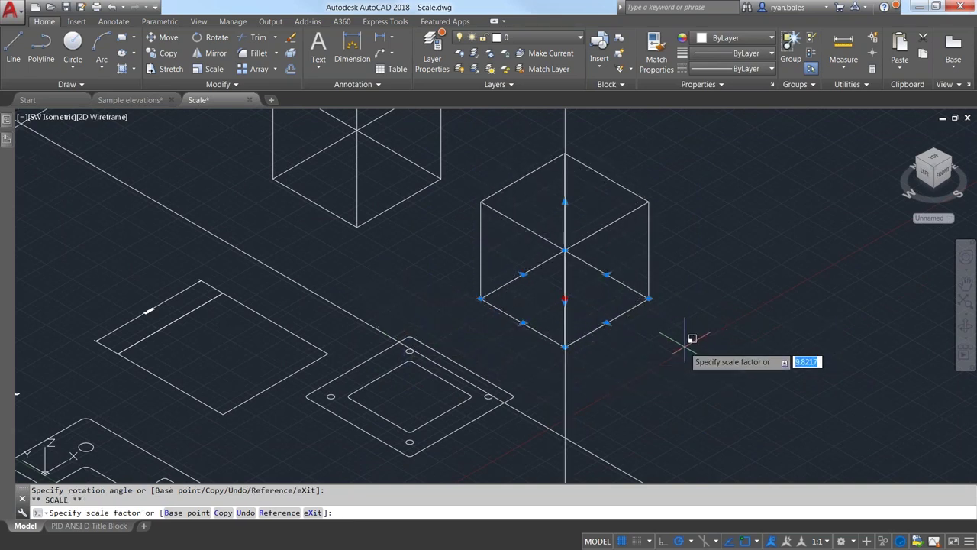
Set Copy and a corner-to-corner reference length, then cancel the cube scaling and orbit the view
text(c)
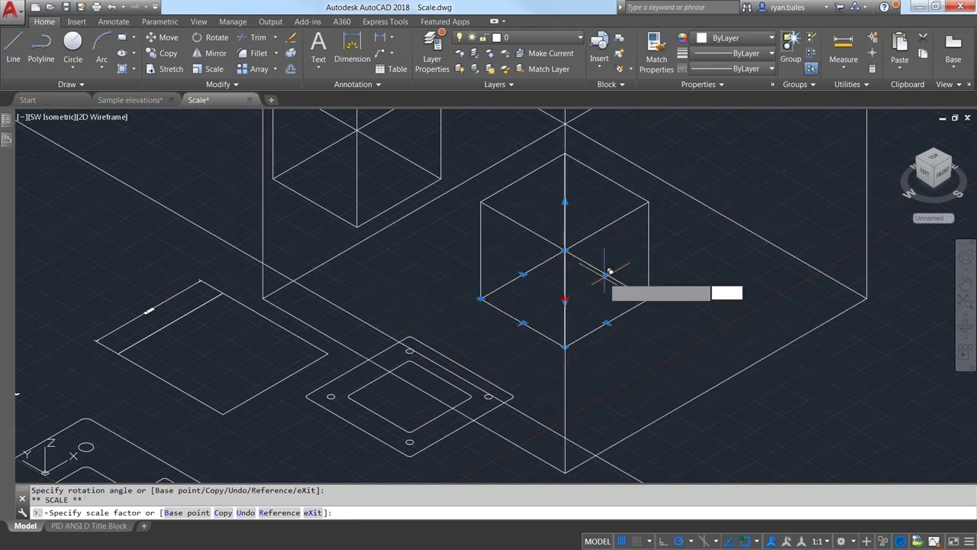
key(Return)
text(r)
key(Return)
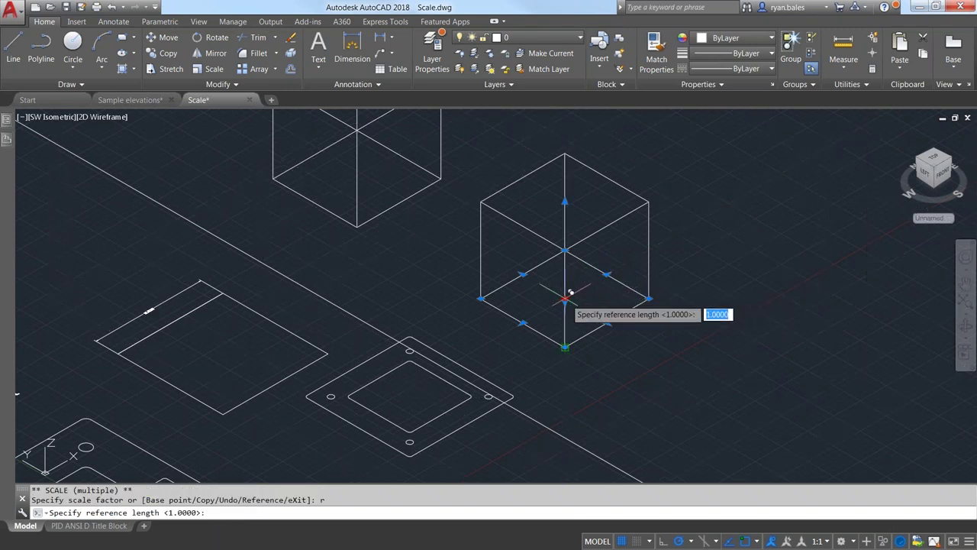
click(565, 345)
click(648, 297)
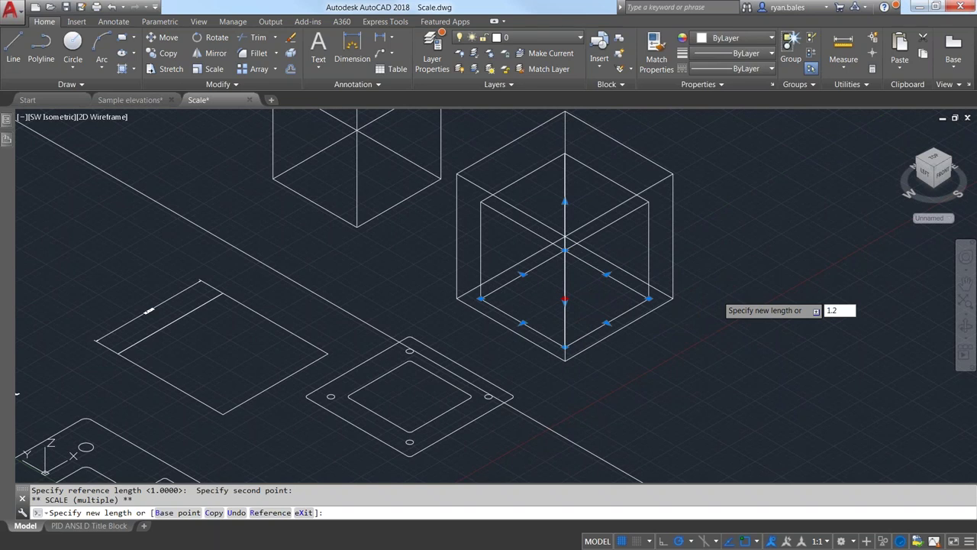
key(Escape)
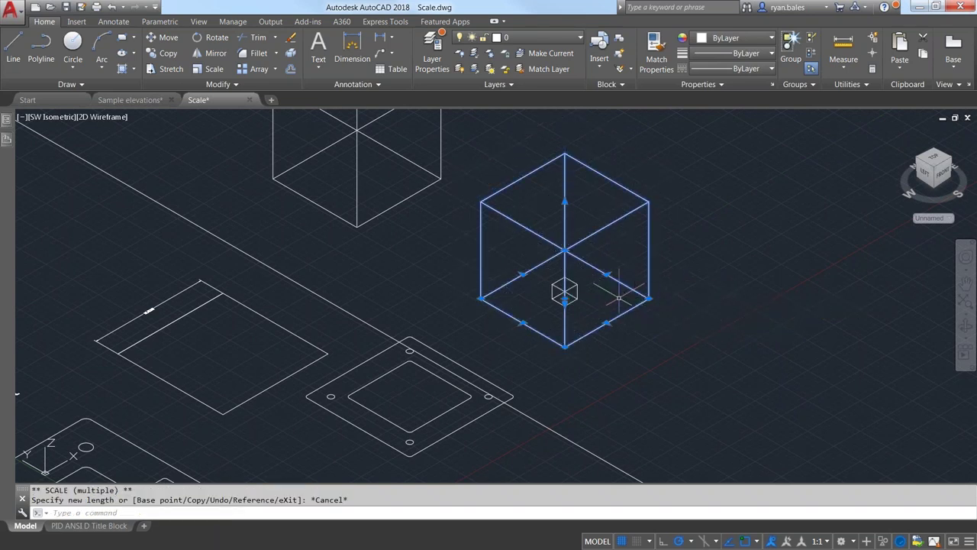
scroll(619, 298, up, 2)
shift+middle_drag(594, 283, 568, 306)
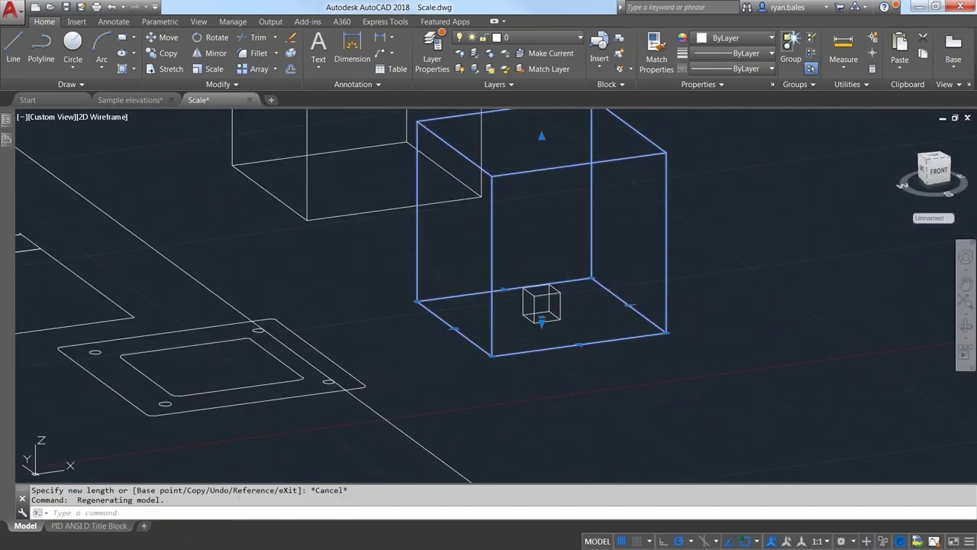
key(Escape)
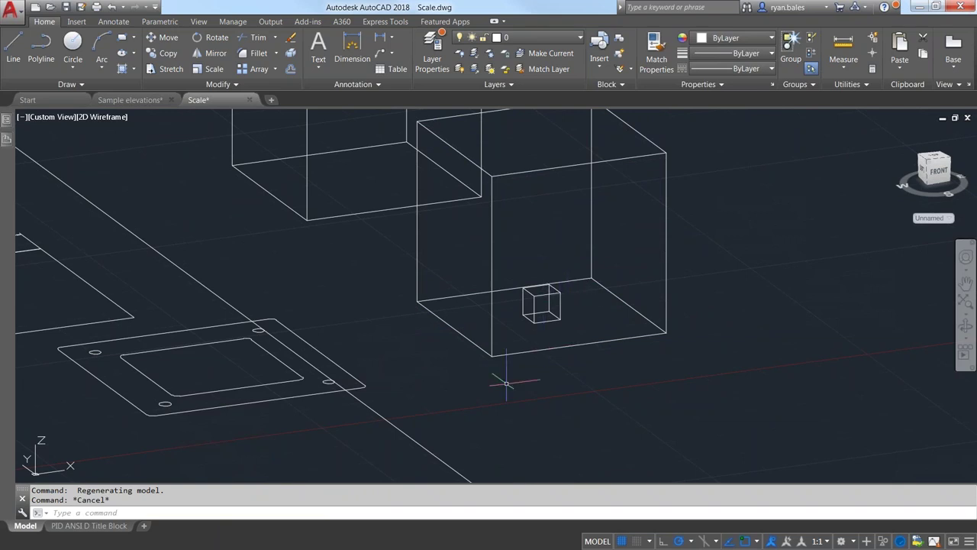
Crossing-select the small box inside the cube and delete it
click(584, 336)
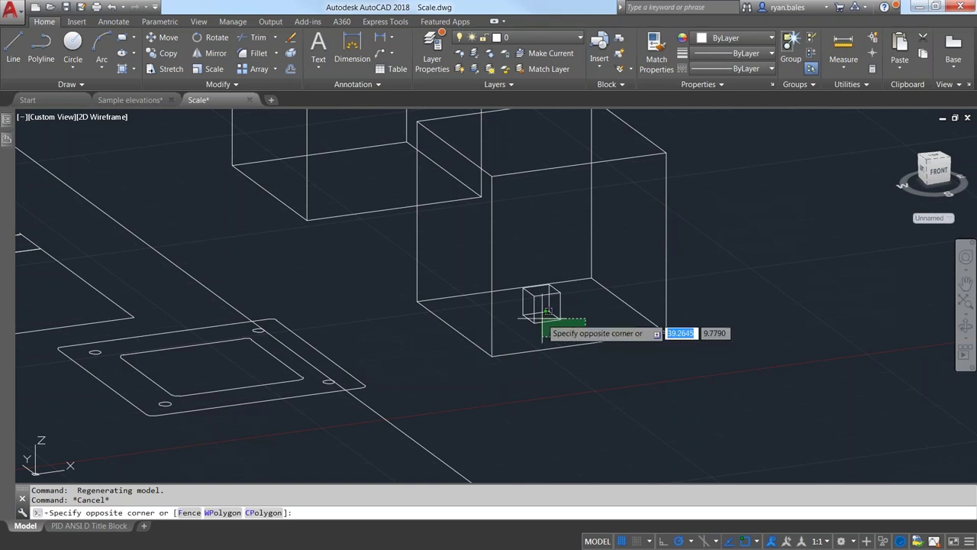
click(546, 310)
key(Delete)
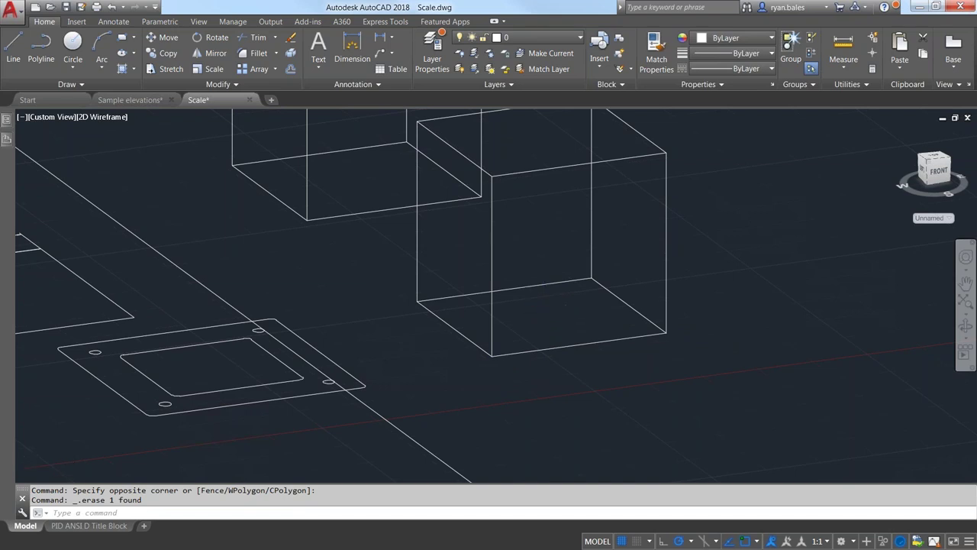
scroll(417, 301, down, 5)
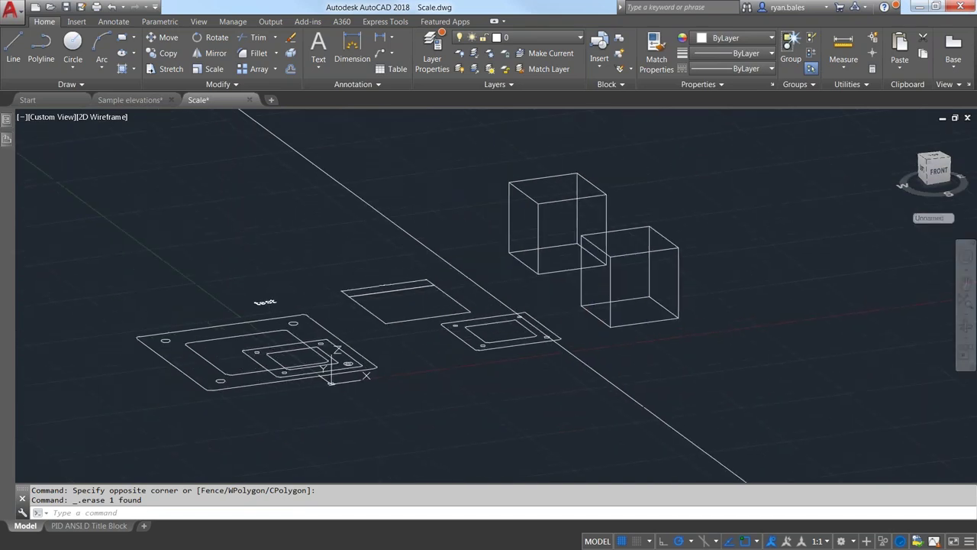
Select the test text and switch to the Top view with the ViewCube
scroll(507, 301, up, 5)
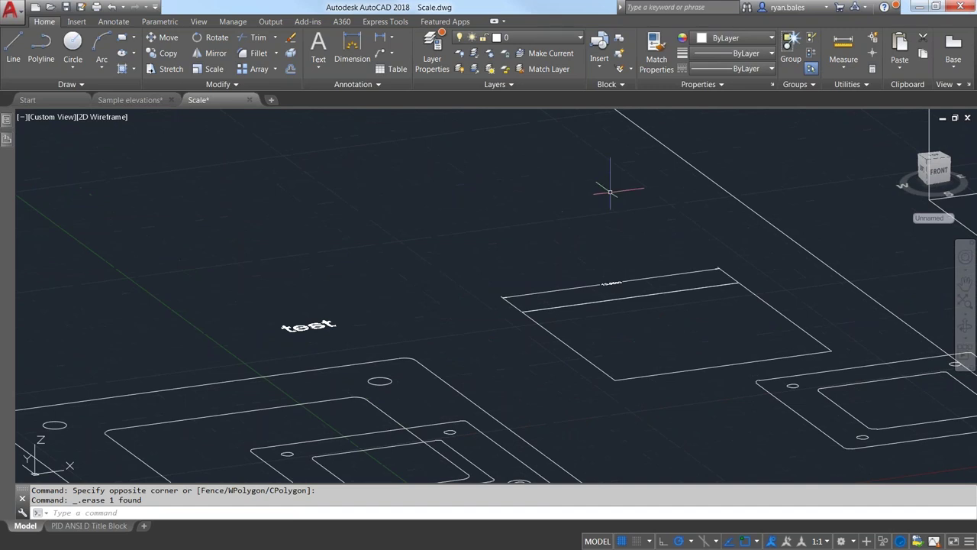
click(431, 301)
click(267, 344)
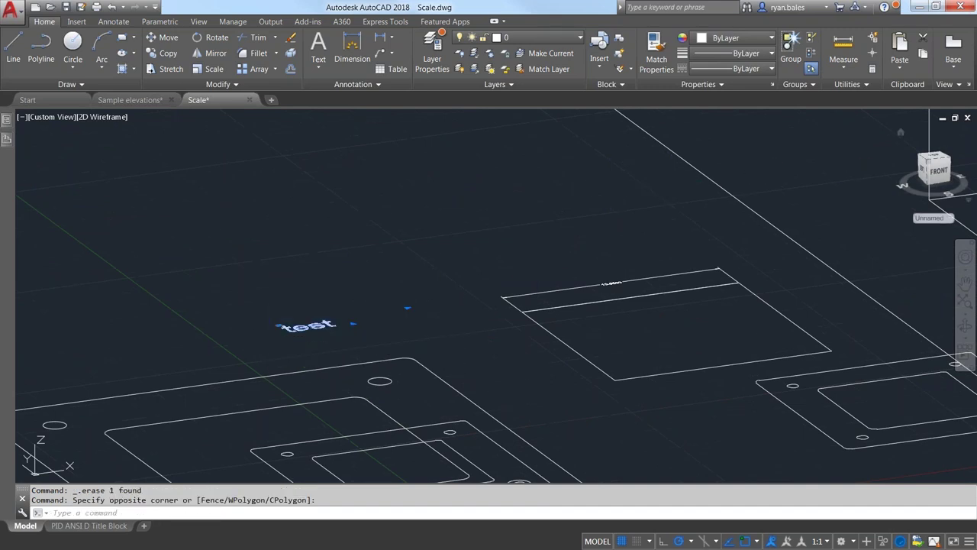
click(939, 159)
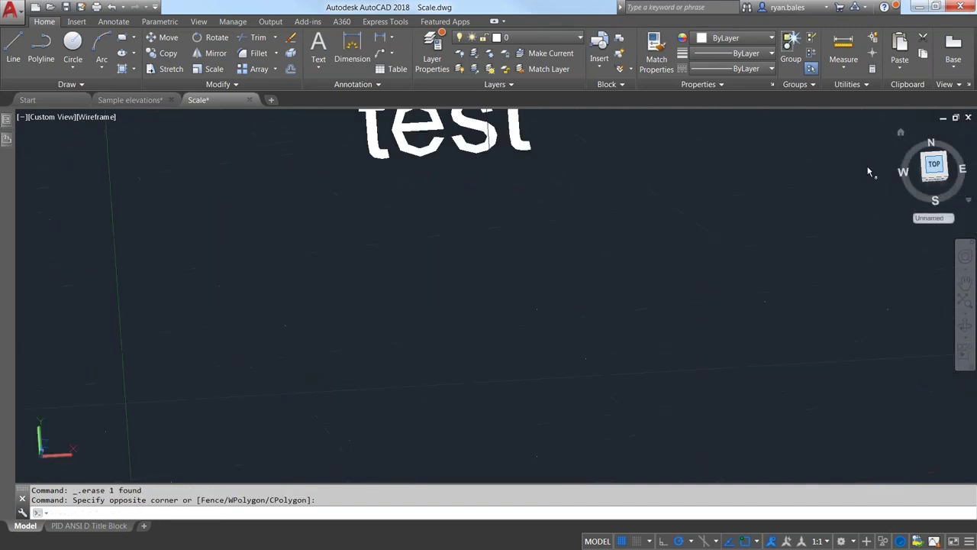
key(Escape)
Start SCALETEXT on the test text, then cancel the attempt
text(tesx)
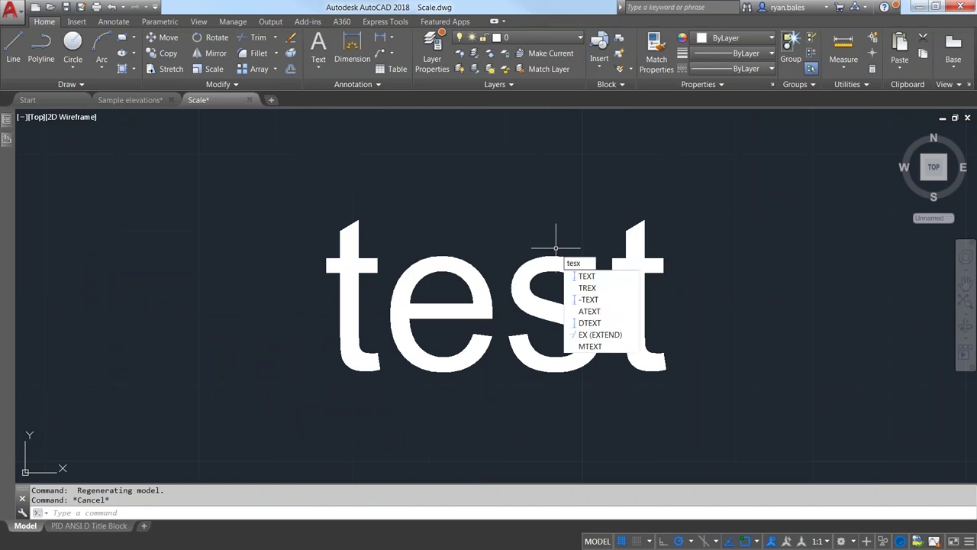
key(Escape)
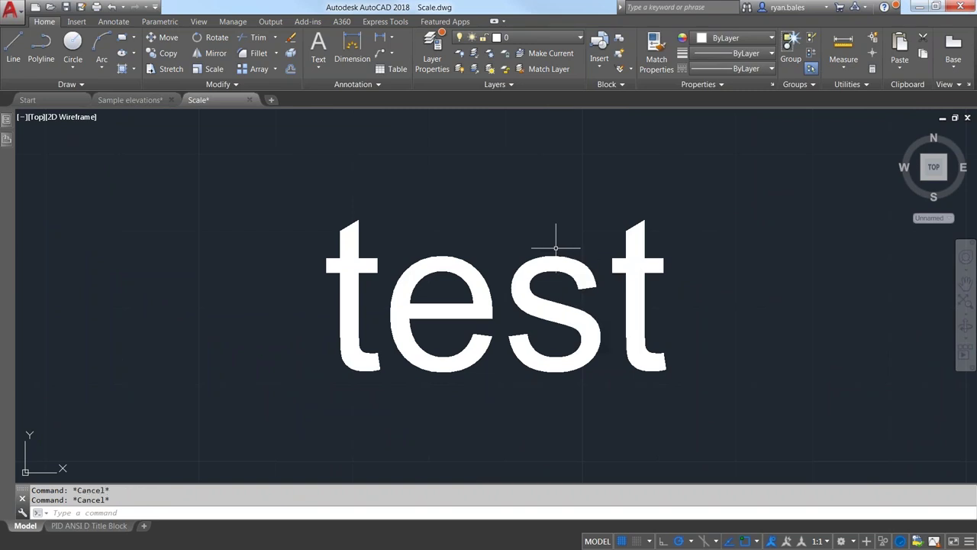
key(Down)
key(Down)
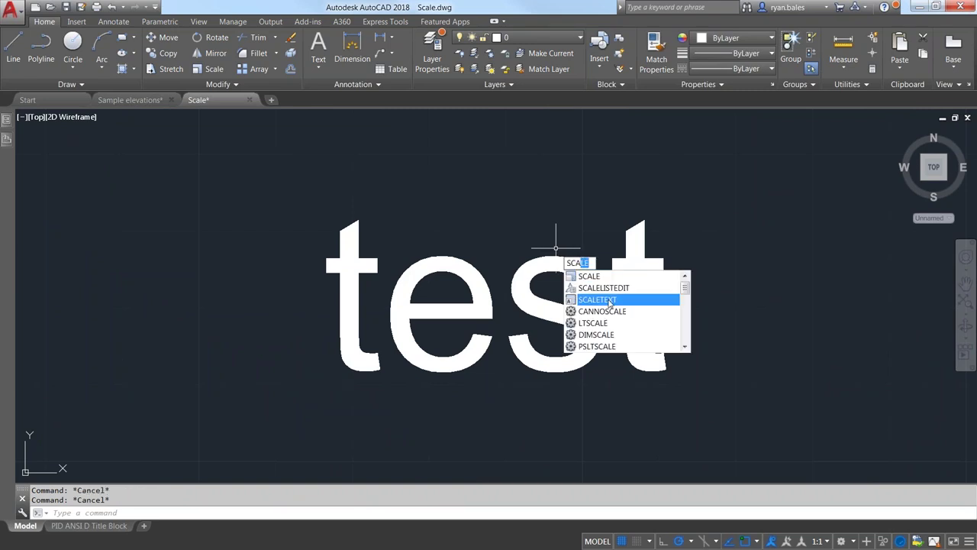
key(Return)
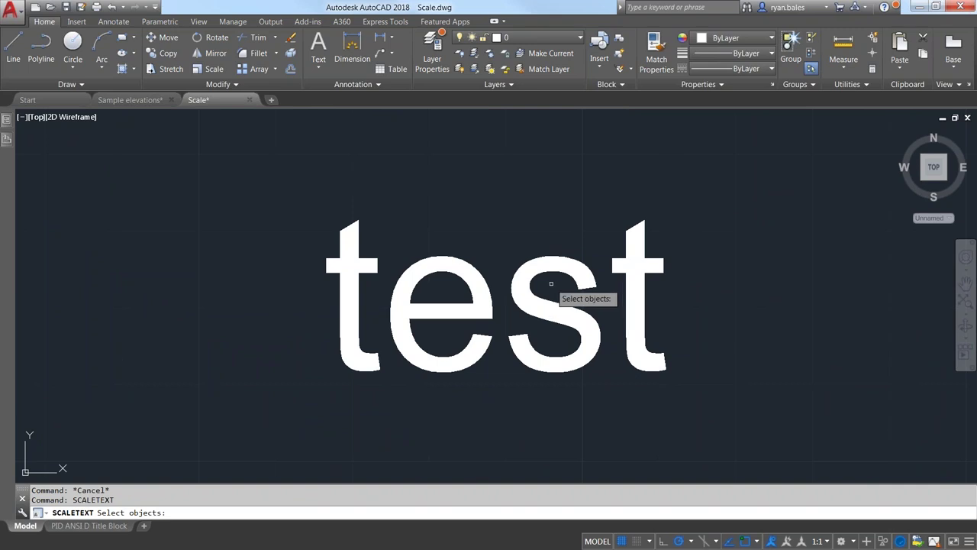
click(371, 268)
click(295, 223)
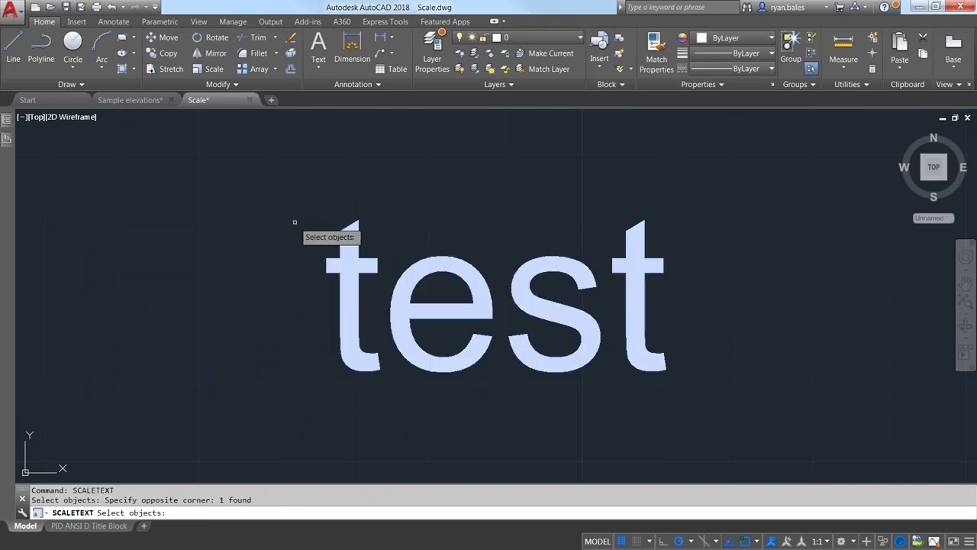
key(Return)
key(Down)
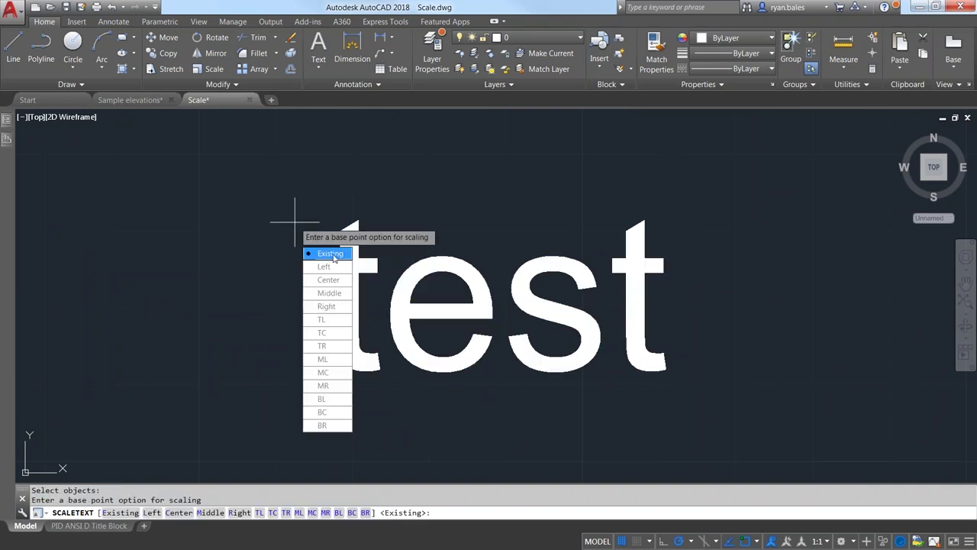
key(Escape)
scroll(308, 229, down, 8)
Rerun SCALETEXT on the 'test' label, keeping its Existing base point and accepting height 0.2000
text(sc)
click(382, 269)
click(93, 145)
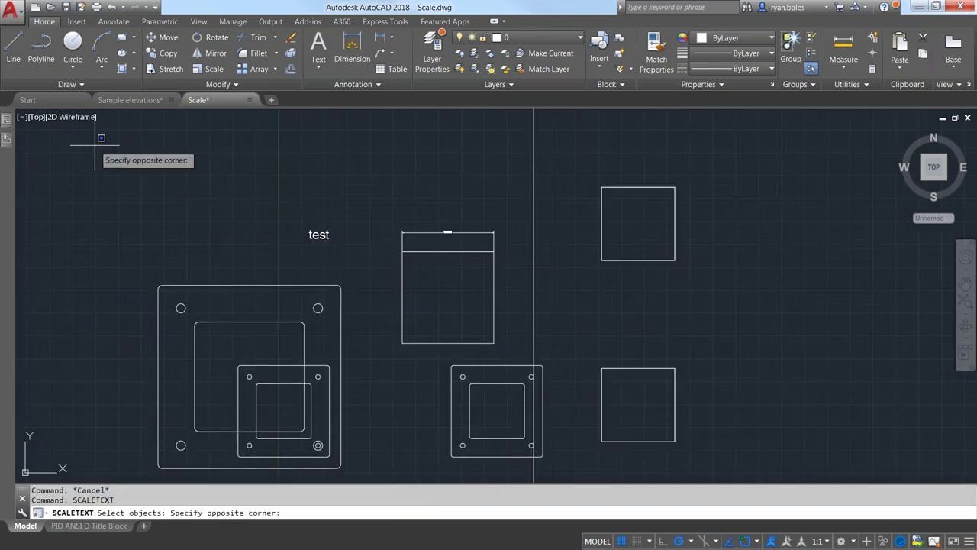
click(767, 471)
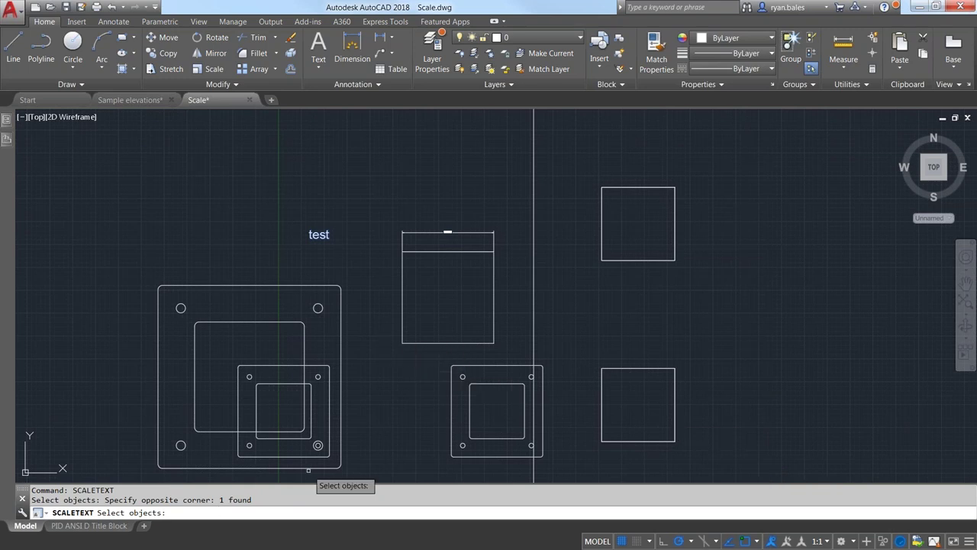
scroll(299, 223, up, 4)
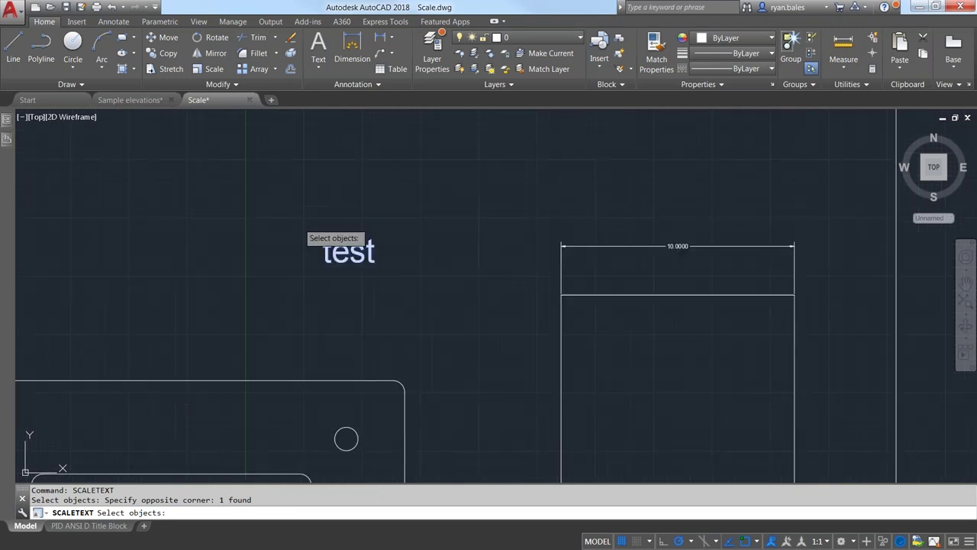
key(Return)
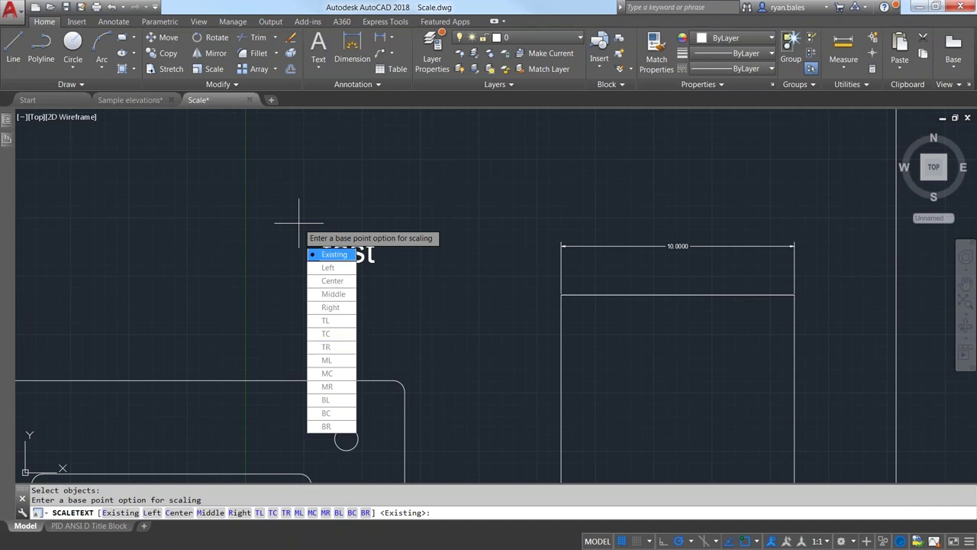
click(344, 256)
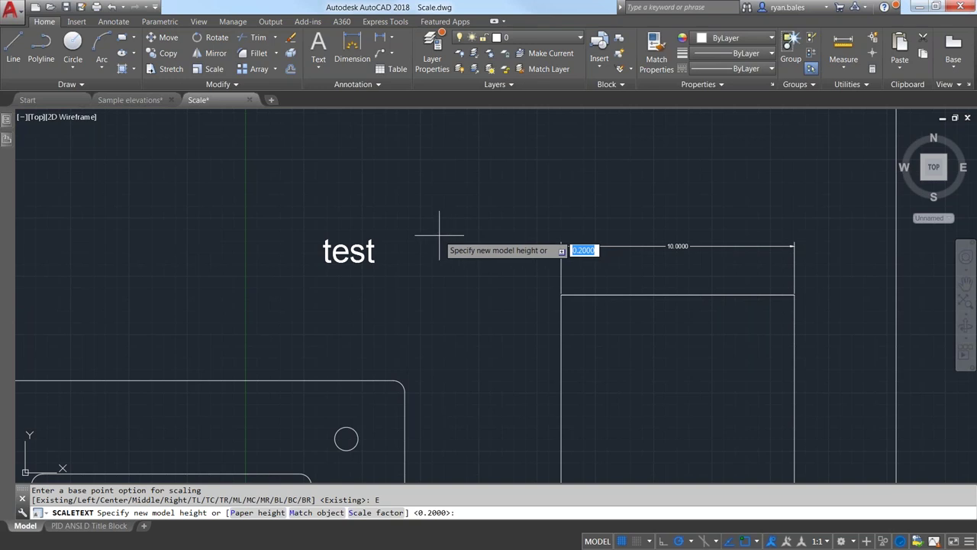
key(Return)
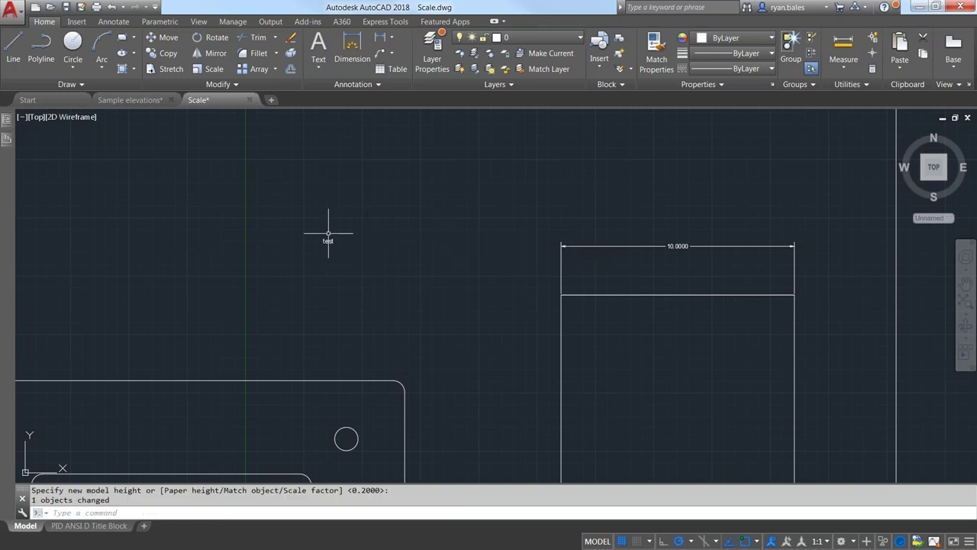
Run SCALETEXT on the 'test' label with the Existing base point and new height 6
scroll(330, 231, up, 6)
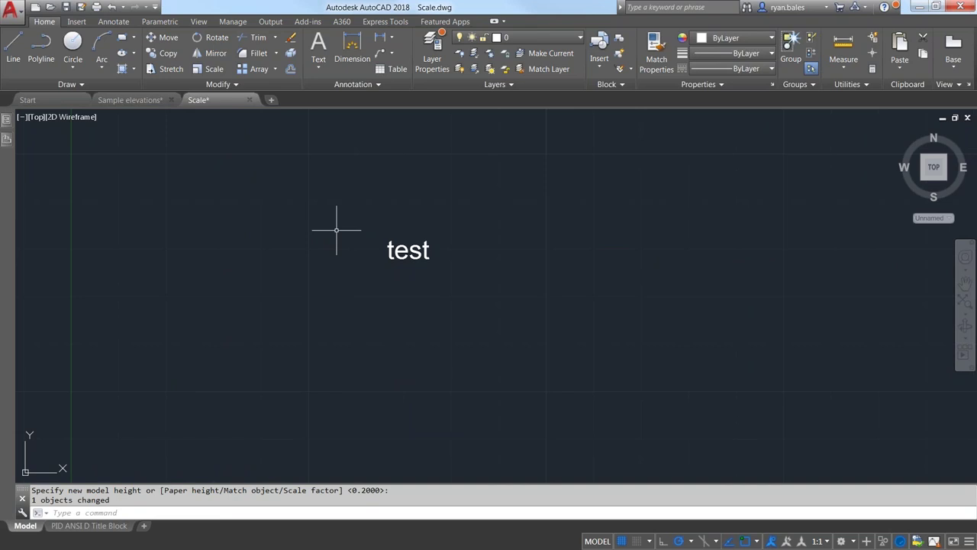
key(Return)
click(451, 223)
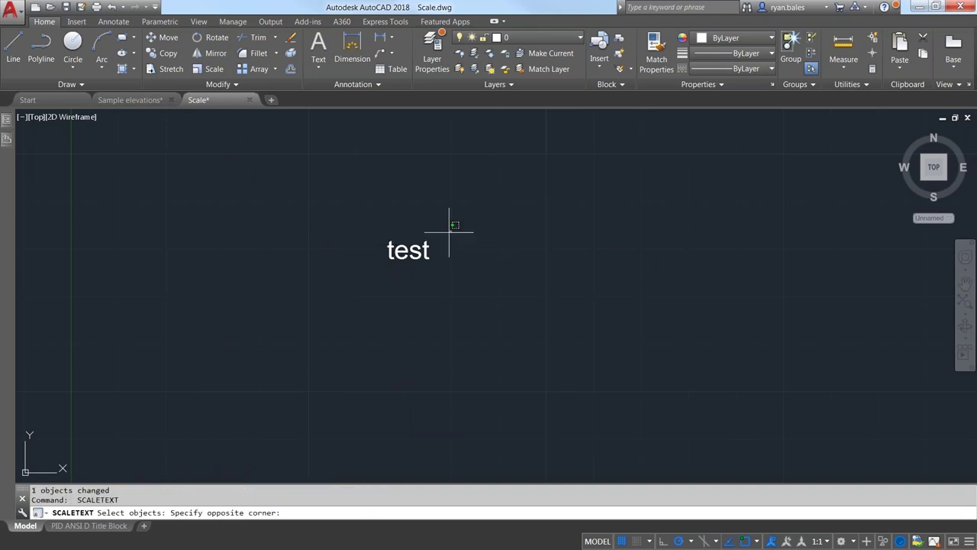
click(377, 301)
key(Return)
key(Down)
key(Return)
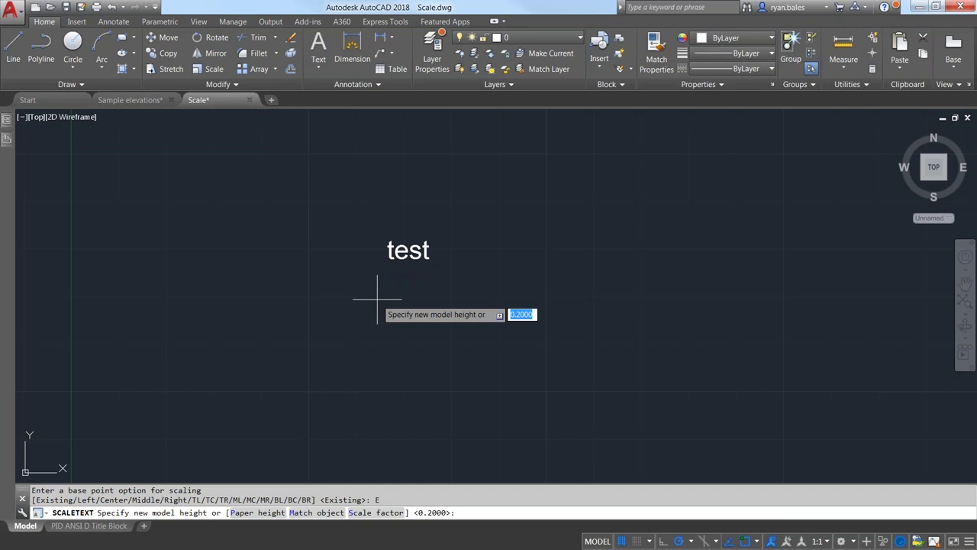
text(6)
key(Return)
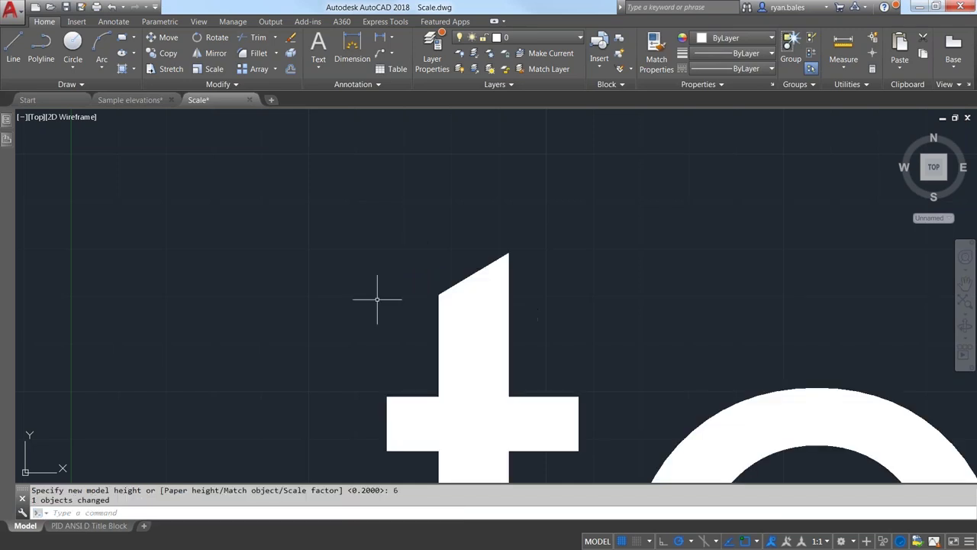
scroll(515, 268, down, 3)
middle_drag(514, 268, 382, 189)
click(389, 184)
click(346, 201)
right_click(268, 223)
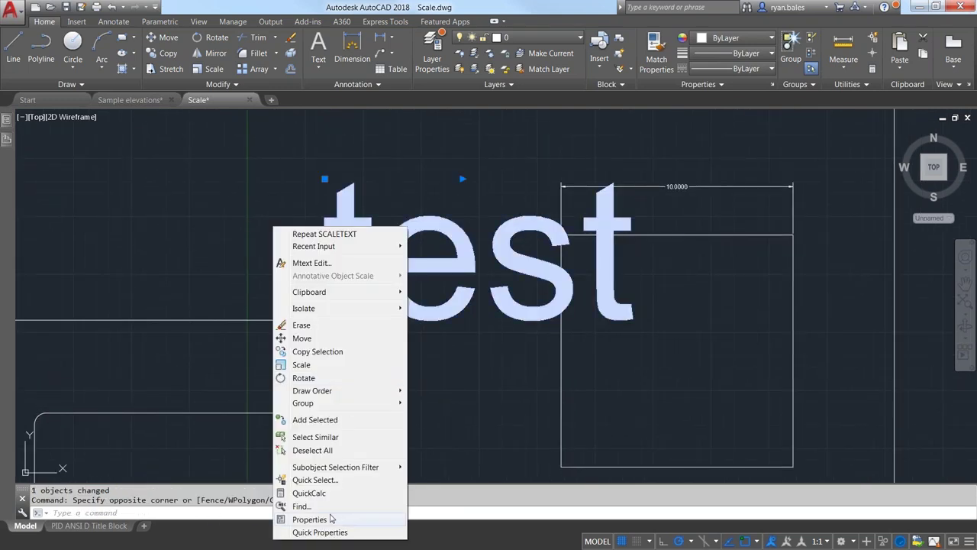
click(290, 514)
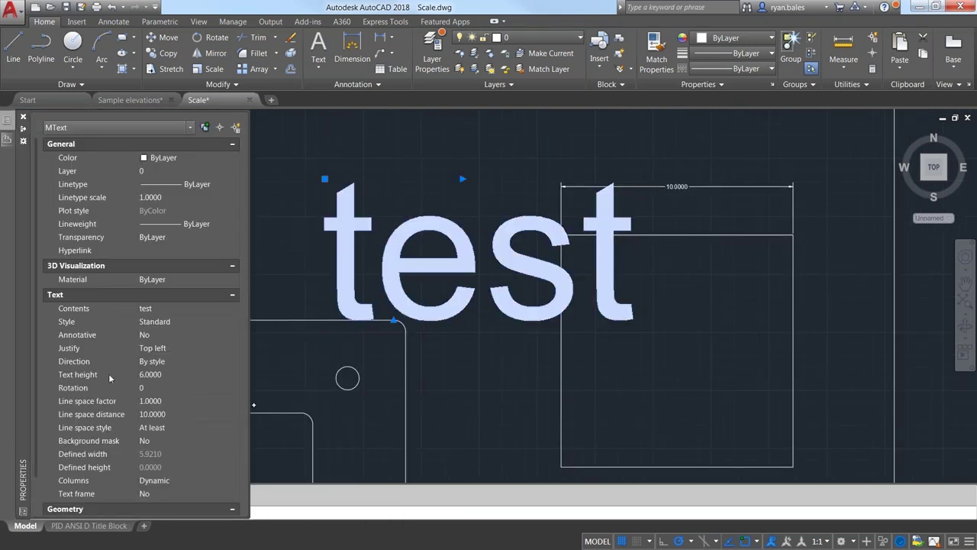
click(174, 374)
key(ctrl+1)
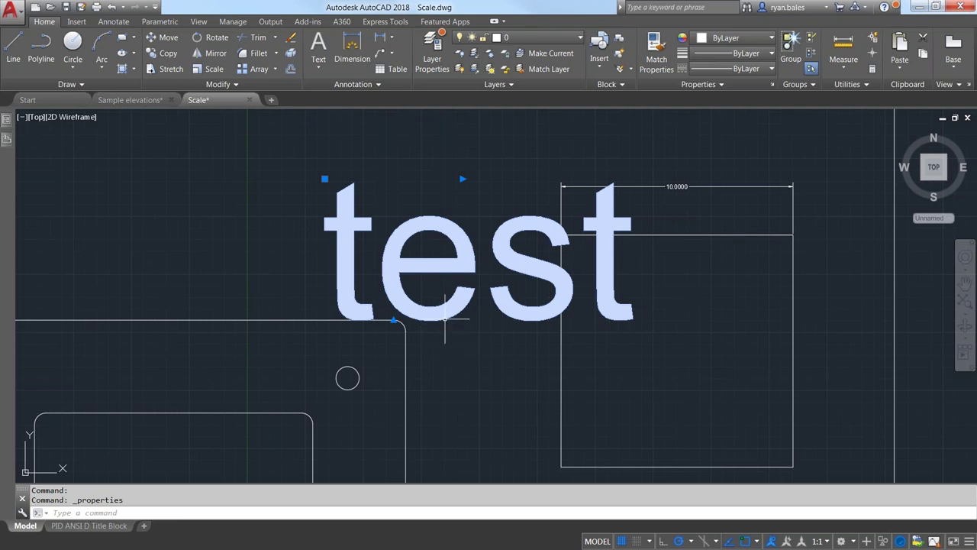
mouse_move(441, 314)
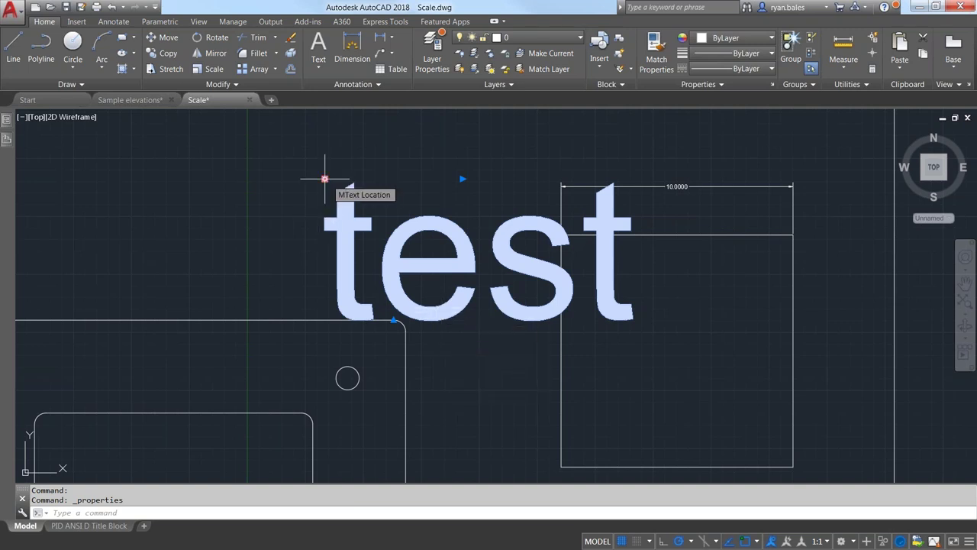
text(sc)
key(Return)
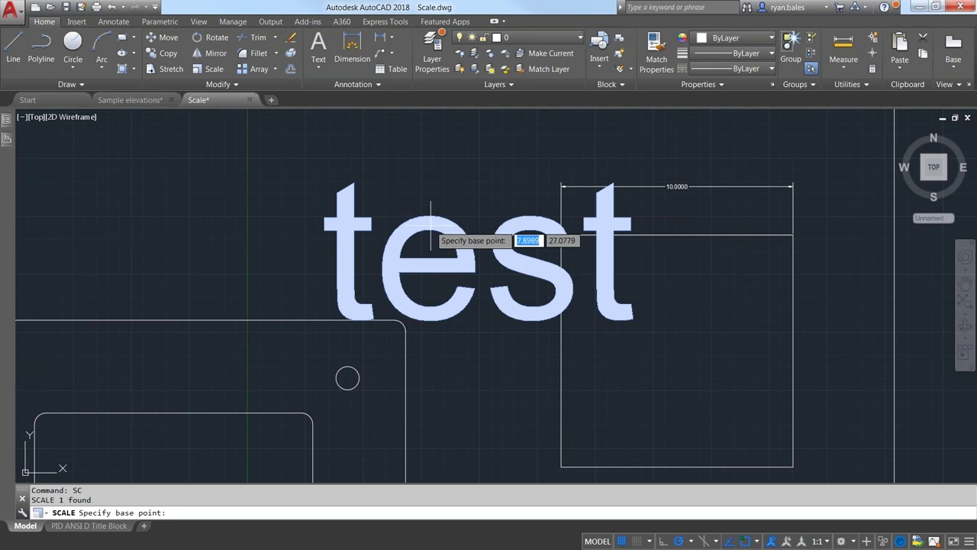
key(Escape)
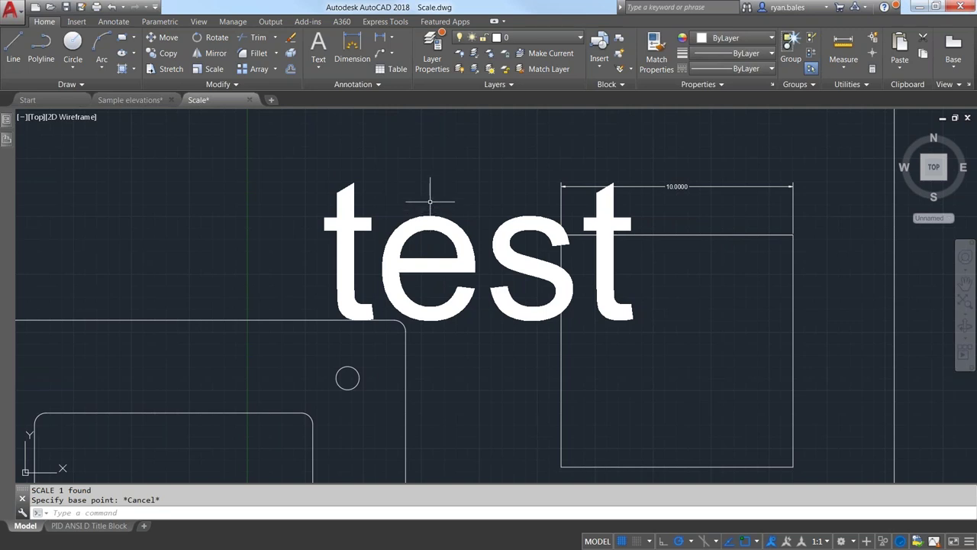
scroll(409, 236, down, 3)
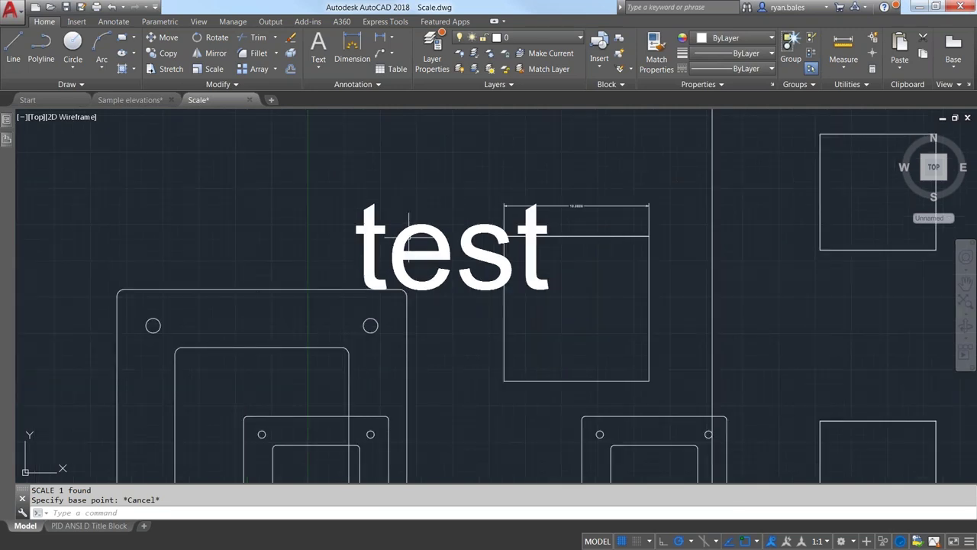
scroll(400, 237, up, 3)
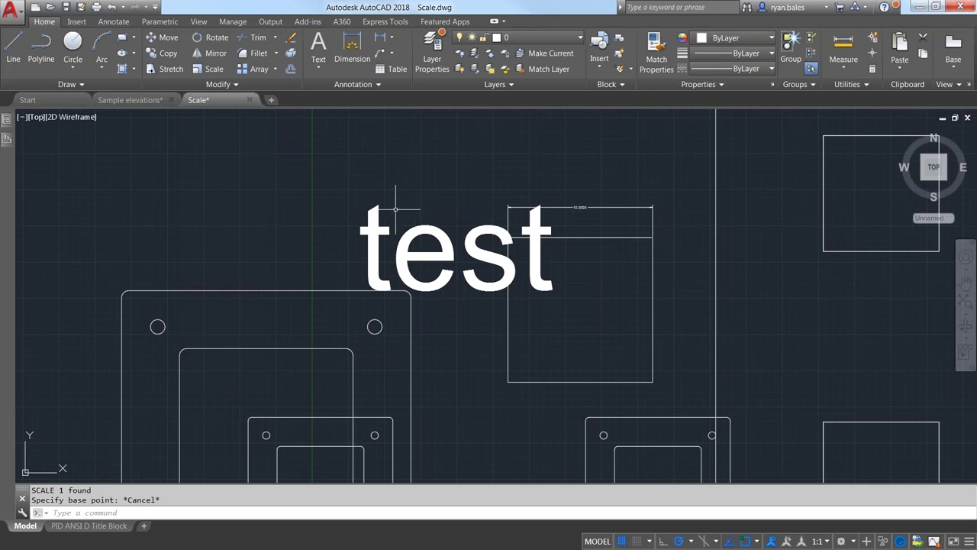
right_click(408, 255)
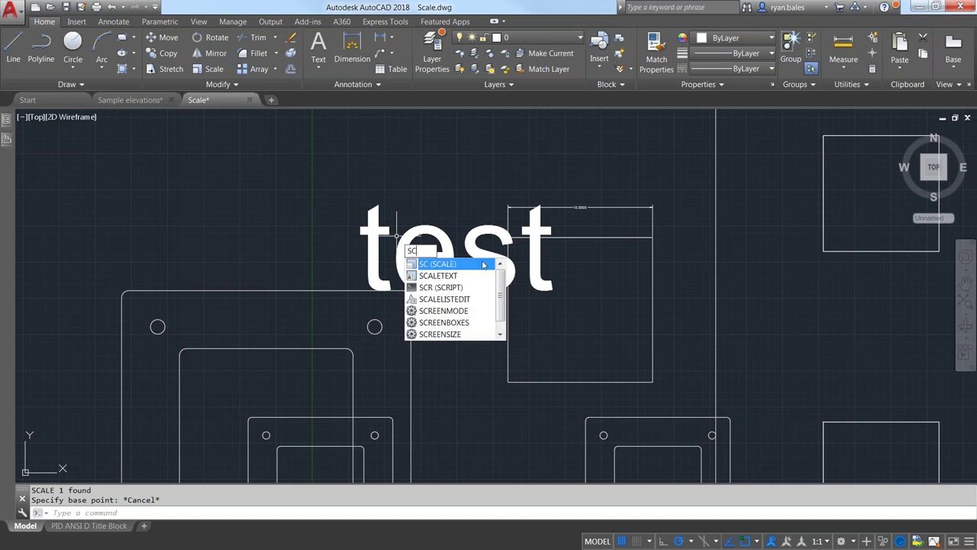
key(Escape)
text(scaletext)
key(Return)
click(424, 186)
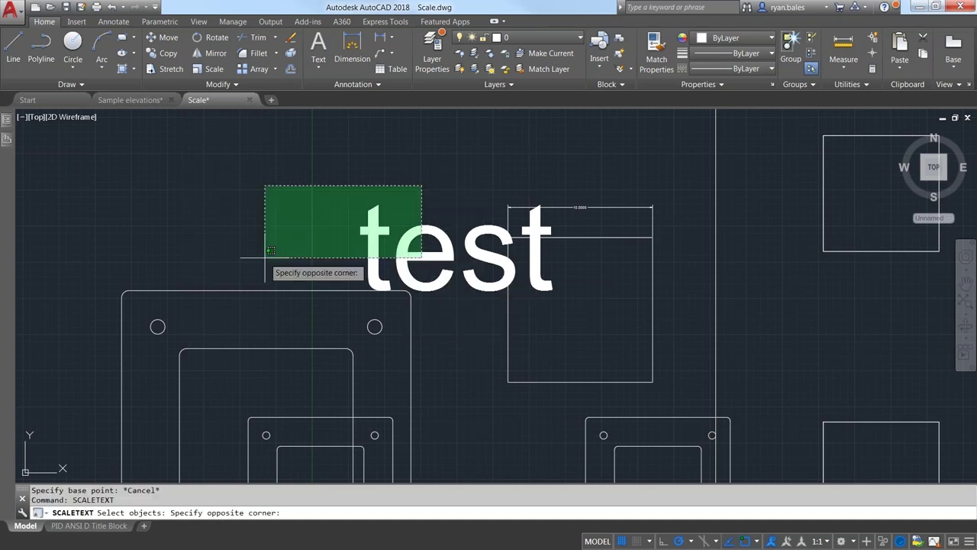
click(275, 284)
key(Return)
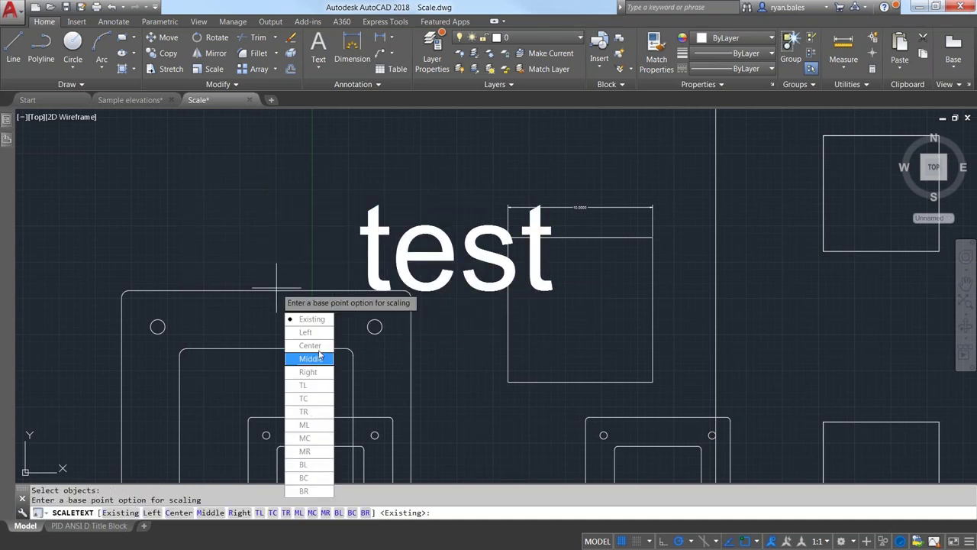
click(287, 319)
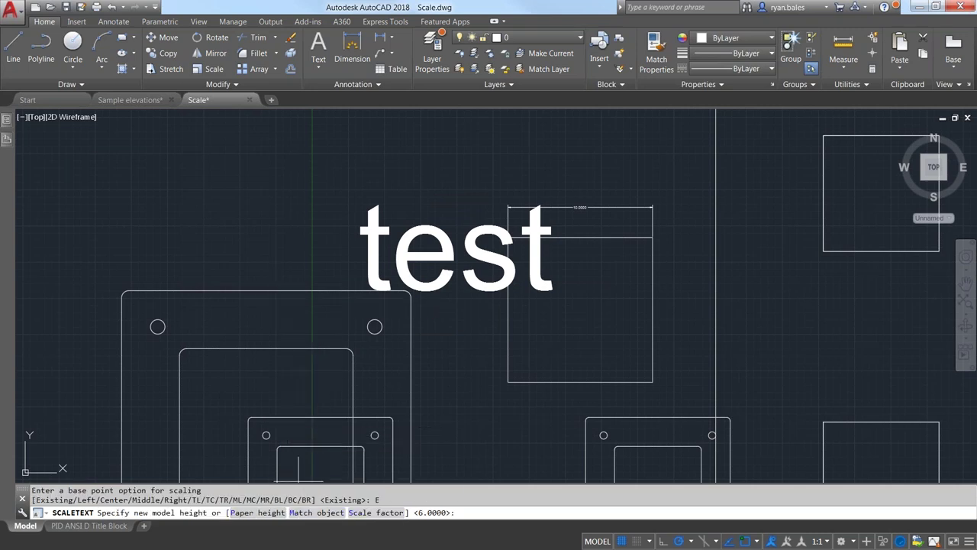
click(260, 513)
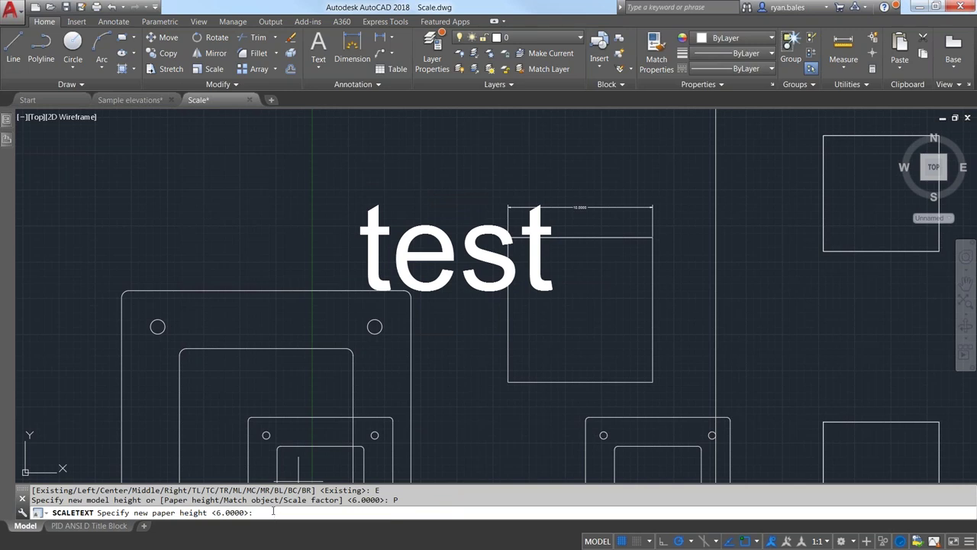
key(Escape)
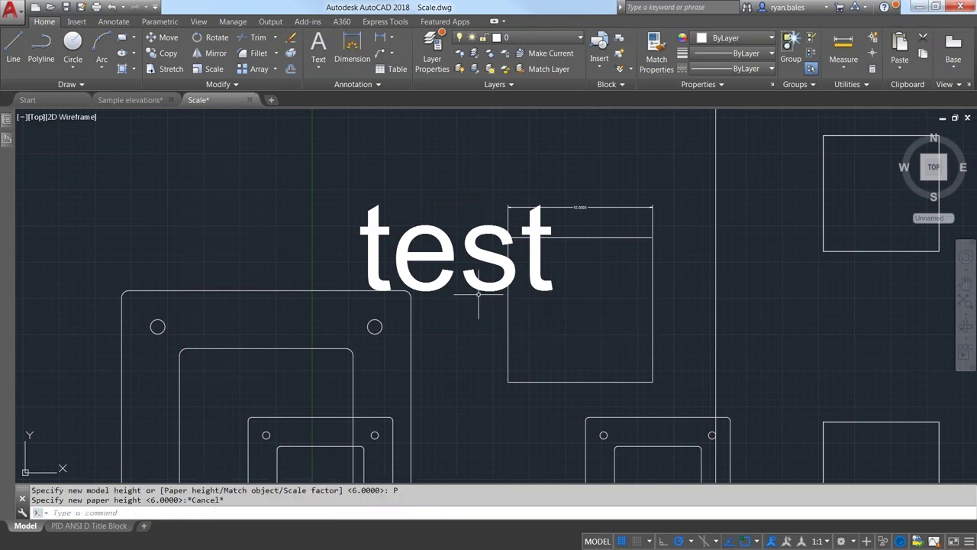
key(Return)
click(441, 248)
click(439, 247)
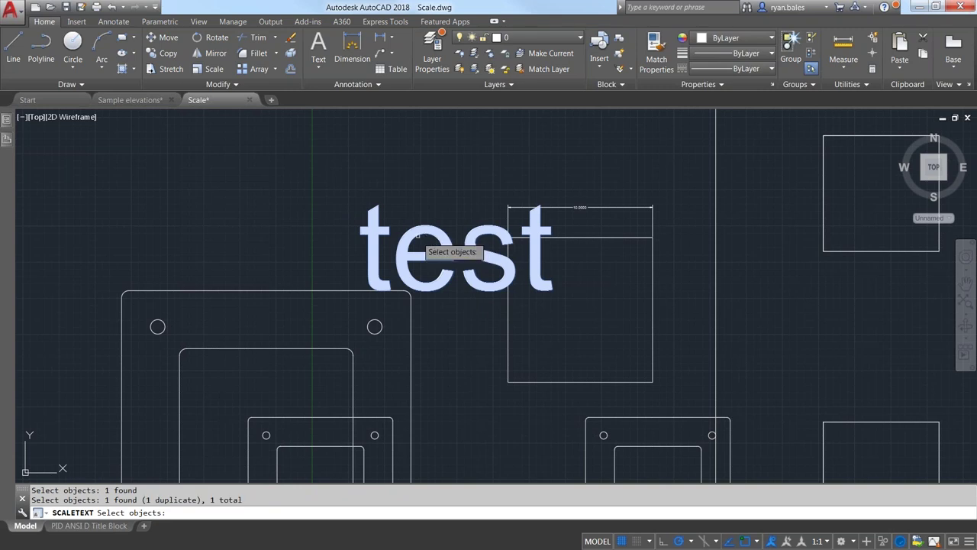
key(Return)
click(449, 263)
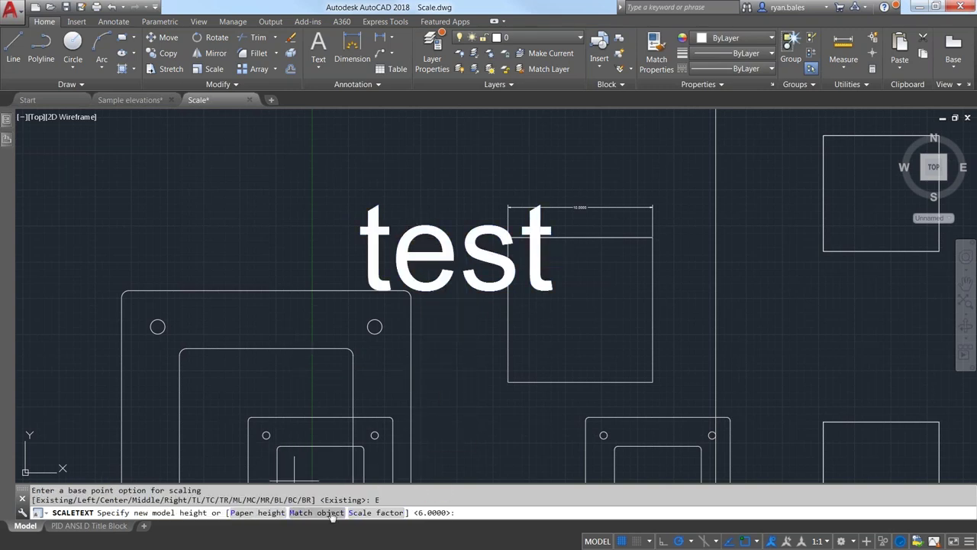
key(Escape)
Copy the 'test' text to a spot just above the original
text(co)
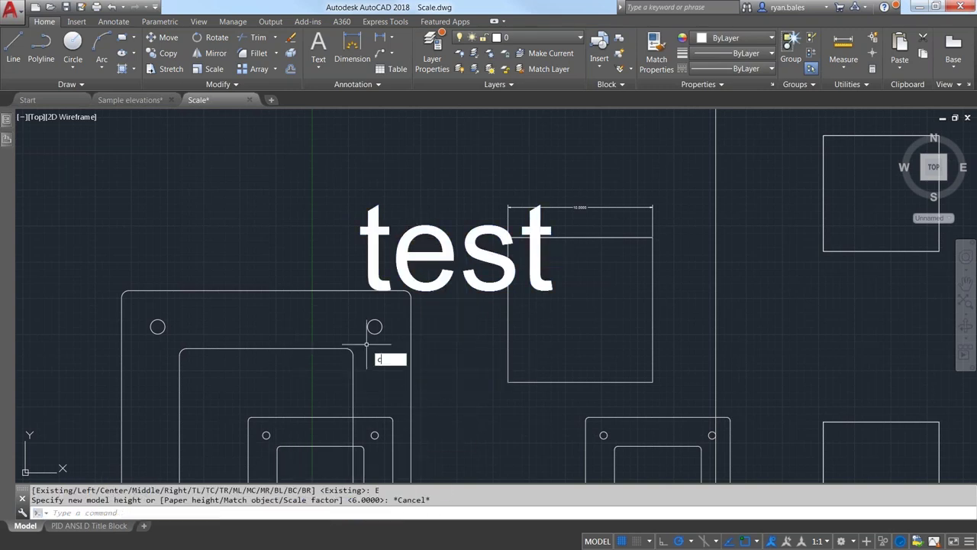
key(Return)
click(396, 316)
click(424, 225)
key(Return)
click(437, 213)
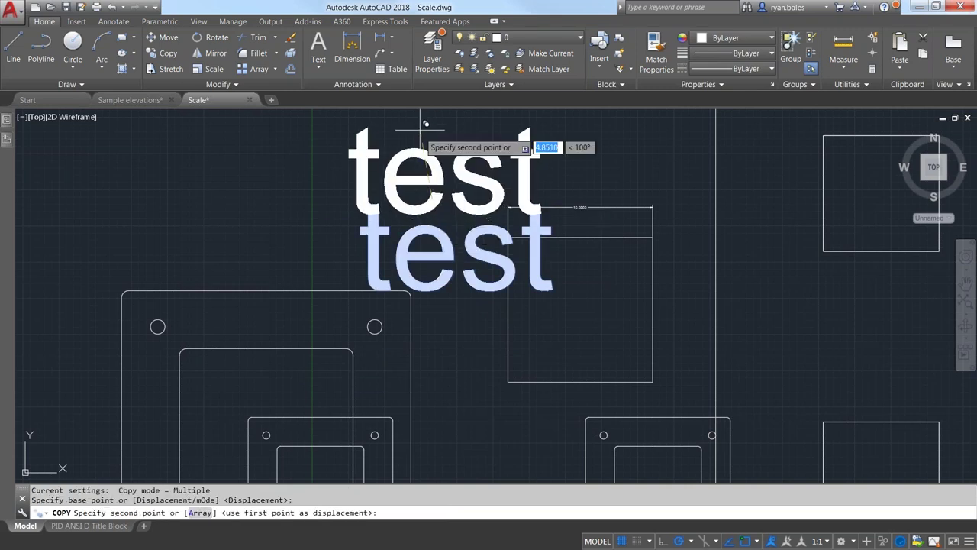
middle_drag(426, 124, 439, 246)
click(428, 199)
key(Escape)
Set the copied text's height to 2 in the Properties palette
click(462, 187)
click(321, 288)
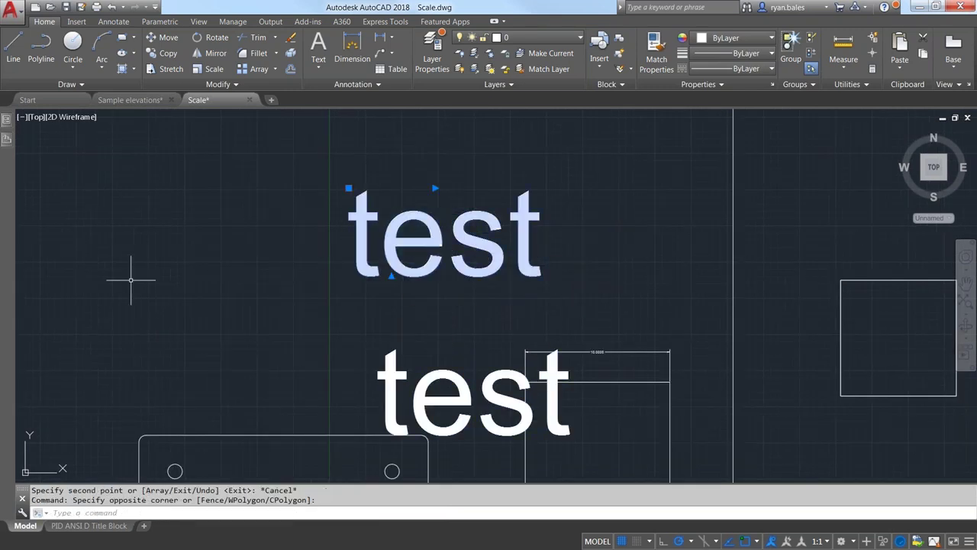
key(ctrl+1)
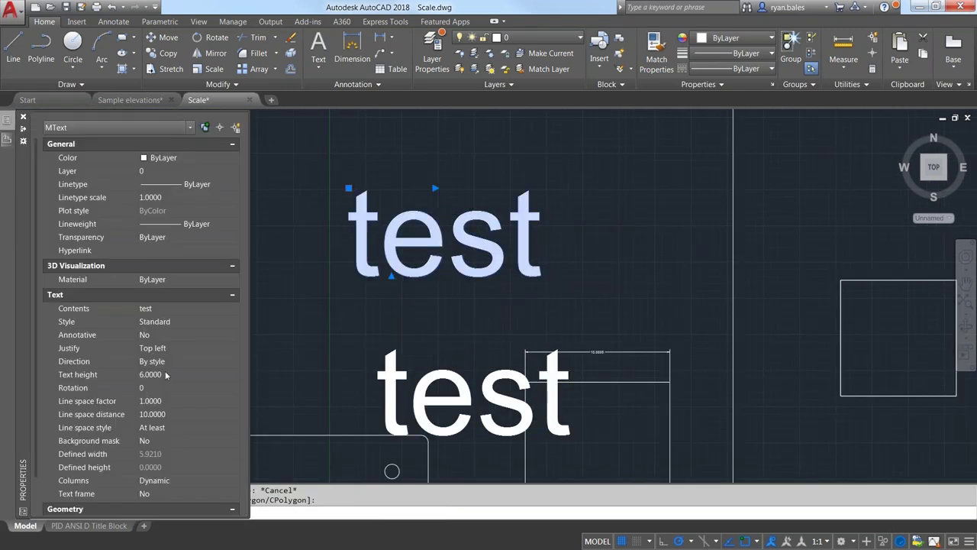
click(168, 374)
text(2)
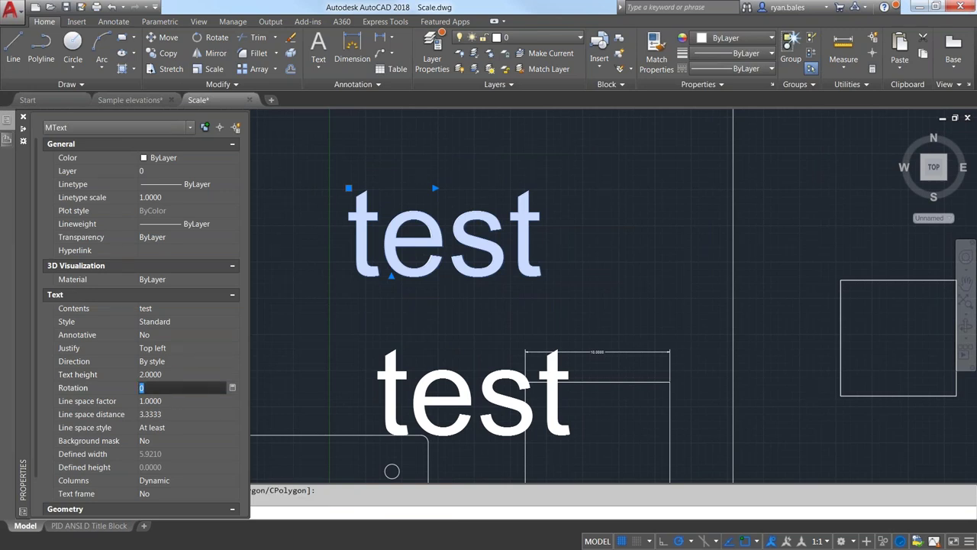
key(Return)
click(23, 116)
key(Escape)
SCALETEXT the large original with Existing base point, matching the copy's height
text(sca)
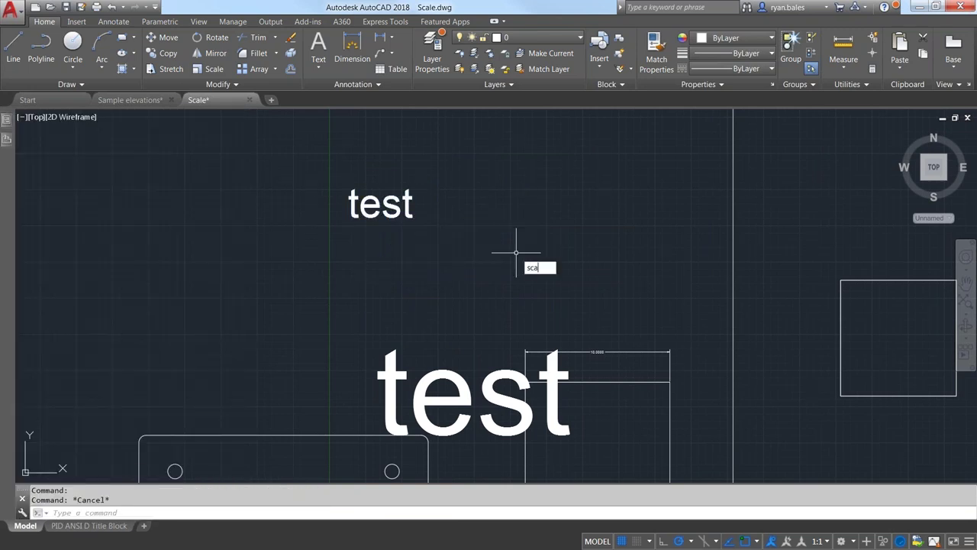
key(Down)
key(Return)
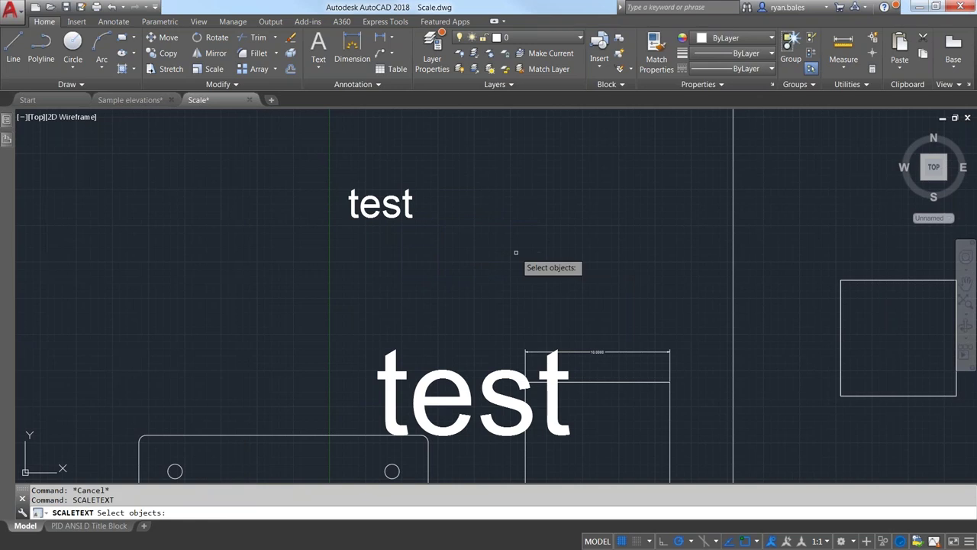
click(432, 331)
click(371, 371)
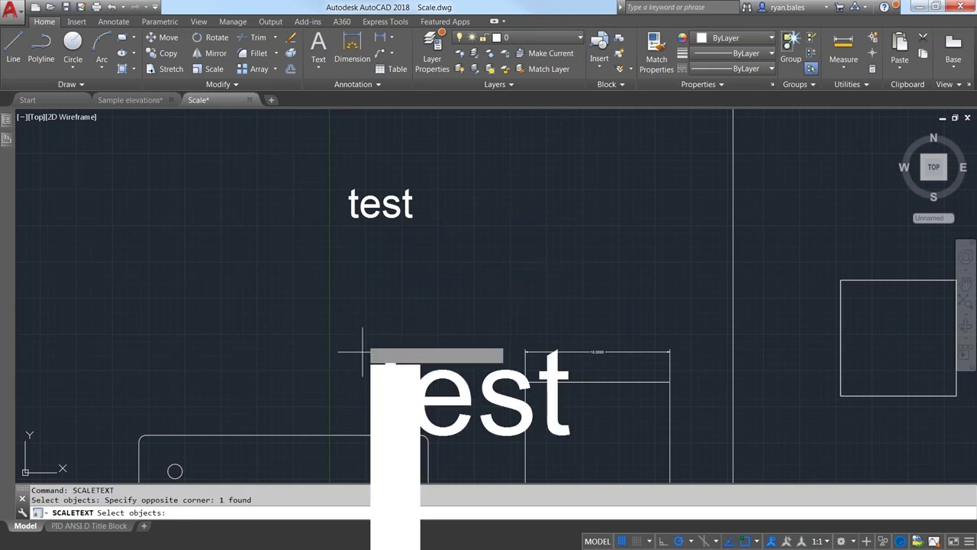
key(Return)
click(393, 371)
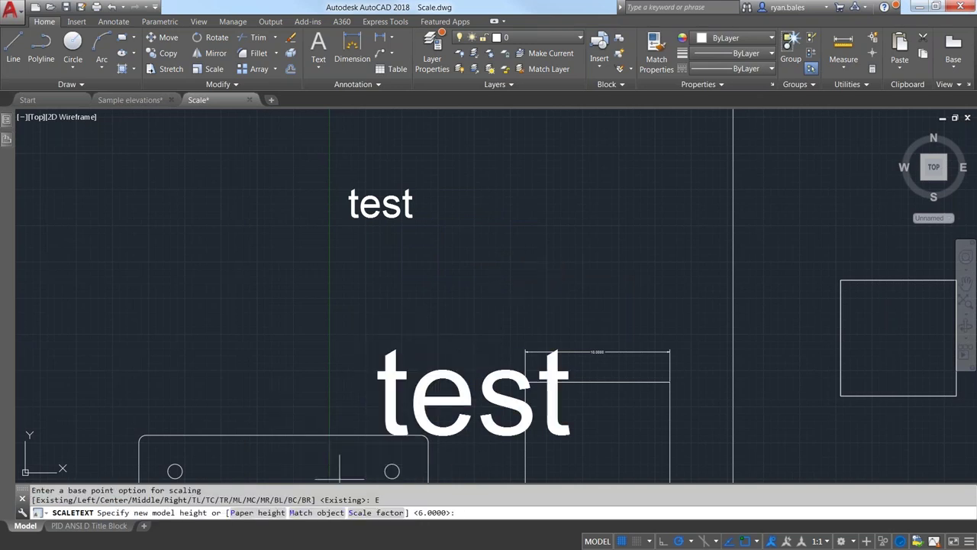
text(m)
key(Return)
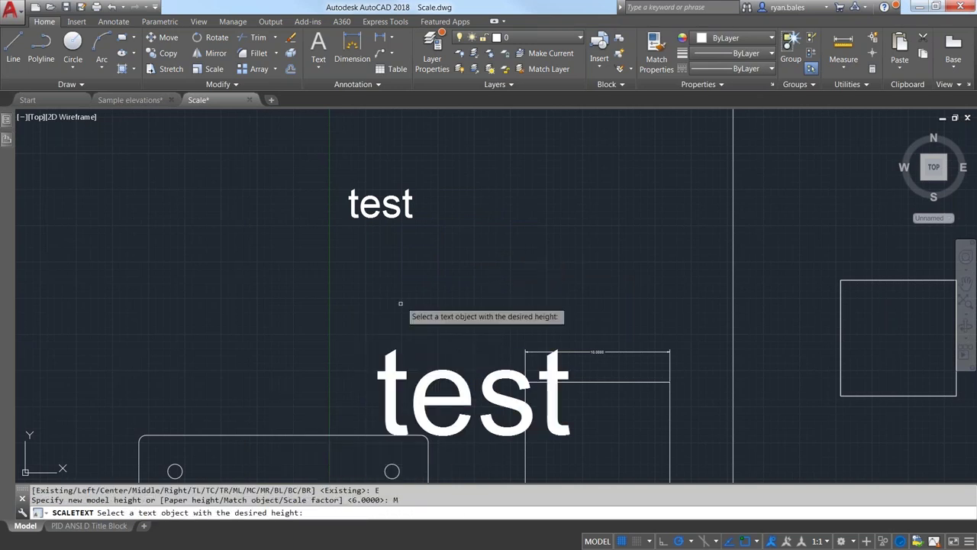
click(377, 206)
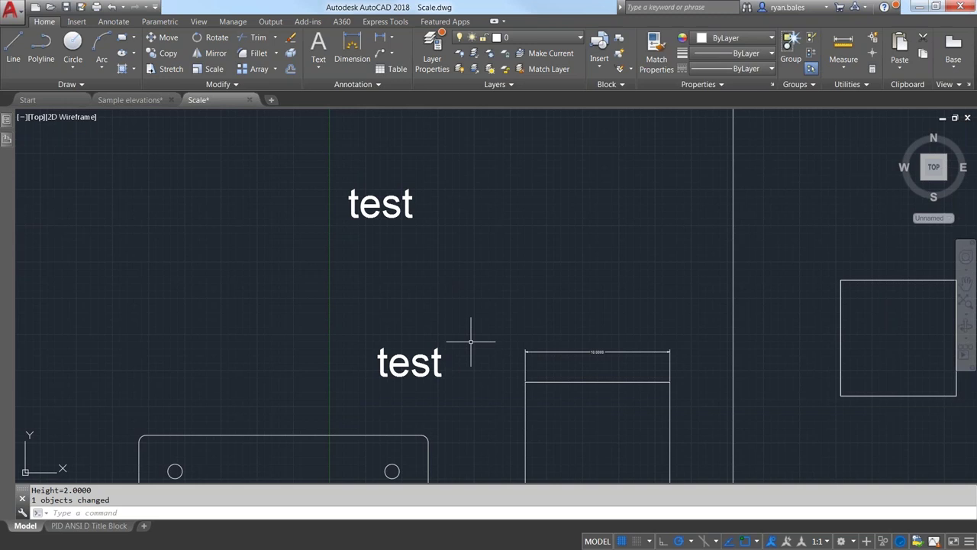
key(Return)
click(475, 380)
click(370, 321)
key(Return)
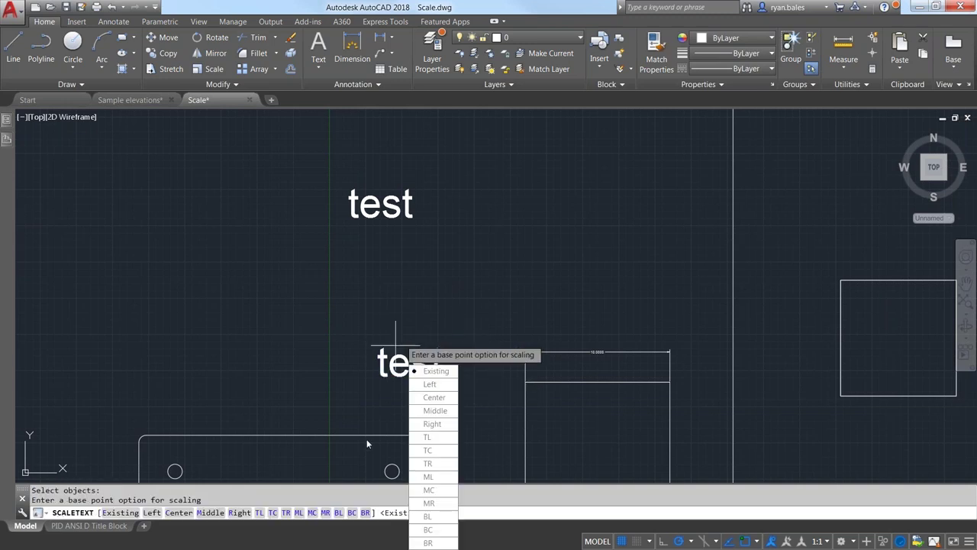
click(436, 371)
click(376, 512)
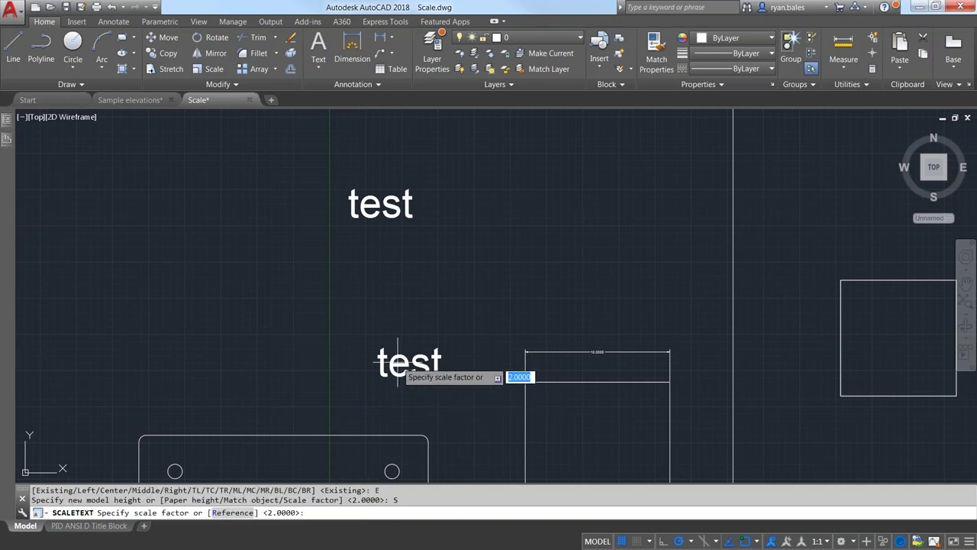
scroll(397, 374, up, 2)
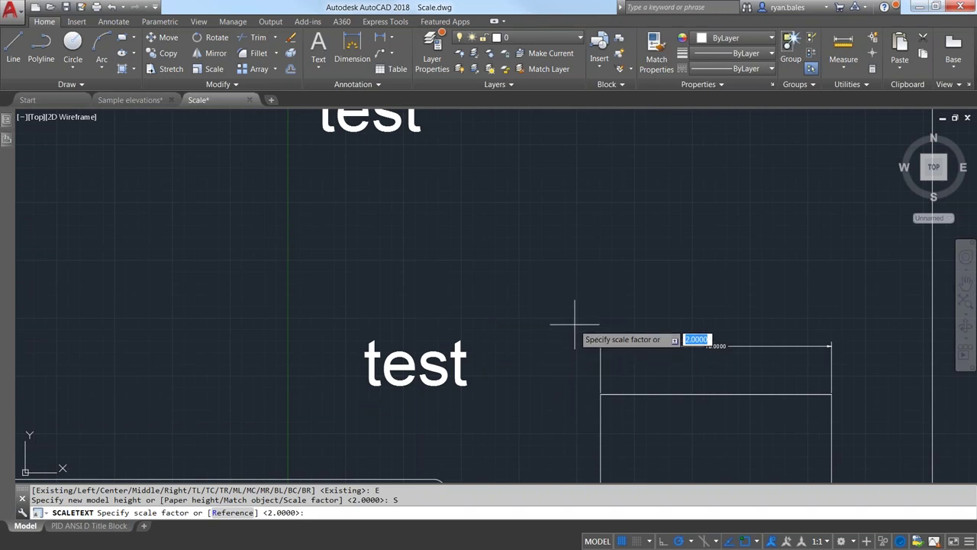
key(Escape)
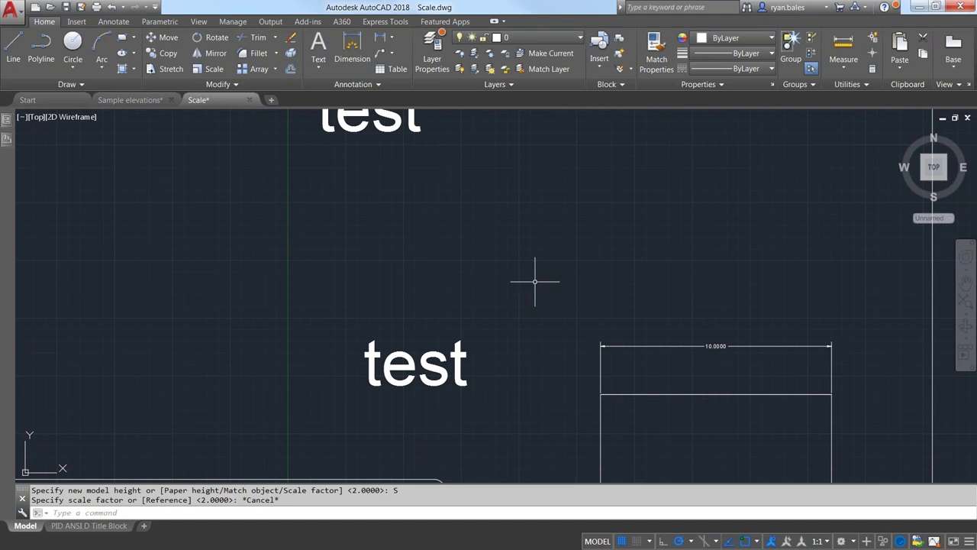
scroll(528, 297, down, 4)
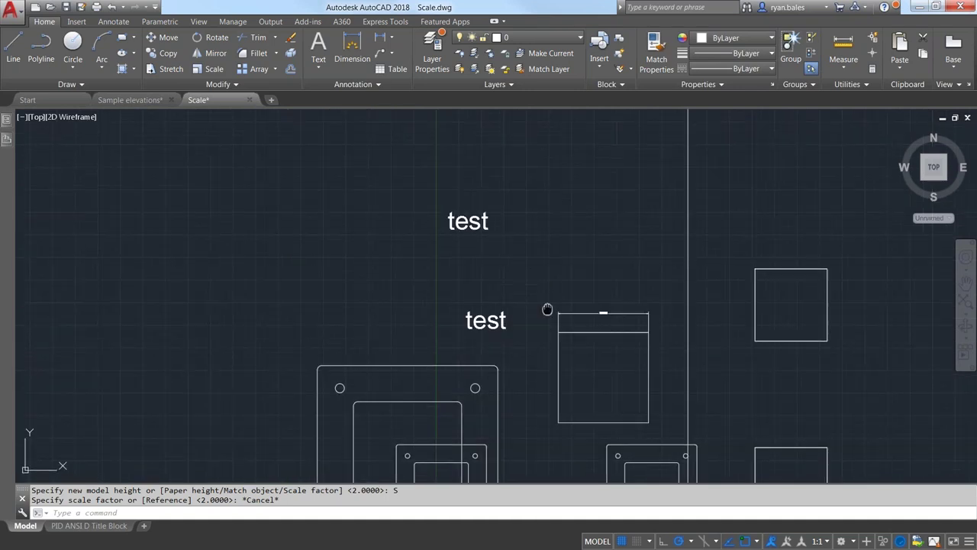
middle_drag(545, 310, 526, 258)
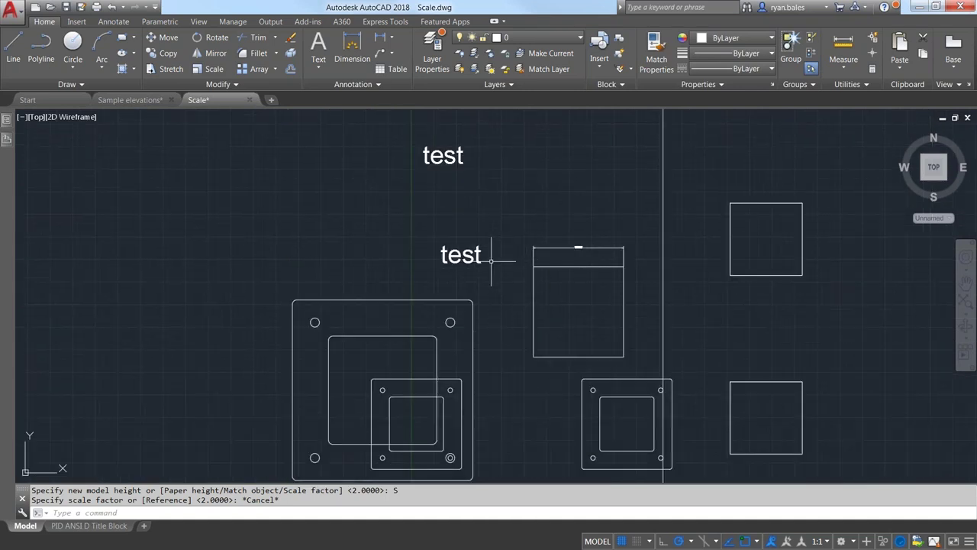
scroll(492, 261, up, 2)
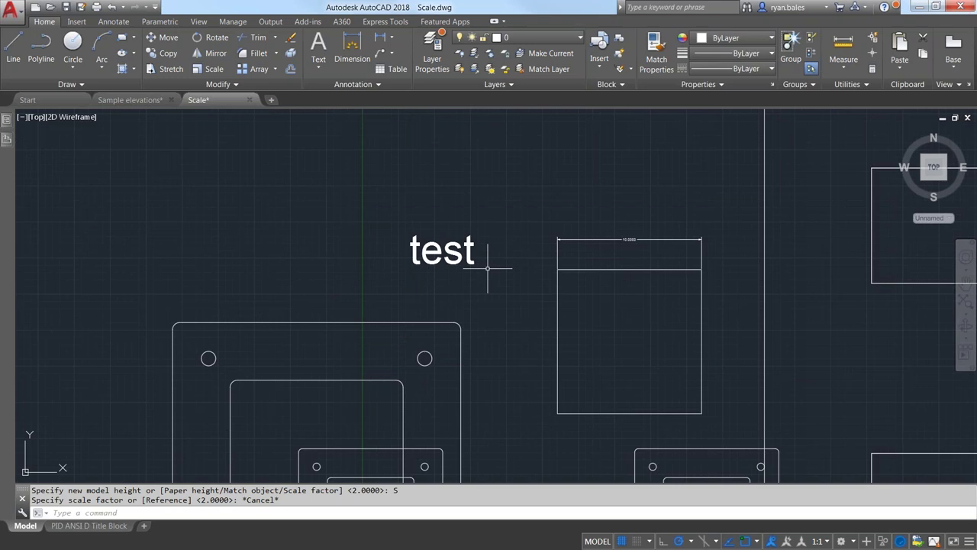
scroll(487, 267, down, 2)
middle_drag(497, 355, 494, 326)
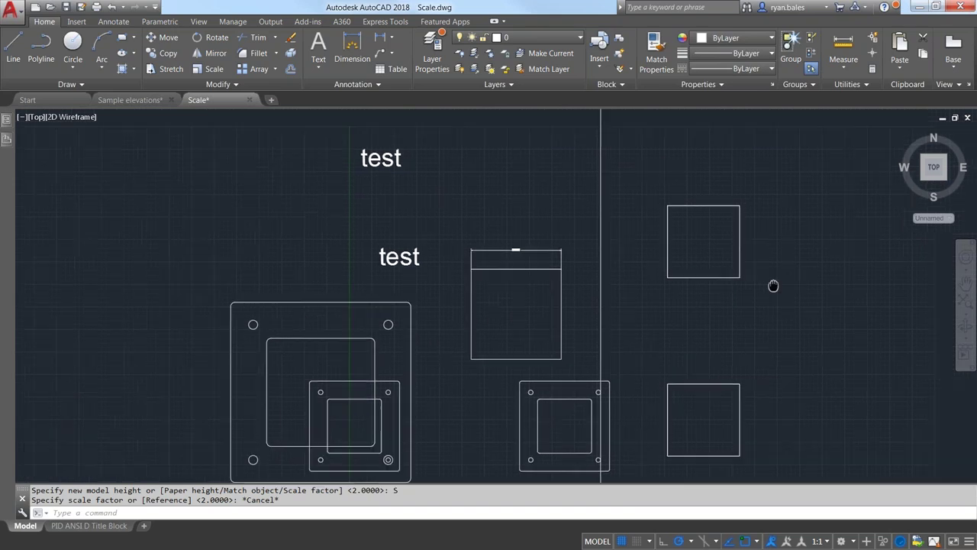
middle_drag(772, 283, 560, 363)
click(513, 294)
Check the box block's Scale X, Y and Z values in Properties, then delete the block
mouse_move(8, 116)
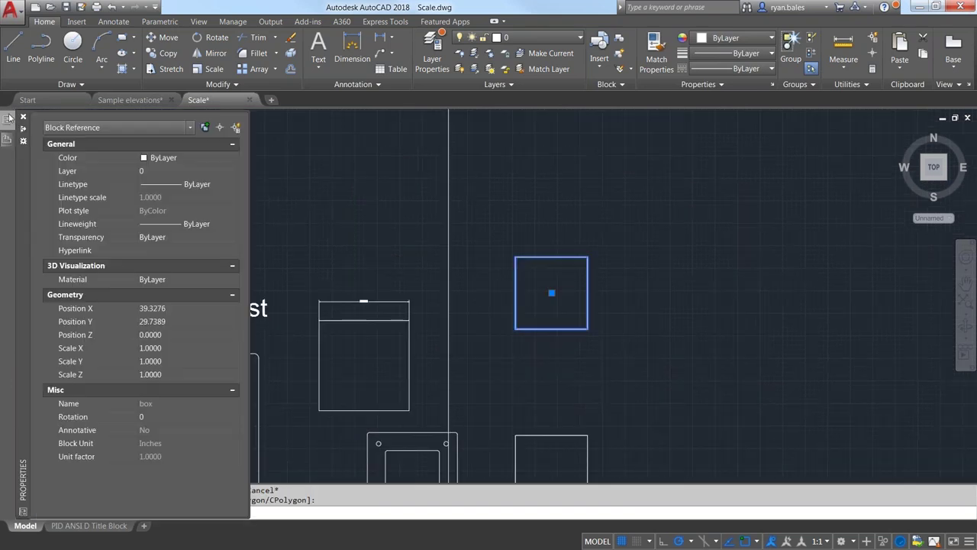
click(174, 348)
click(175, 361)
click(174, 374)
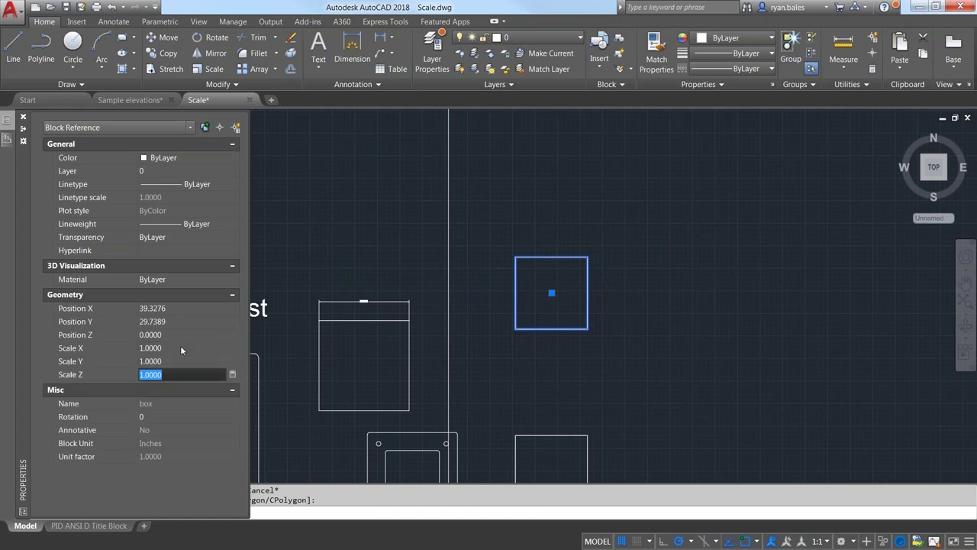
click(181, 348)
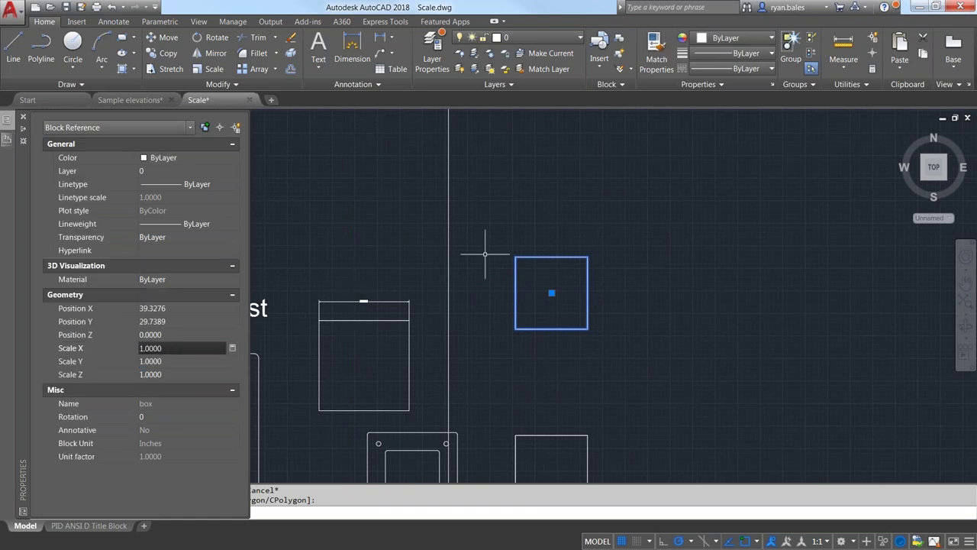
key(Delete)
Insert the box block with X, Y and Z scale factors all set to 2
text(i)
key(Return)
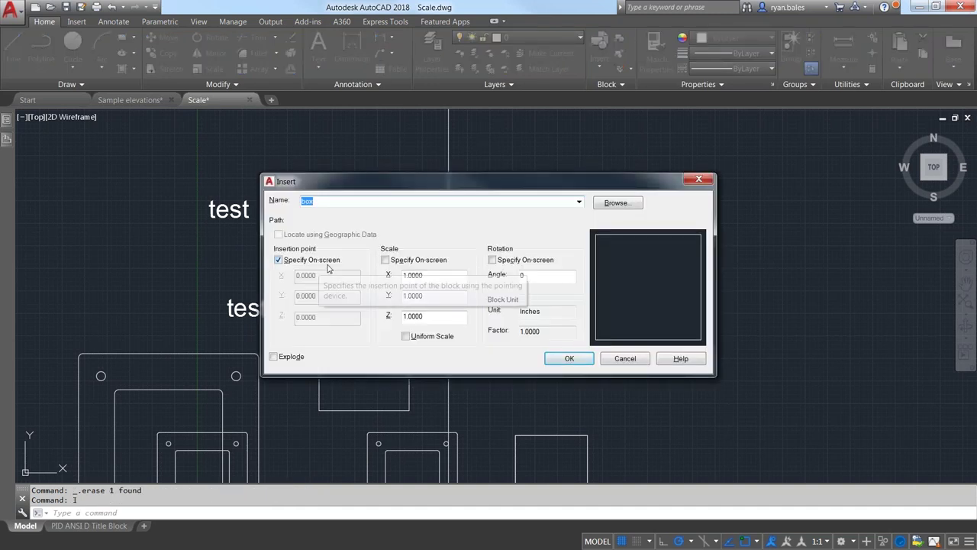
key(alt+s)
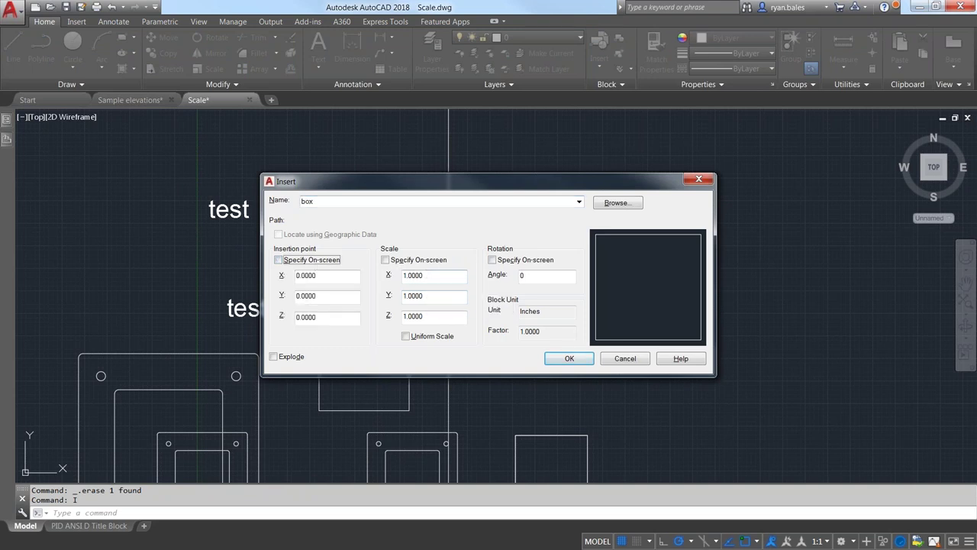
click(305, 264)
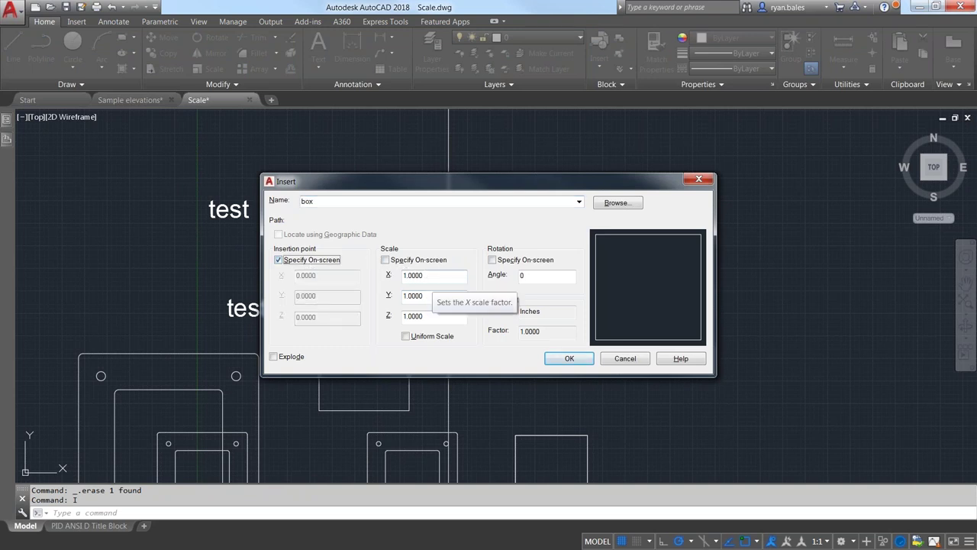
double_click(433, 279)
text(2)
double_click(435, 296)
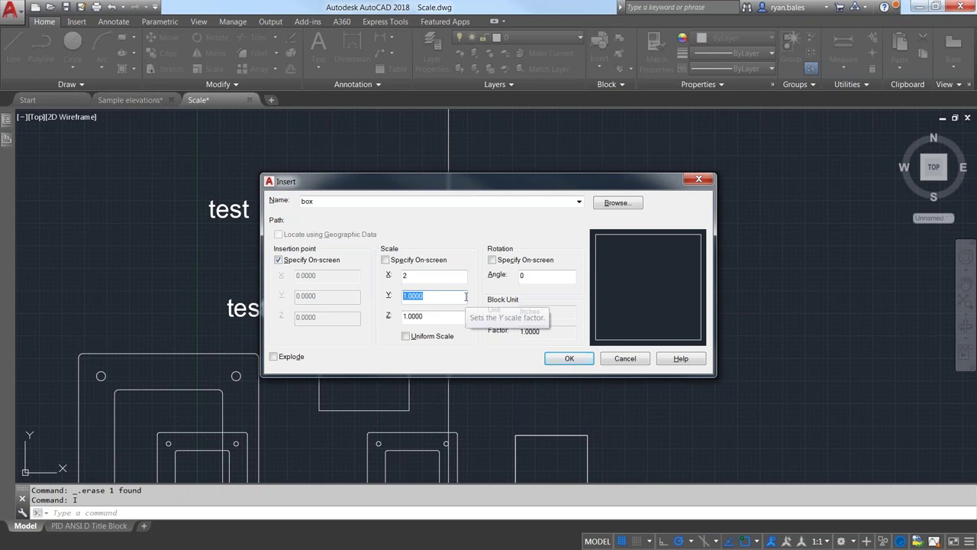
text(2)
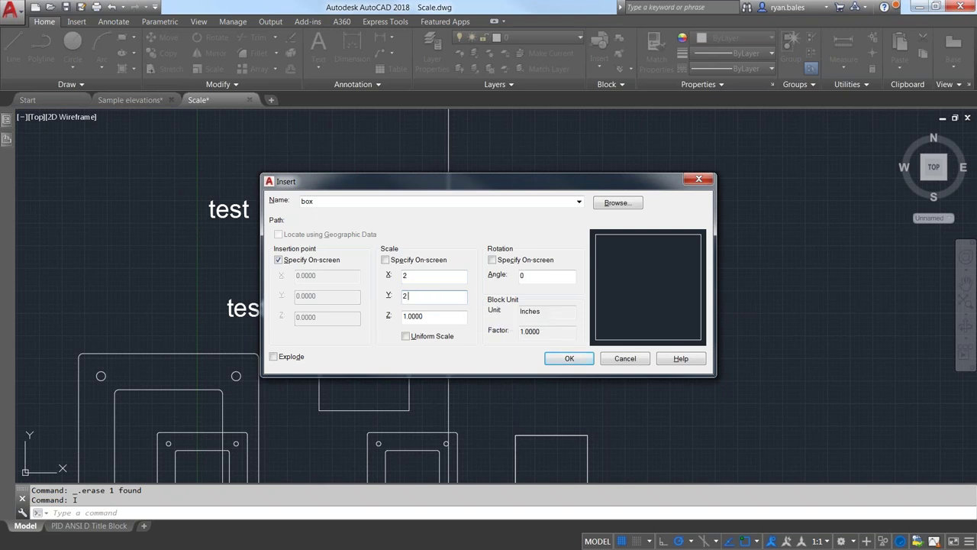
double_click(443, 313)
text(2)
click(569, 359)
Place the doubled box in the drawing and show its properties
click(546, 308)
click(619, 329)
click(411, 213)
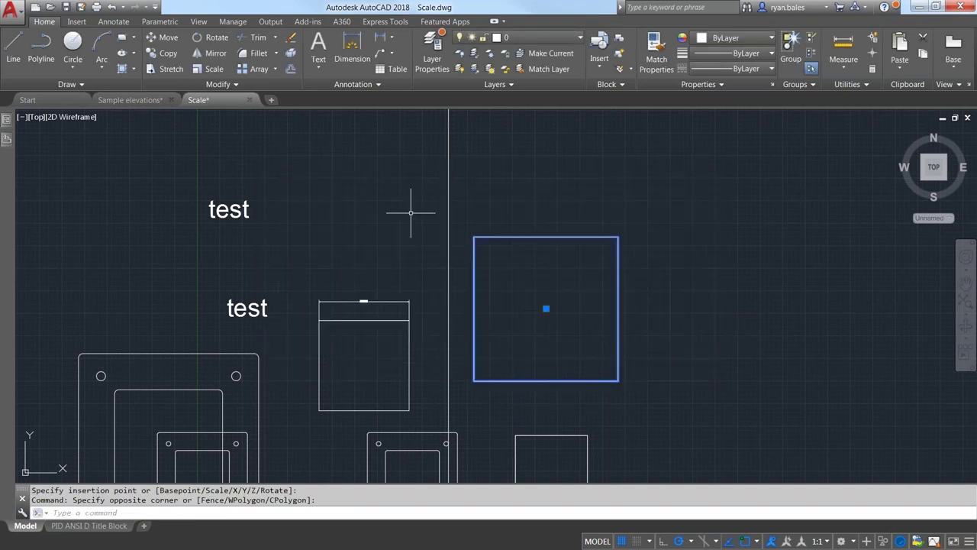
key(ctrl+1)
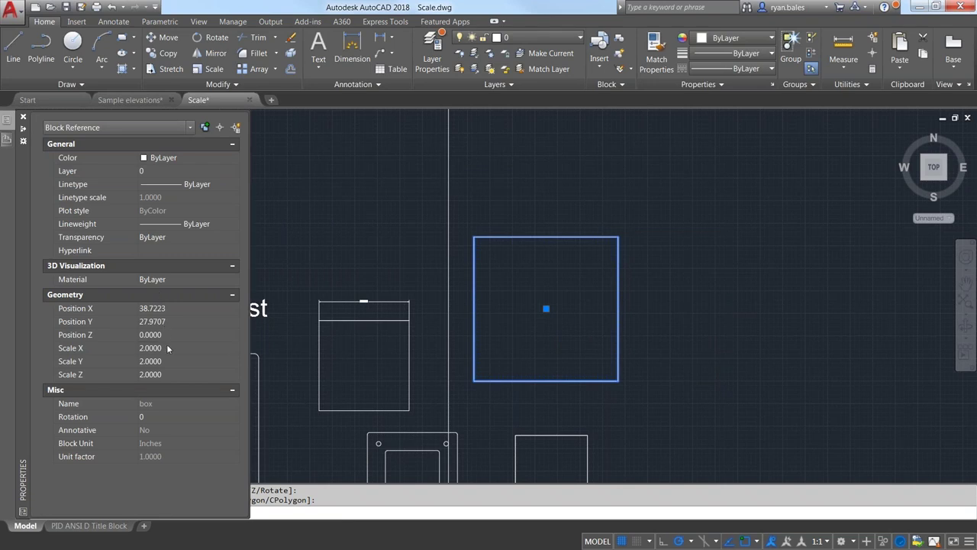
Set the placed box's X and Y scale back to 1 in Properties
click(168, 348)
text(1)
key(Tab)
text(1)
key(Tab)
key(ctrl+1)
key(Escape)
Orbit into a tilted 3D view and set the left box's X scale to 10
middle_drag(576, 392, 530, 310)
shift+middle_drag(497, 338, 461, 204)
scroll(461, 205, up, 3)
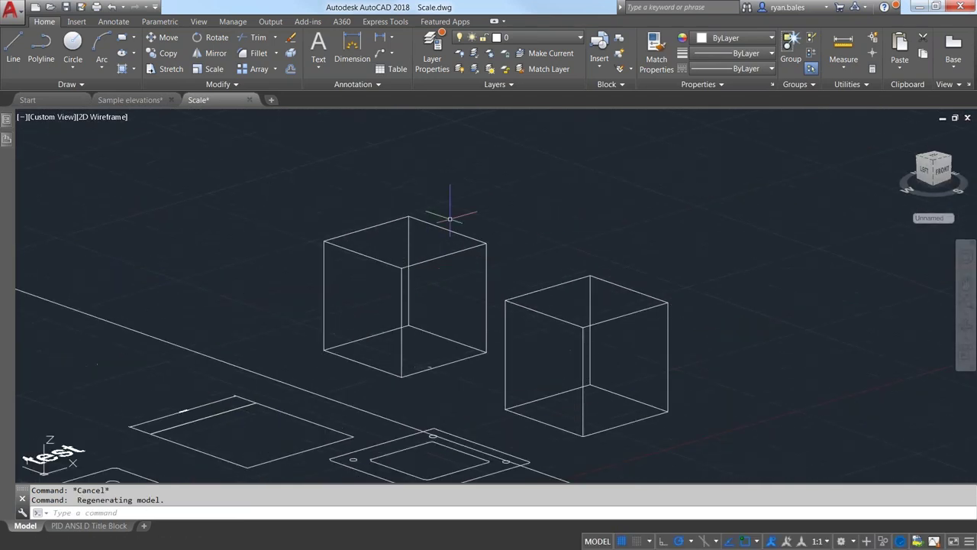
click(454, 233)
key(ctrl+1)
click(187, 348)
text(10)
key(Return)
Undo the stretch to restore the cube, then right-click the cube for its actions
key(ctrl+1)
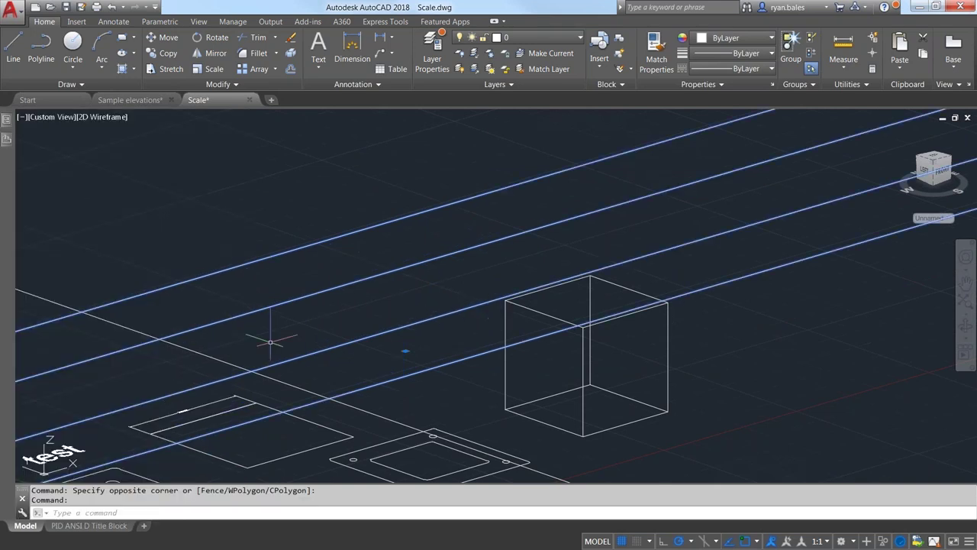
scroll(254, 321, down, 6)
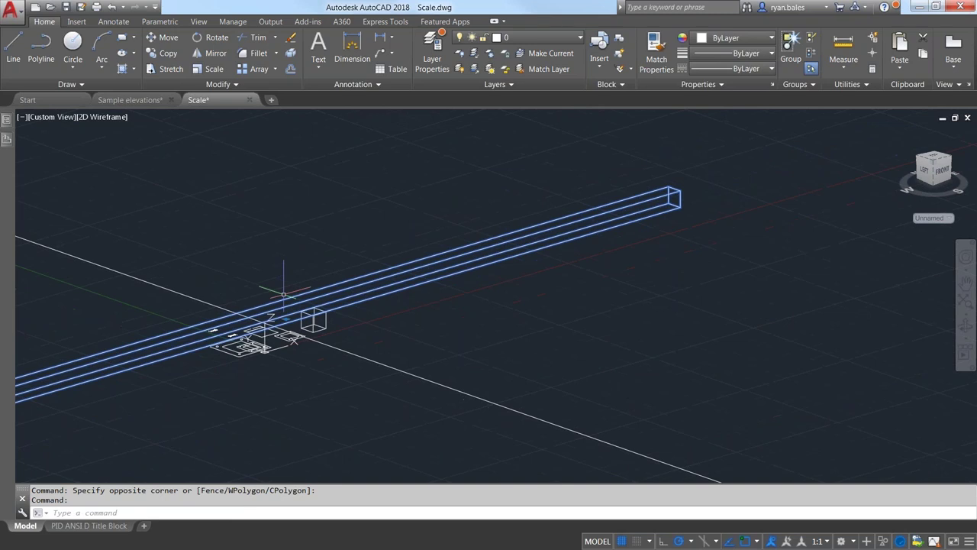
middle_drag(658, 186, 510, 277)
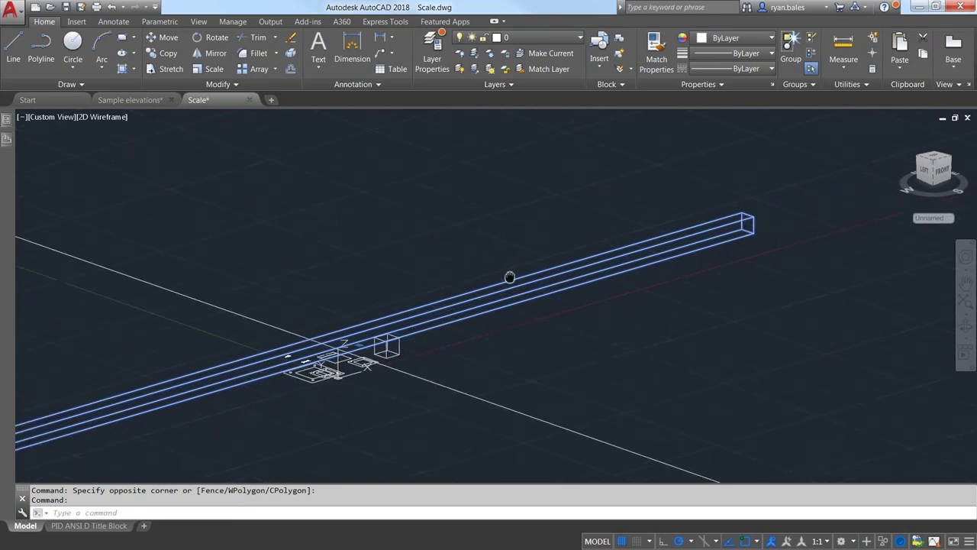
key(ctrl+z)
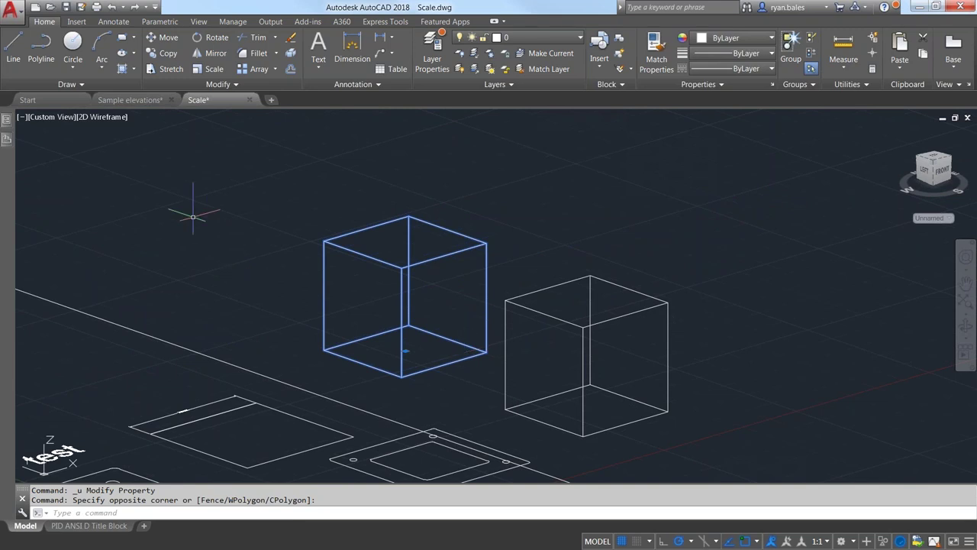
click(15, 122)
right_click(378, 196)
In the Block Editor set the box block's Scale uniformly to Yes and save the change to box
click(419, 244)
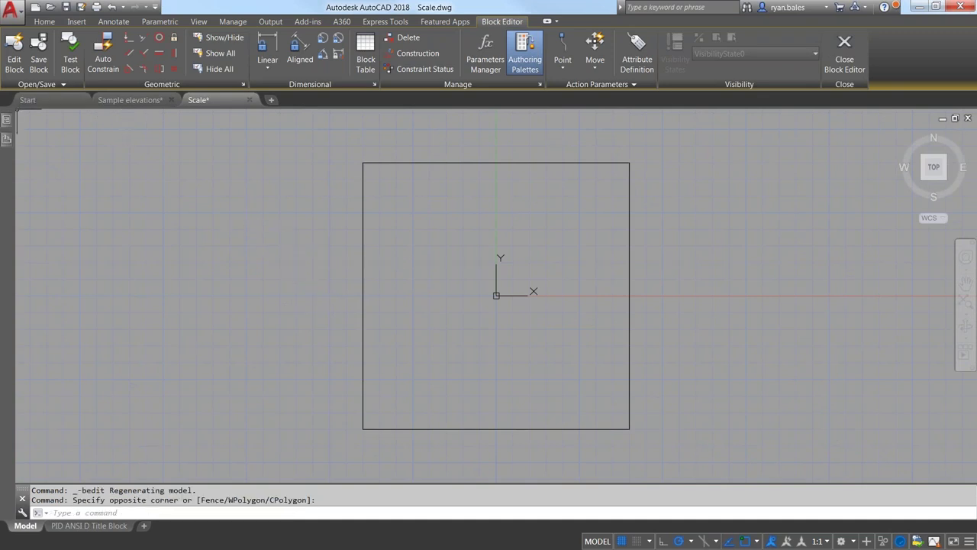
mouse_move(7, 187)
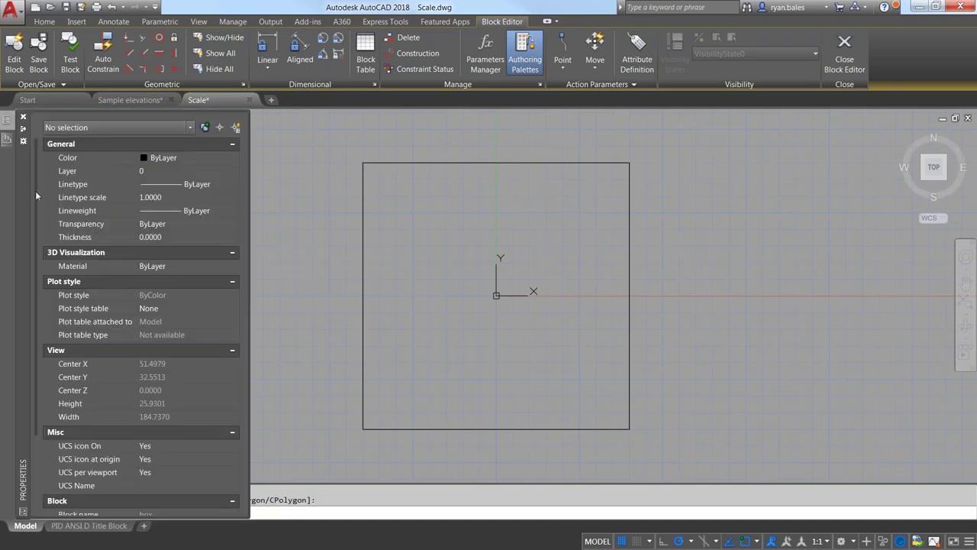
scroll(37, 243, down, 5)
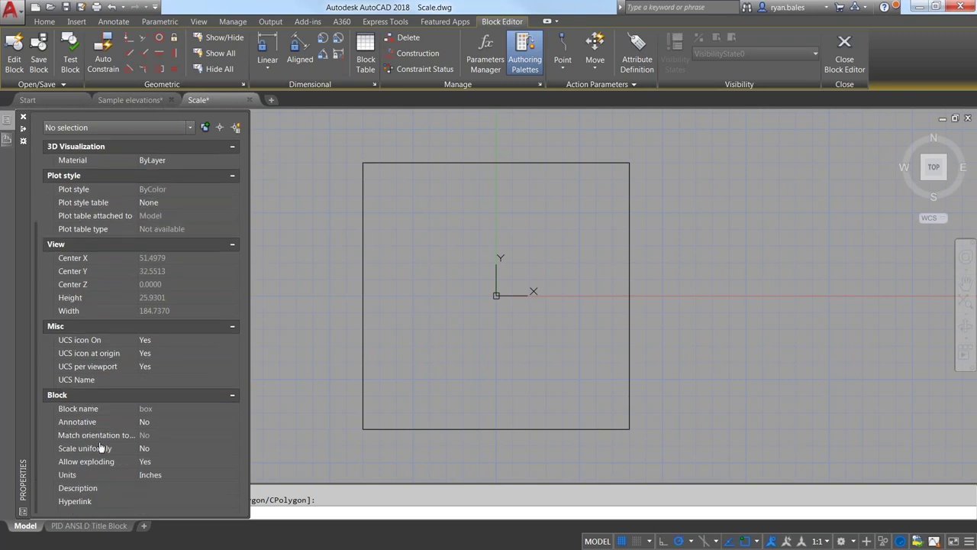
click(155, 451)
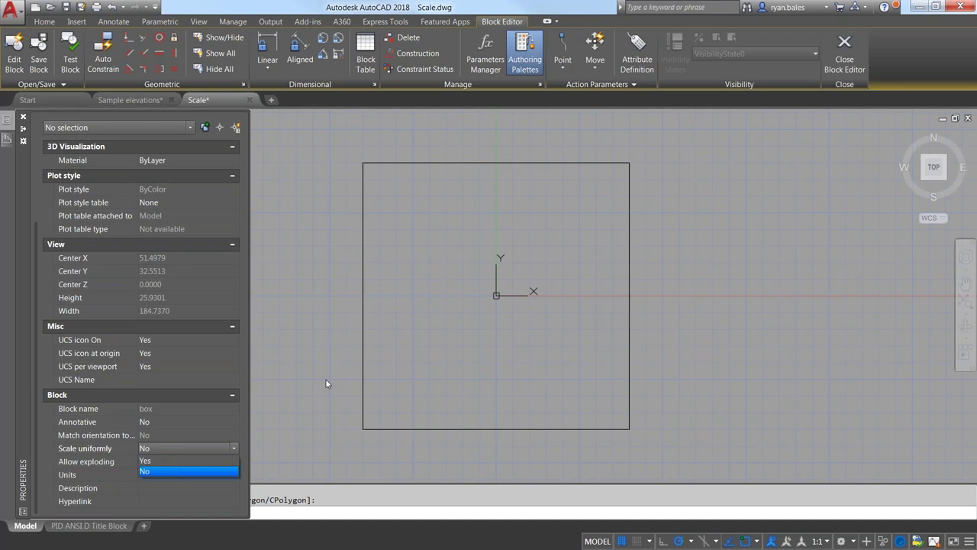
click(311, 406)
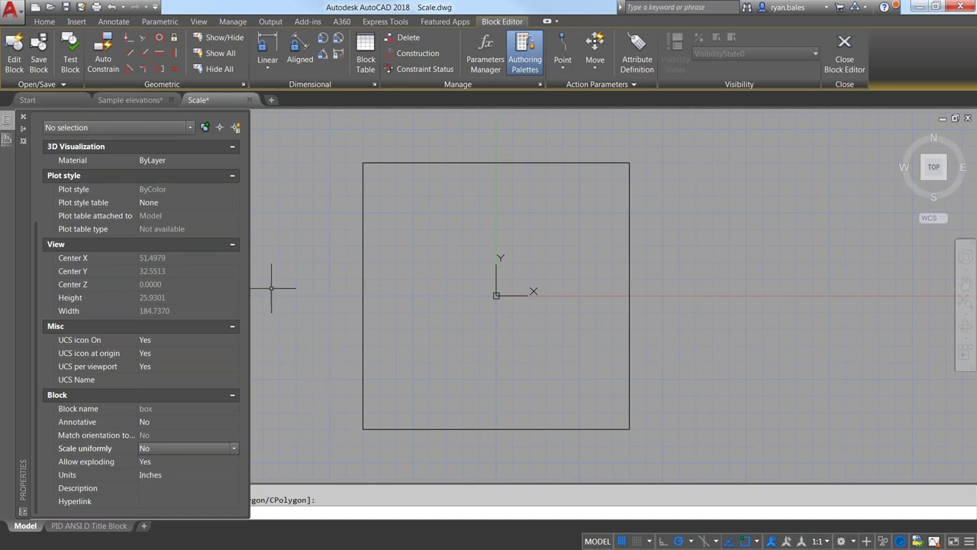
click(179, 449)
click(153, 460)
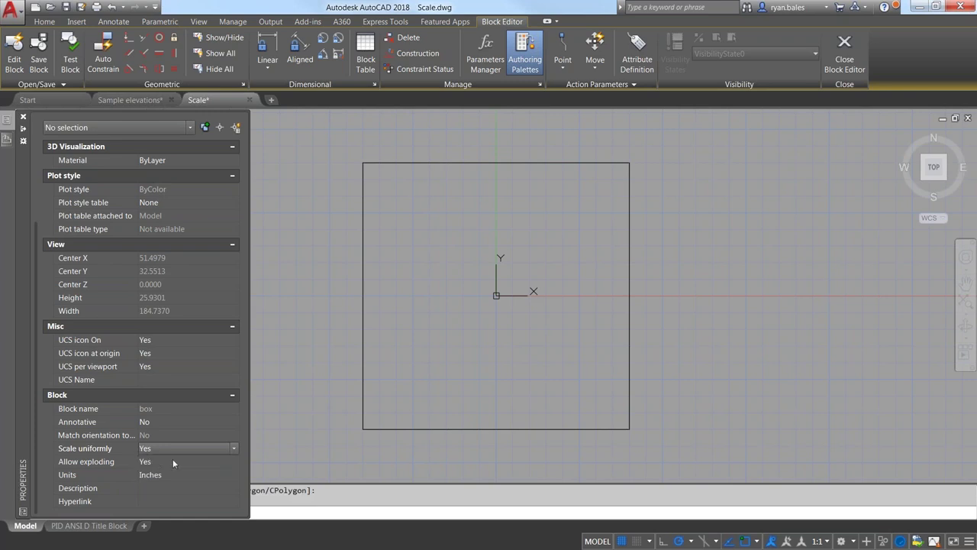
click(845, 61)
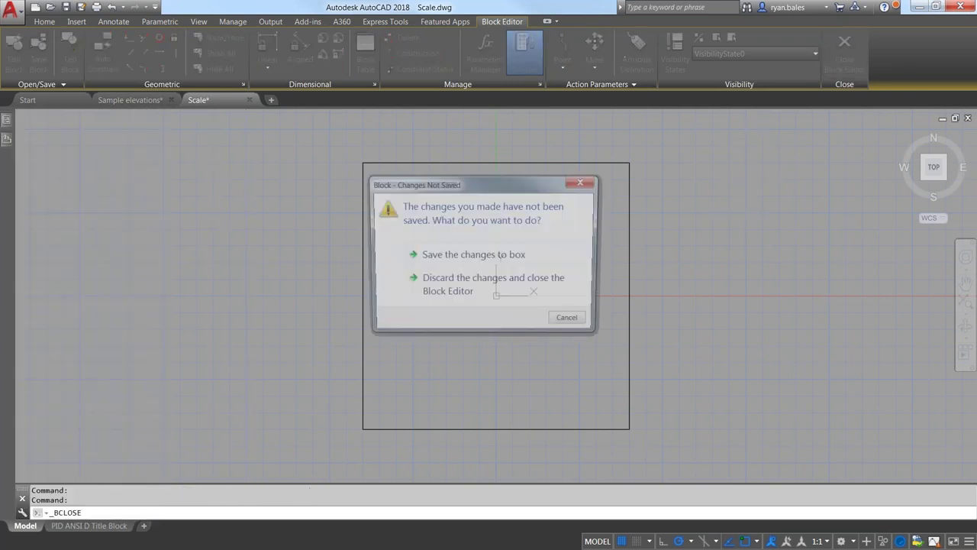
click(474, 256)
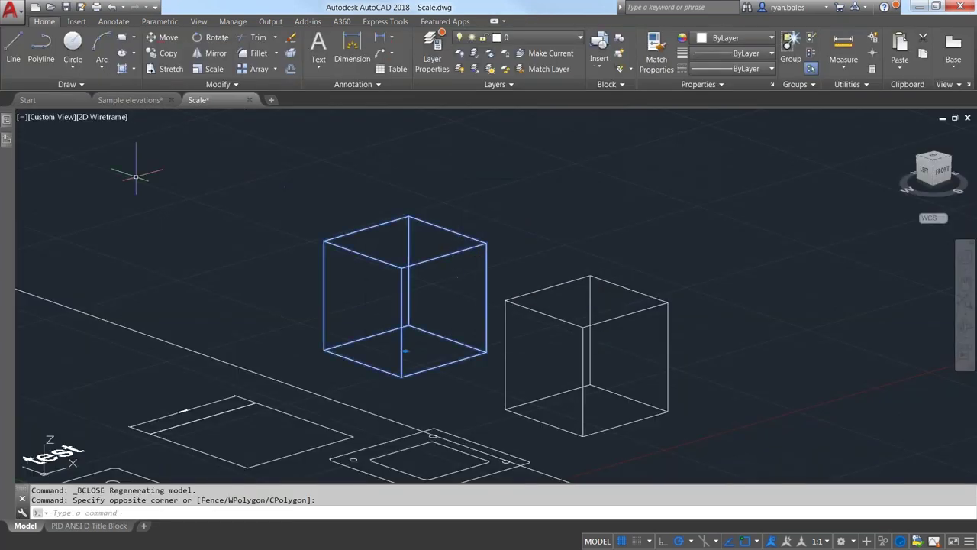
mouse_move(121, 267)
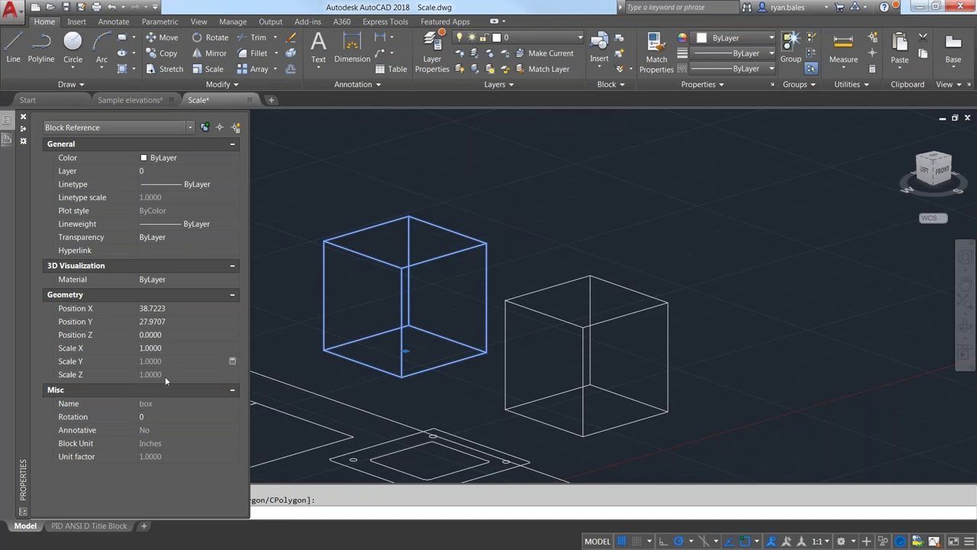
click(163, 347)
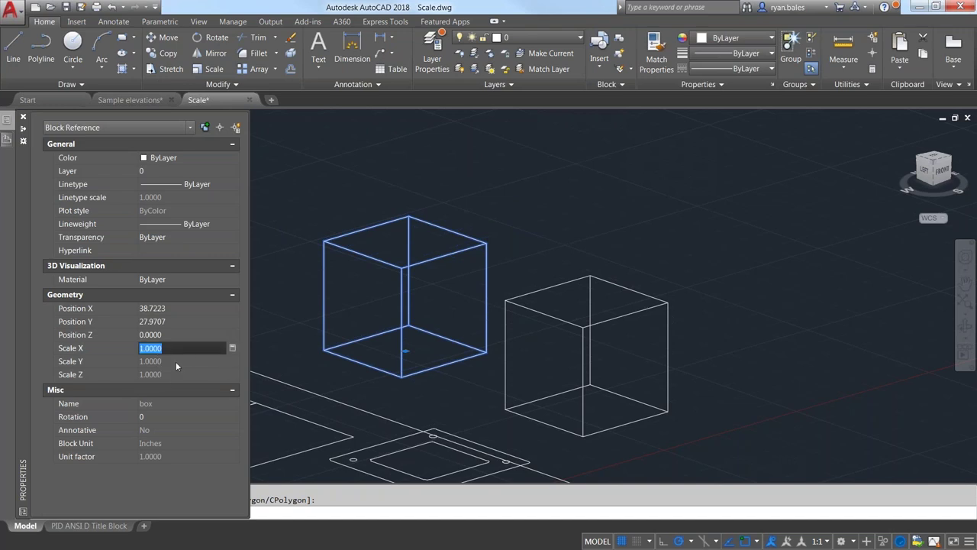
text(3)
key(Return)
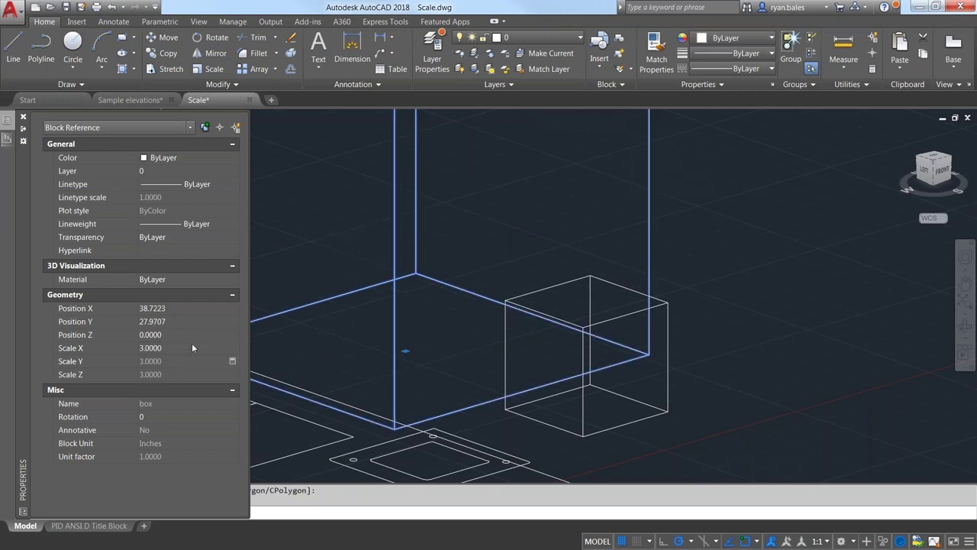
scroll(459, 300, down, 4)
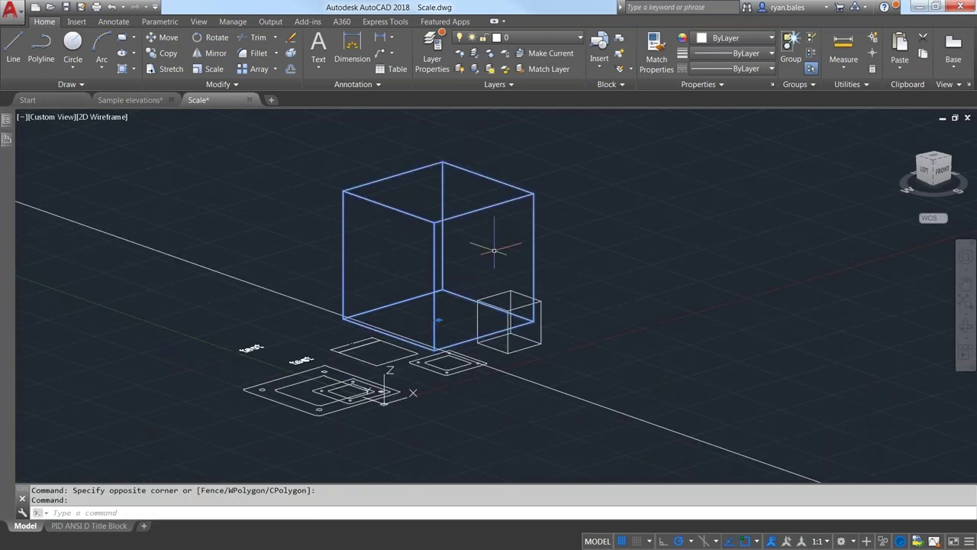
key(ctrl+z)
key(ctrl+z)
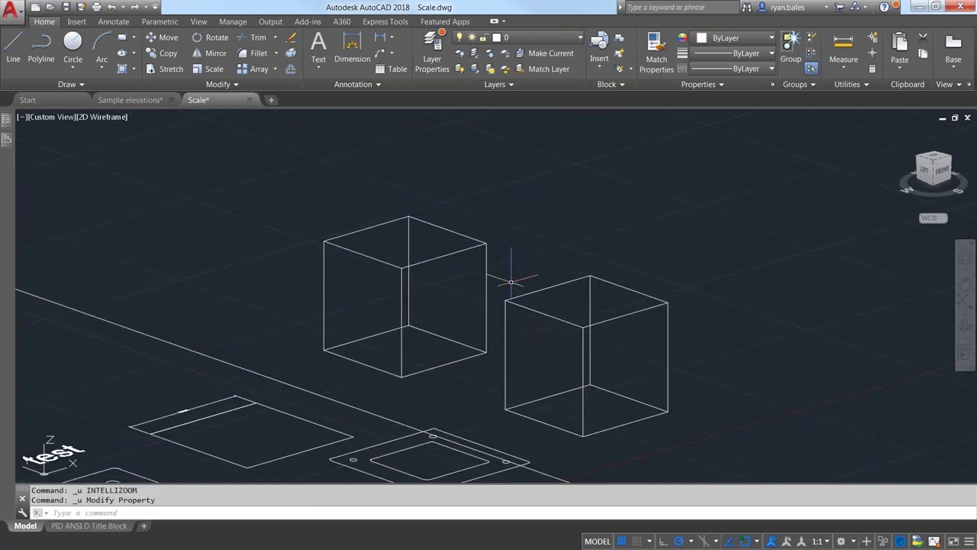
mouse_move(556, 412)
middle_down()
mouse_move(567, 354)
mouse_move(606, 261)
middle_up()
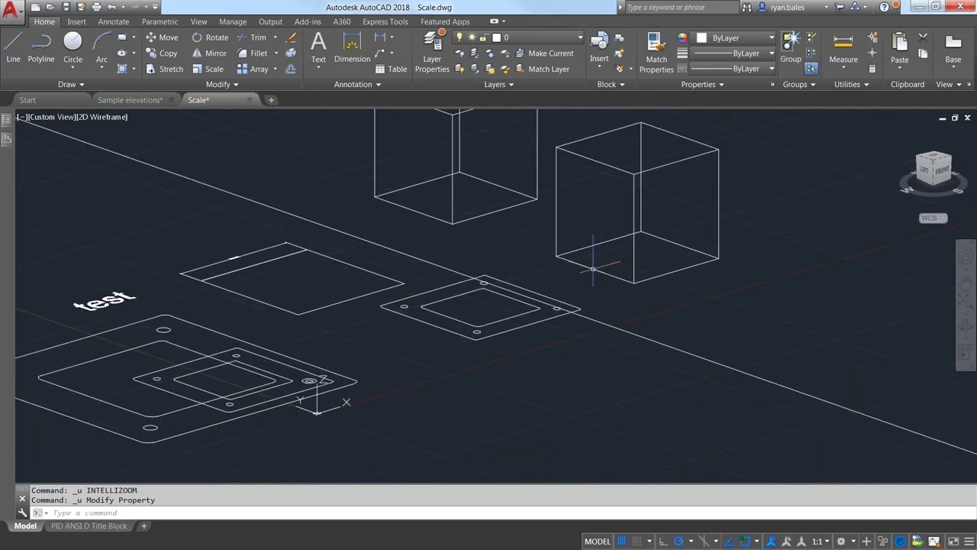
middle_drag(462, 267, 609, 290)
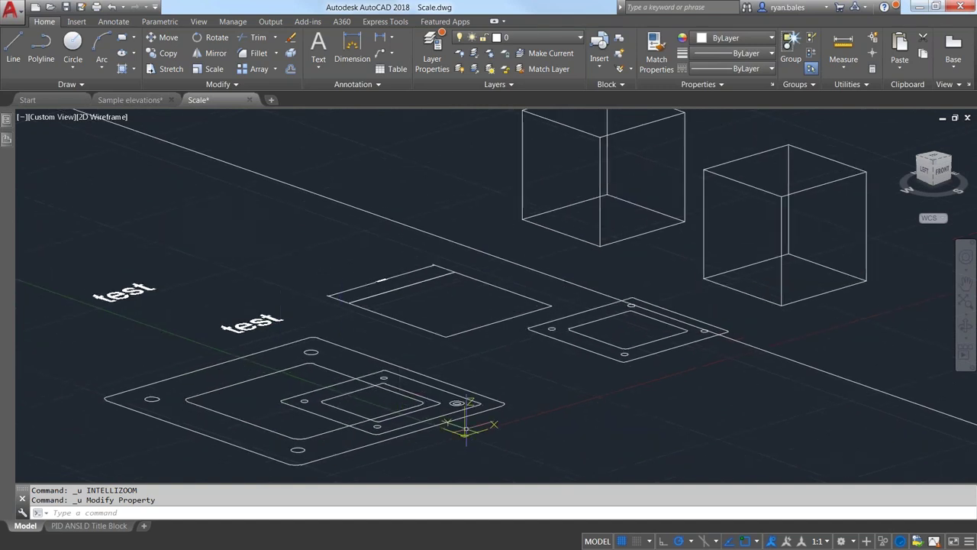
mouse_move(668, 356)
middle_down()
mouse_move(635, 349)
mouse_move(484, 392)
middle_up()
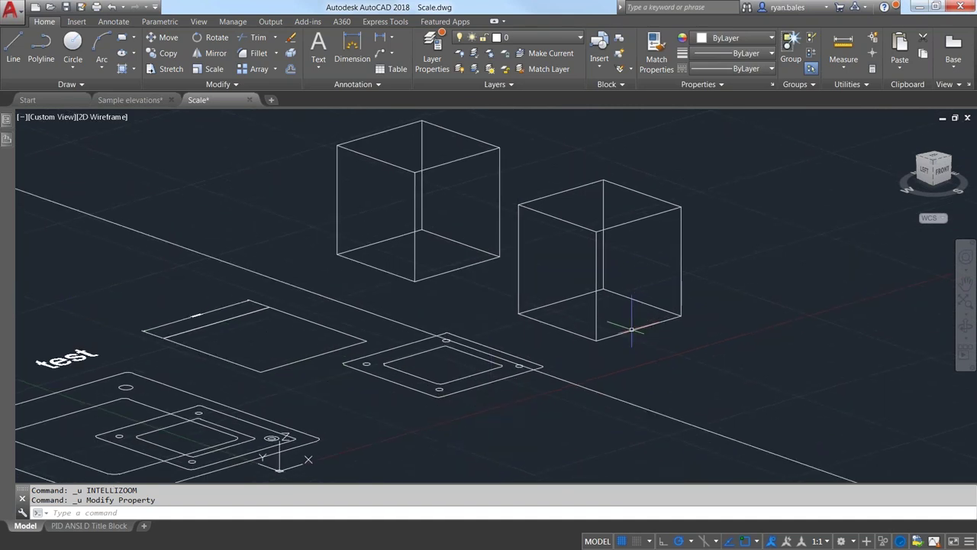
middle_drag(528, 326, 574, 318)
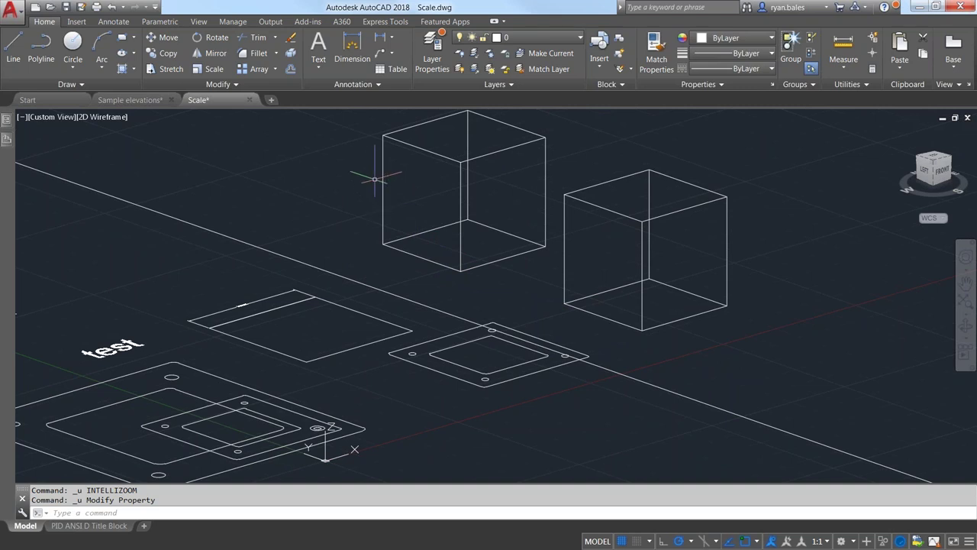
text(3DSCALE)
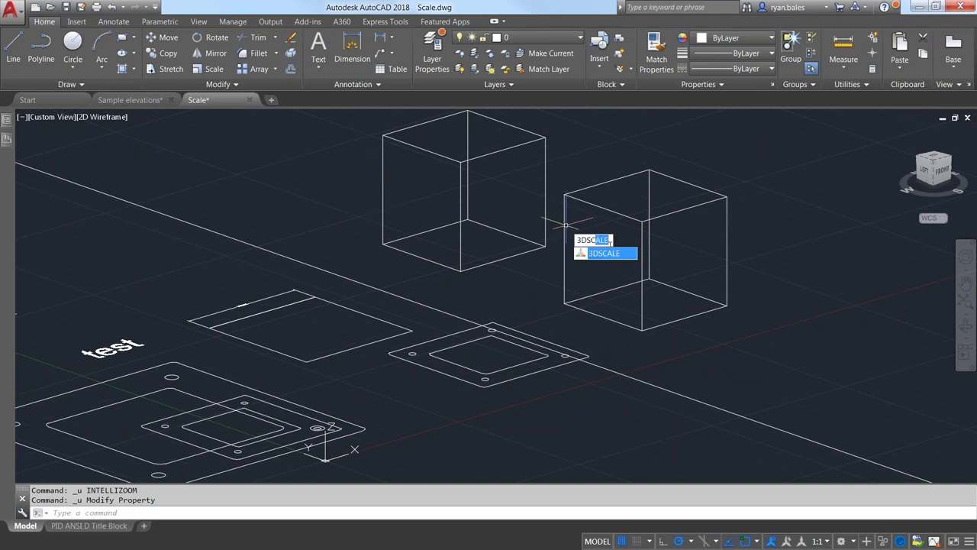
key(Return)
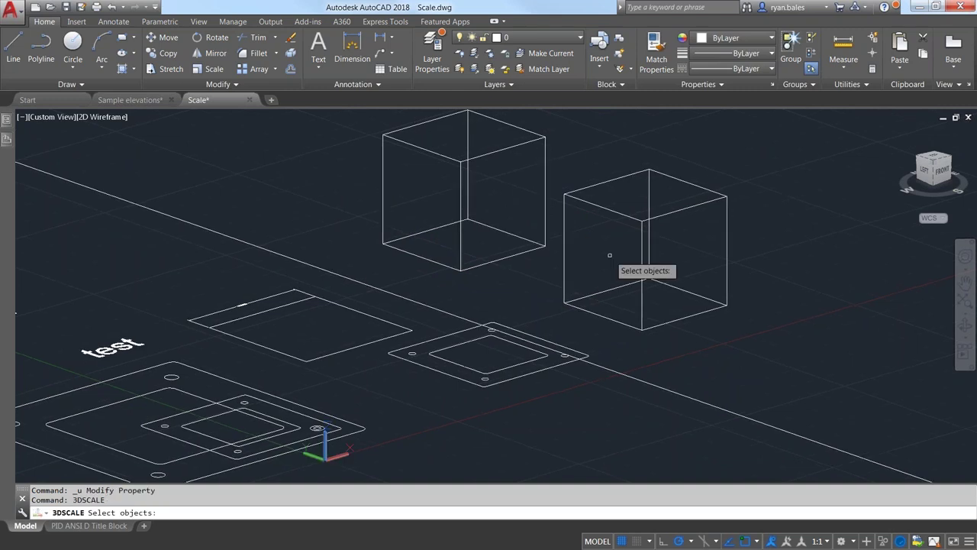
click(644, 246)
key(Return)
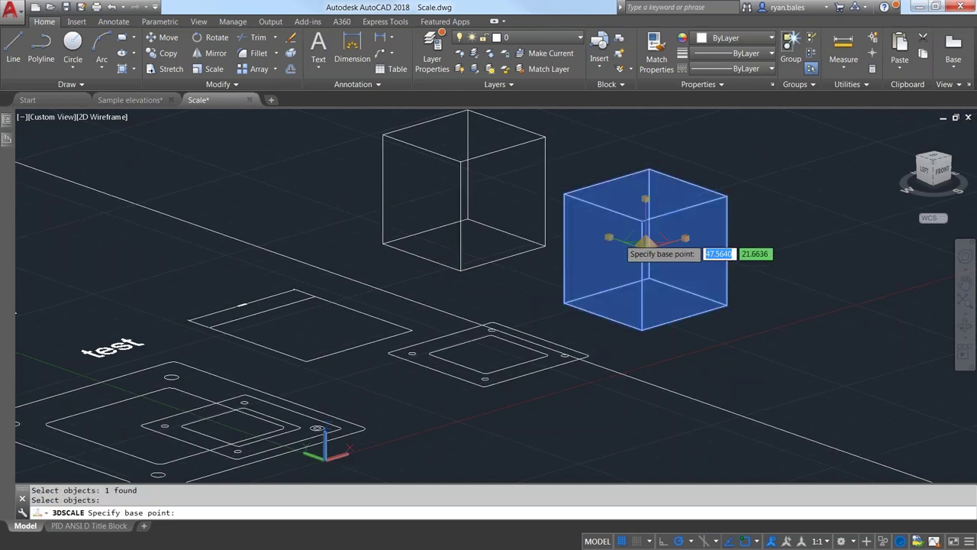
shift+middle_drag(798, 259, 665, 306)
scroll(681, 304, up, 2)
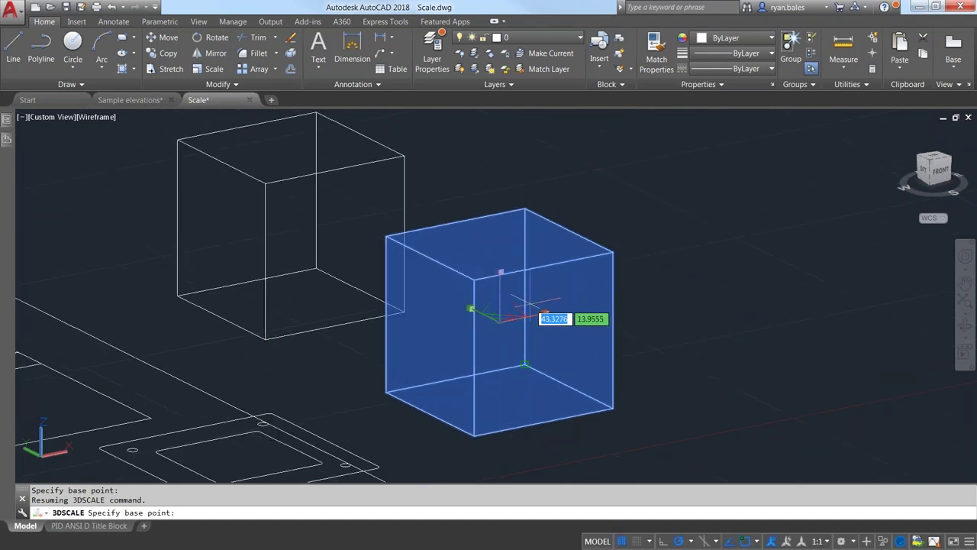
right_click(523, 318)
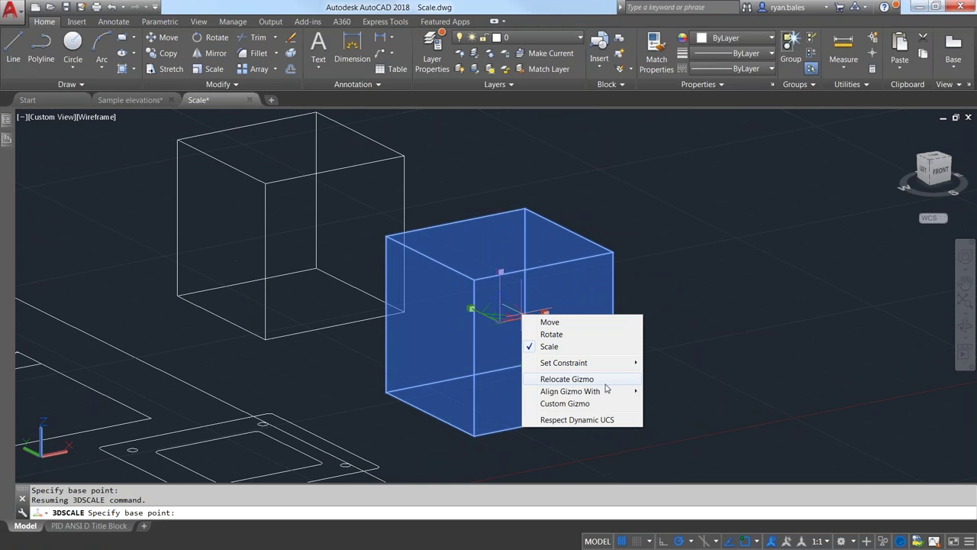
click(563, 347)
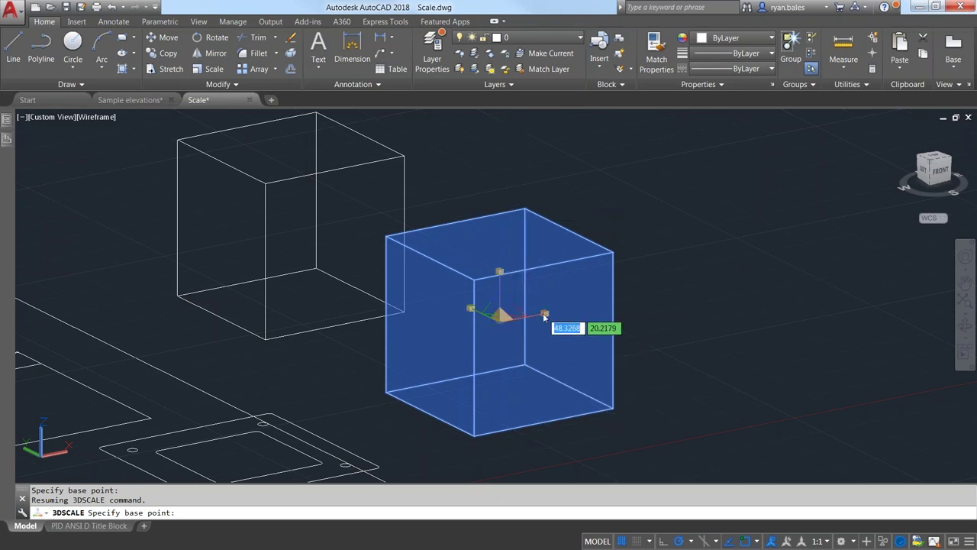
click(500, 309)
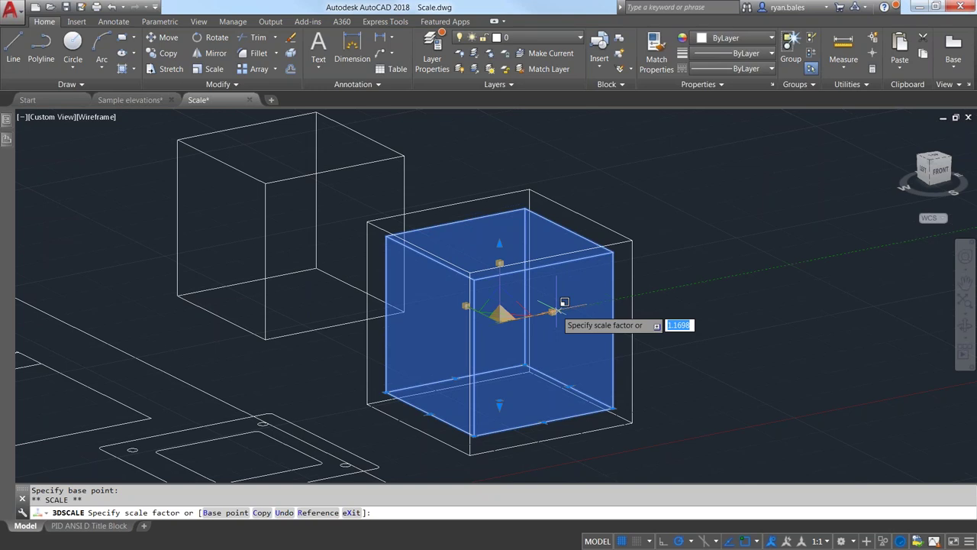
click(564, 303)
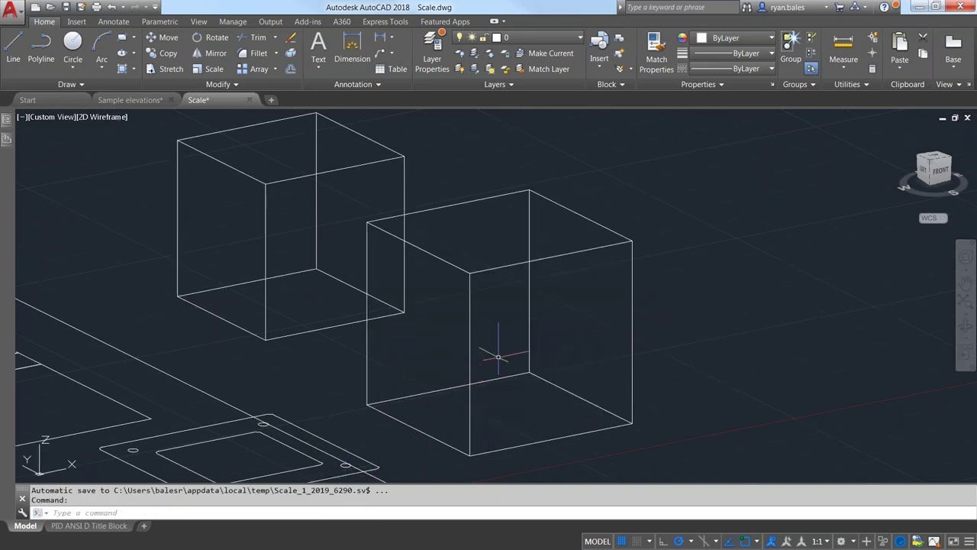
key(ctrl+z)
text(sc)
key(Return)
click(588, 191)
Start 3DSCALE on the right cube, pick a base point, then cancel without scaling
key(Escape)
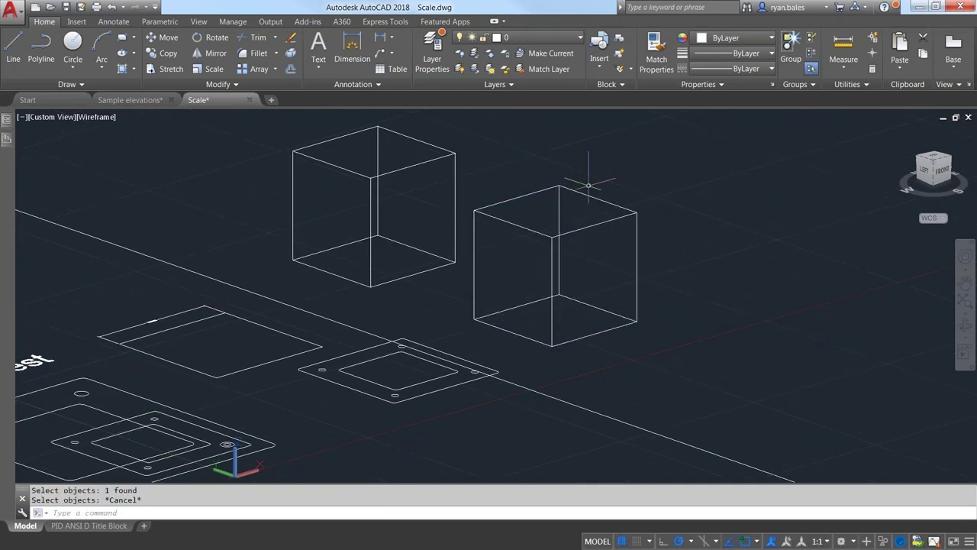
text(3DSCALE)
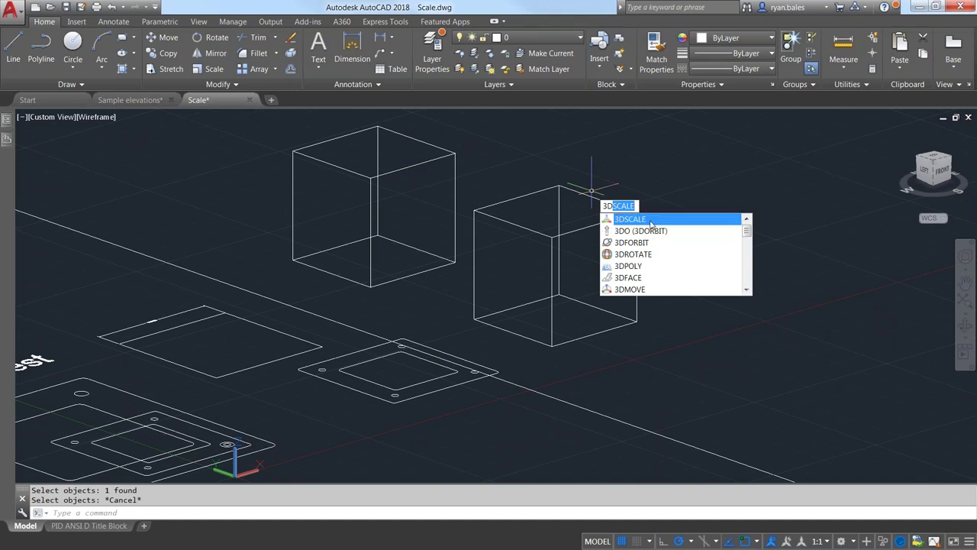
click(651, 221)
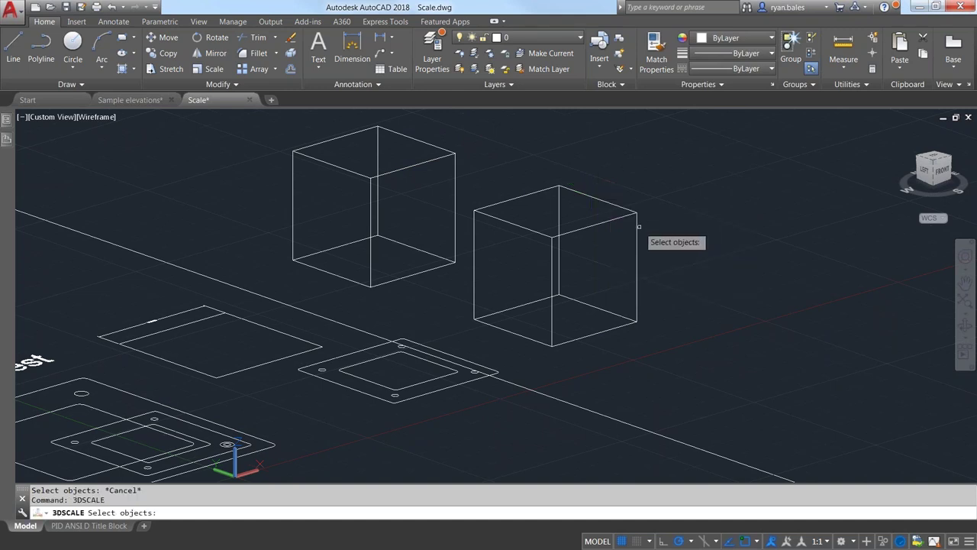
click(635, 223)
key(Return)
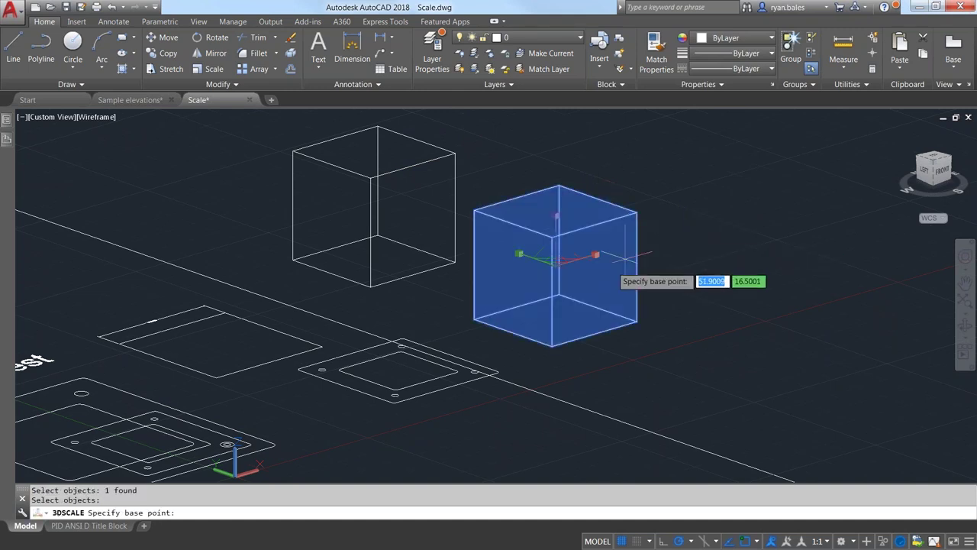
scroll(632, 246, up, 3)
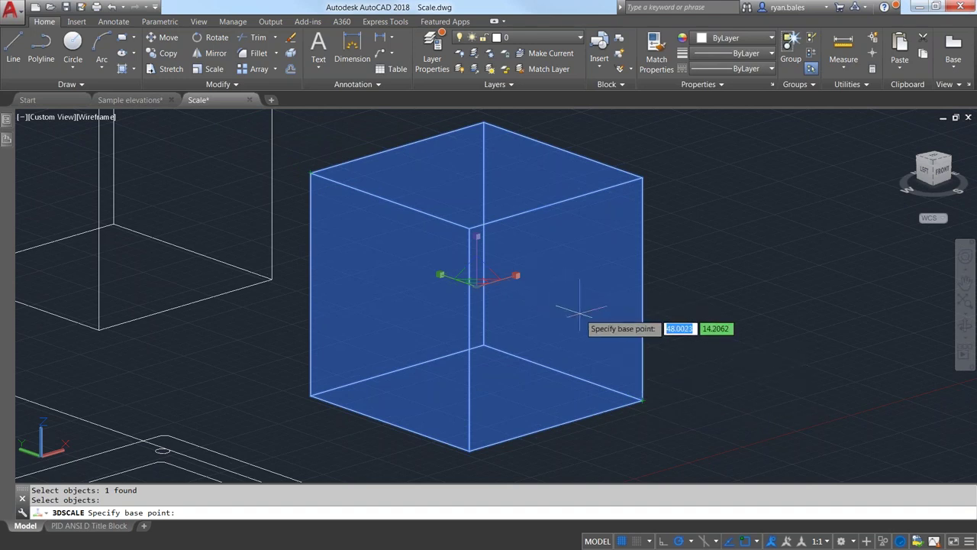
click(741, 313)
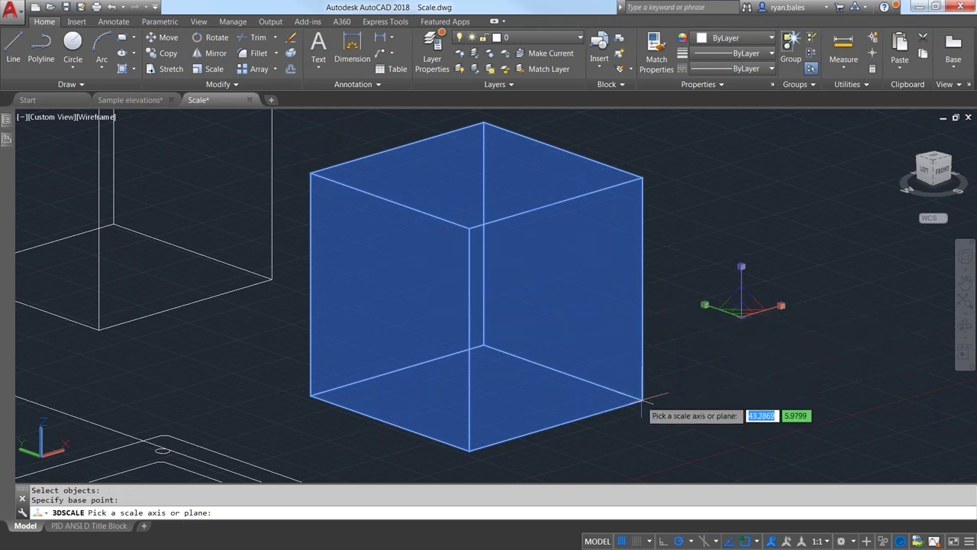
key(Escape)
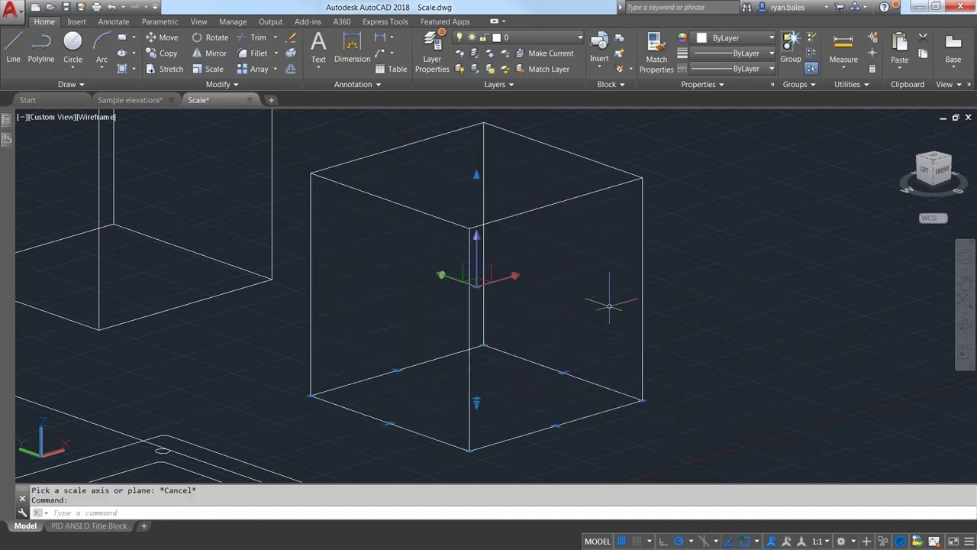
Cycle the gizmo to Scale mode, exit unchanged, and switch to the PID ANSI D Title Block layout
shift+middle_drag(530, 304, 526, 283)
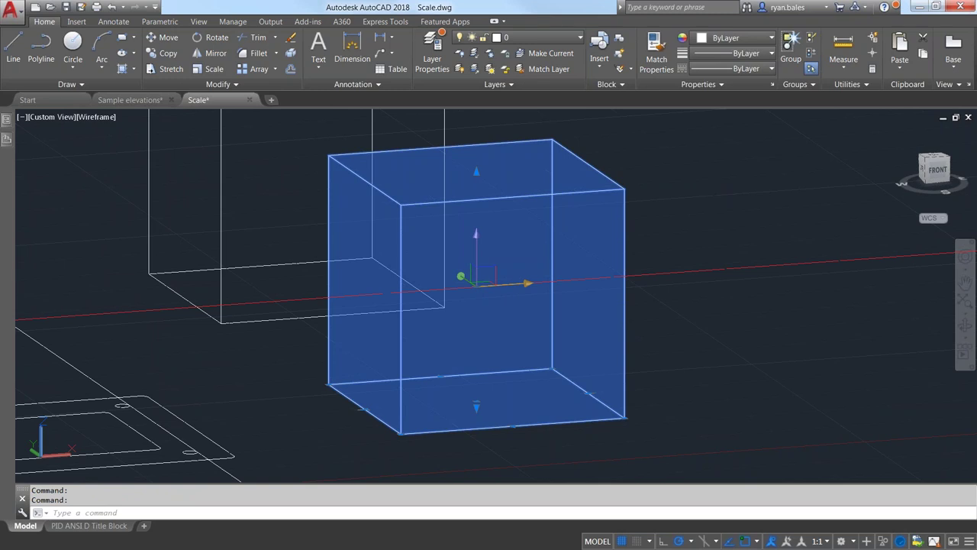
click(525, 285)
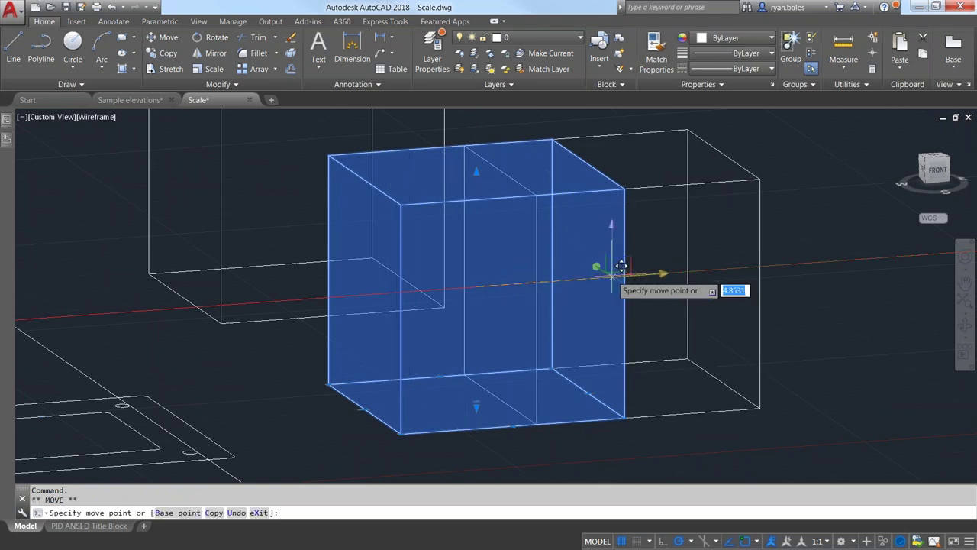
key(space)
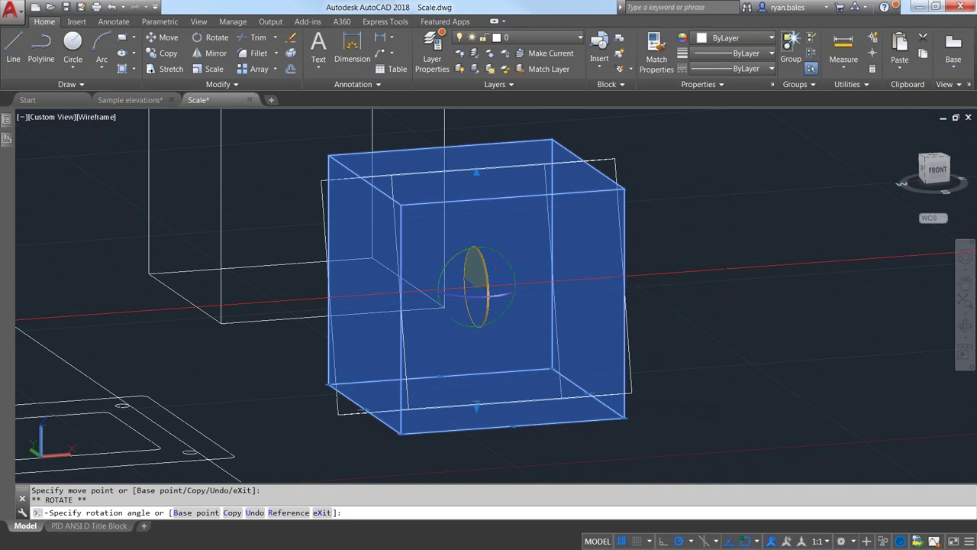
key(space)
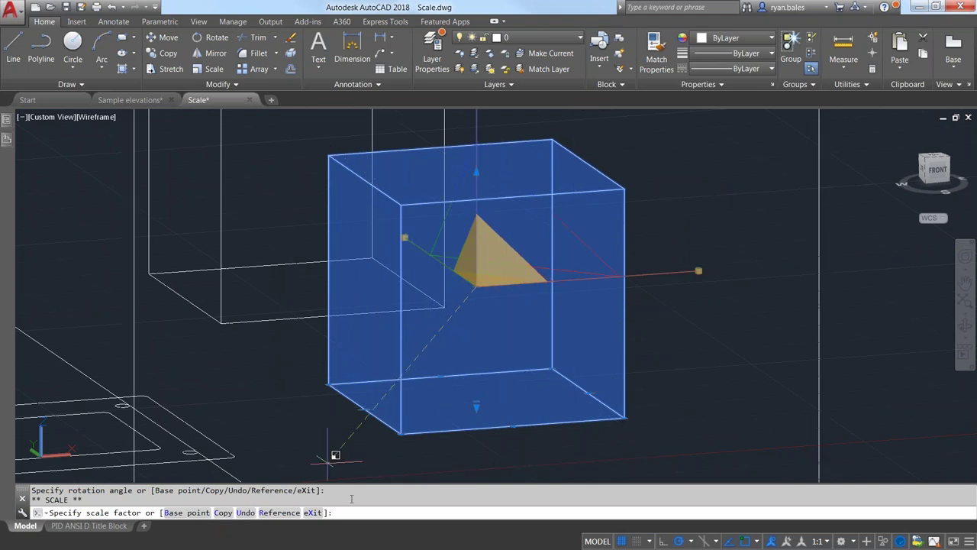
click(313, 513)
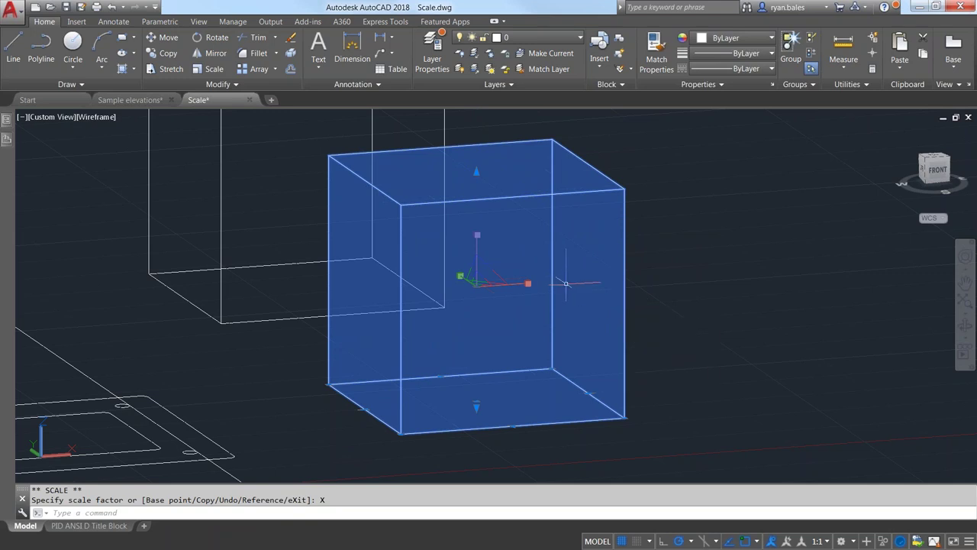
key(Escape)
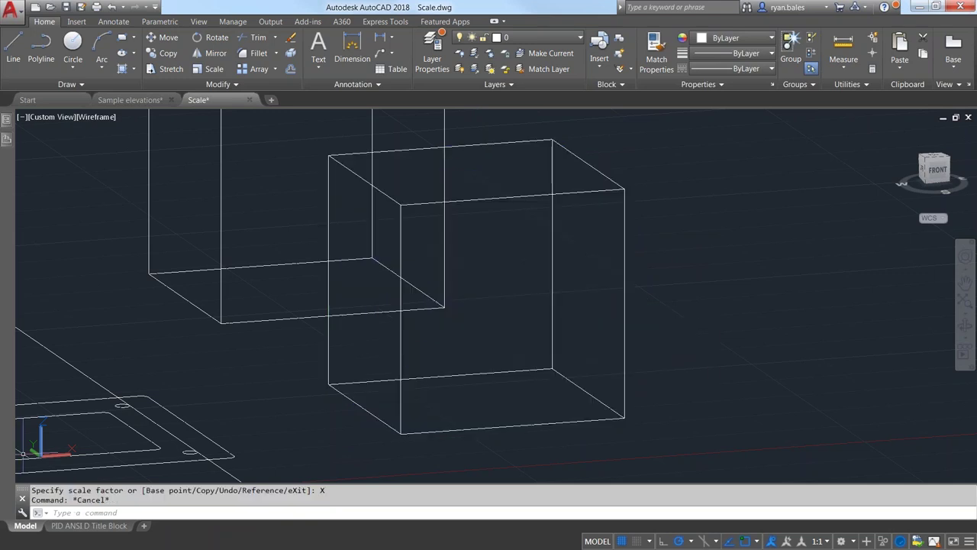
click(61, 525)
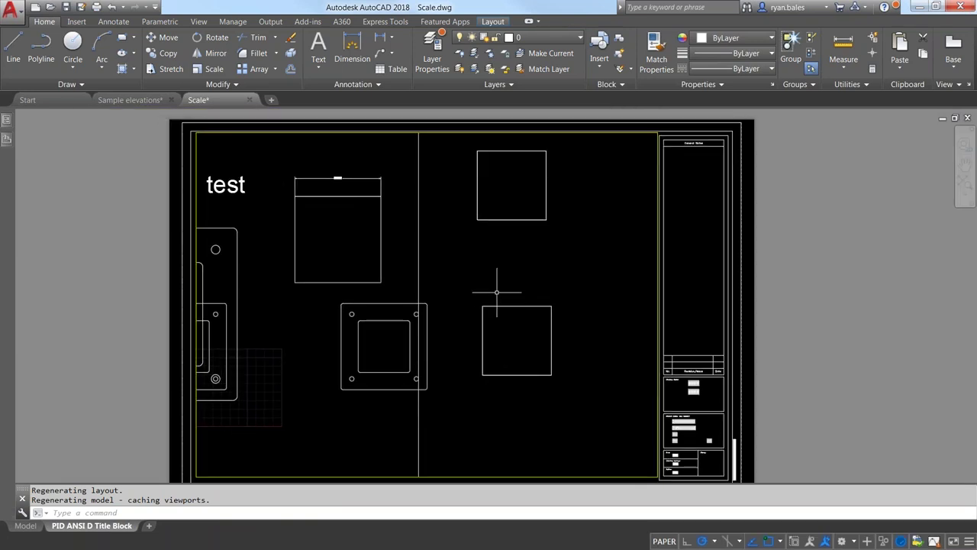
Pan the title-block sheet and double-click inside the viewport to enter model space
click(501, 281)
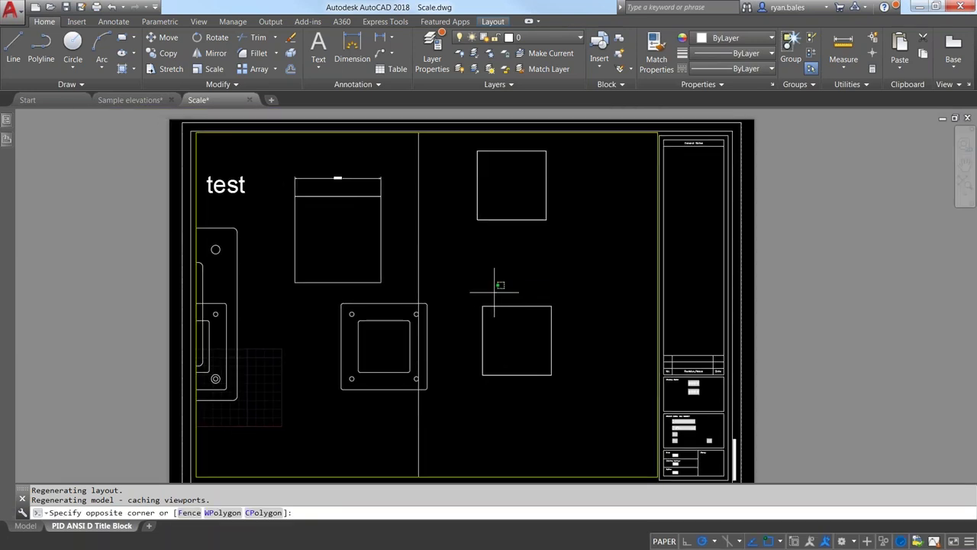
click(384, 275)
middle_drag(421, 344, 468, 325)
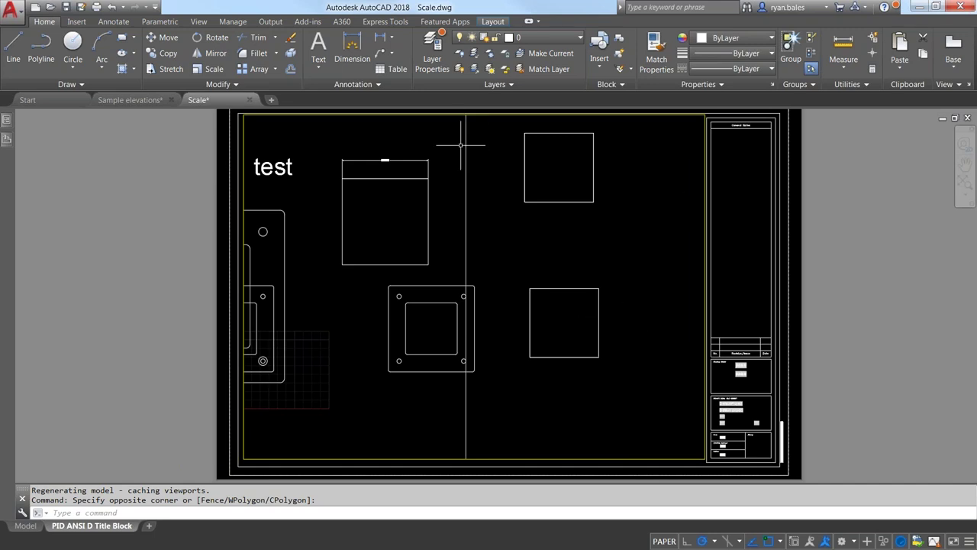
click(308, 140)
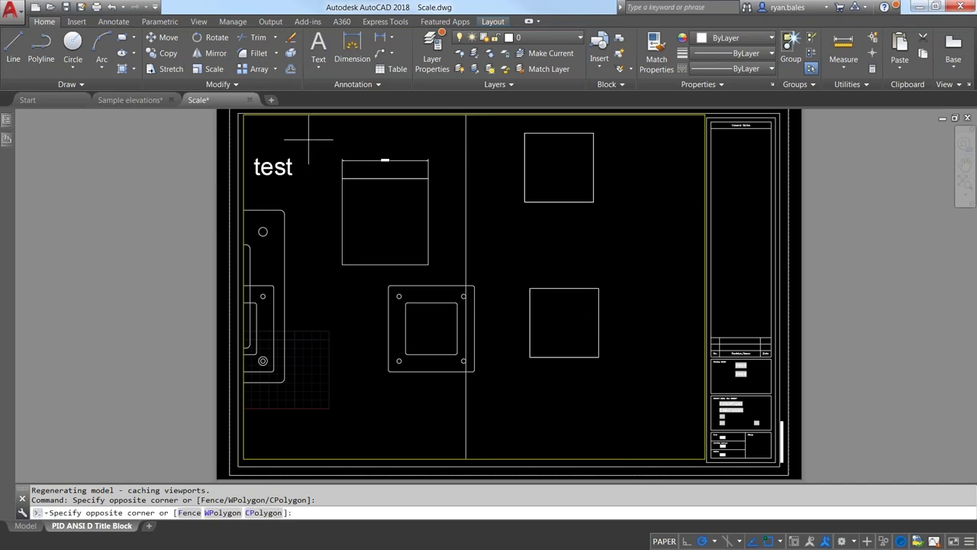
double_click(308, 140)
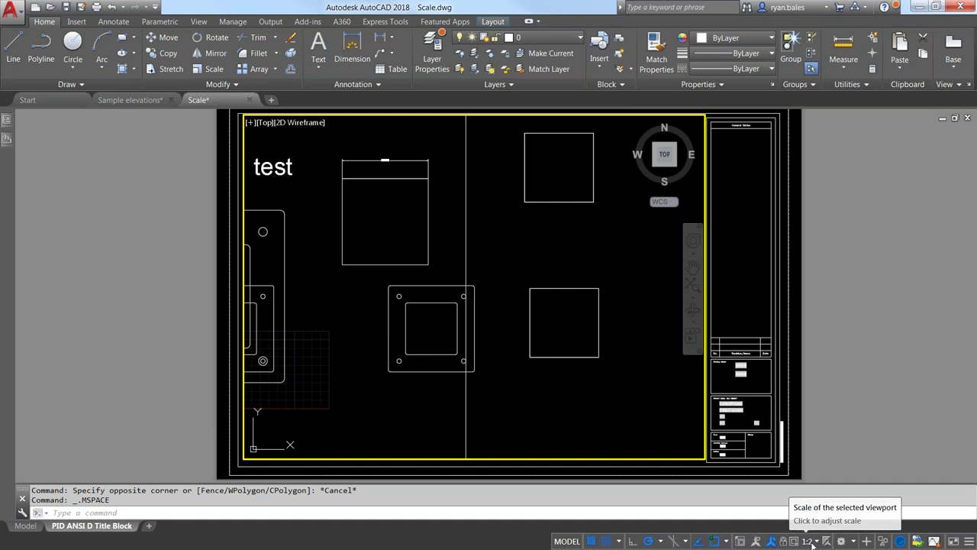
Try viewport scales 1:4 and 1:1, then settle on 1:2 from the status-bar scale list
click(813, 542)
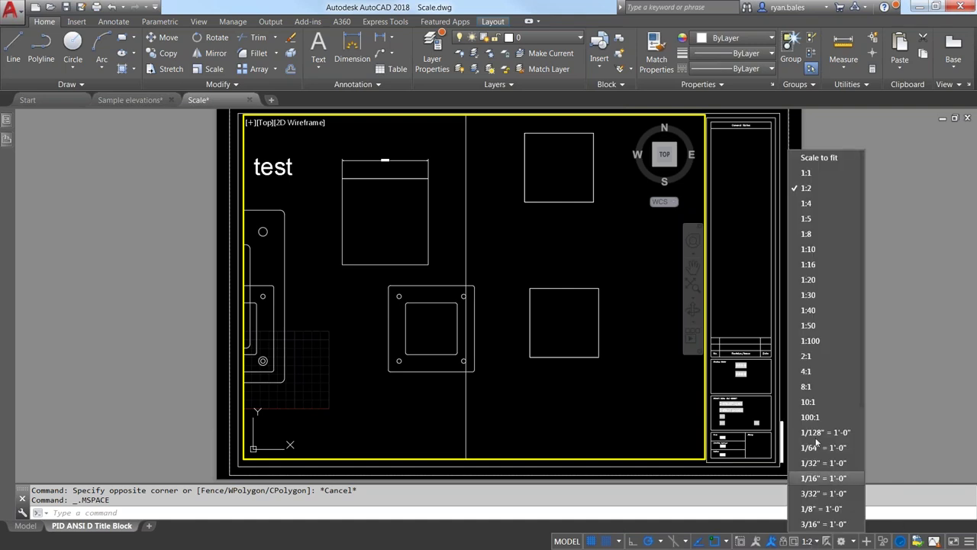
click(816, 202)
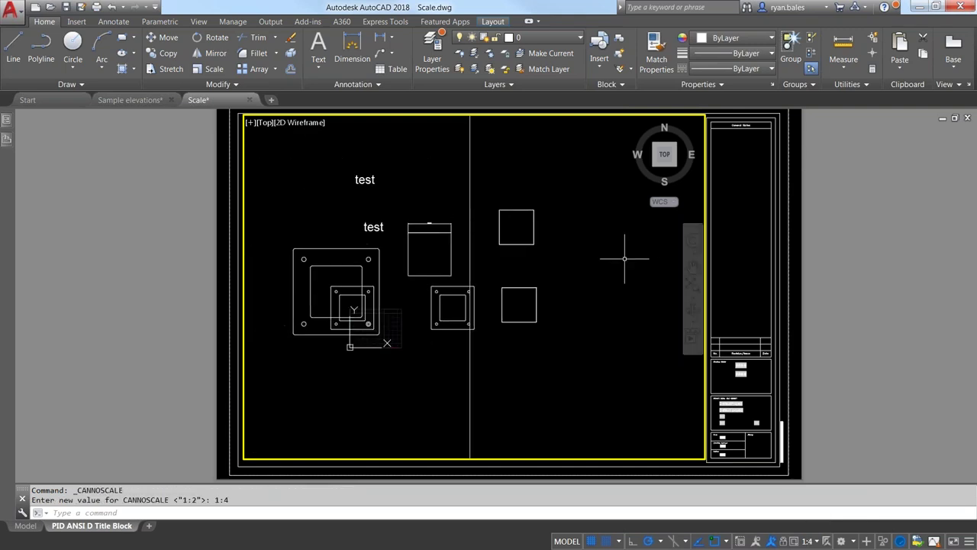
click(819, 541)
click(802, 177)
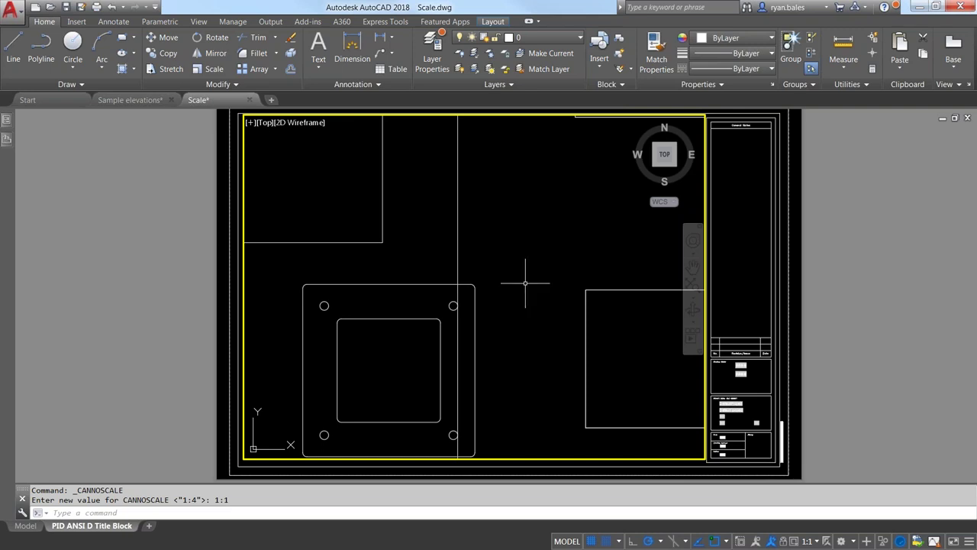
click(816, 541)
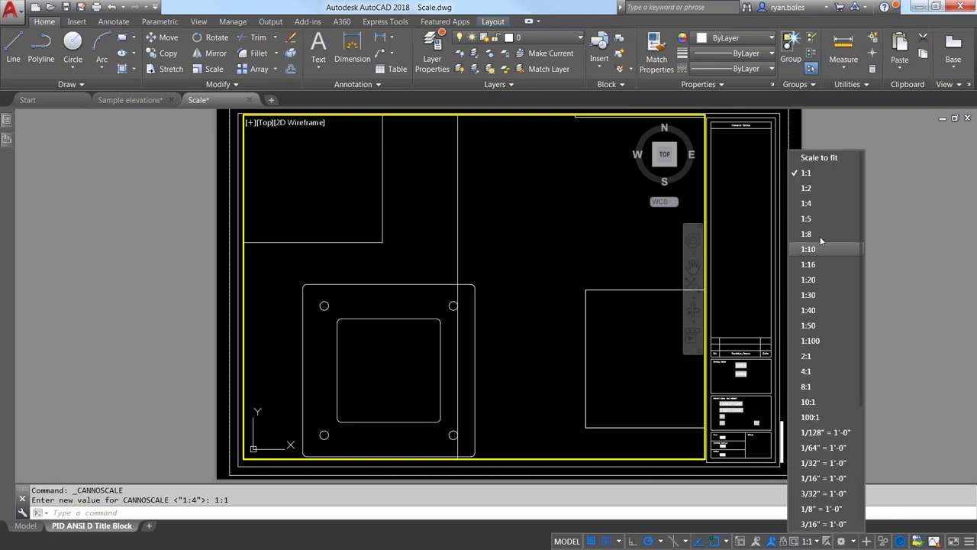
scroll(830, 241, down, 4)
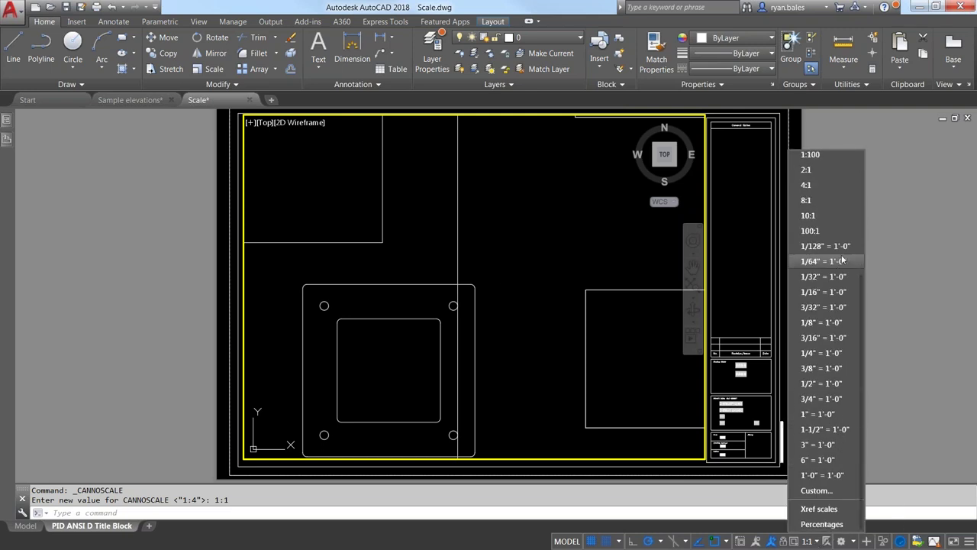
scroll(823, 397, up, 4)
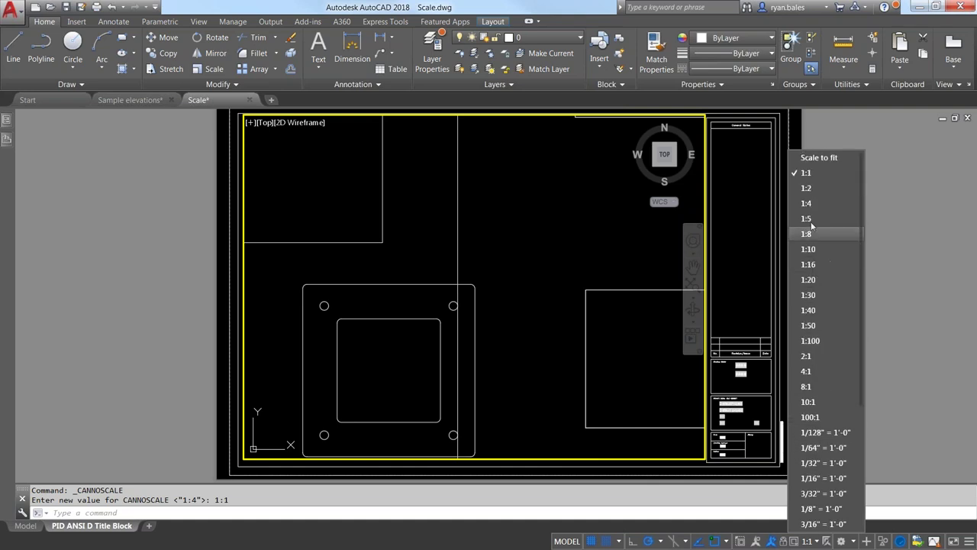
click(804, 189)
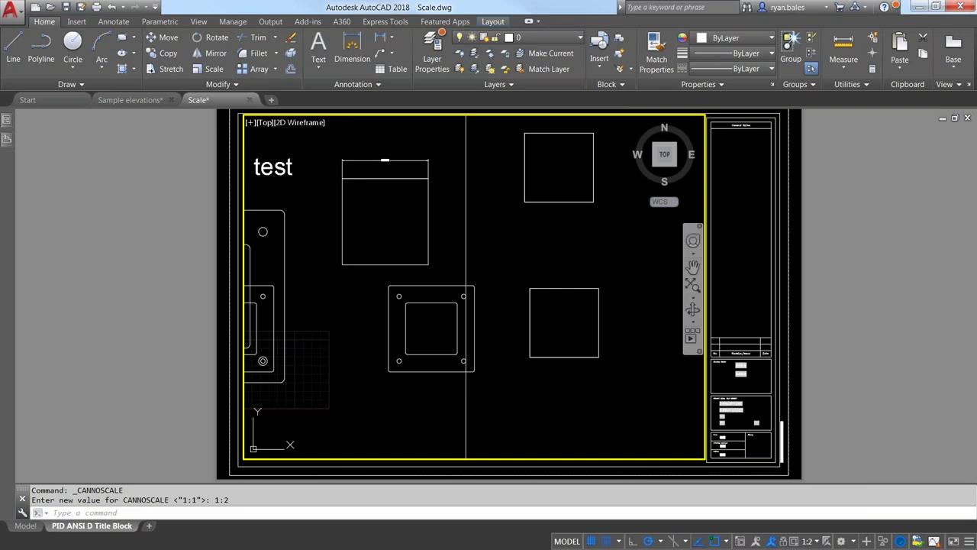
In paper space, DIMLIN across the plate's top corners, placing the 10.0000 dimension above it
double_click(759, 268)
text(di)
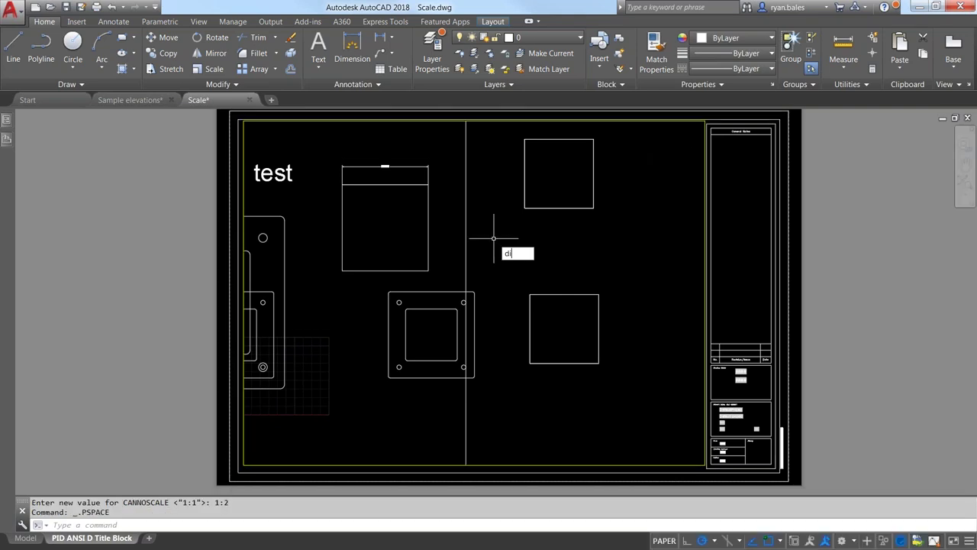
text(mlin)
key(Return)
scroll(389, 294, up, 3)
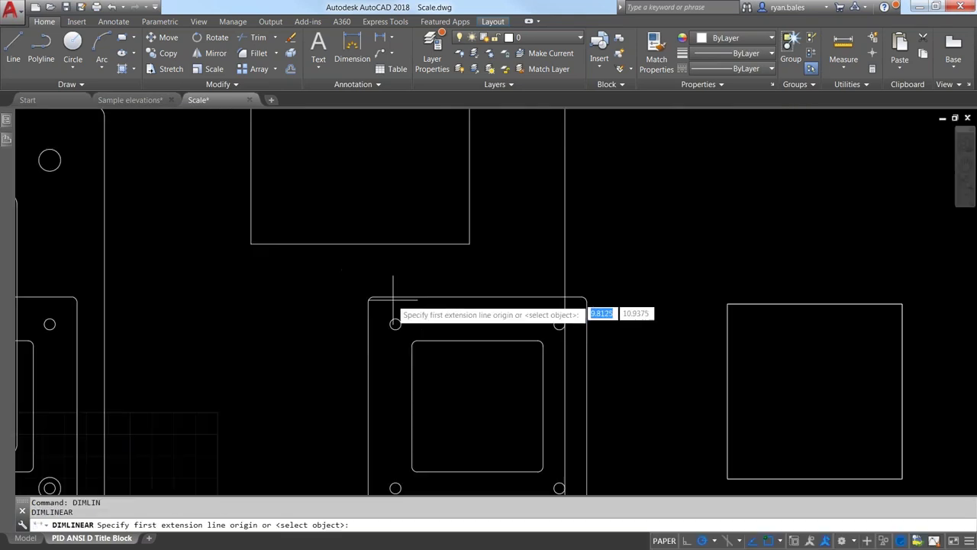
click(369, 301)
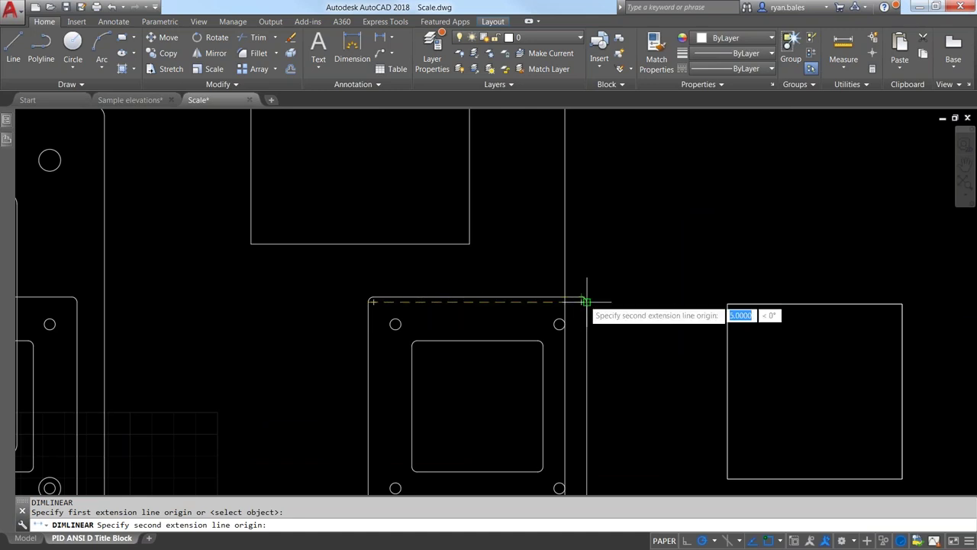
click(585, 300)
click(543, 264)
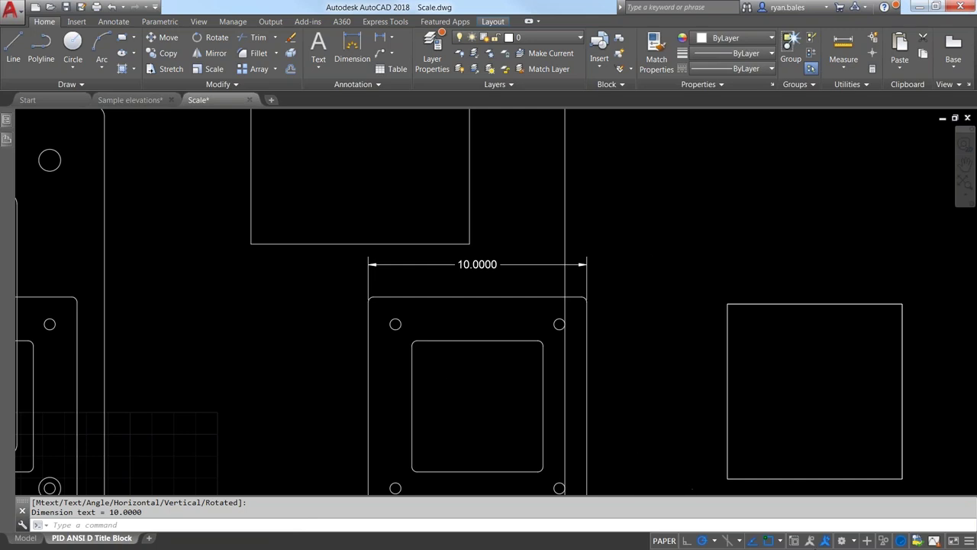
Pan across the sheet and select the 10.0000 dimension
scroll(529, 332, down, 5)
scroll(529, 331, up, 4)
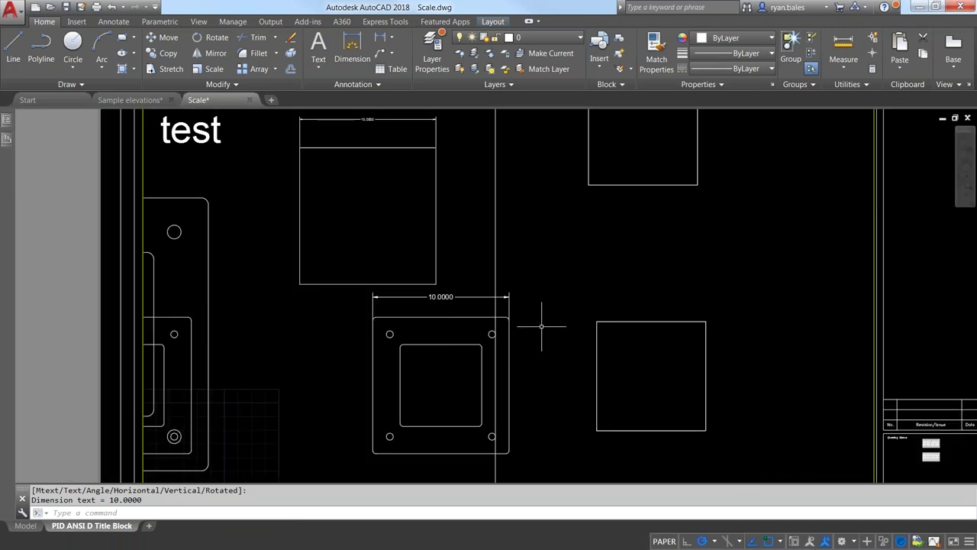
middle_drag(628, 294, 418, 305)
scroll(464, 290, down, 3)
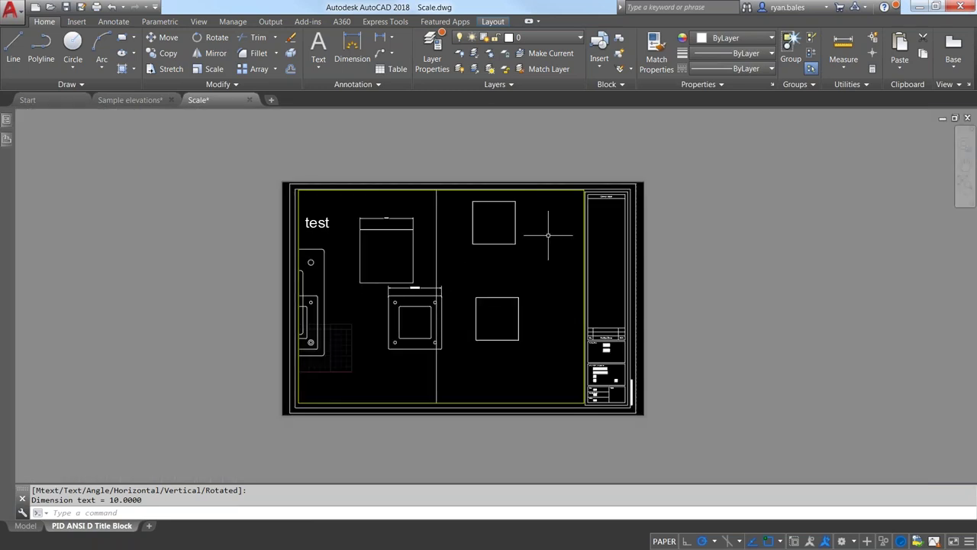
scroll(646, 338, up, 3)
middle_drag(264, 323, 578, 342)
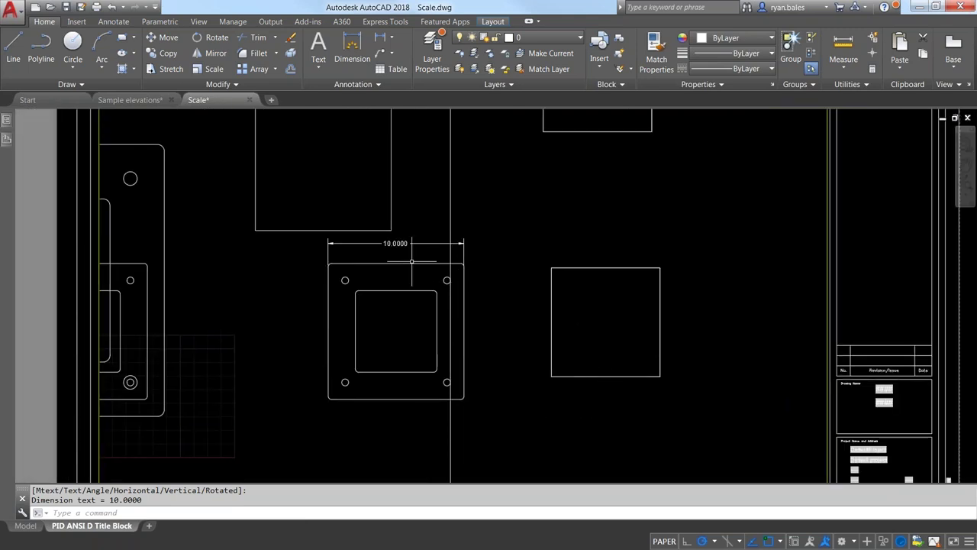
click(410, 244)
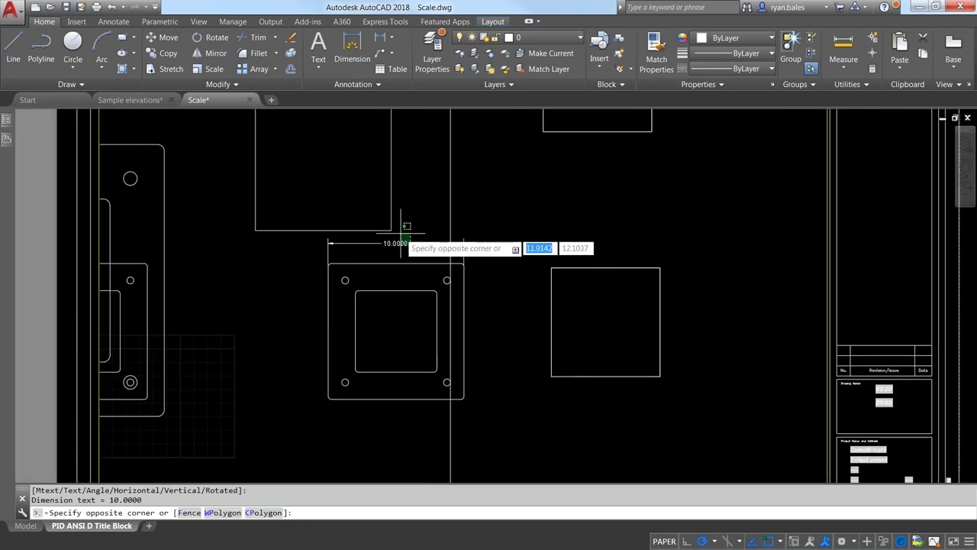
click(404, 218)
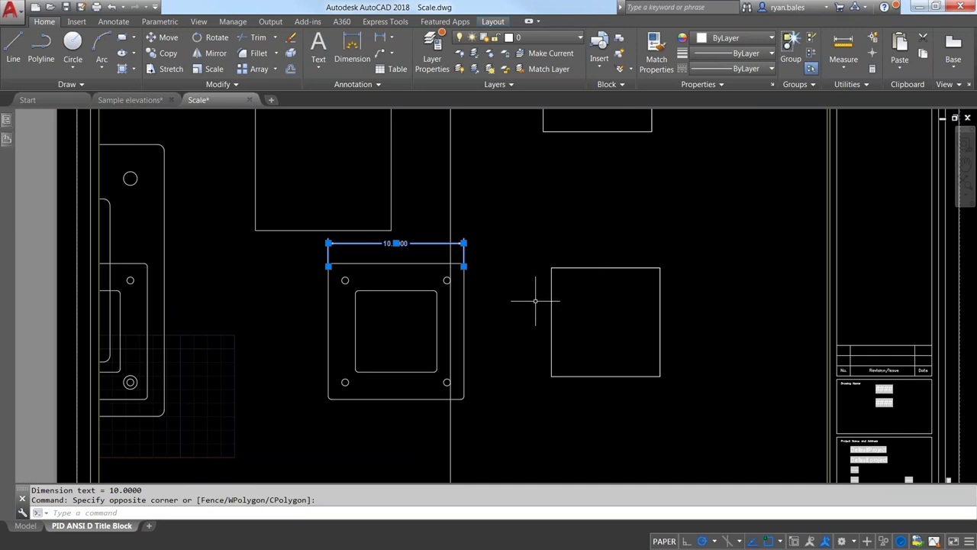
Clear the selections and re-enter the viewport, leaving its scale list at 1:2
scroll(537, 297, down, 2)
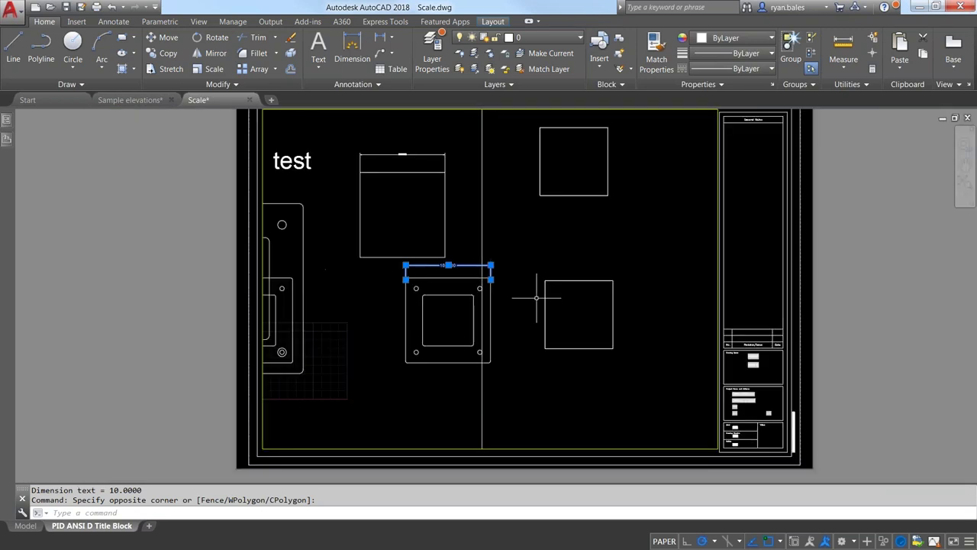
key(Escape)
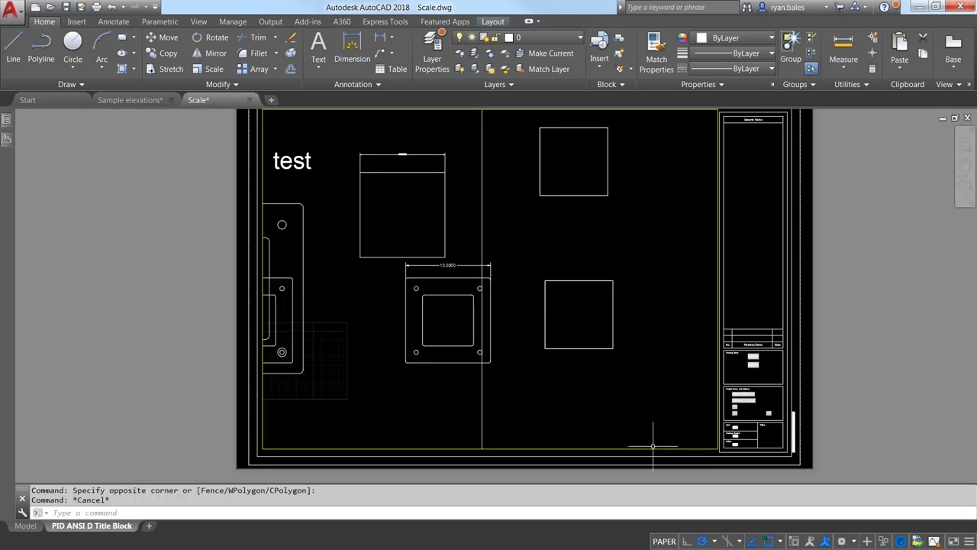
click(691, 433)
click(678, 462)
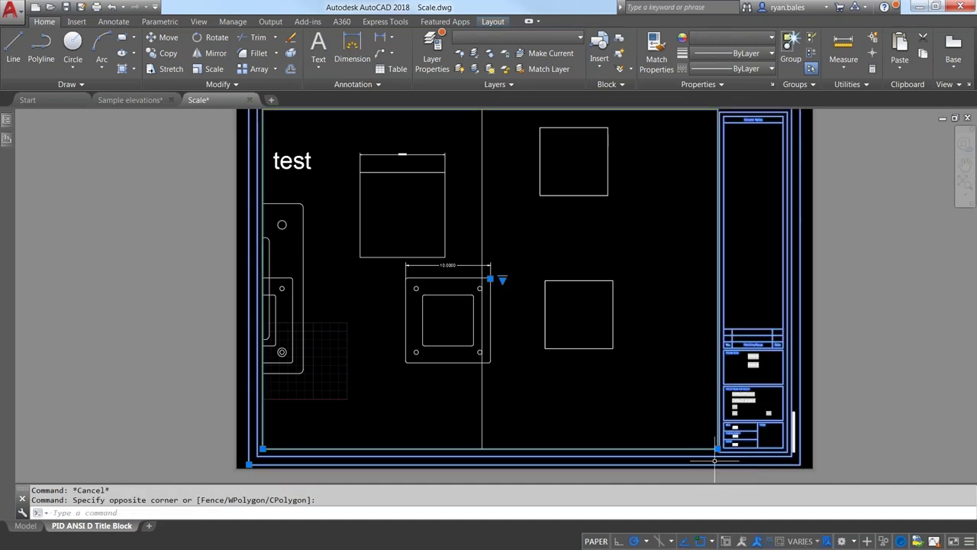
key(Escape)
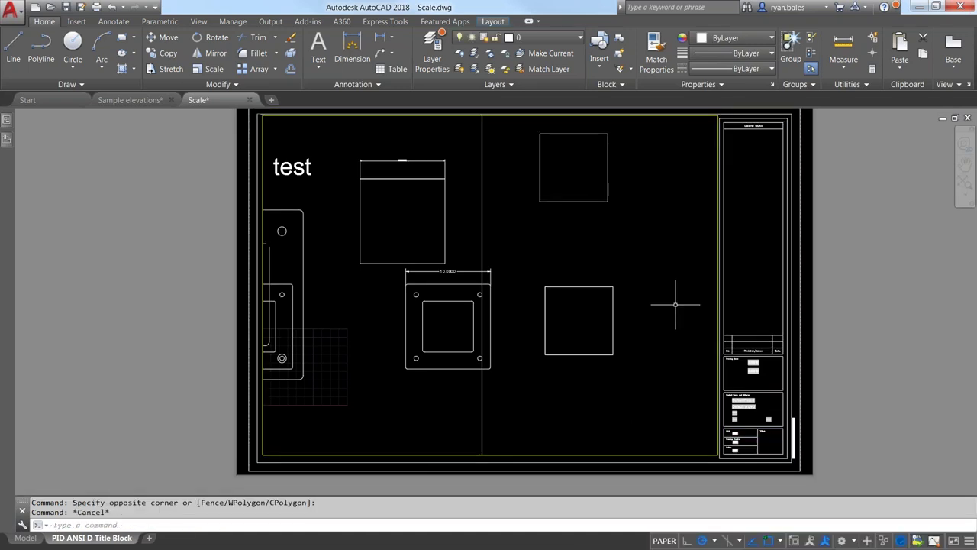
double_click(662, 268)
click(808, 540)
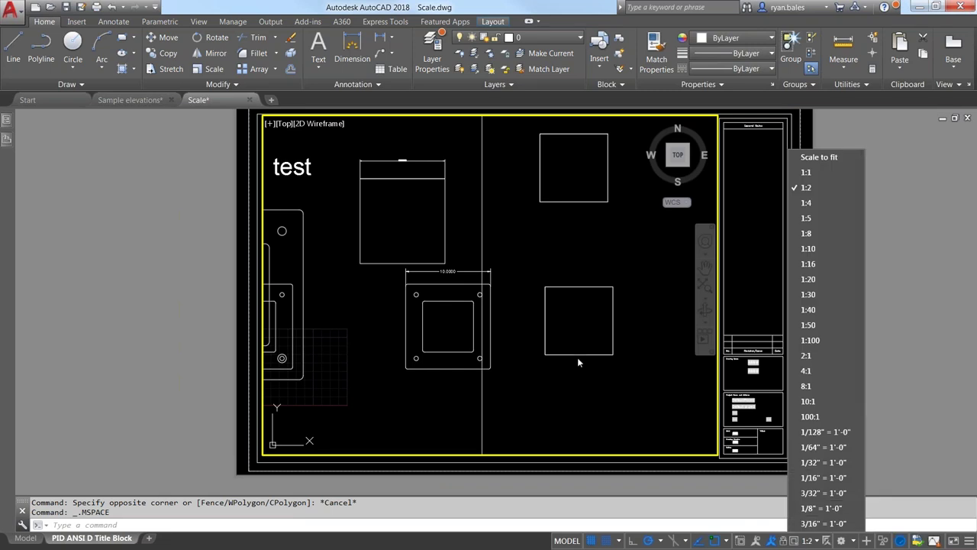
click(617, 392)
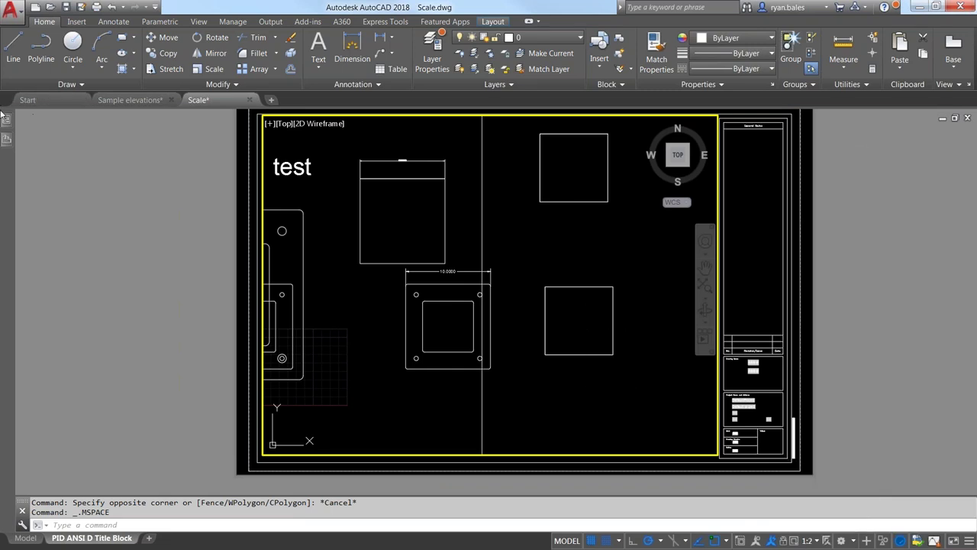
From paper space, use QSELECT to select all Viewport objects and show their properties
mouse_move(6, 120)
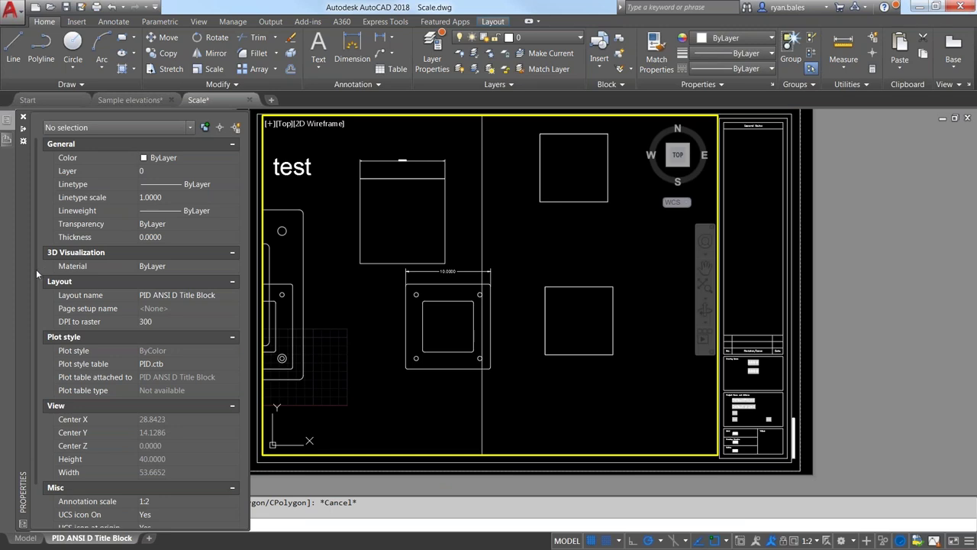
scroll(36, 268, down, 1)
double_click(762, 275)
text(qselect)
key(Return)
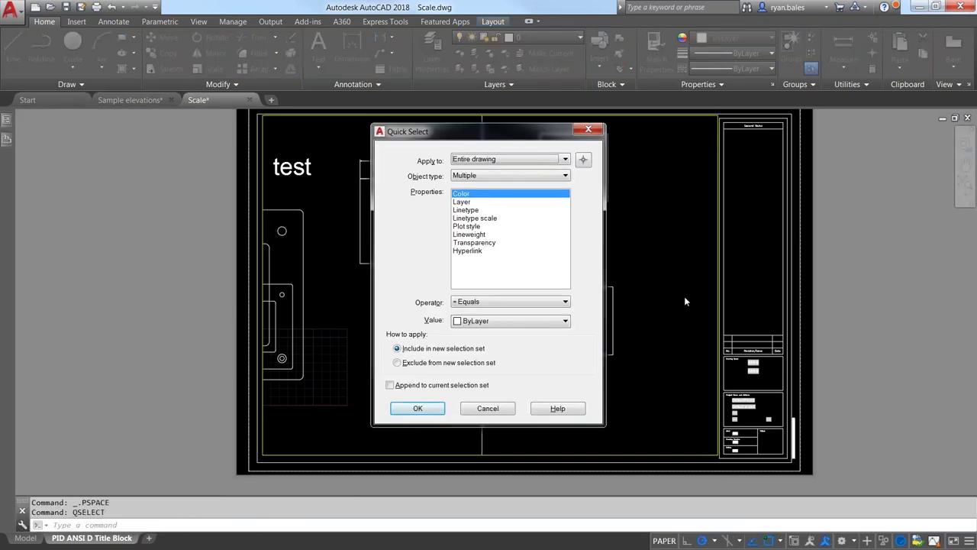
click(481, 175)
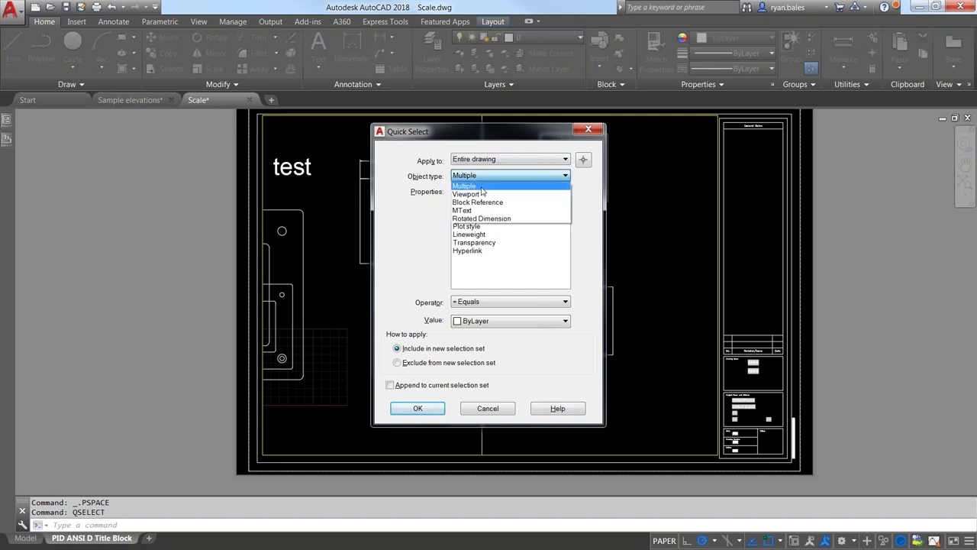
click(480, 200)
click(510, 302)
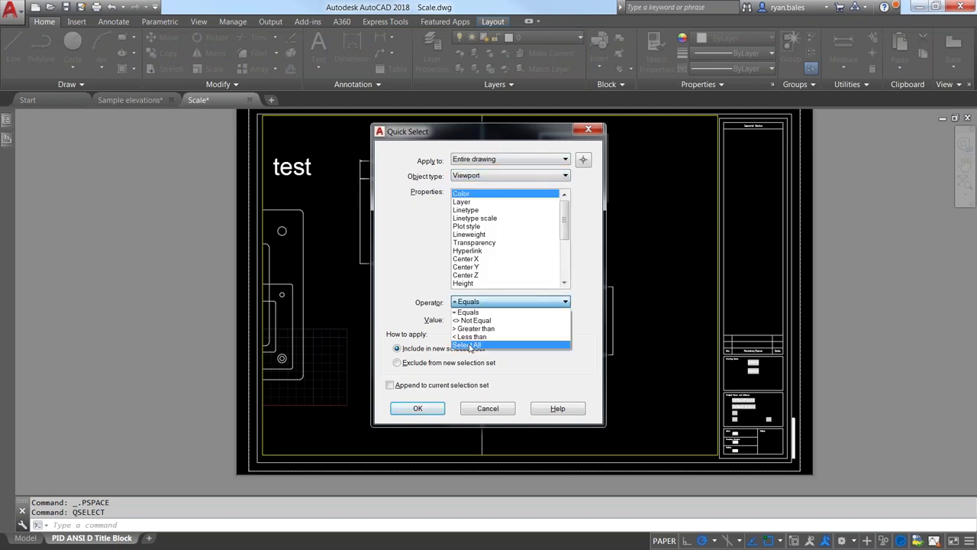
click(473, 349)
click(417, 409)
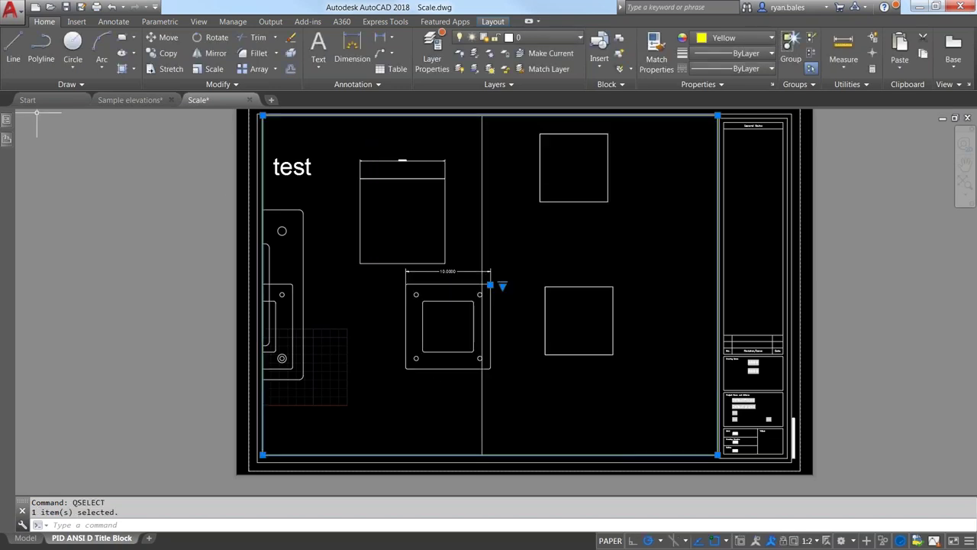
key(ctrl+1)
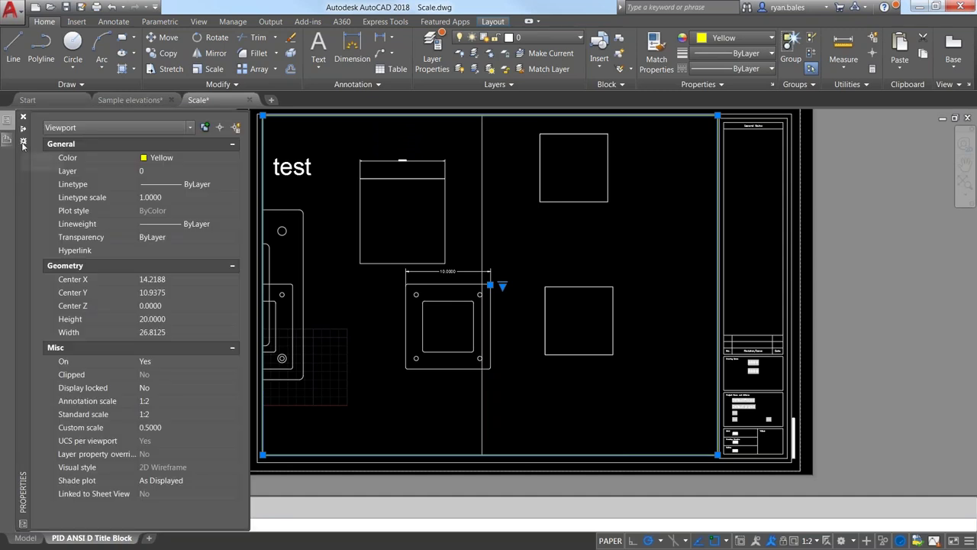
Check the Standard and Annotation scale lists, keeping both at 1:2, then edit the Custom scale
click(166, 413)
click(166, 412)
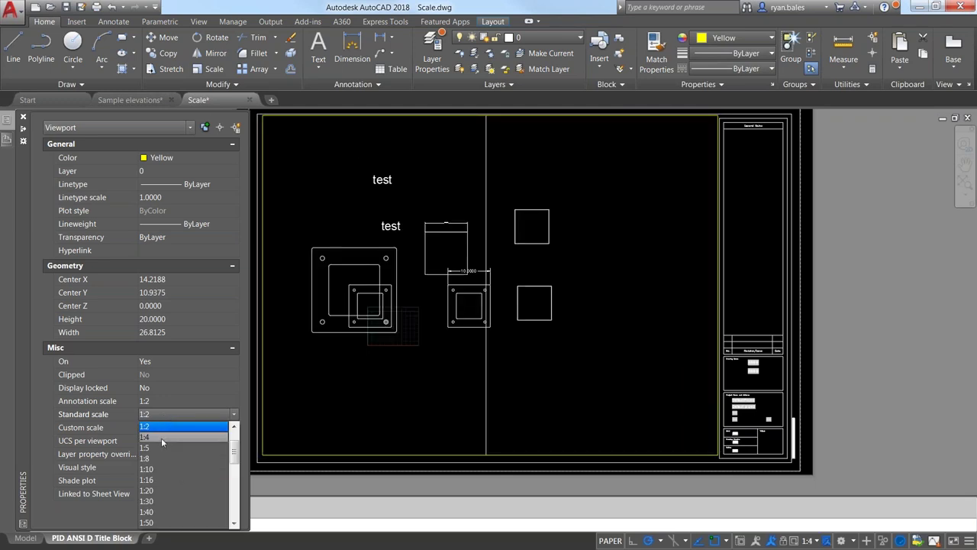
click(163, 426)
click(161, 416)
click(161, 419)
click(161, 417)
click(169, 426)
click(170, 400)
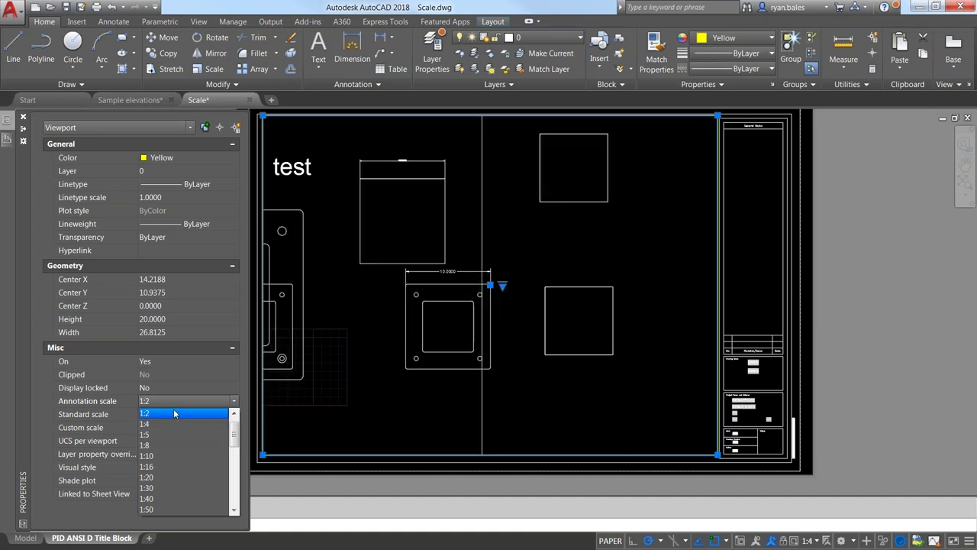
click(108, 404)
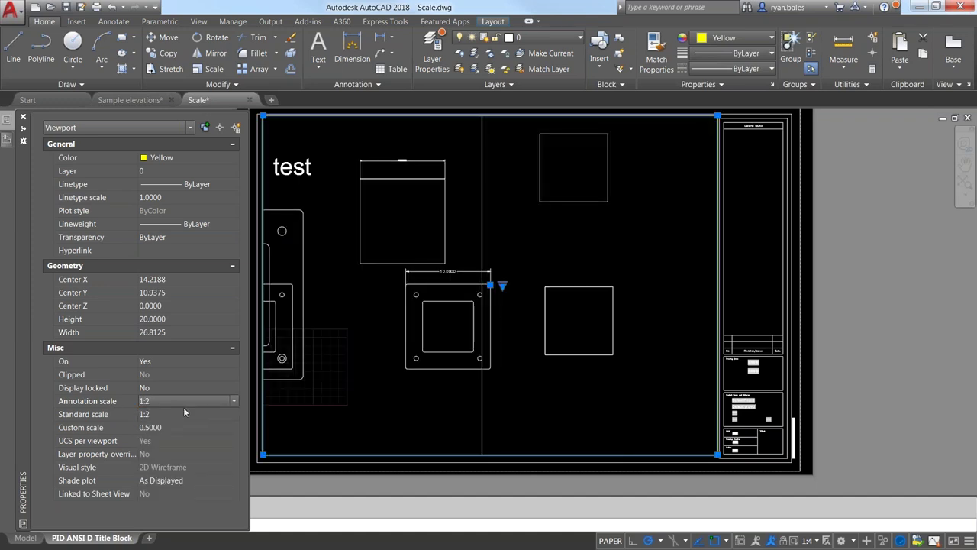
click(185, 427)
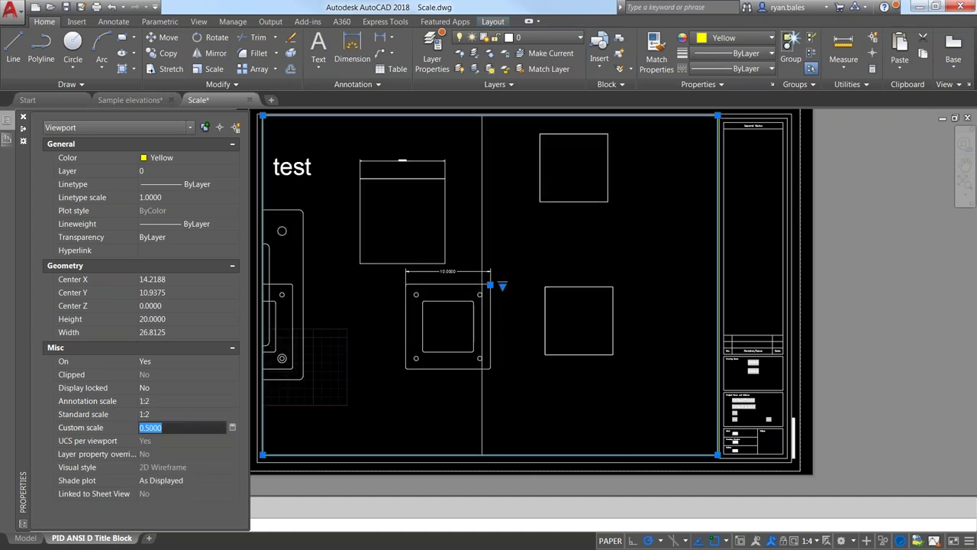
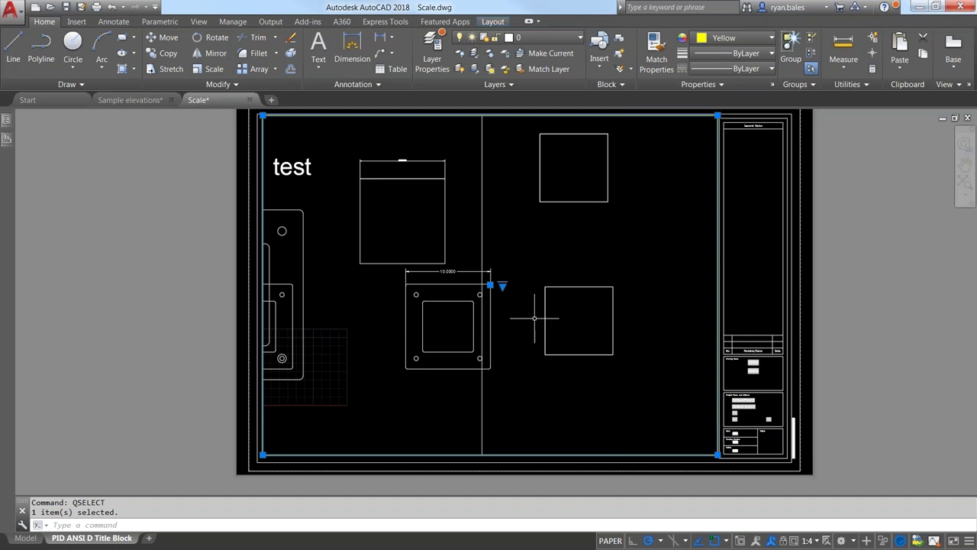
Clear the selection, set TILEMODE to 1 for model space and view the model from the top
key(Escape)
text(TI)
key(Return)
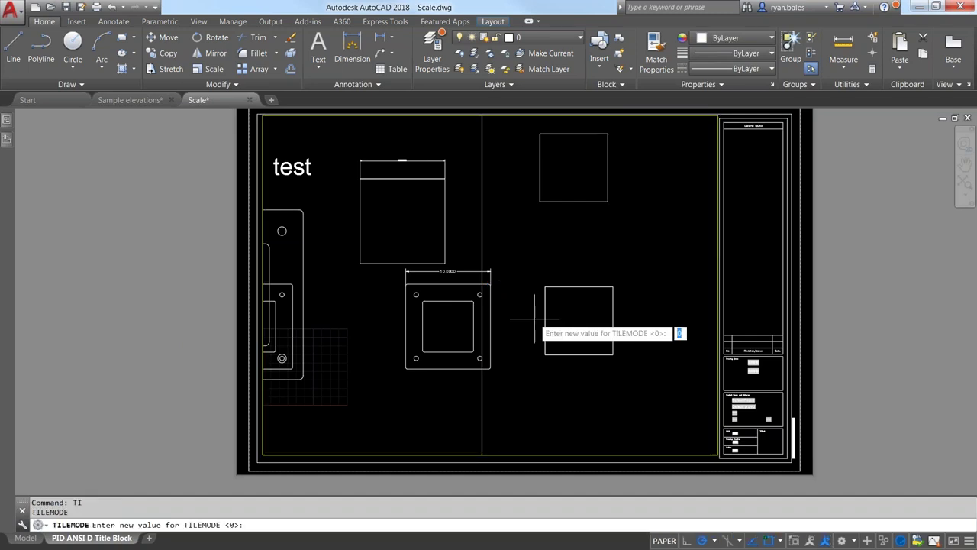
text(1)
key(Return)
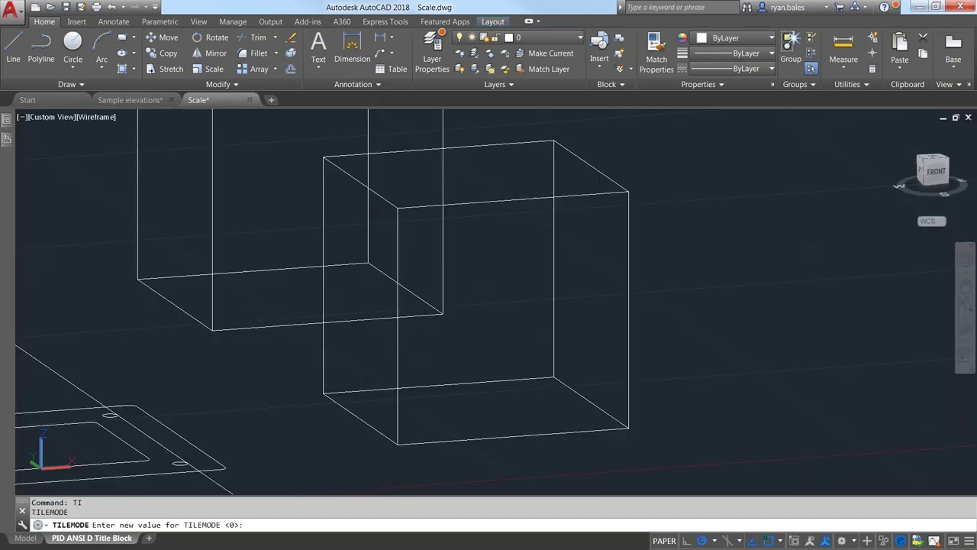
scroll(436, 359, down, 5)
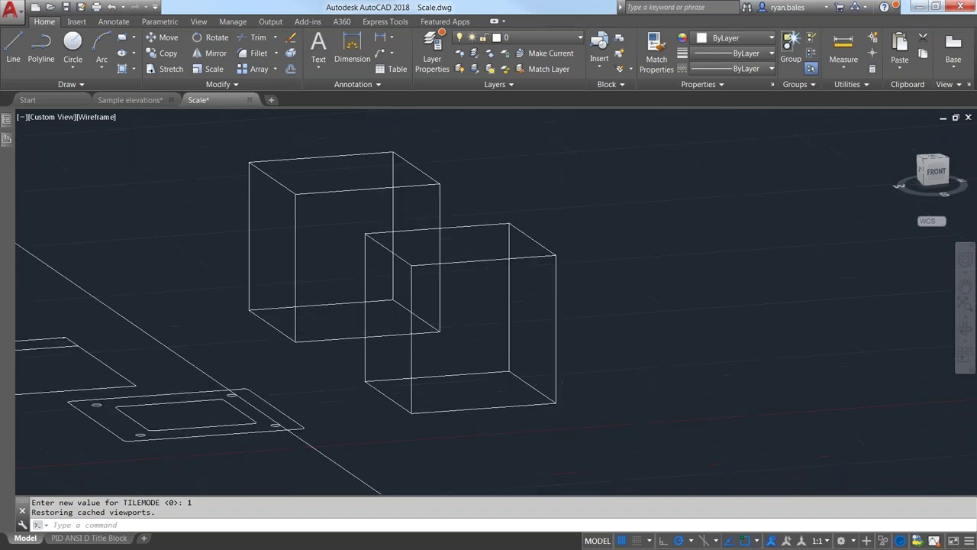
scroll(489, 305, up, 2)
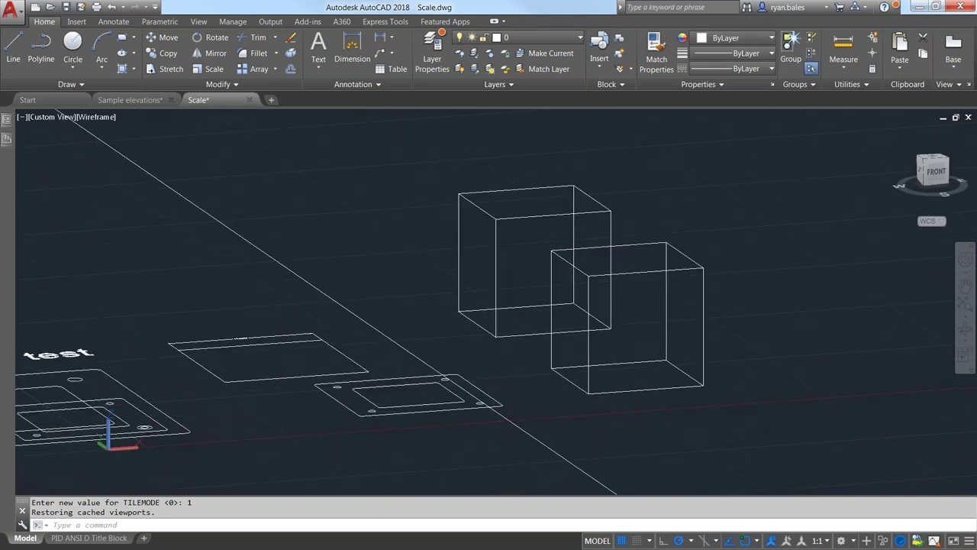
click(936, 160)
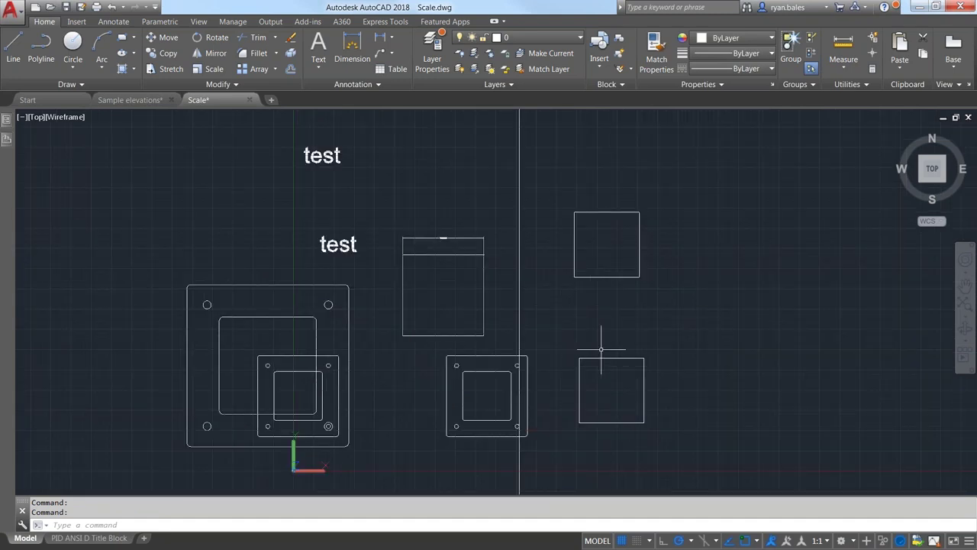
Back on the PID ANSI D Title Block layout, recentre the plates in the maximized viewport
click(88, 537)
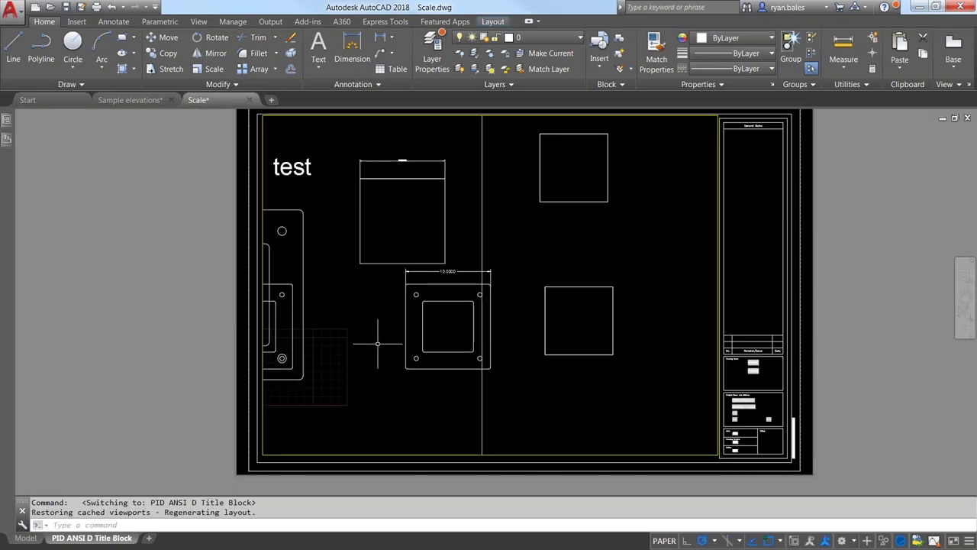
text(Vp)
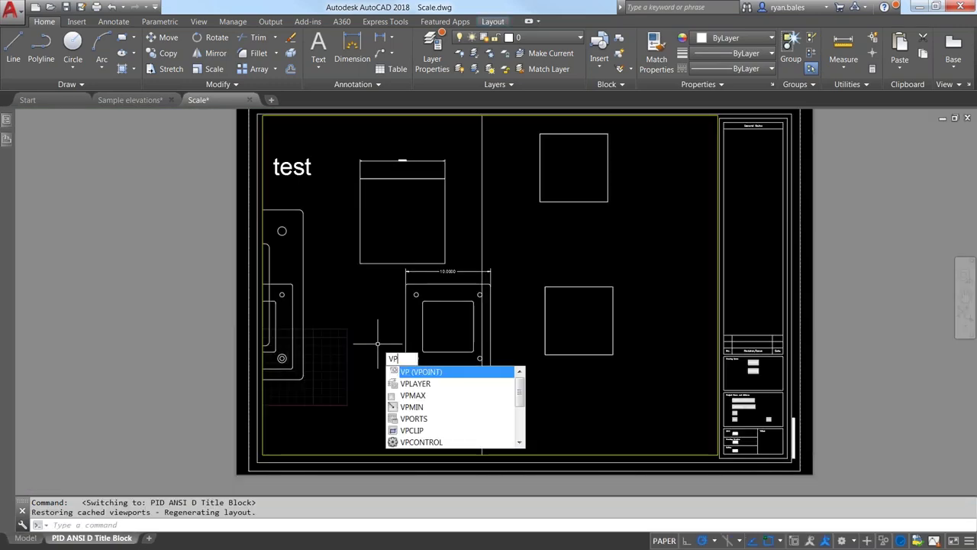
text(s)
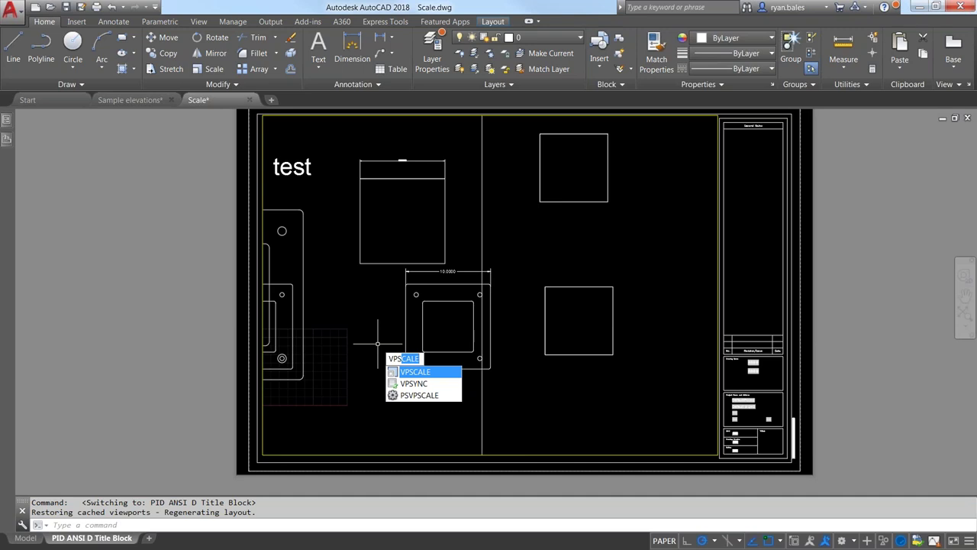
key(Escape)
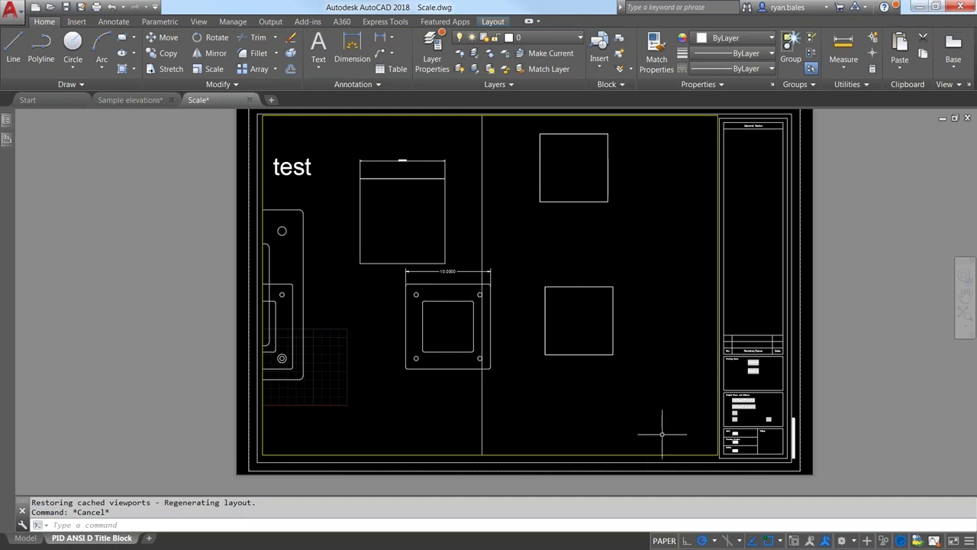
click(796, 540)
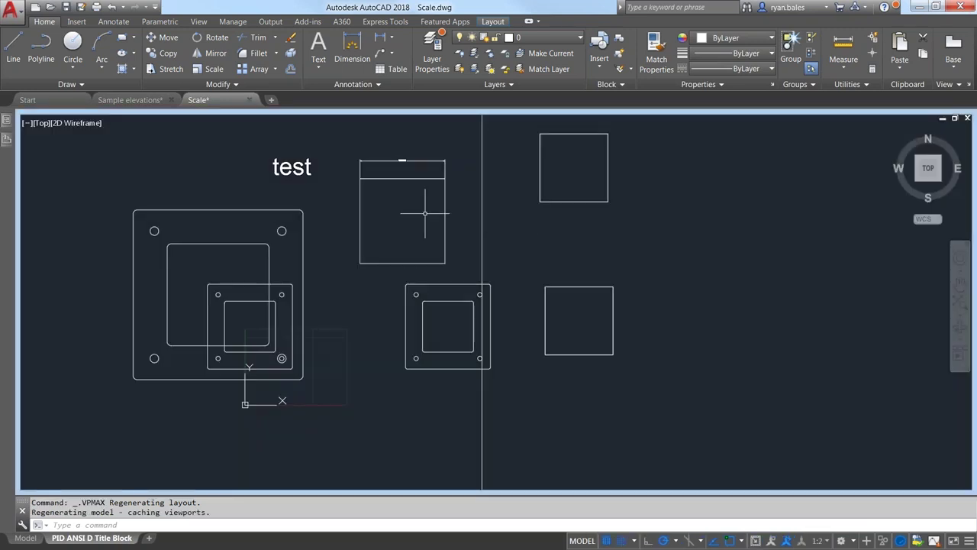
scroll(380, 344, down, 4)
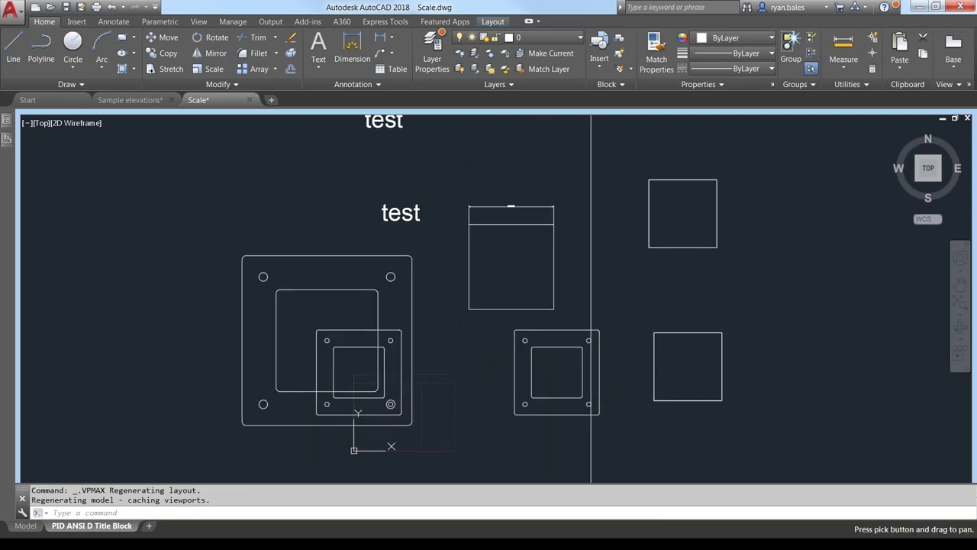
middle_drag(436, 260, 405, 239)
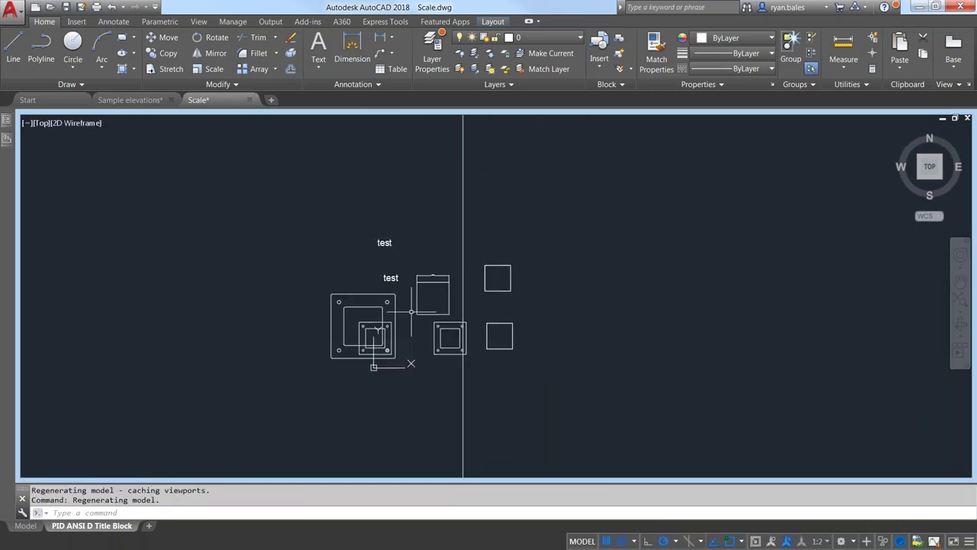
scroll(370, 293, up, 2)
scroll(451, 301, up, 4)
middle_drag(447, 299, 331, 208)
click(763, 544)
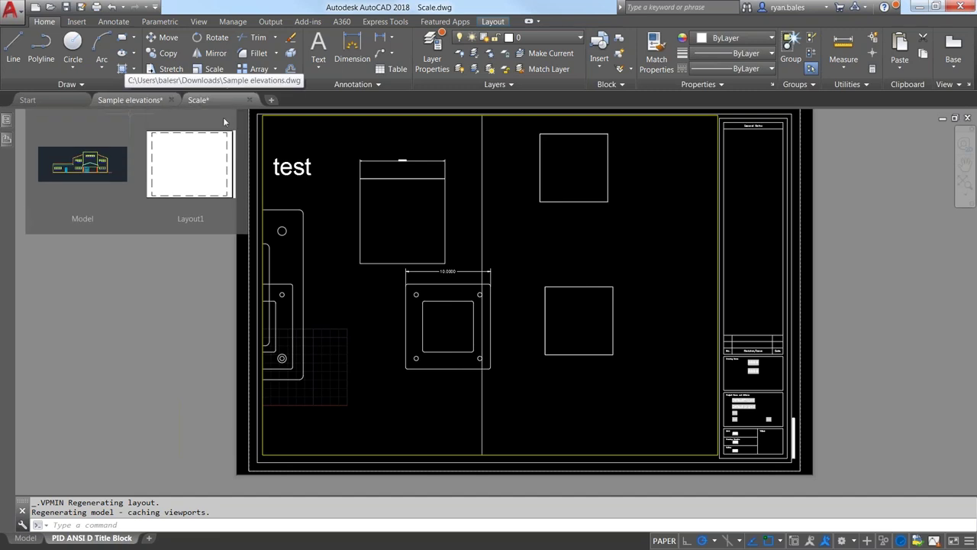
Switch the Scale drawing to the Model tab and frame the large left plate
mouse_move(213, 99)
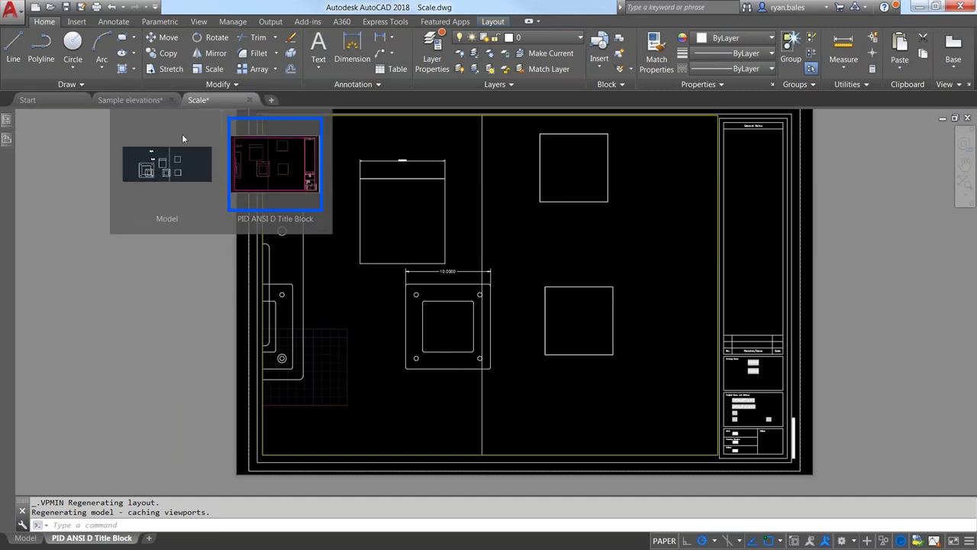
click(177, 164)
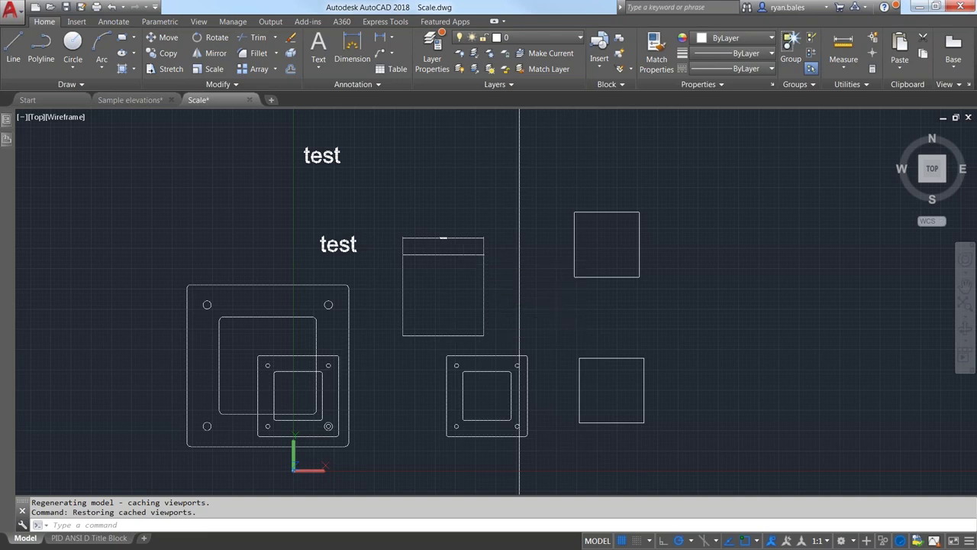
middle_drag(294, 310, 443, 279)
scroll(443, 279, up, 1)
scroll(501, 310, up, 2)
mouse_move(284, 258)
middle_down()
mouse_move(280, 163)
mouse_move(369, 222)
mouse_move(333, 216)
middle_up()
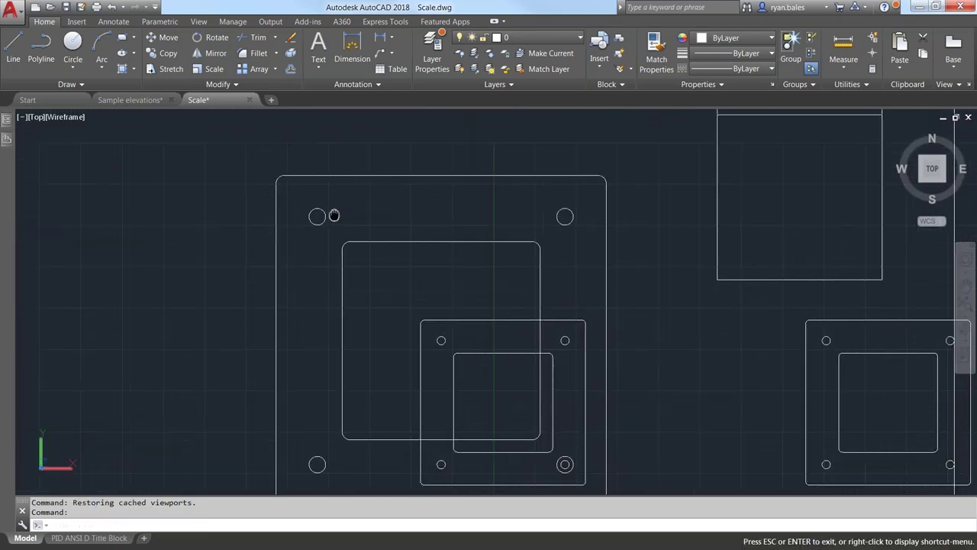
key(Escape)
Window-select the large left plate's outline, rounded square and holes
click(652, 153)
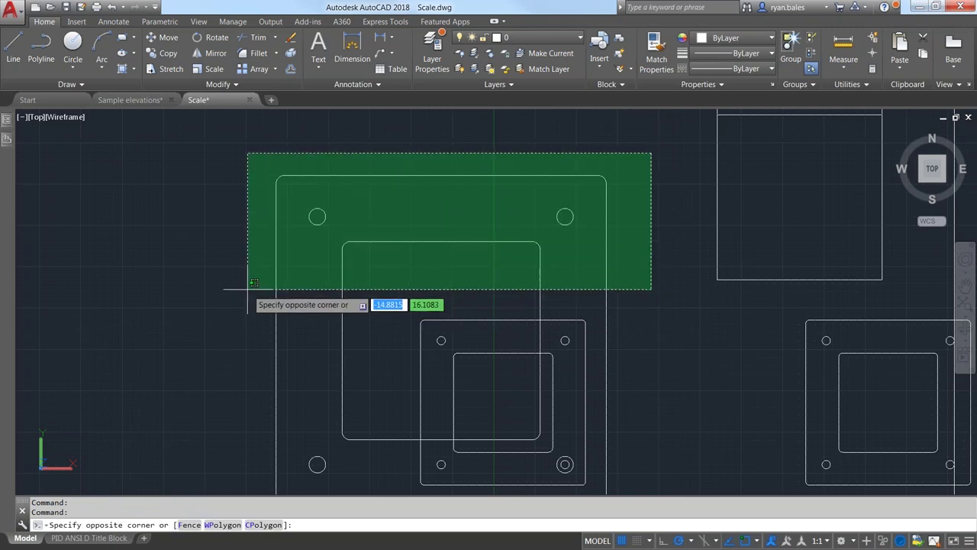
click(648, 242)
middle_drag(626, 341, 611, 259)
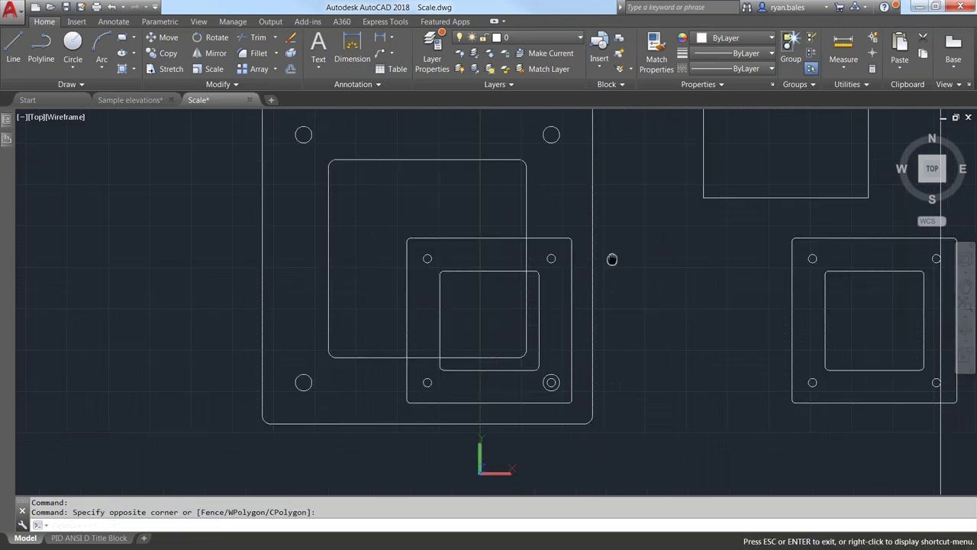
scroll(568, 384, up, 5)
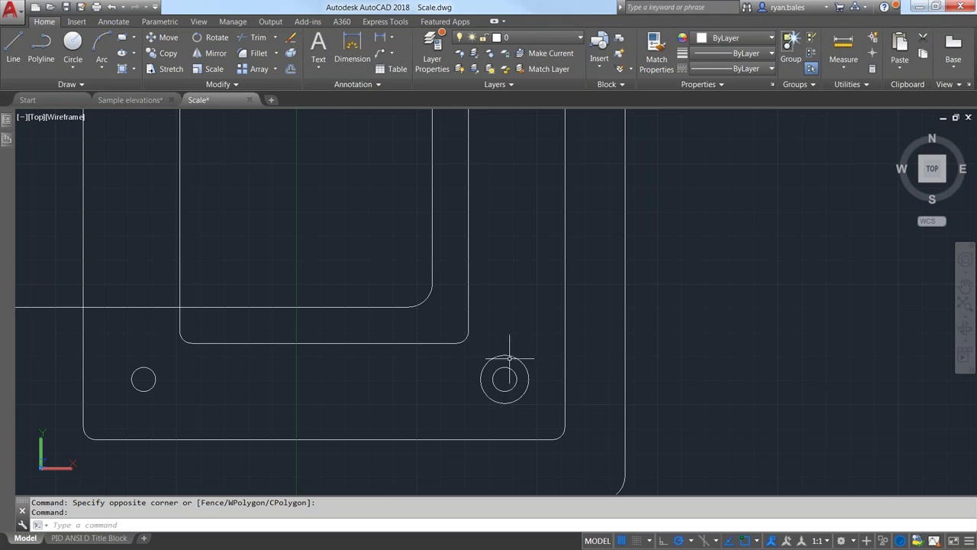
scroll(543, 355, down, 7)
click(359, 200)
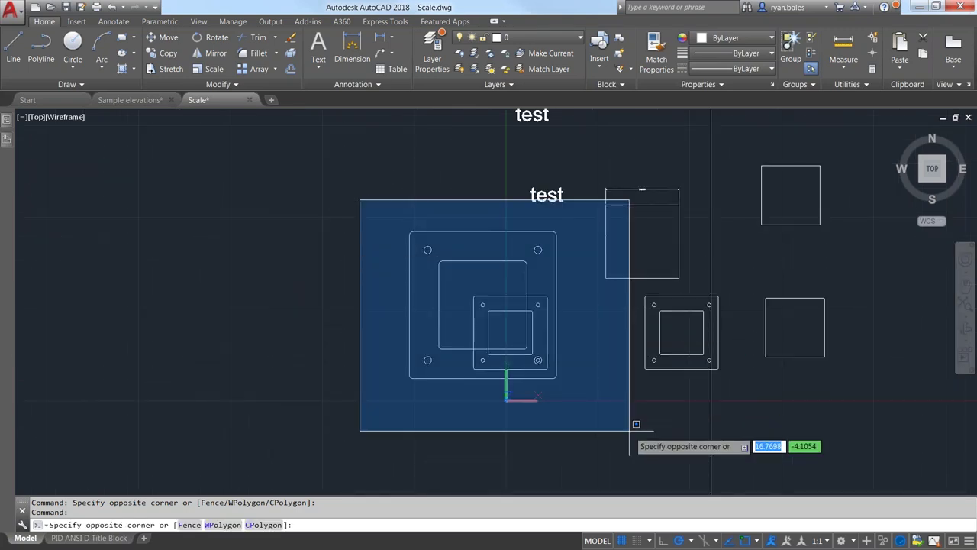
click(600, 403)
scroll(543, 339, up, 2)
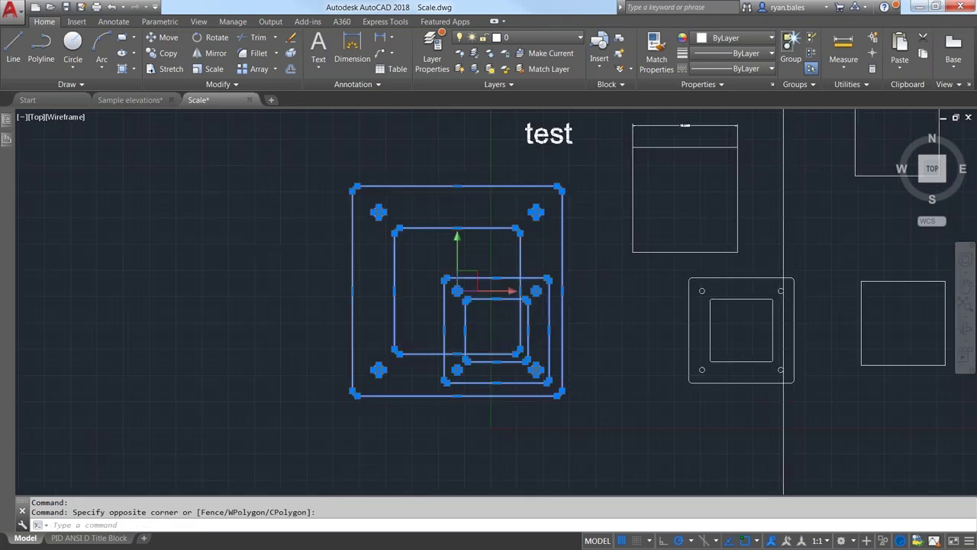
scroll(440, 263, up, 3)
click(419, 266)
click(676, 403)
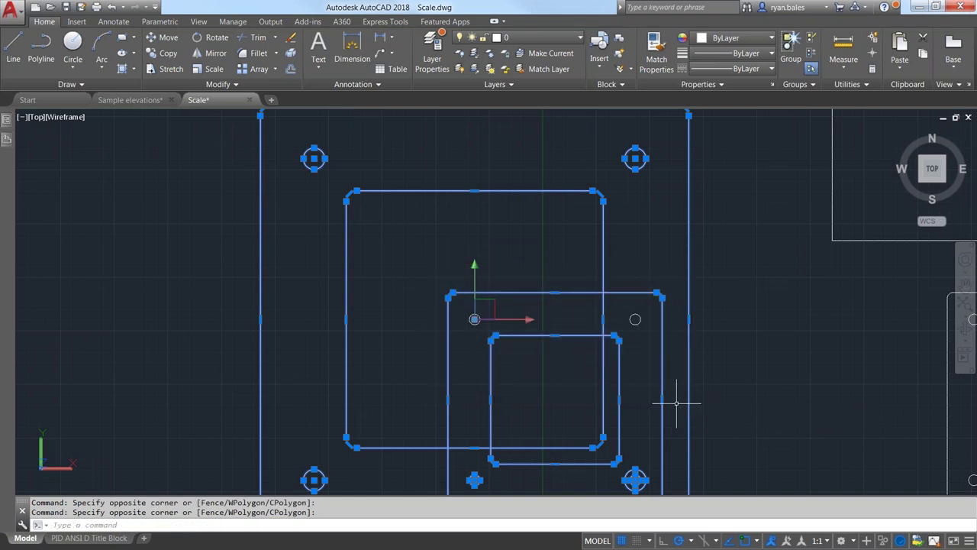
Remove the smaller plate, its square and the middle hole from the selection
shift+click(678, 404)
shift+click(618, 368)
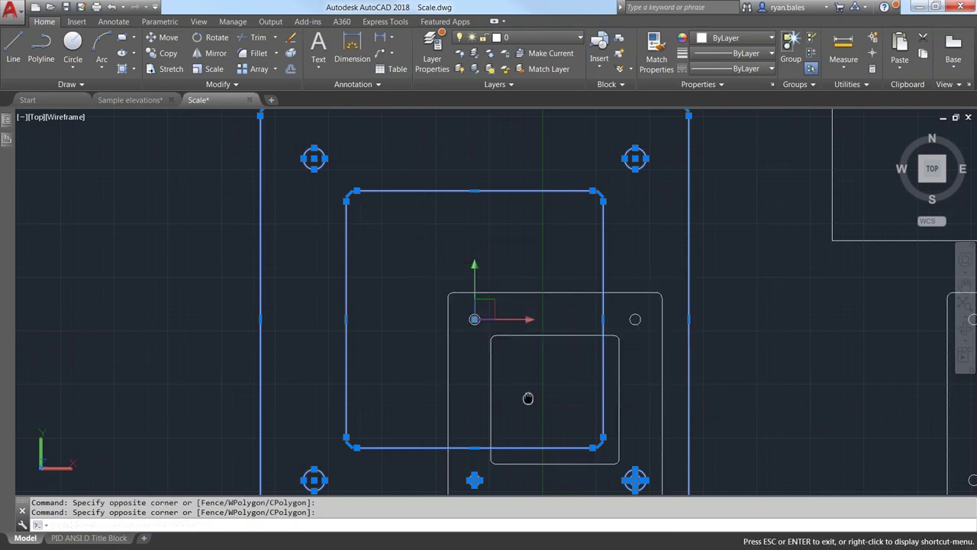
middle_drag(528, 398, 508, 269)
shift+click(487, 388)
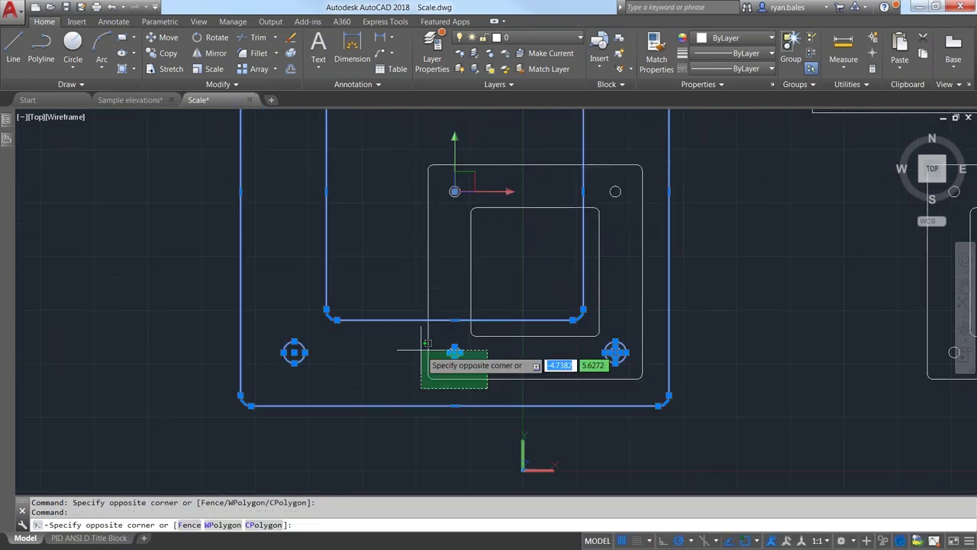
shift+click(397, 327)
scroll(635, 350, up, 3)
scroll(611, 353, up, 4)
click(600, 360)
click(600, 360)
scroll(604, 359, down, 6)
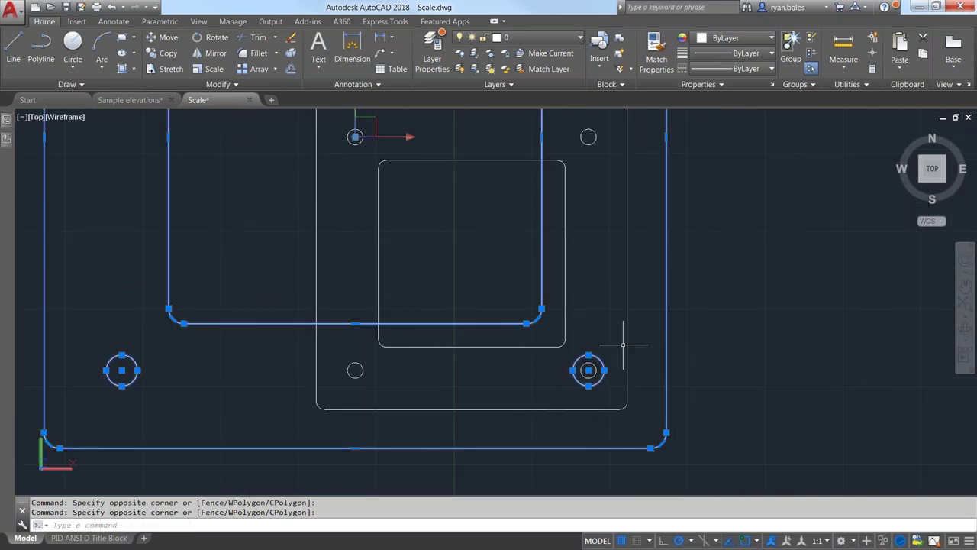
scroll(625, 339, down, 2)
scroll(601, 359, down, 1)
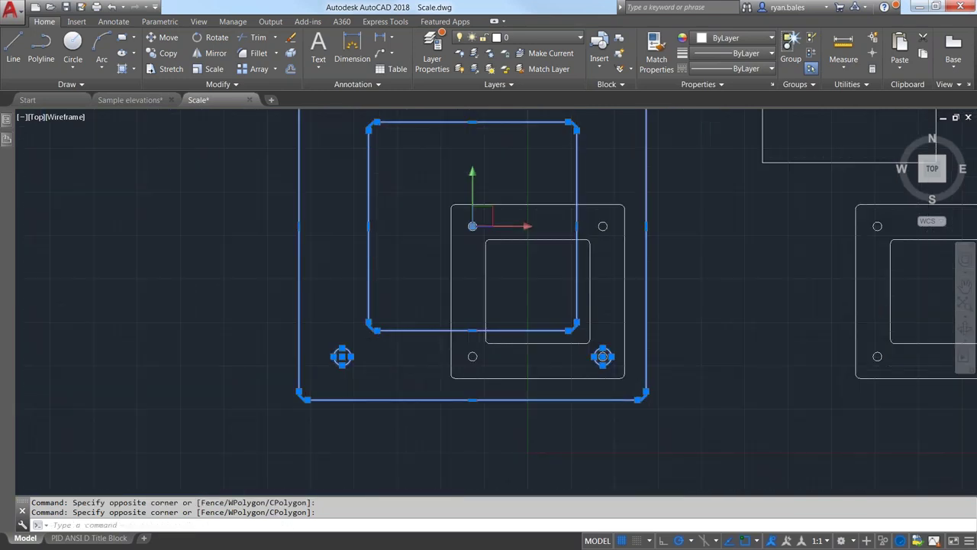
scroll(603, 351, up, 2)
Scale the selection about the right hole's centre by Reference, giving the hole radius a new length of 10
text(sc)
key(Return)
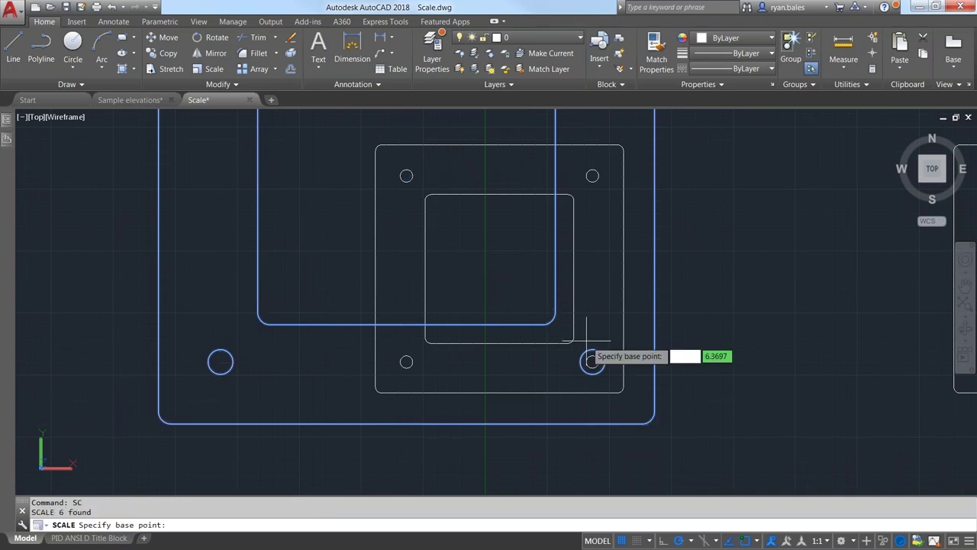
scroll(590, 362, up, 2)
click(591, 369)
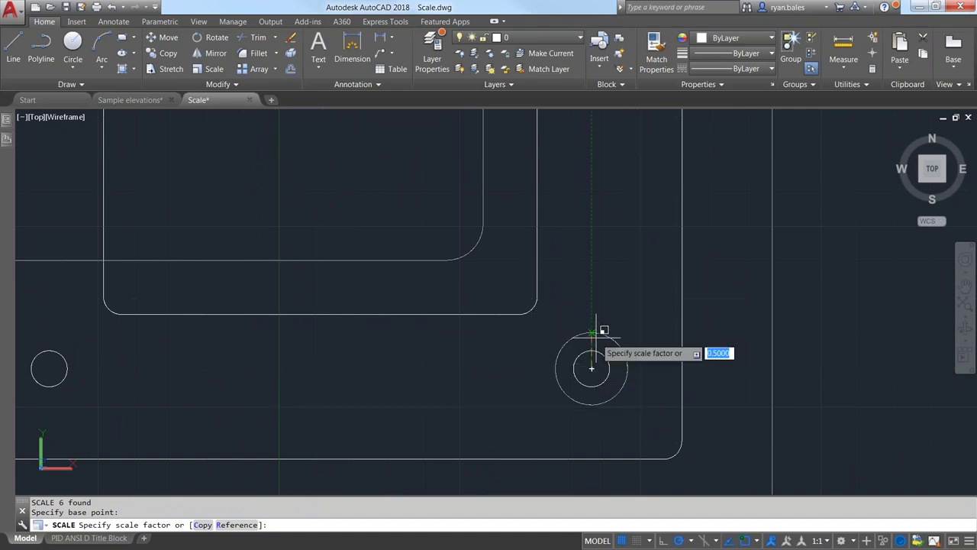
text(r)
key(Return)
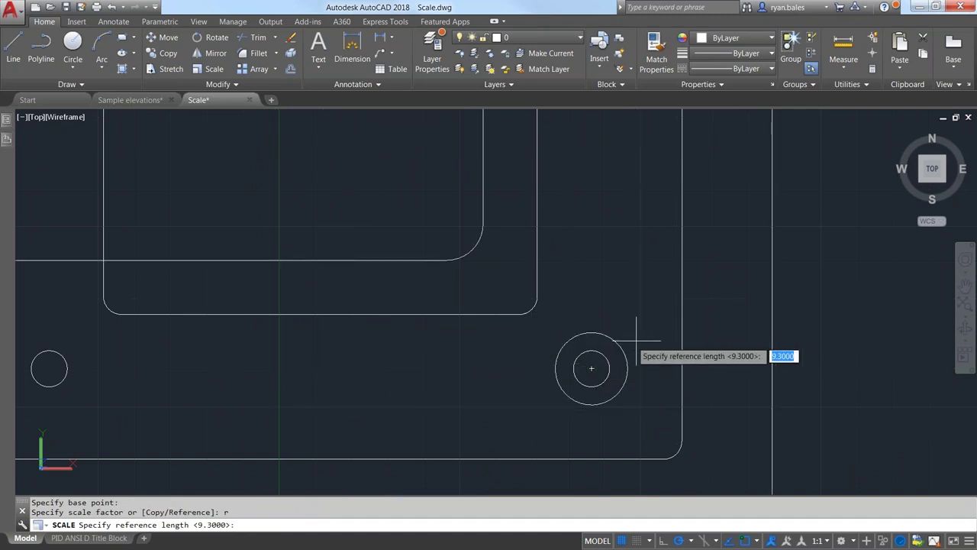
scroll(629, 336, up, 1)
click(578, 380)
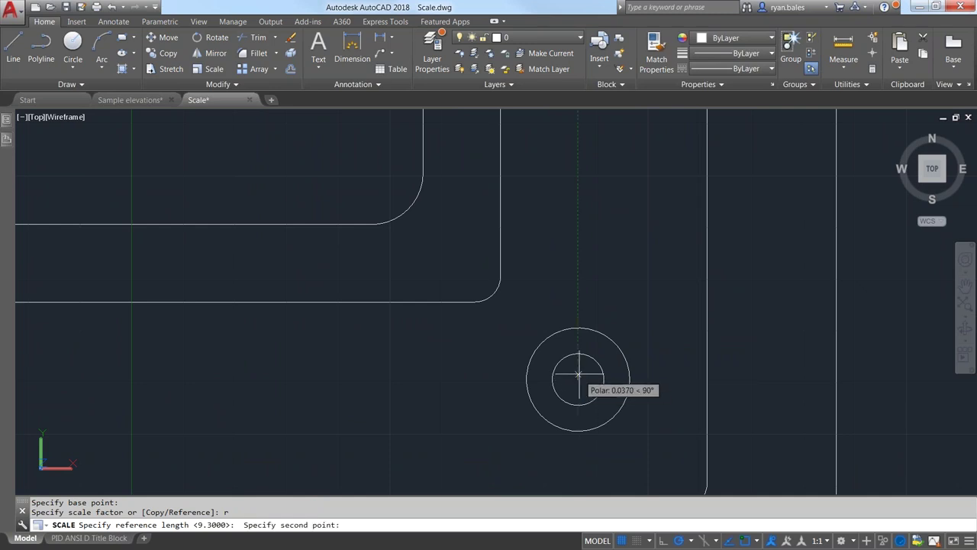
click(578, 329)
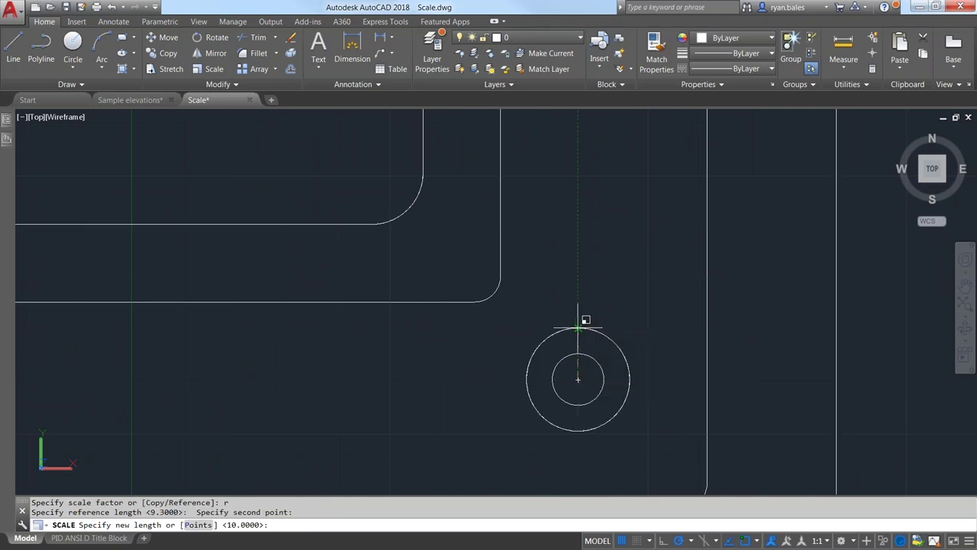
click(578, 355)
scroll(573, 343, down, 3)
scroll(573, 343, down, 3)
key(Return)
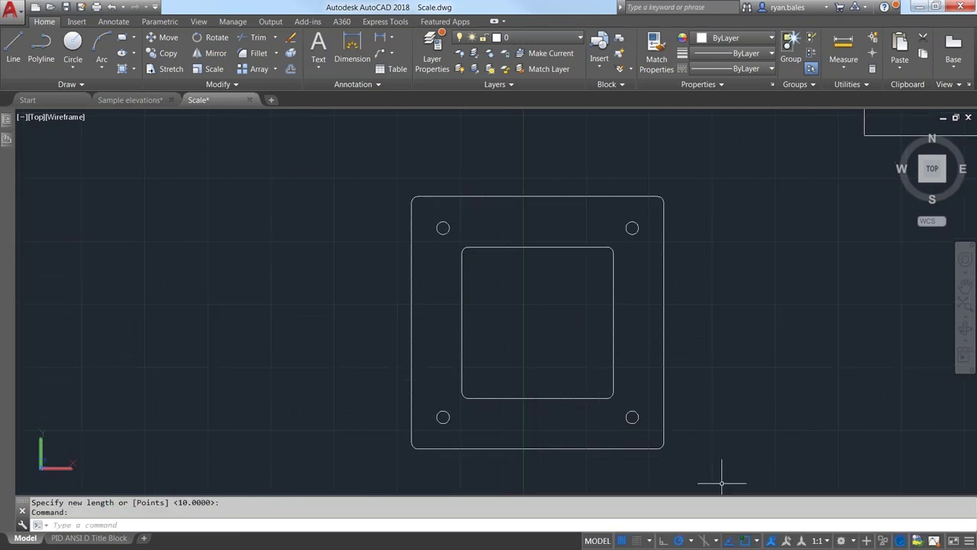
text(OVERKILL)
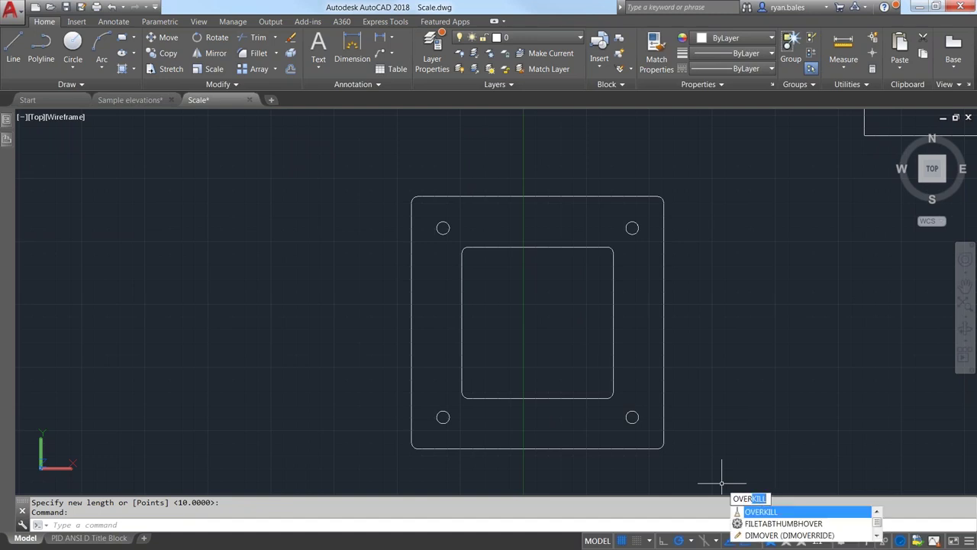
key(Return)
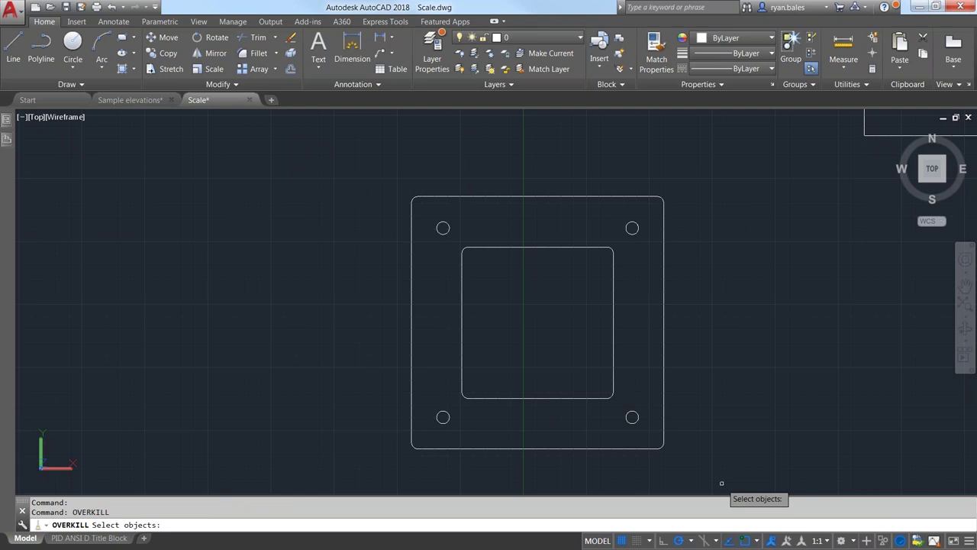
click(729, 475)
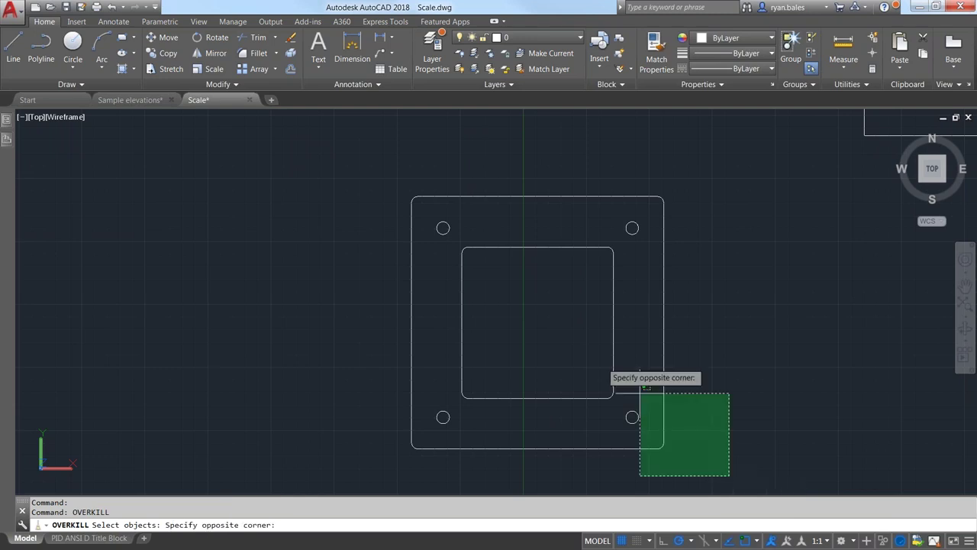
click(300, 145)
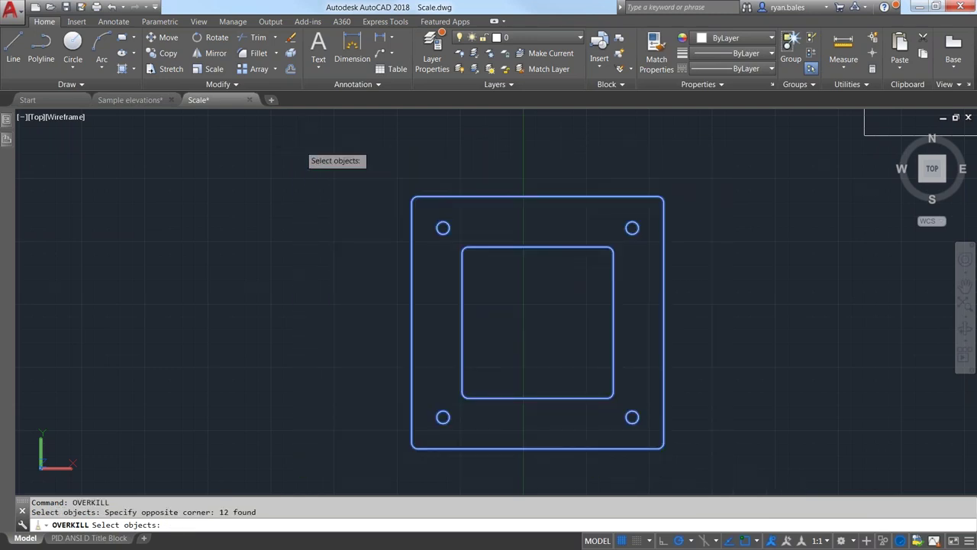
key(Return)
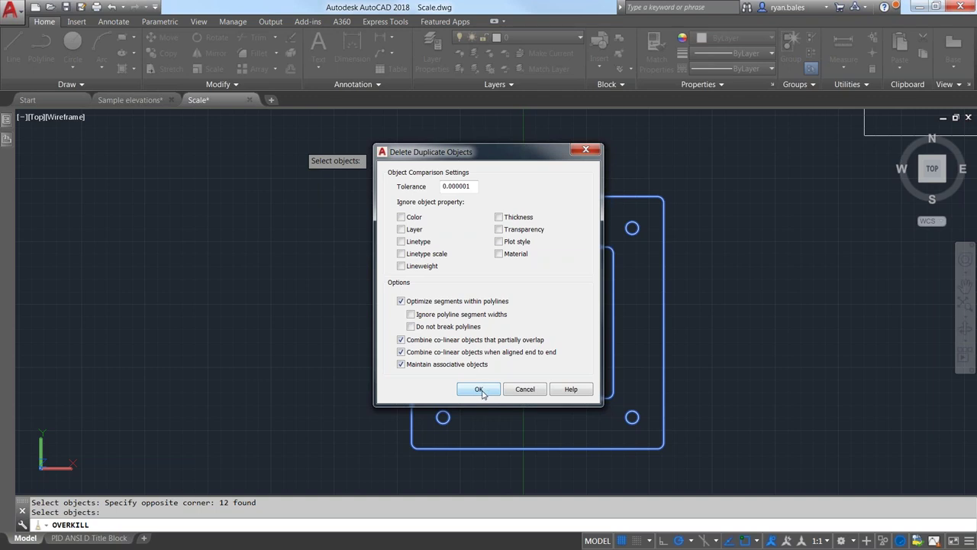
click(478, 390)
click(340, 372)
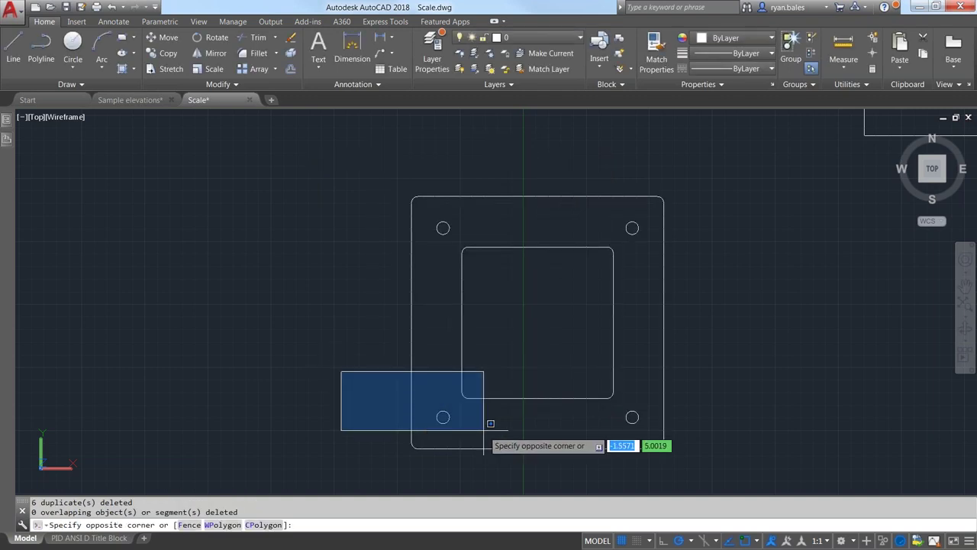
click(512, 461)
right_click(308, 391)
click(336, 371)
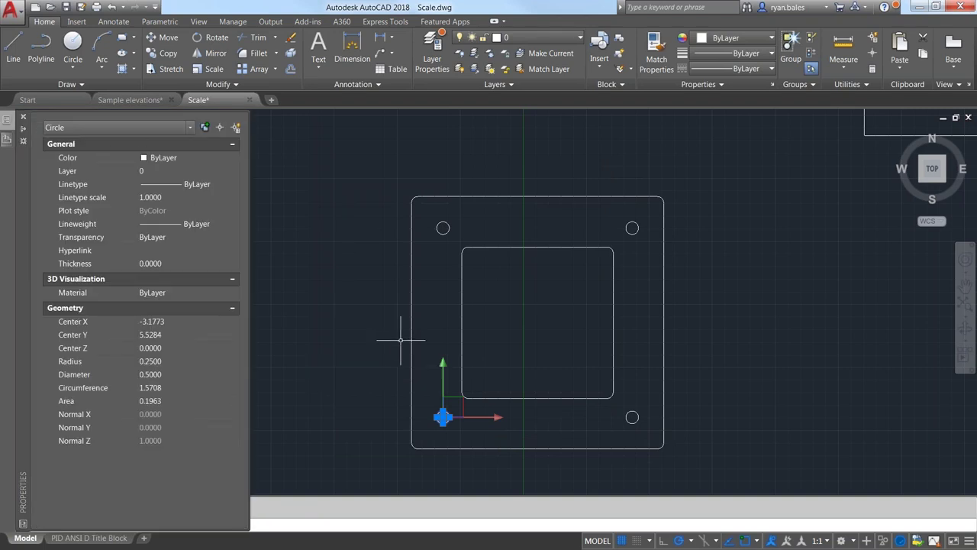
key(ctrl+z)
key(ctrl+z)
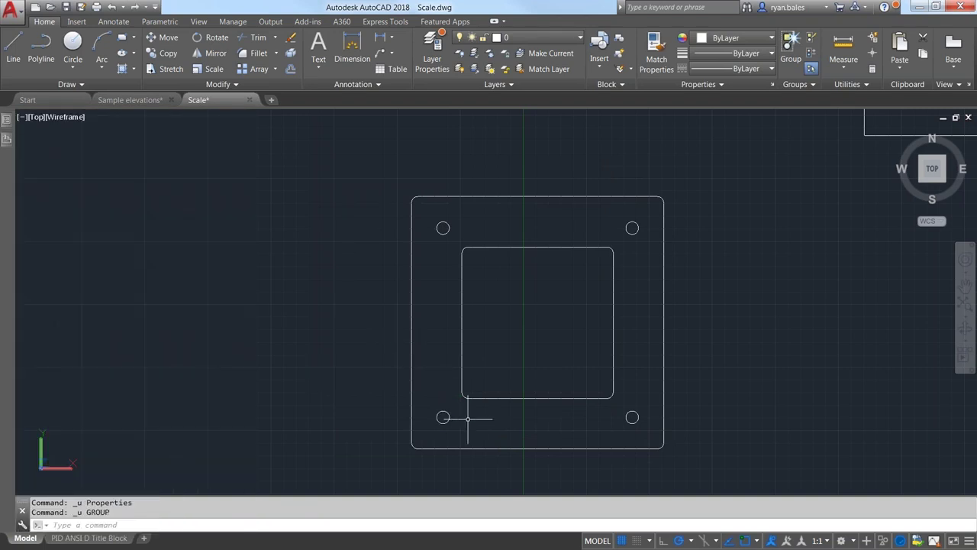
key(ctrl+z)
key(ctrl+z)
click(399, 340)
click(385, 350)
key(ctrl+1)
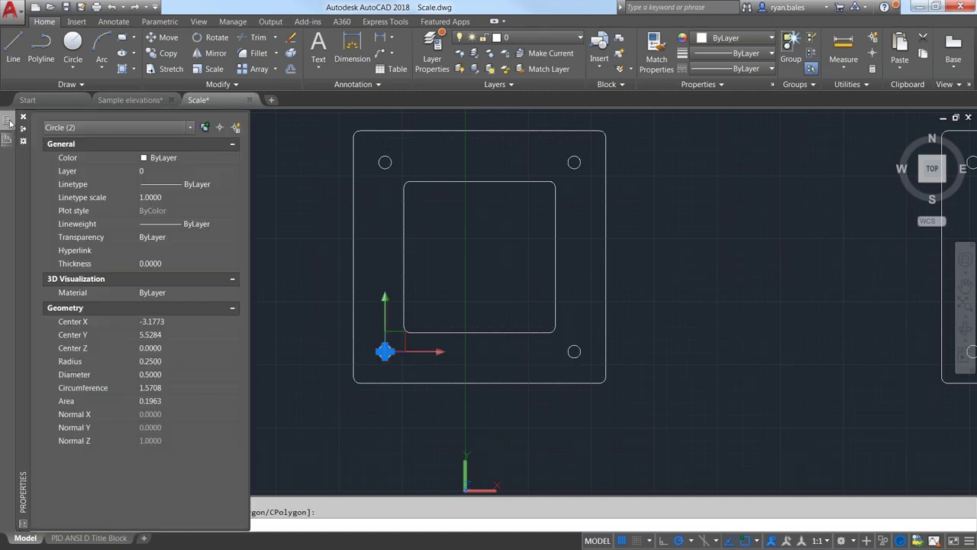
key(ctrl+1)
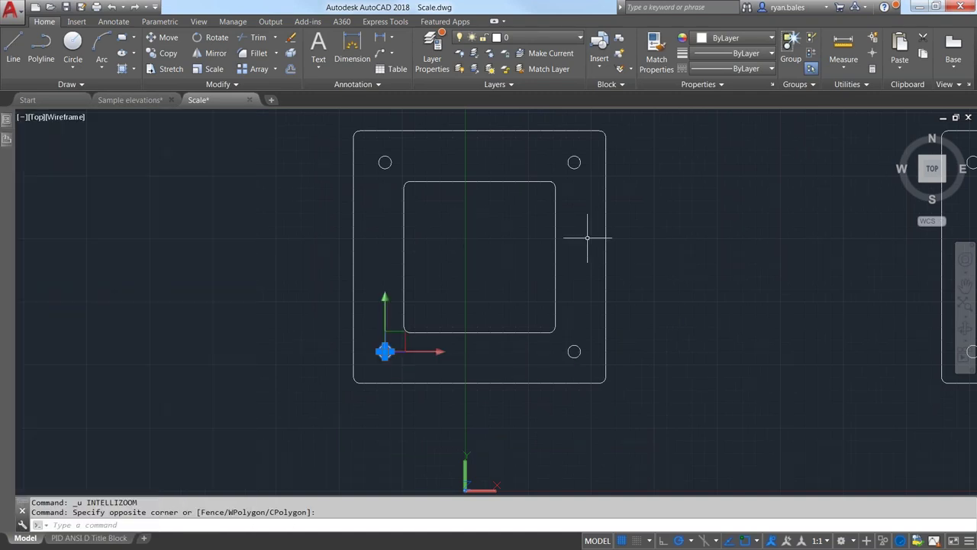
key(Escape)
scroll(670, 248, down, 2)
mouse_move(663, 229)
middle_down()
mouse_move(560, 341)
mouse_move(650, 344)
mouse_move(542, 312)
middle_up()
scroll(560, 340, down, 2)
key(Escape)
scroll(394, 286, up, 2)
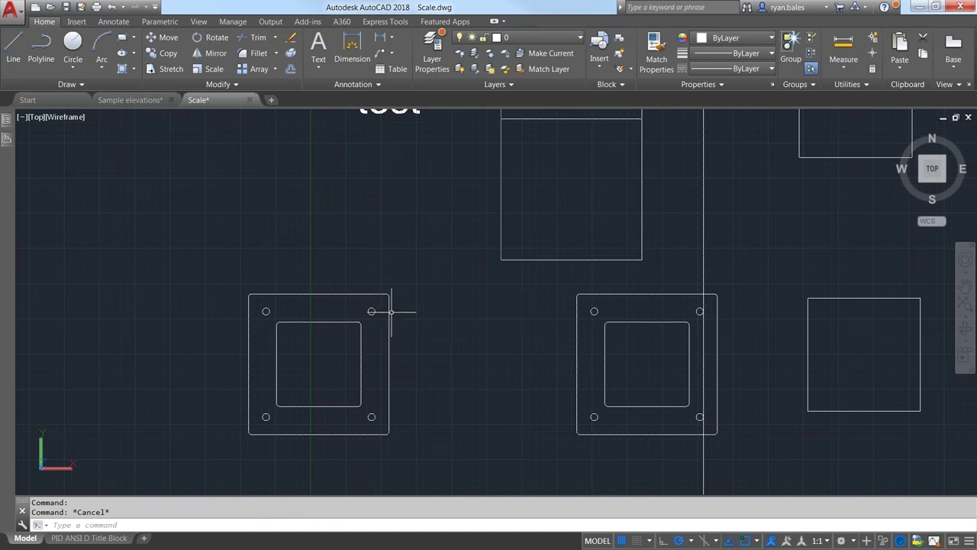
scroll(354, 331, up, 2)
middle_drag(684, 362, 637, 270)
scroll(309, 177, up, 2)
scroll(507, 145, down, 4)
Window-select the left plate, try a Reference scale from a picked base point, then abandon it
click(506, 144)
click(207, 443)
text(sc)
key(Return)
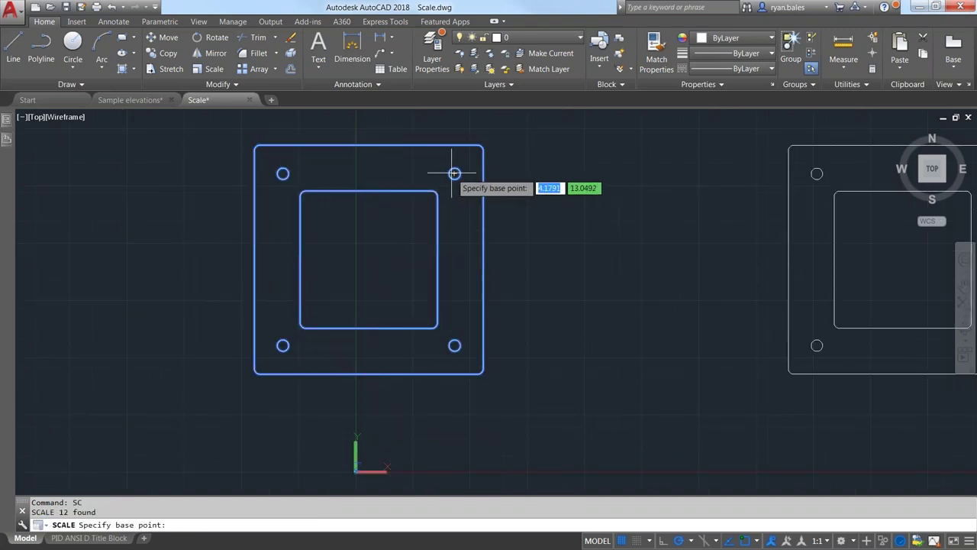
click(384, 258)
text(r)
key(Return)
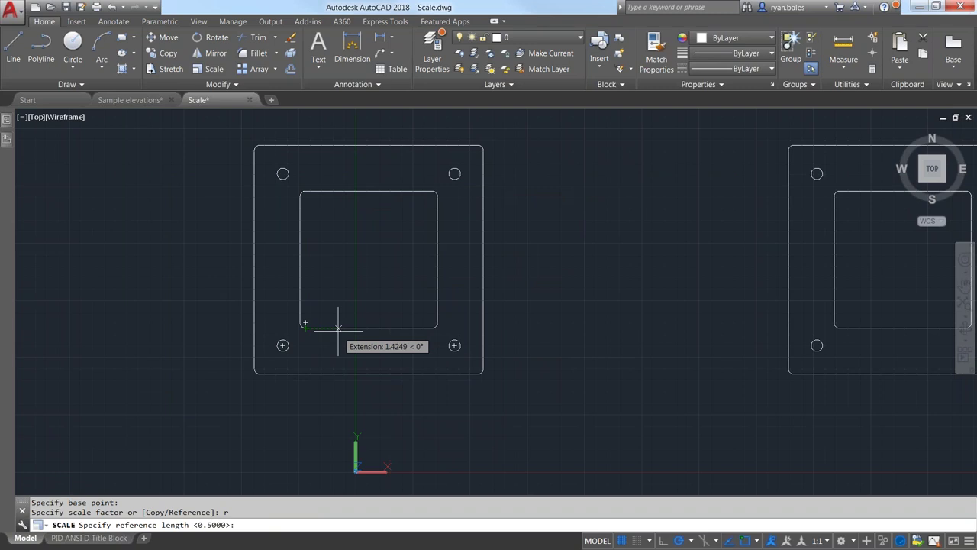
key(Escape)
Reselect the plate and start SCALE with an m2p base point between two opposite hole centres
click(515, 118)
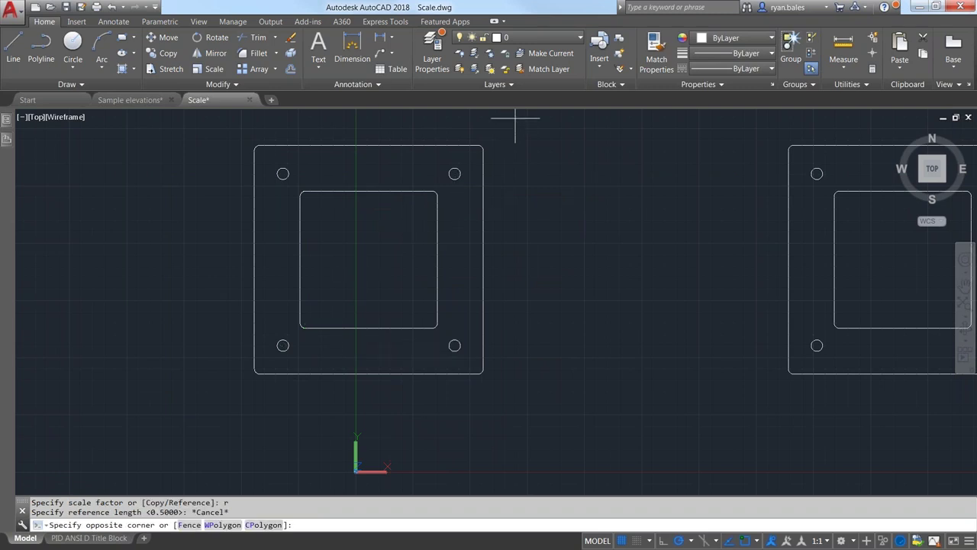
click(160, 463)
text(sc)
key(Return)
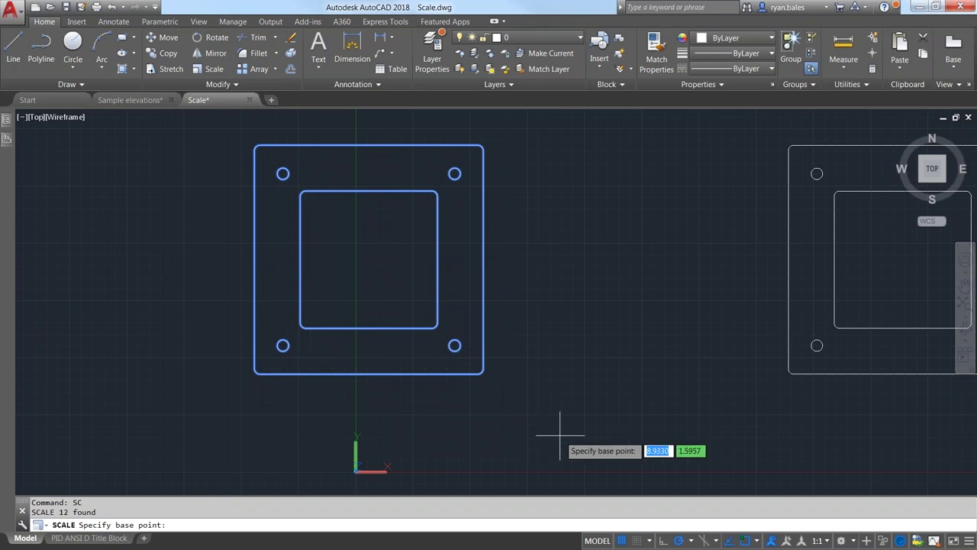
text(m2)
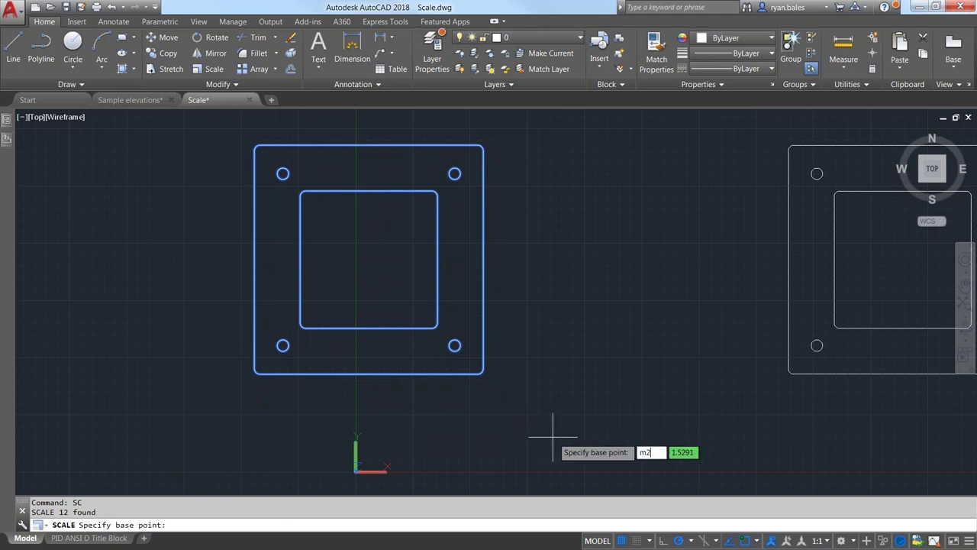
text(p)
key(Return)
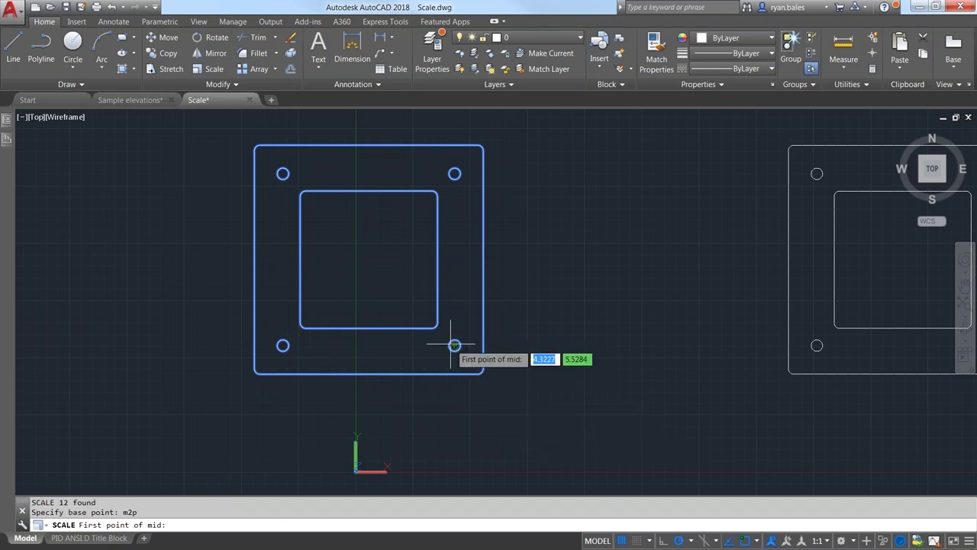
click(454, 345)
click(296, 173)
Set the Reference length from the m2p plate centre to a picked point, then cancel the scale
text(r)
key(Return)
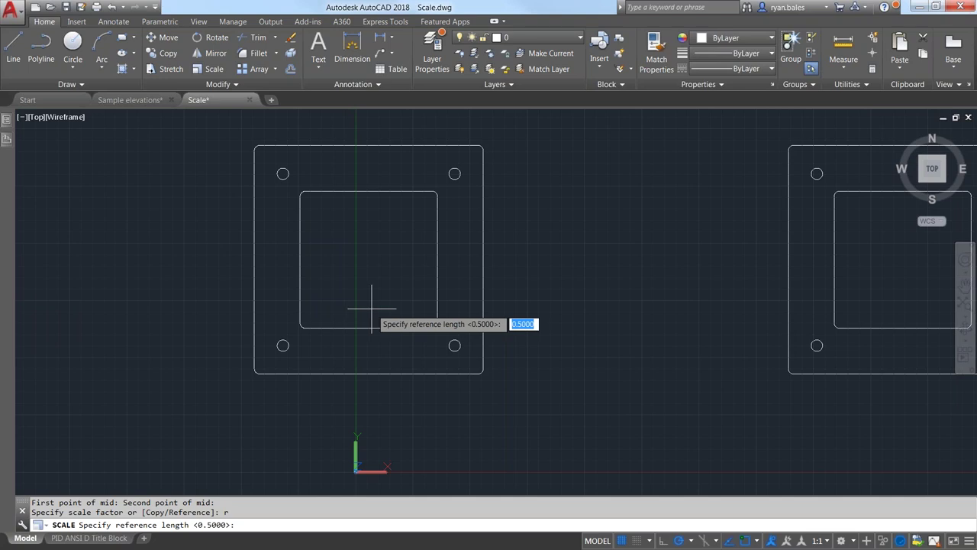
text(m2p)
key(Return)
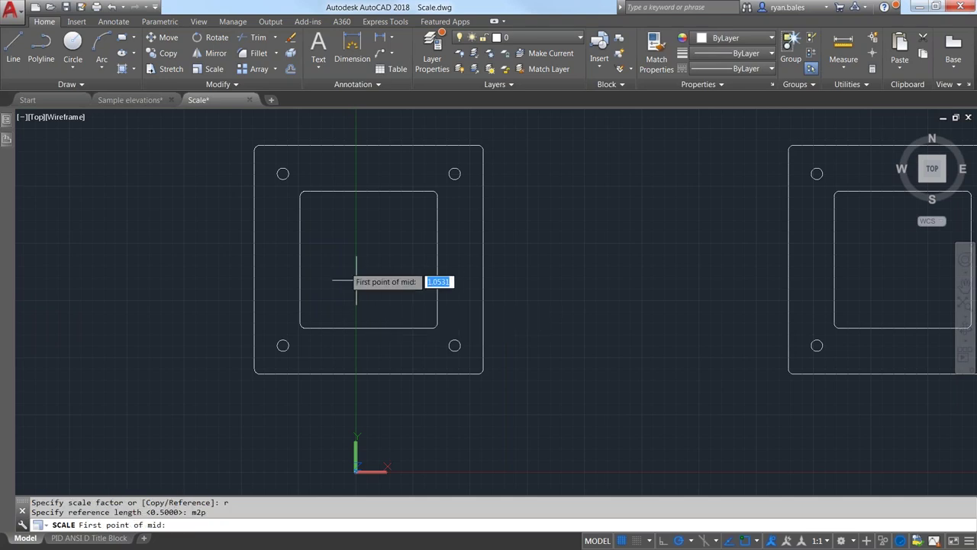
click(283, 174)
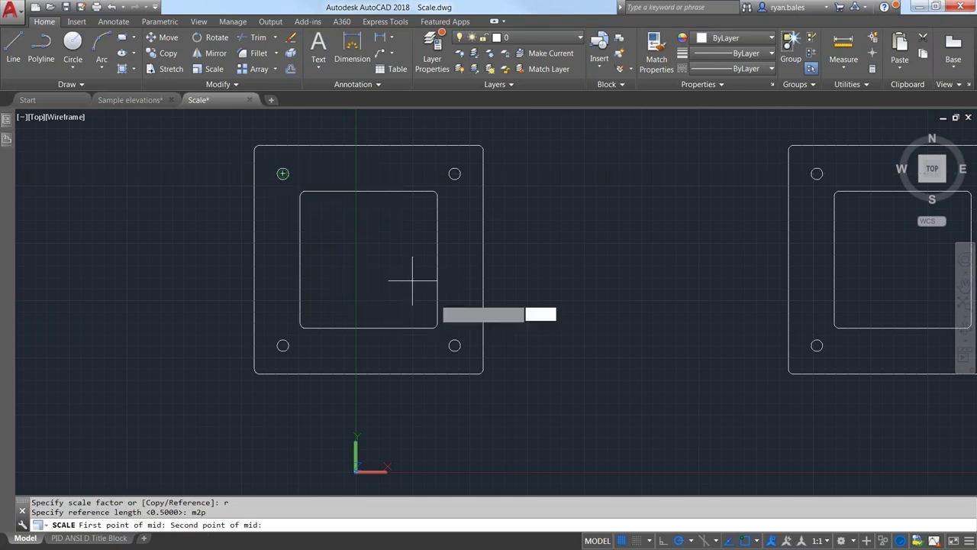
click(454, 345)
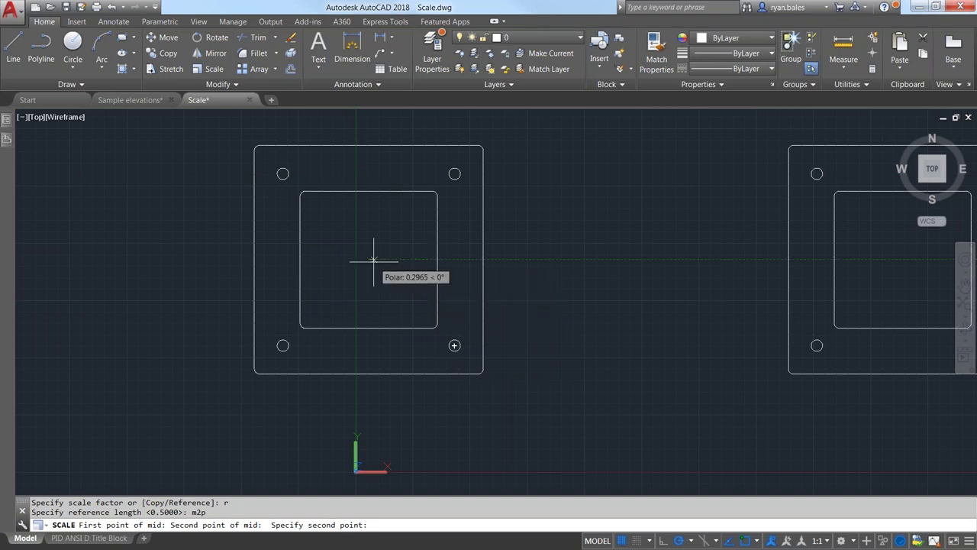
click(437, 260)
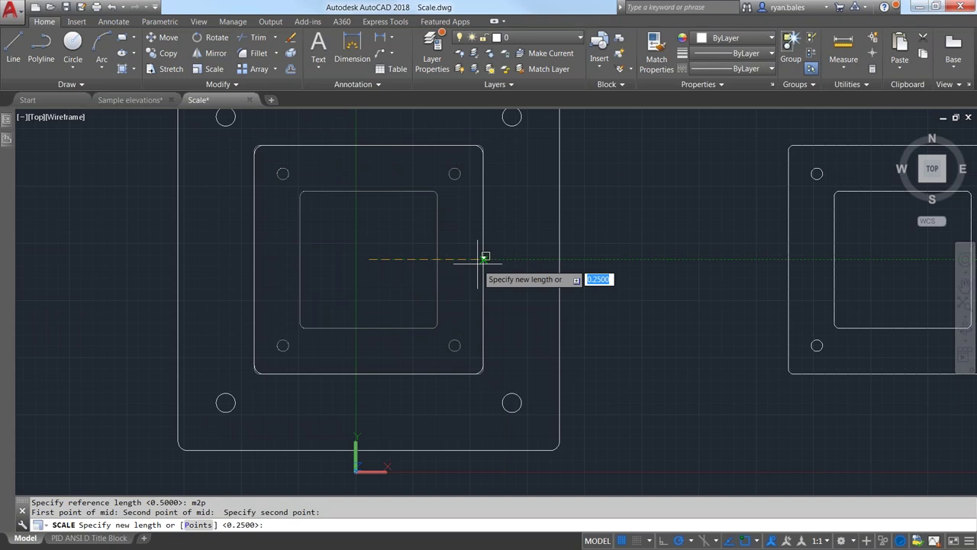
key(Escape)
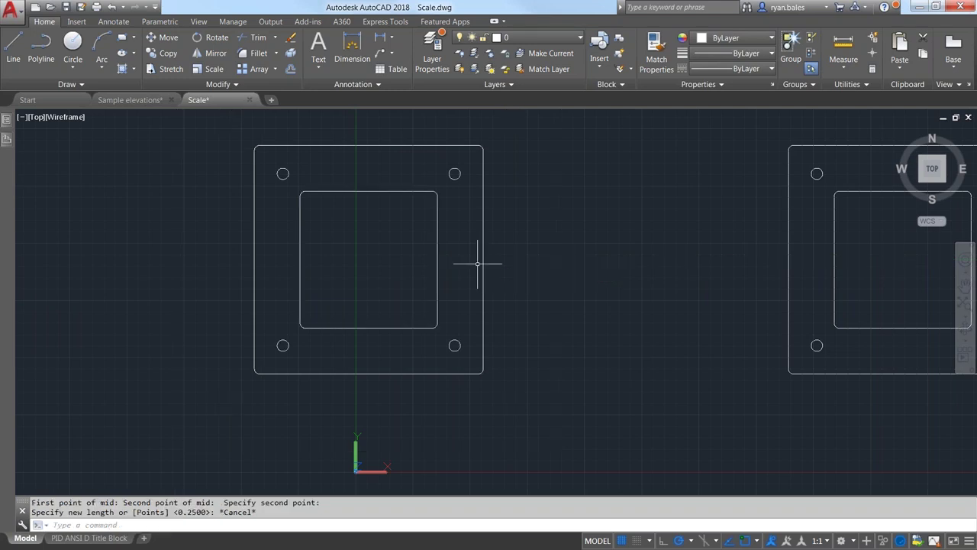
Rerun SC using the Previous twelve-object selection
text(sc)
key(Return)
text(p)
key(Return)
key(Return)
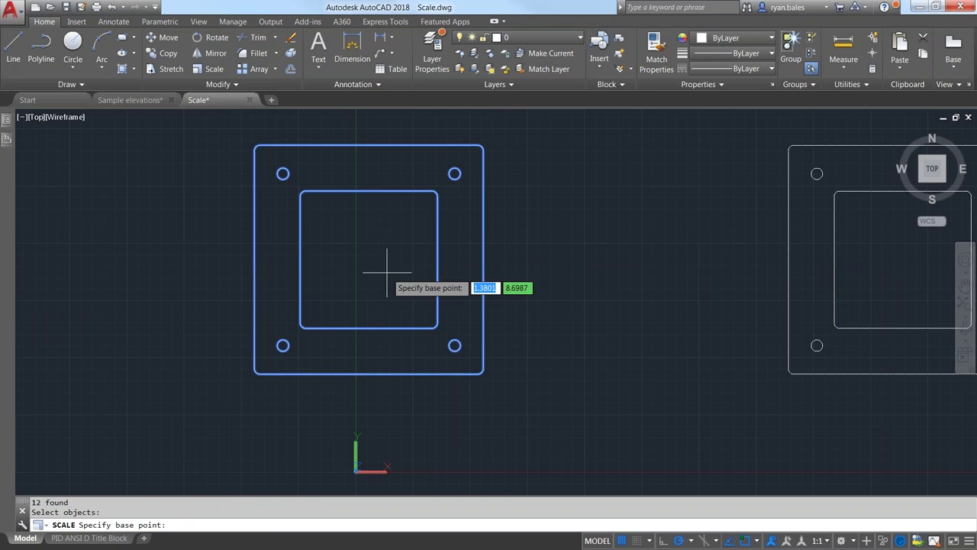
click(387, 272)
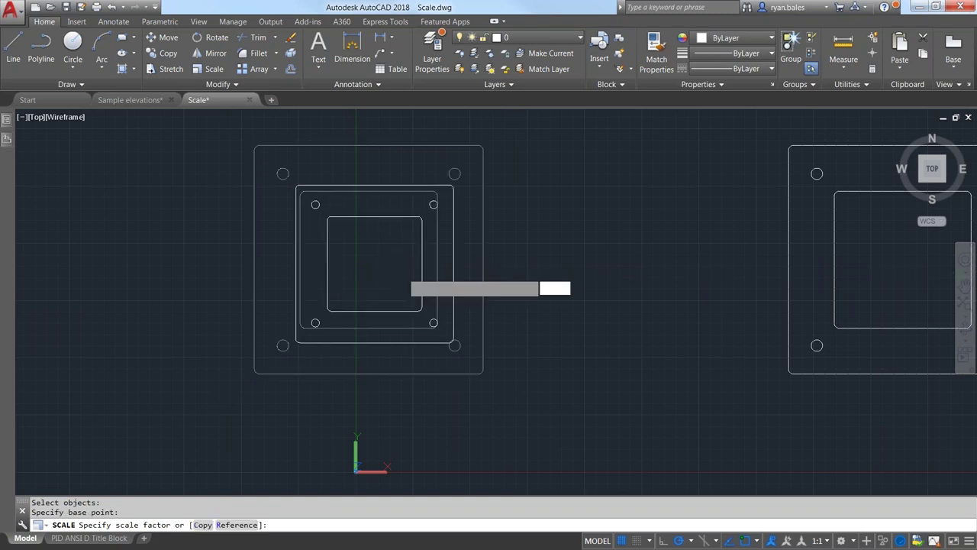
text(r)
key(Return)
click(407, 296)
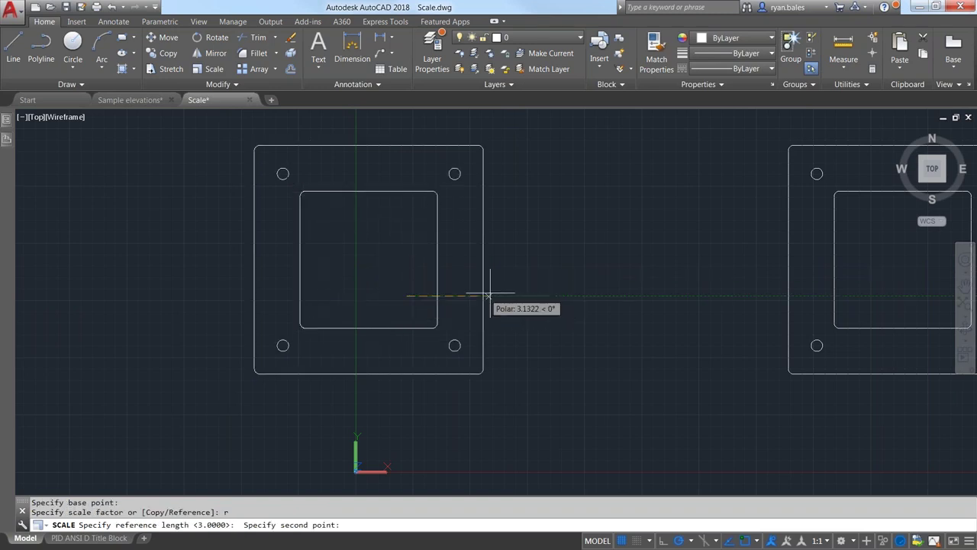
click(437, 296)
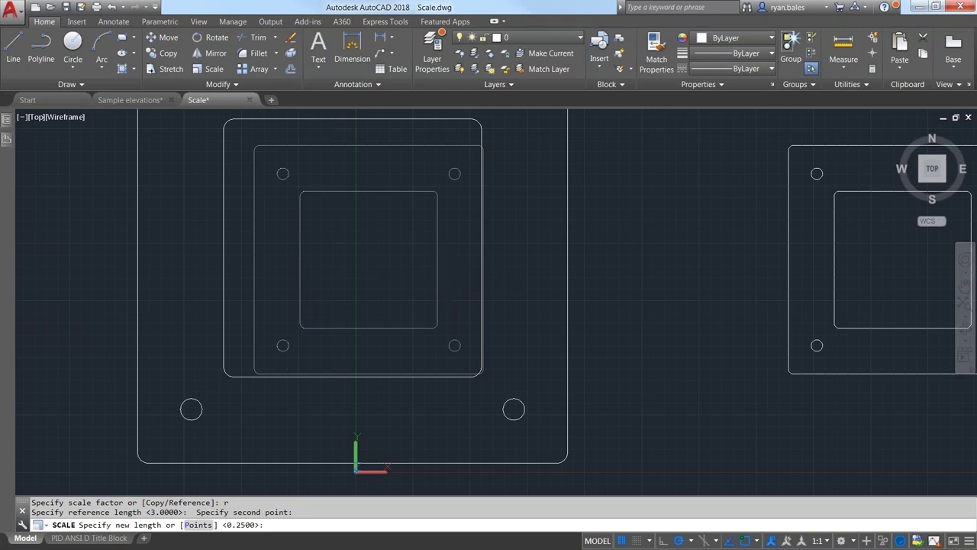
key(Escape)
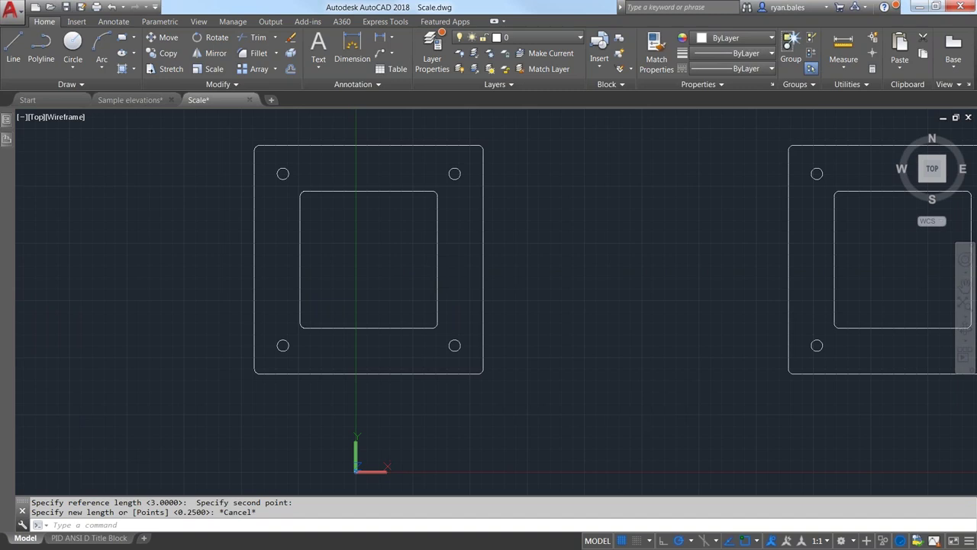
key(Escape)
key(Escape)
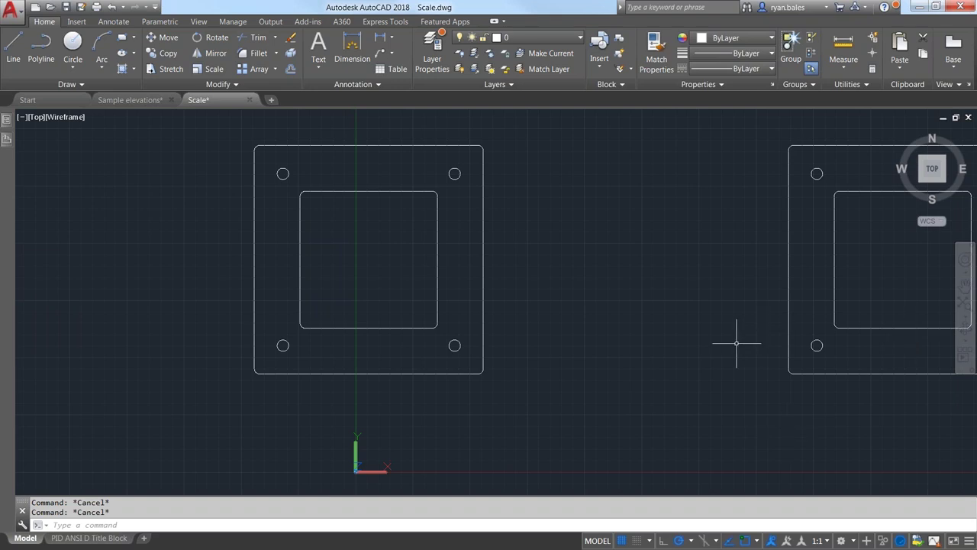
text(sc)
key(Escape)
Change the Length Type to Architectural in Drawing Units, then start the DI distance command
text(units)
key(Return)
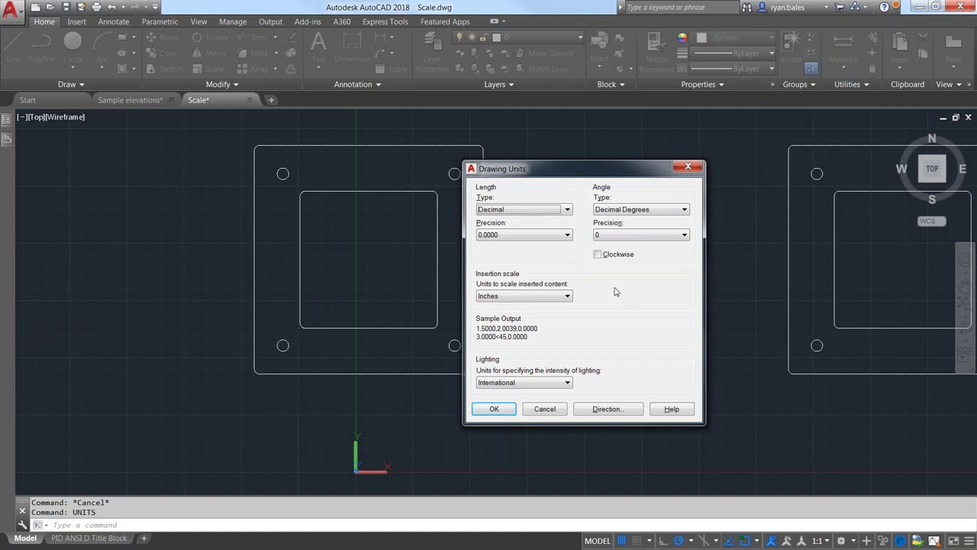
mouse_move(563, 162)
mouse_down()
mouse_move(488, 158)
mouse_move(612, 116)
mouse_move(450, 90)
mouse_move(499, 134)
mouse_up()
click(475, 186)
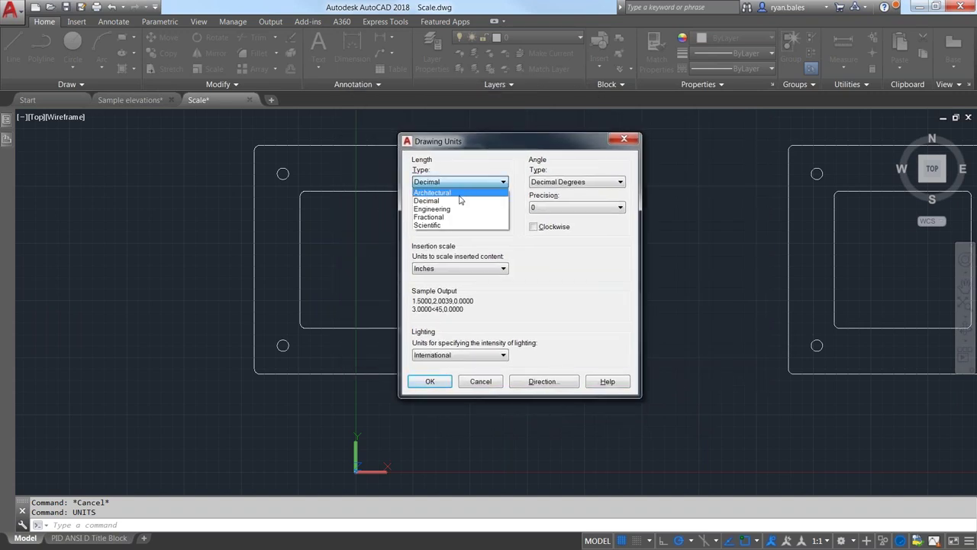
click(462, 191)
click(432, 384)
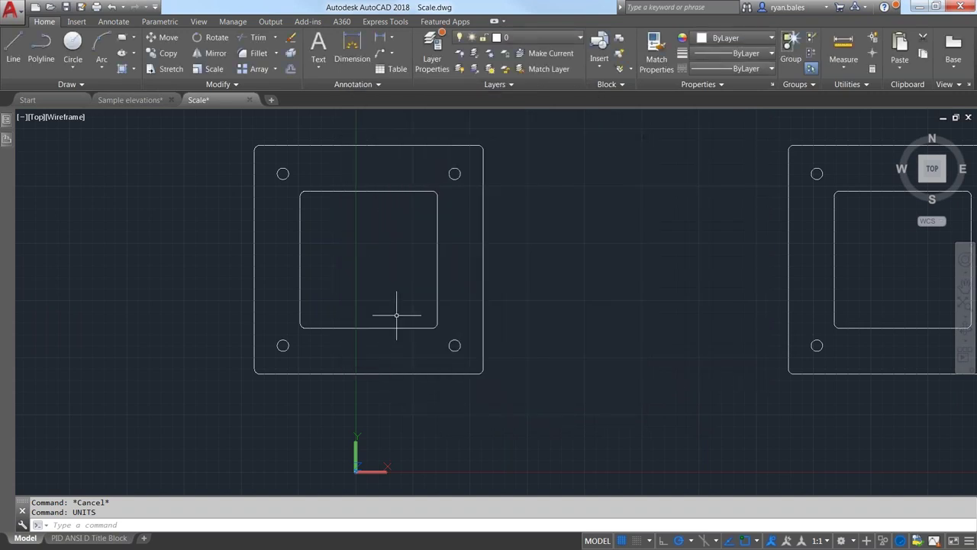
text(di)
key(Return)
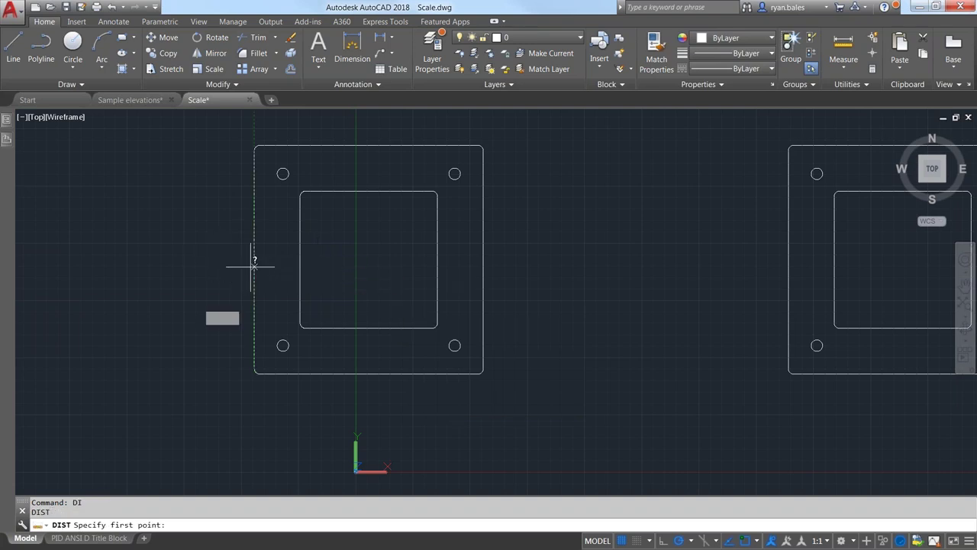
Measure the plate's bottom edge from its lower-left corner (9 9/16"), cancel DIST, and reopen UNITS
click(256, 371)
scroll(483, 371, up, 2)
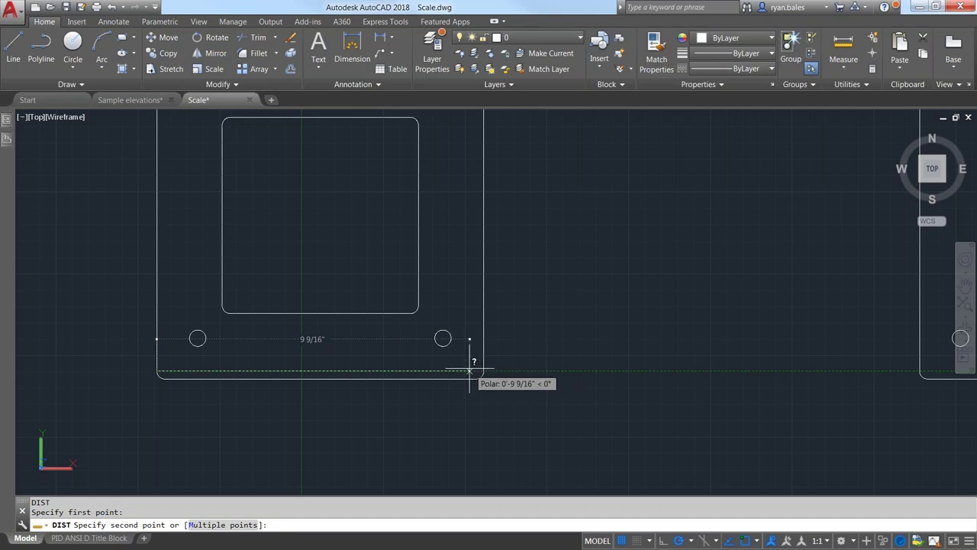
key(Return)
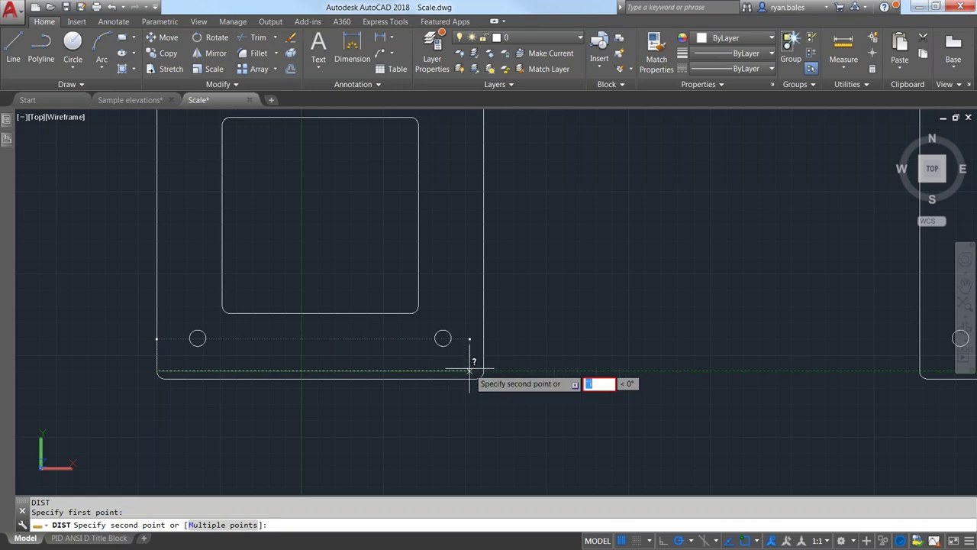
key(Escape)
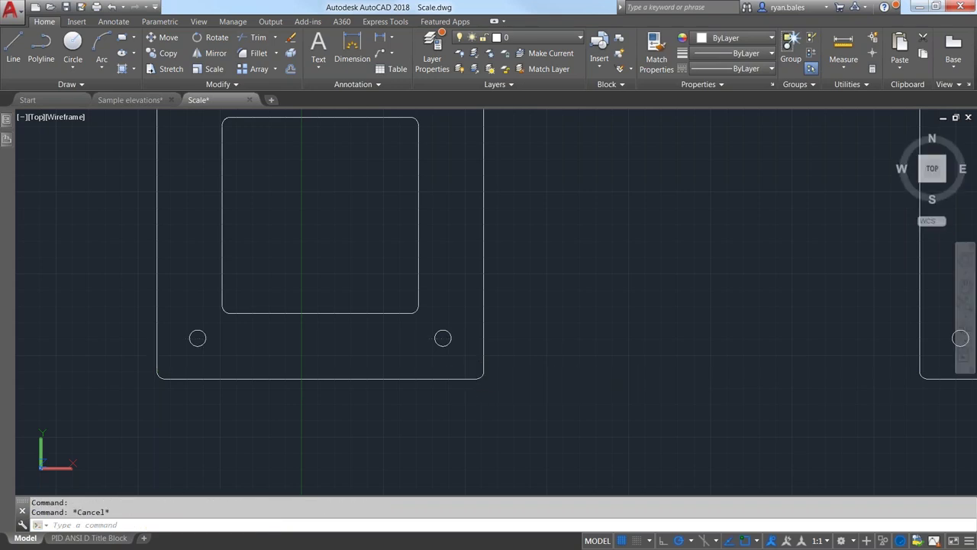
text(units)
key(Return)
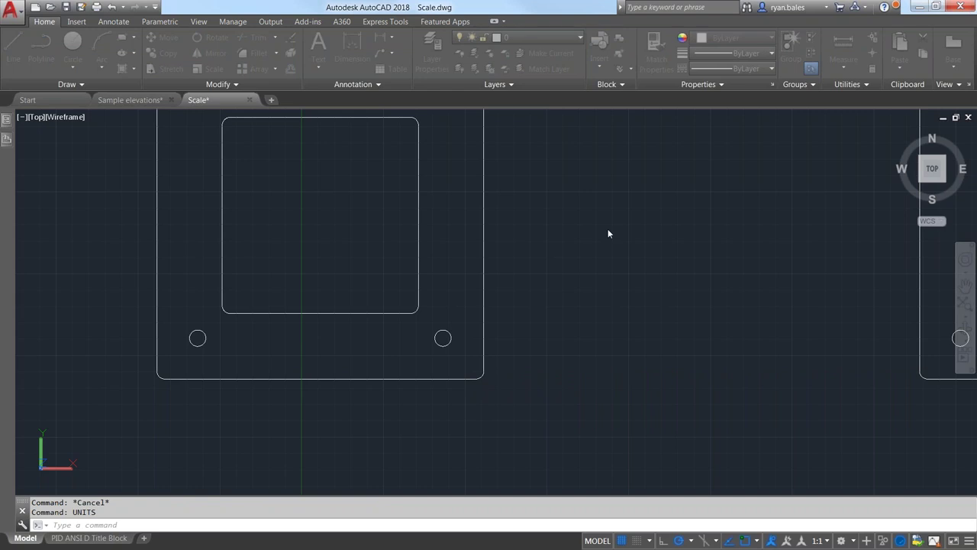
Move the Drawing Units dialog into view and close it
mouse_move(947, 131)
mouse_down()
mouse_move(545, 199)
mouse_move(605, 216)
mouse_move(464, 142)
mouse_move(687, 167)
mouse_move(417, 182)
mouse_move(516, 111)
mouse_move(525, 169)
mouse_up()
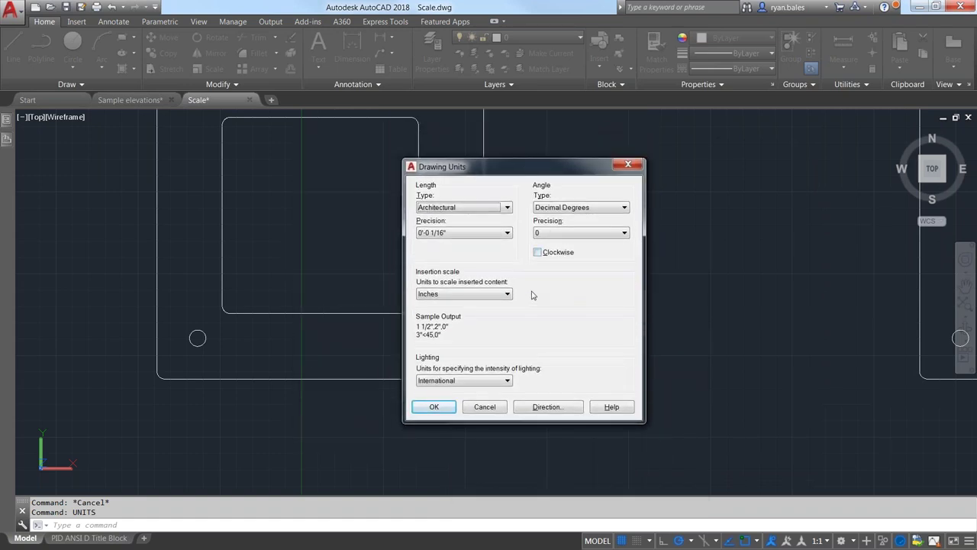
key(alt+space)
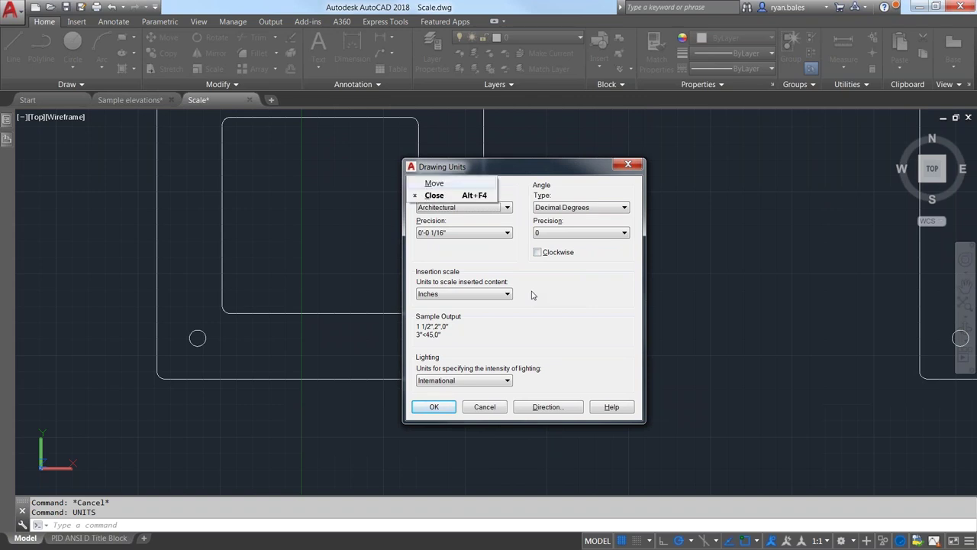
click(433, 184)
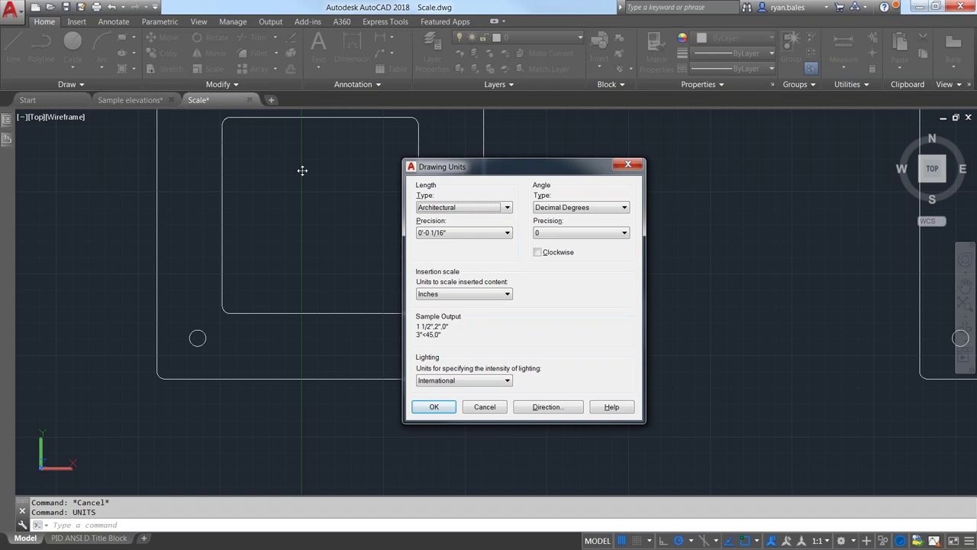
mouse_move(549, 175)
mouse_down()
mouse_move(580, 185)
mouse_move(255, 112)
mouse_move(29, 213)
mouse_move(449, 200)
mouse_up()
key(Escape)
Reopen and close Drawing Units, then open the Insert dialog showing block 'box' in Inches at scale 1.0000
key(Return)
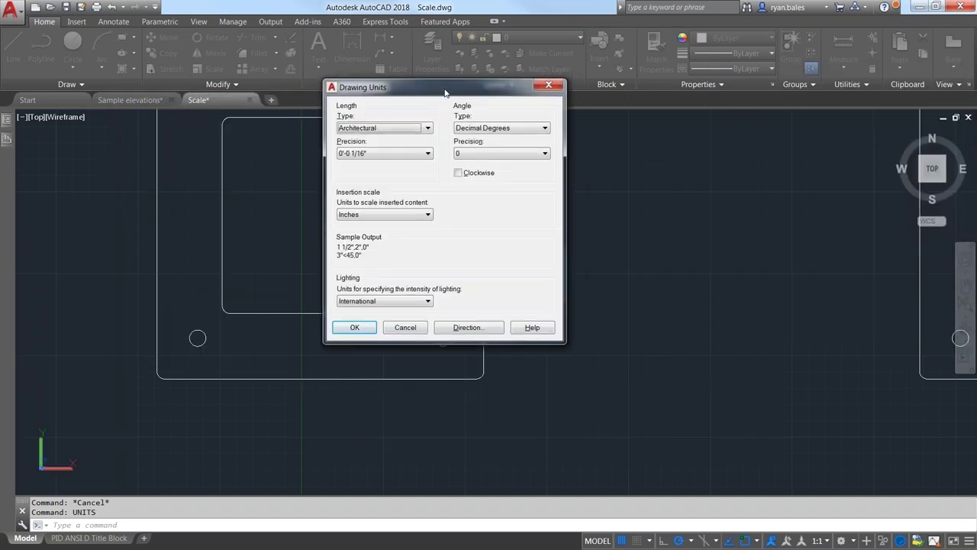
mouse_move(453, 135)
mouse_down()
mouse_move(443, 126)
mouse_move(626, 163)
mouse_up()
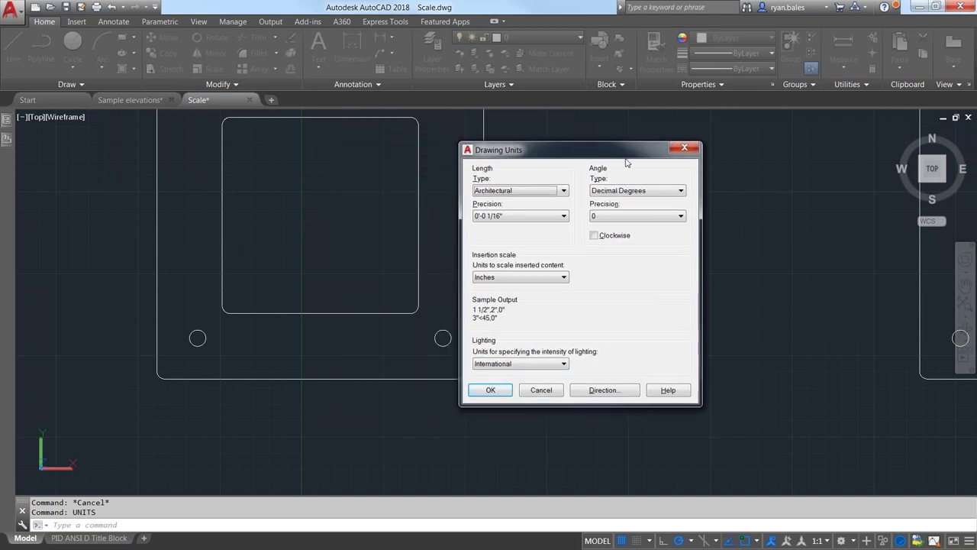
click(611, 191)
key(Return)
text(i)
key(Return)
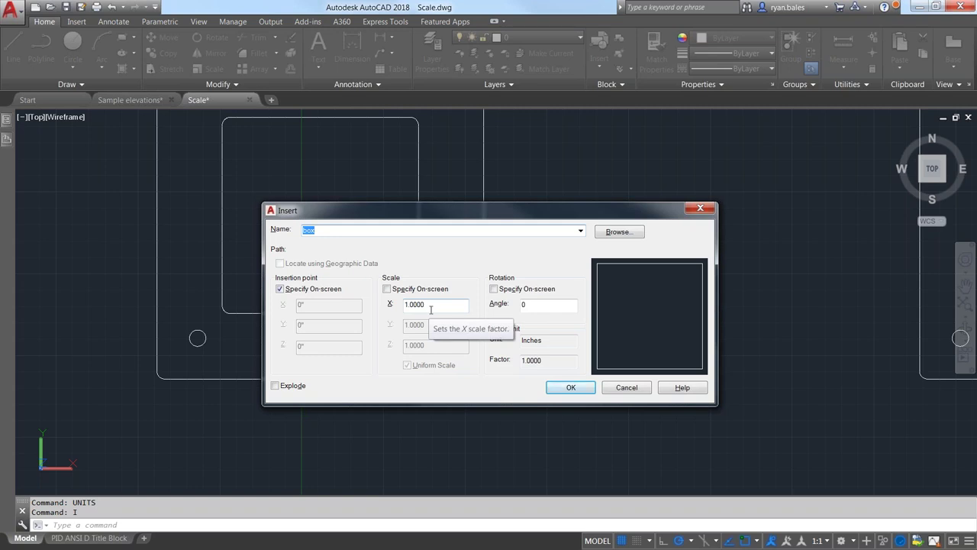
Cancel the Insert dialog without placing 'box' and enter UNITS
click(645, 388)
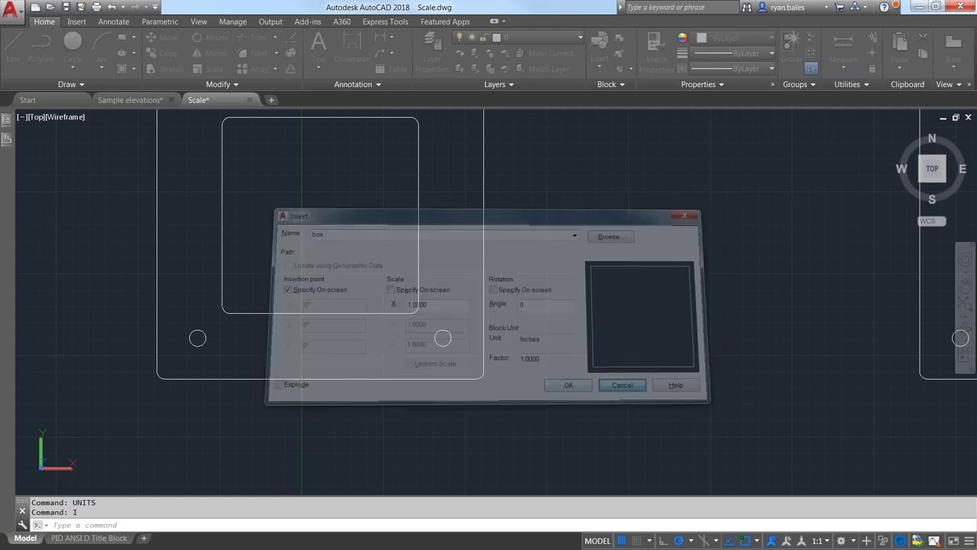
text(units)
key(Return)
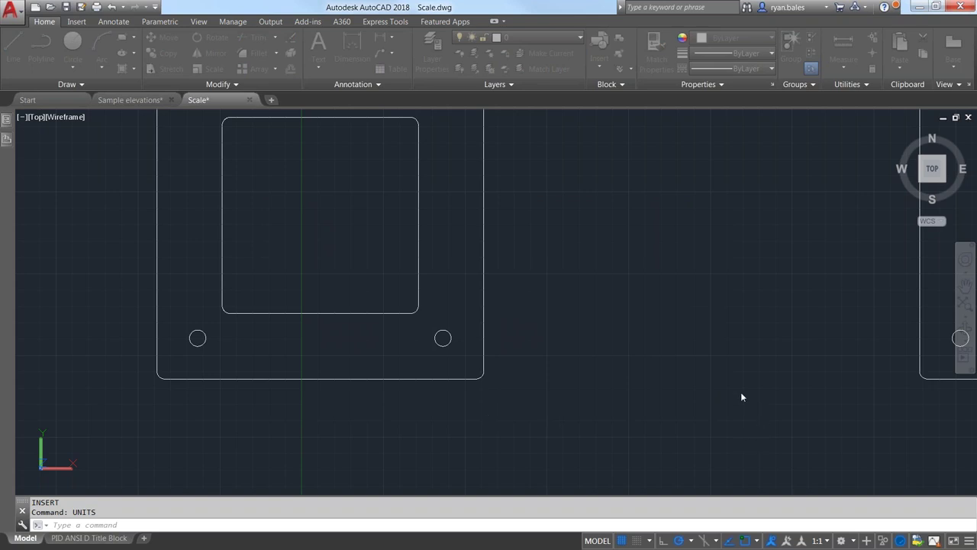
Try Millimeters as insertion scale, decline the warning, and revert it to Inches
click(527, 260)
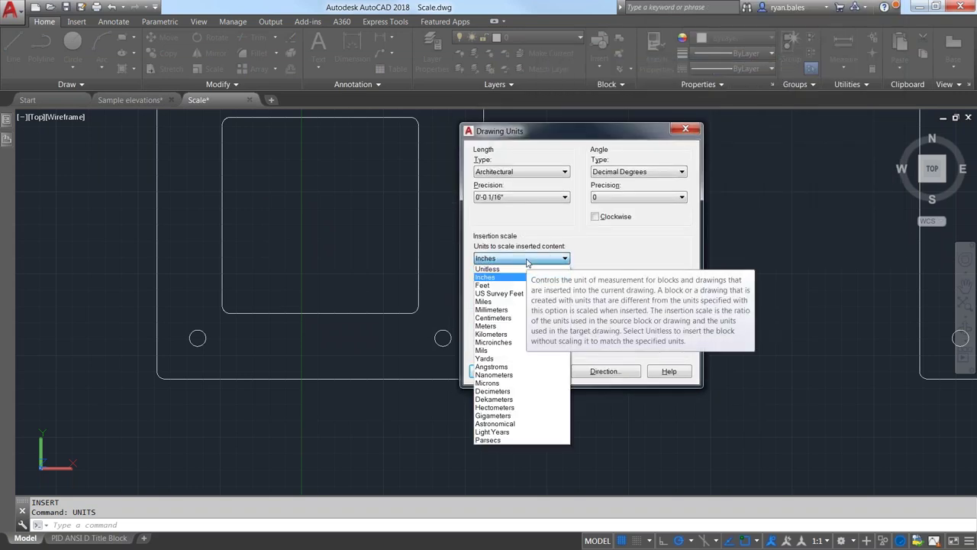
click(525, 311)
click(494, 372)
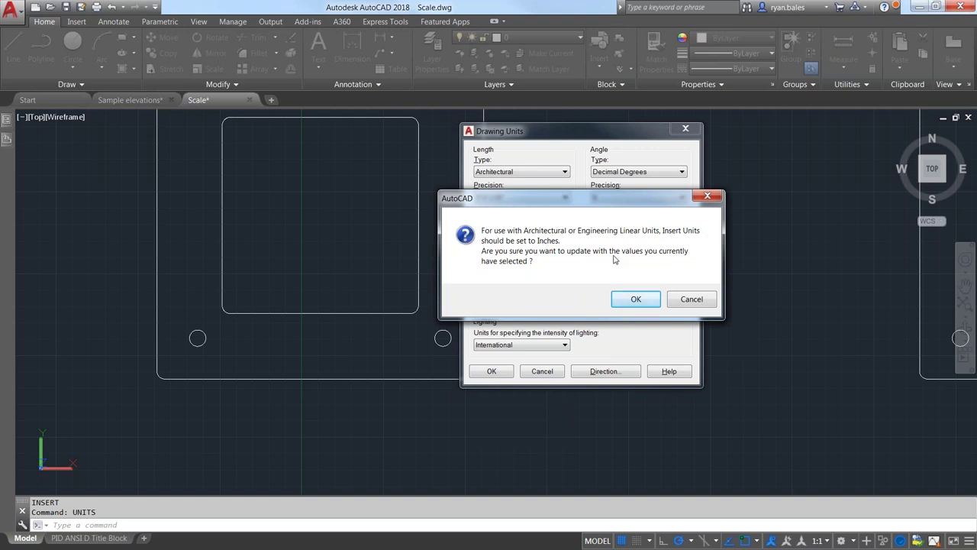
click(683, 297)
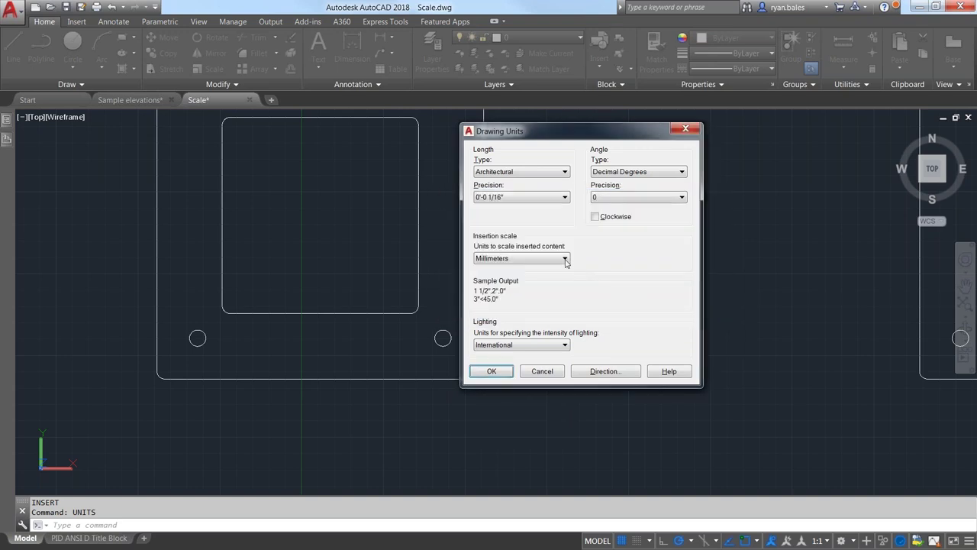
click(550, 261)
click(546, 277)
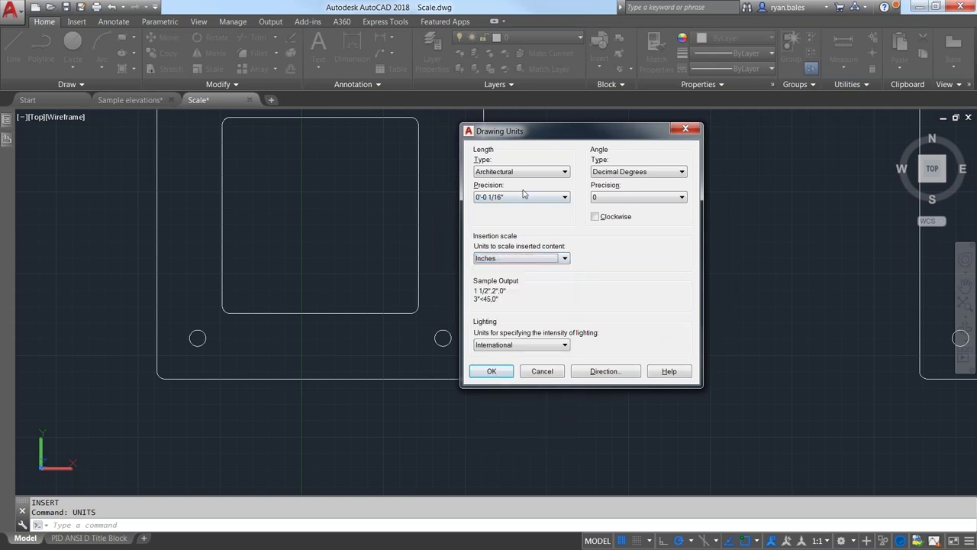
Set Length Type to Decimal and insertion scale to Millimeters, then apply
click(506, 171)
click(510, 191)
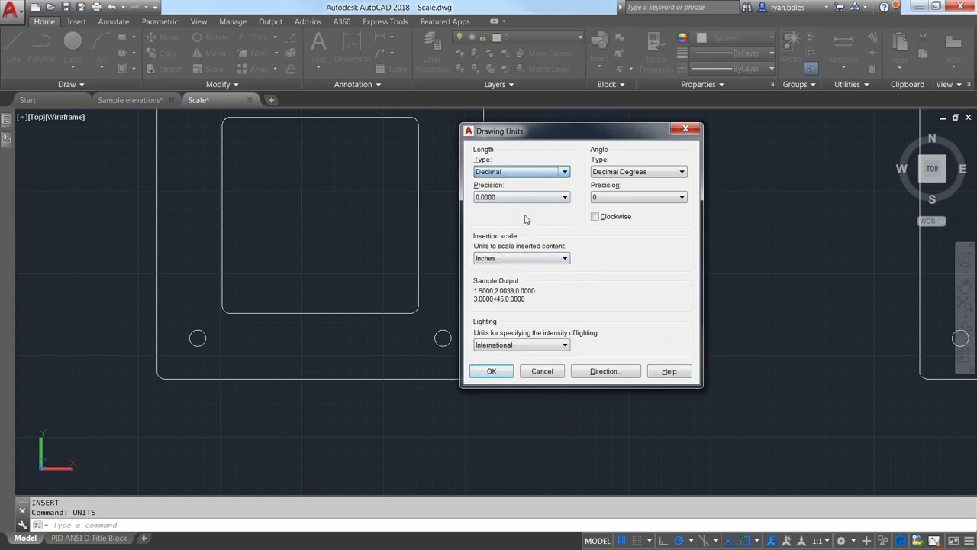
click(518, 260)
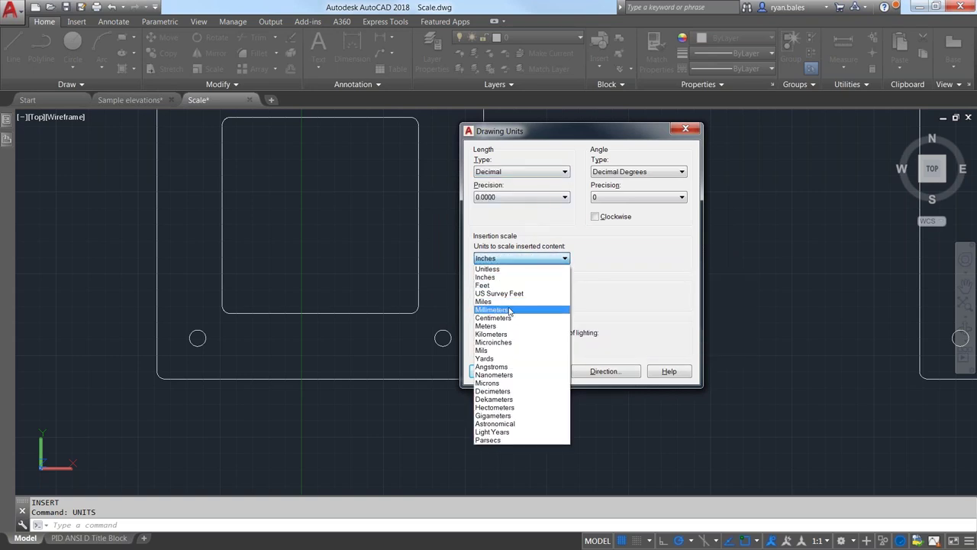
click(510, 310)
click(495, 371)
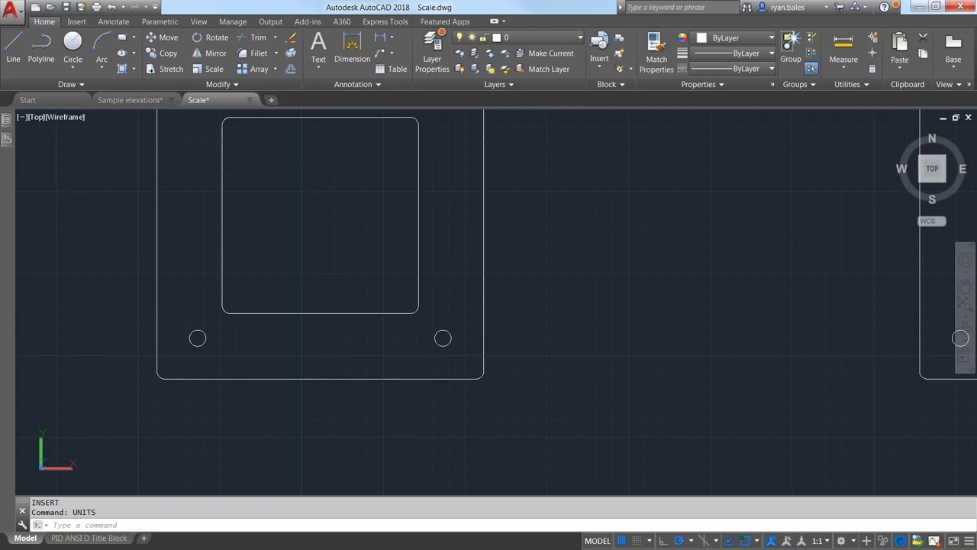
Select the lower test text and set its colour to Red in the Properties palette
scroll(488, 326, down, 2)
scroll(554, 253, down, 2)
middle_drag(554, 252, 587, 451)
middle_drag(581, 299, 494, 415)
click(575, 412)
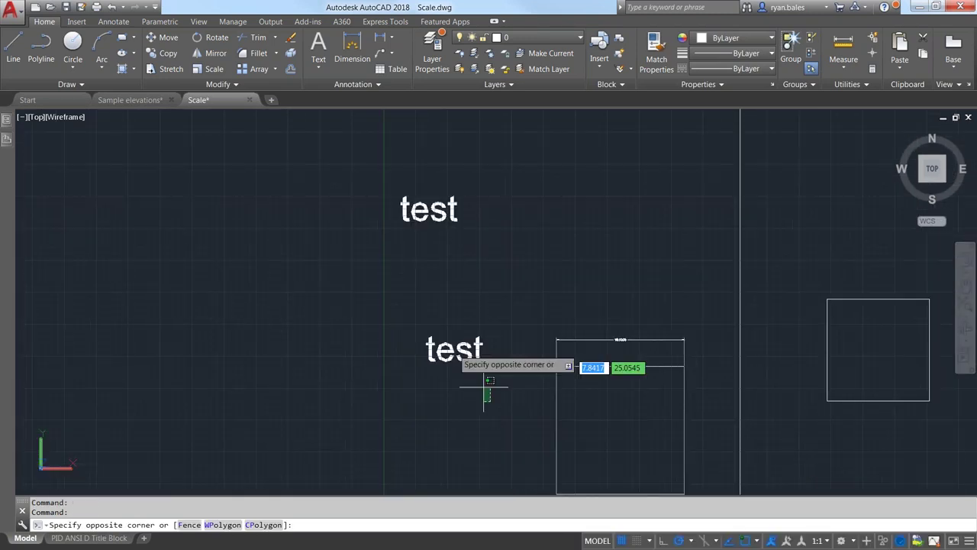
click(460, 356)
key(ctrl+1)
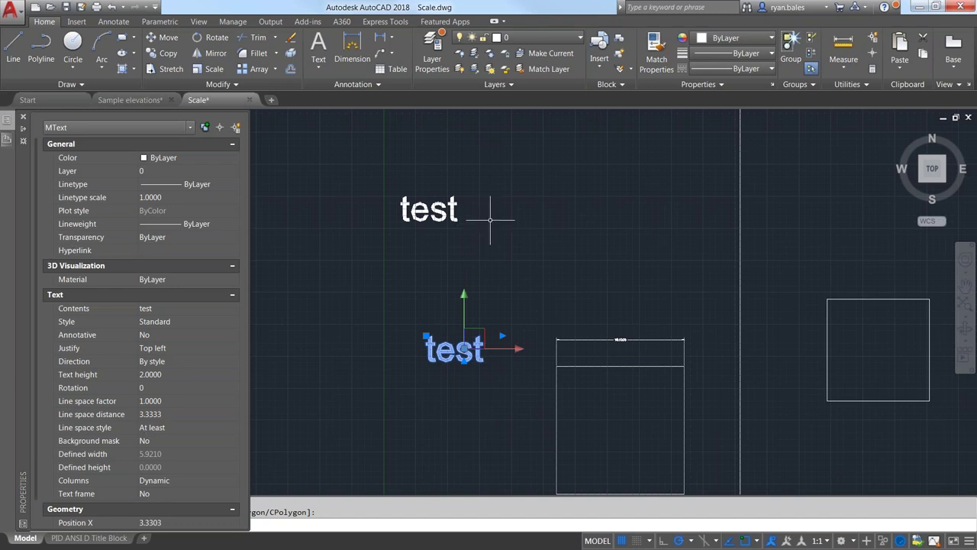
key(ctrl+1)
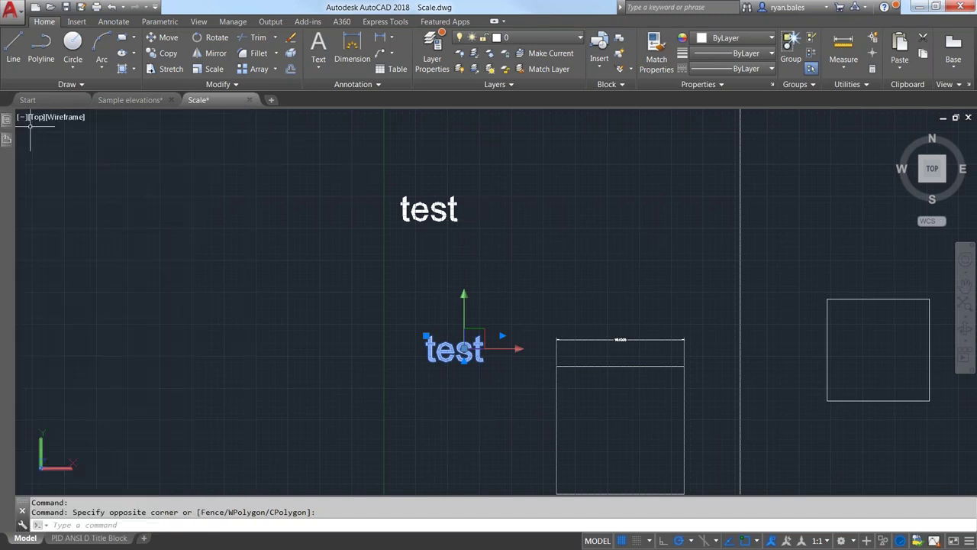
key(ctrl+1)
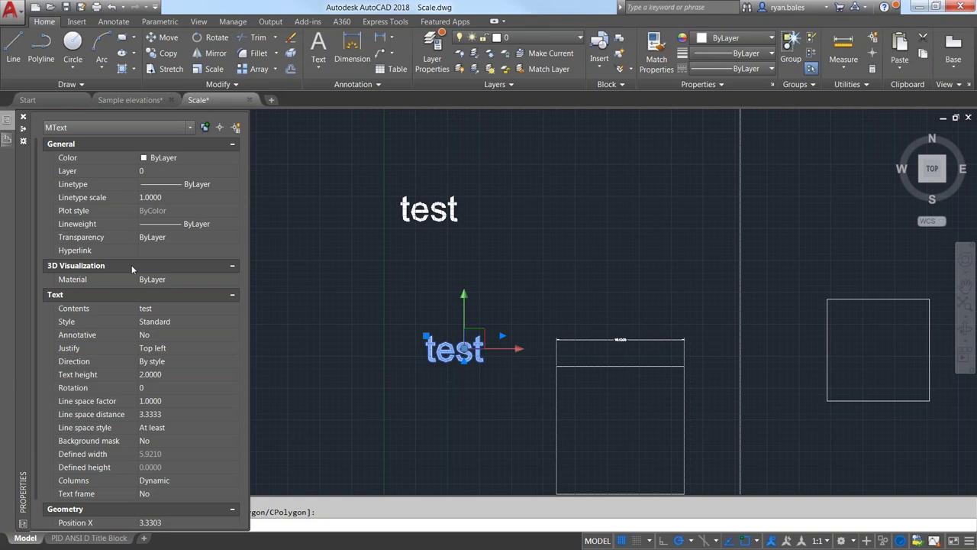
click(165, 158)
click(162, 191)
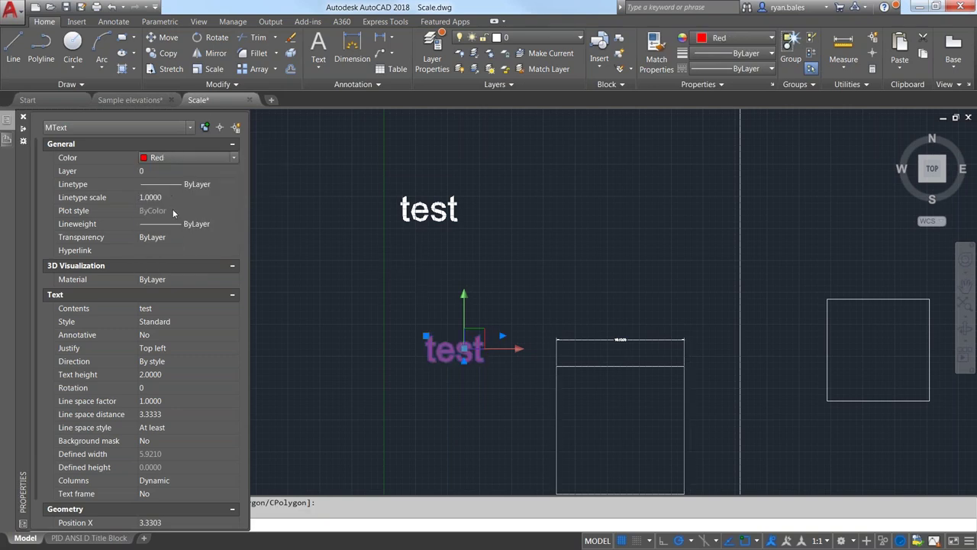
click(168, 197)
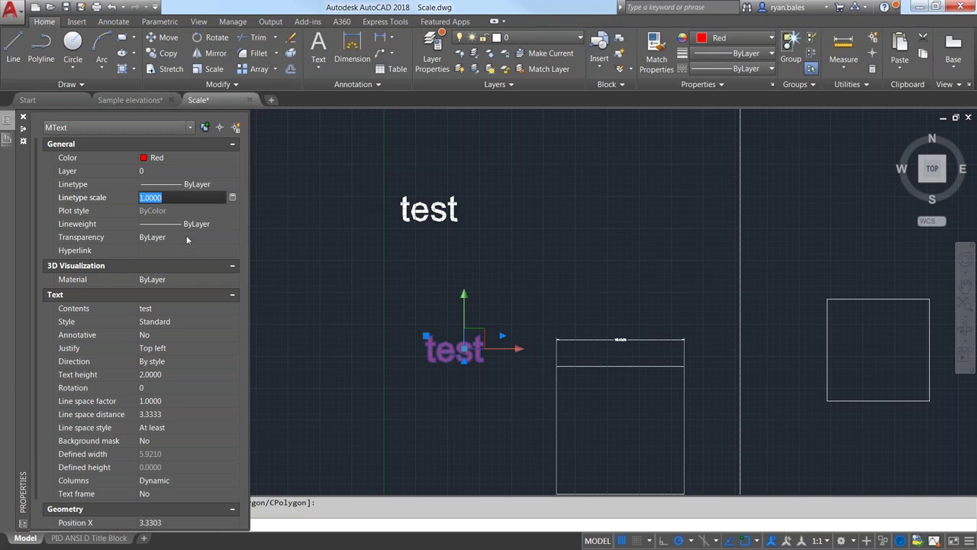
Try the HIDDEN2 linetype on the text, then return it to ByLayer
click(183, 226)
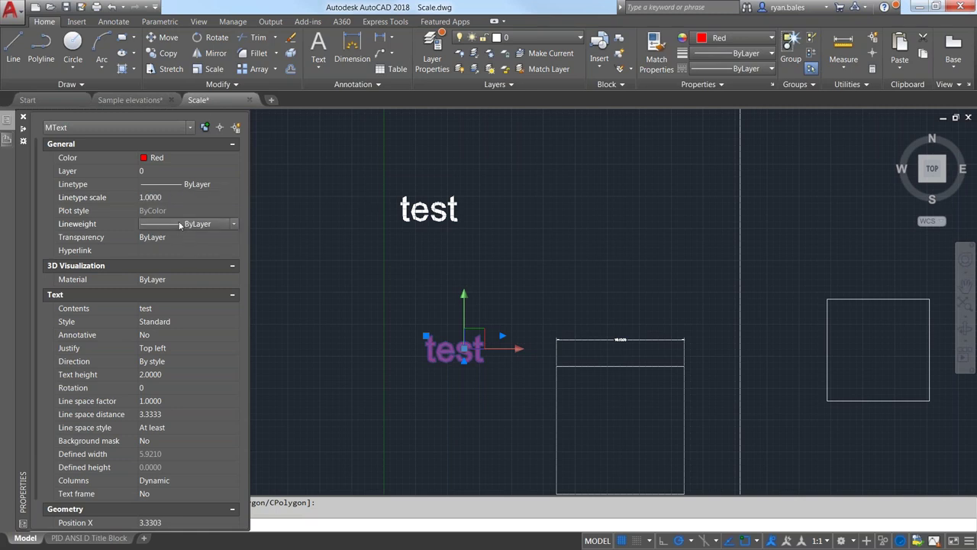
click(177, 188)
click(172, 230)
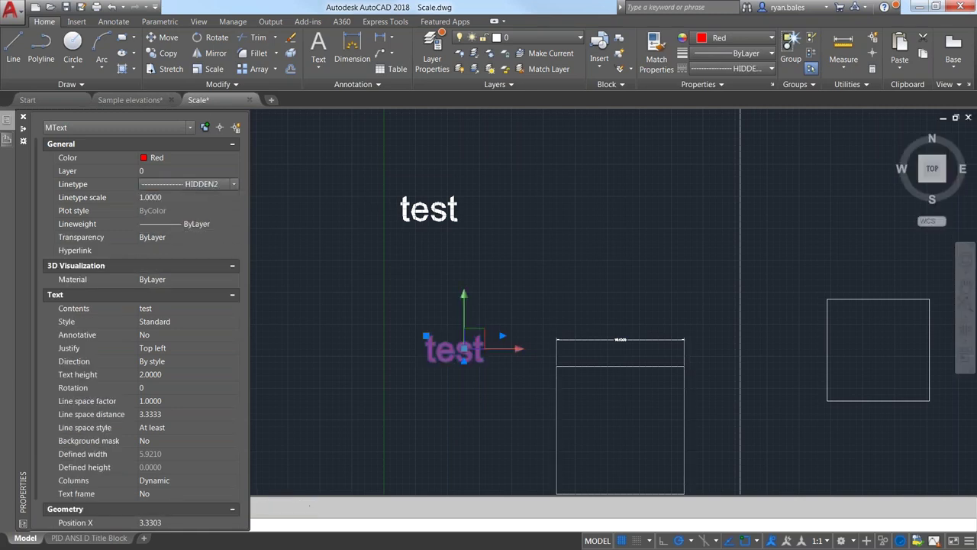
click(182, 185)
click(235, 225)
Justify the text Top right and turn on its background mask
click(172, 346)
click(180, 381)
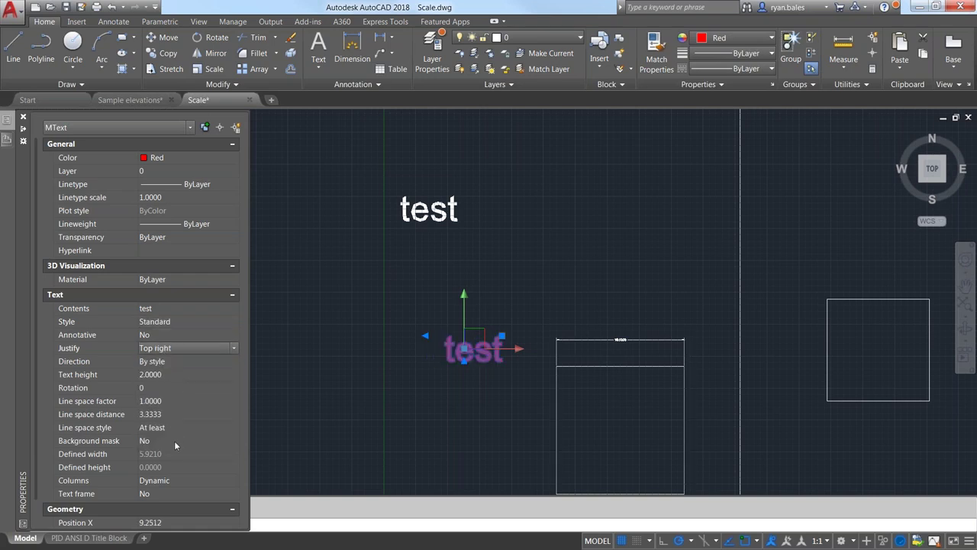
click(233, 441)
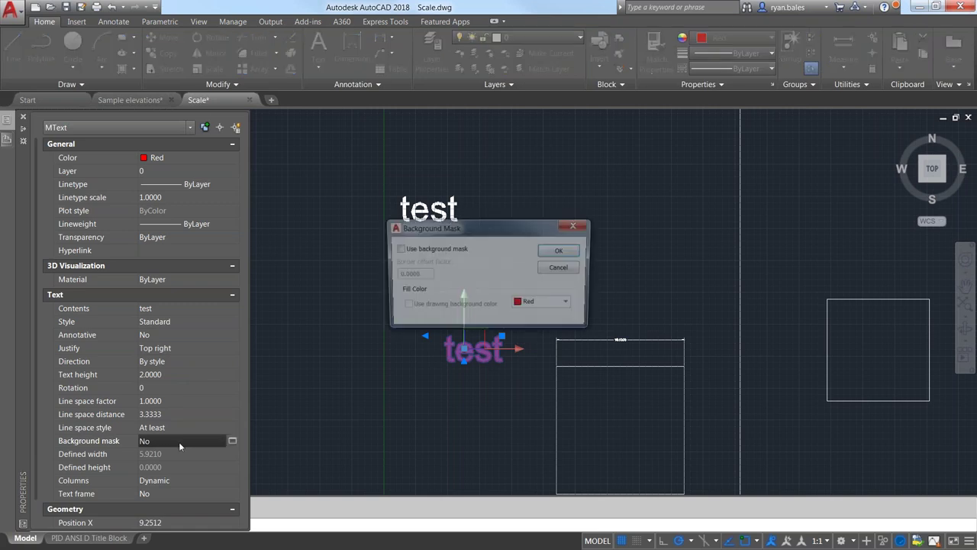
click(398, 249)
click(561, 250)
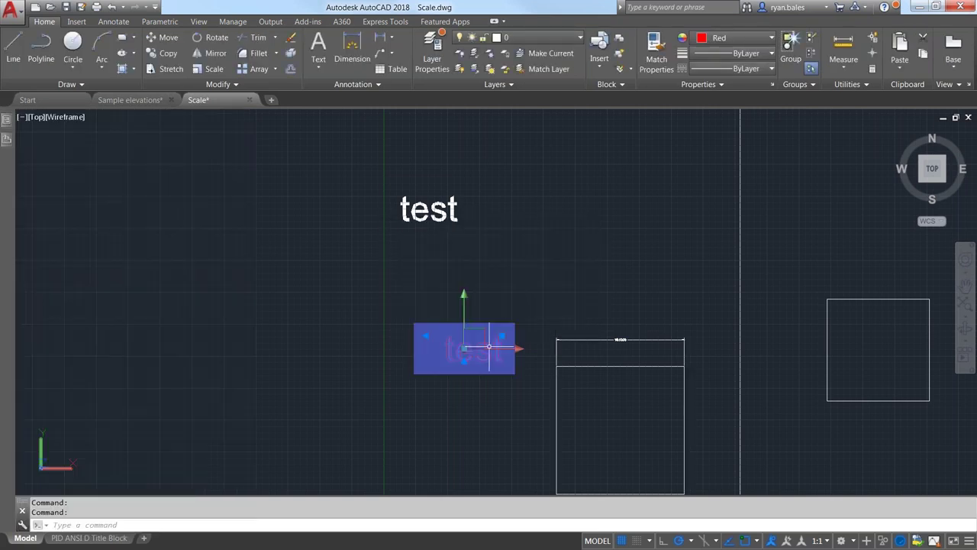
Set Text frame to Yes so a frame surrounds the text, then deselect it
mouse_move(7, 122)
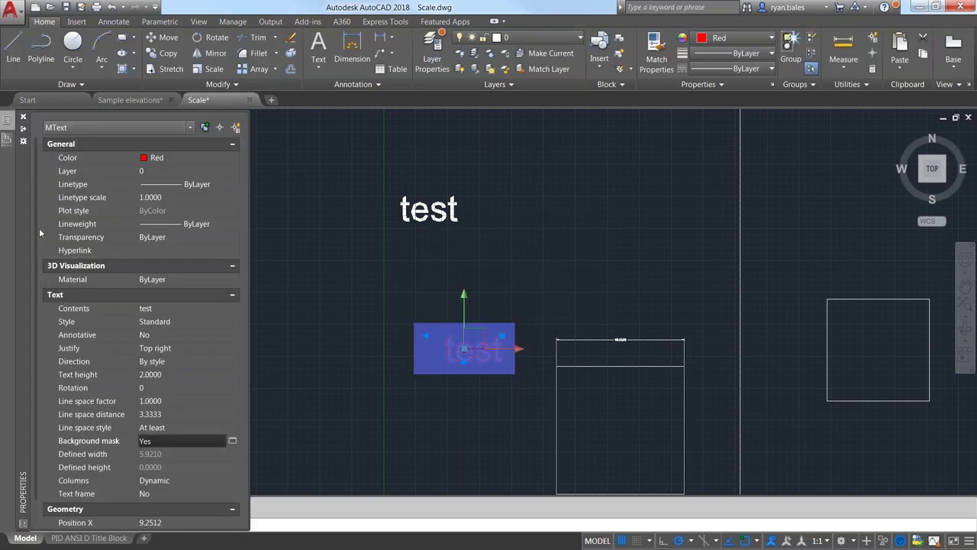
scroll(44, 318, down, 2)
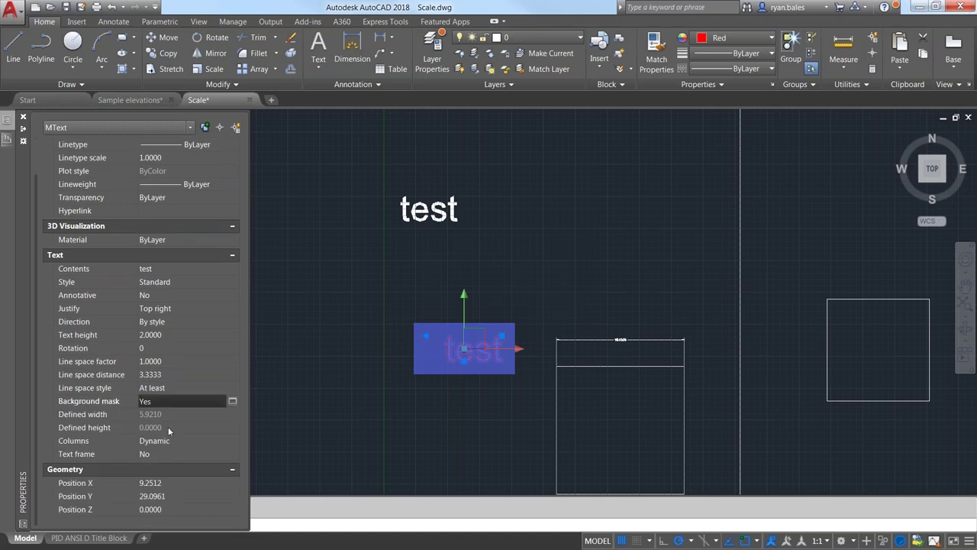
double_click(168, 454)
click(233, 454)
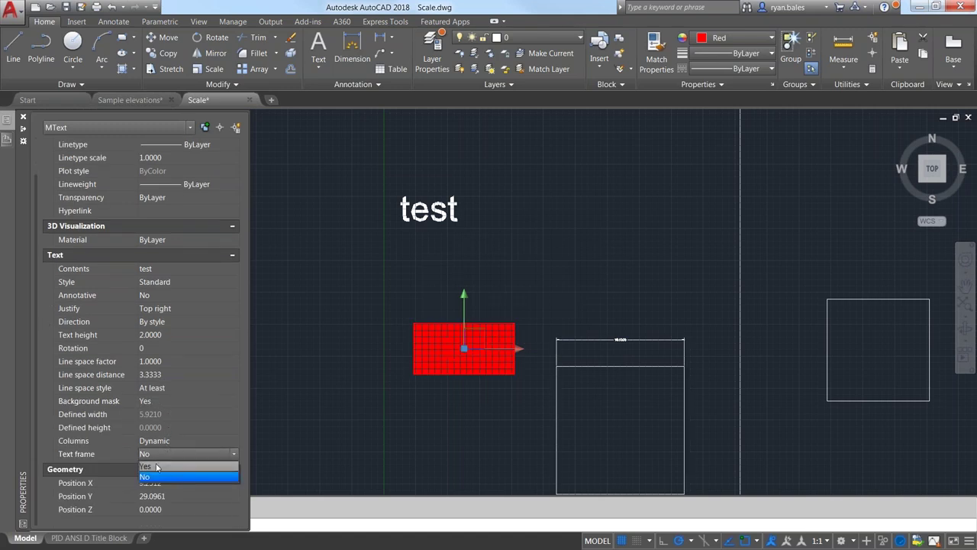
key(Escape)
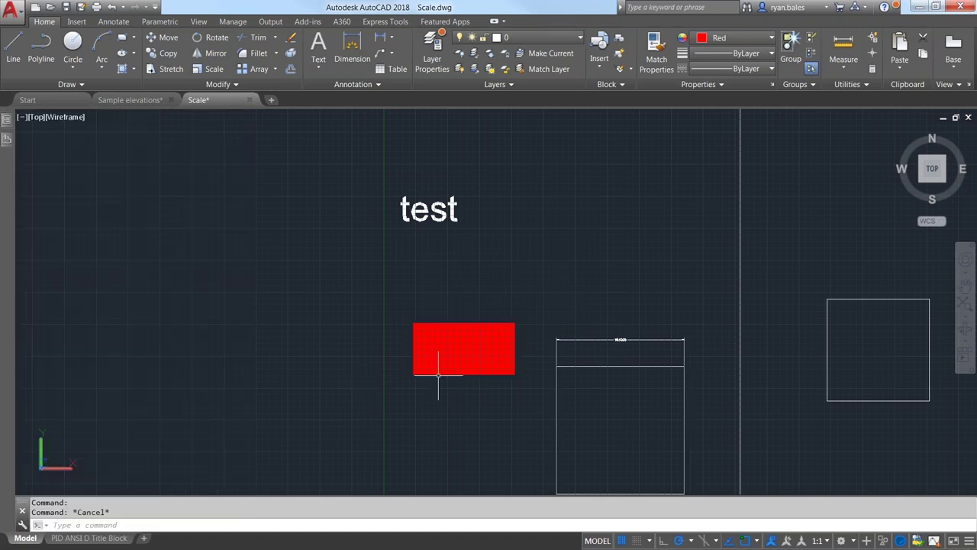
Change the upper test text's height to 6 in Properties
click(499, 246)
click(72, 160)
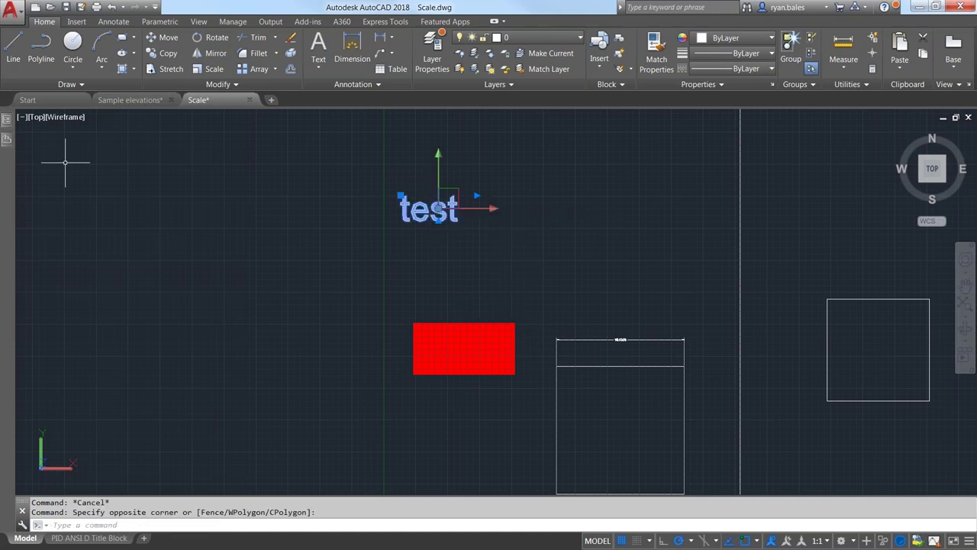
mouse_move(6, 135)
click(156, 375)
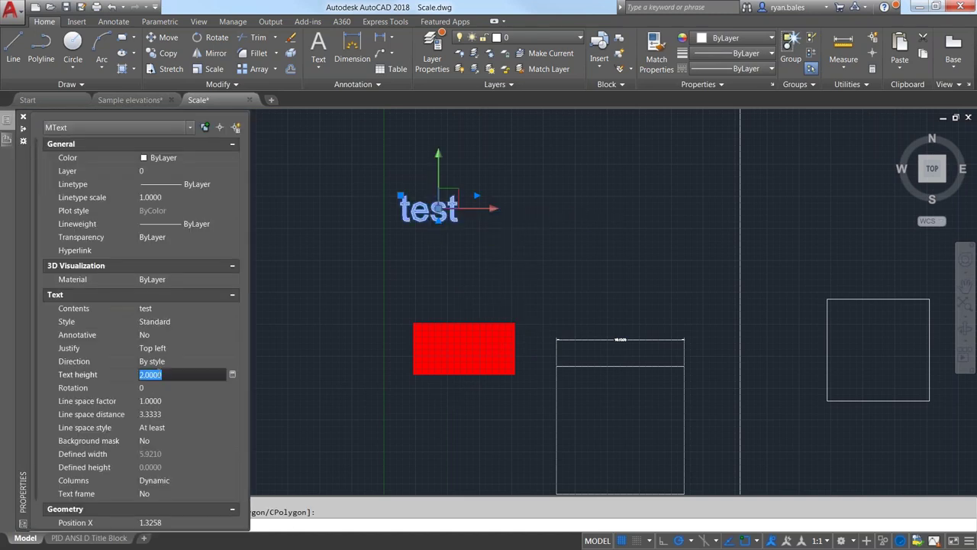
text(6)
key(Return)
key(Escape)
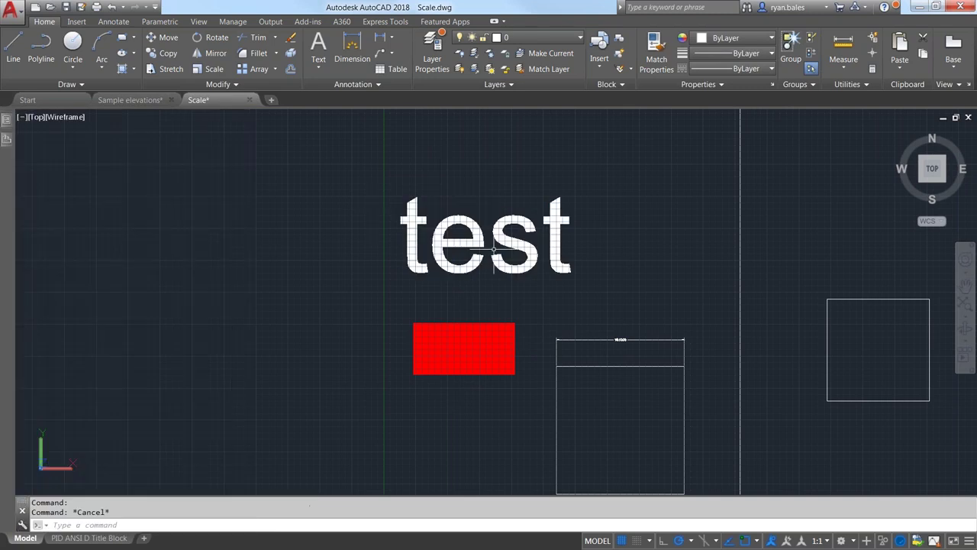
Match the red masked text's properties onto the large text, then undo the match
text(MA)
key(Return)
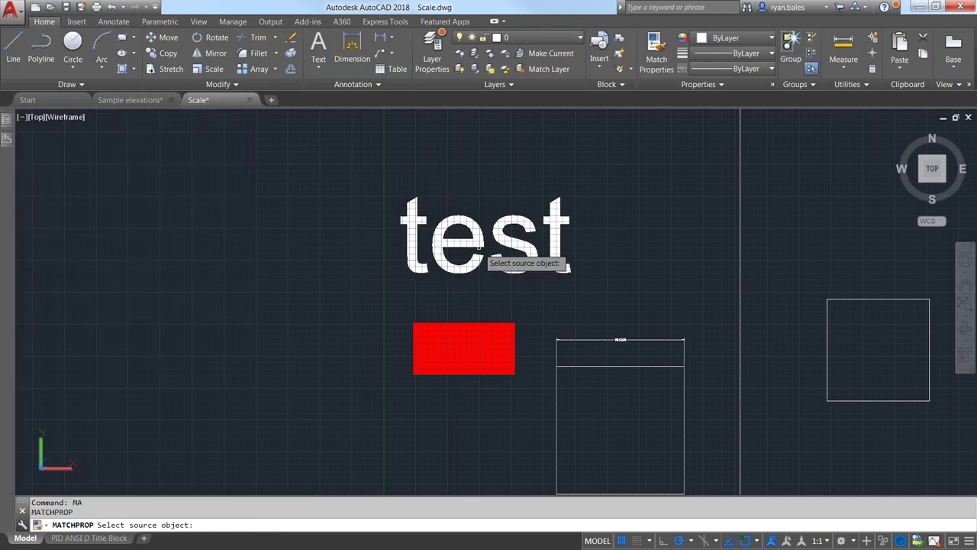
click(472, 324)
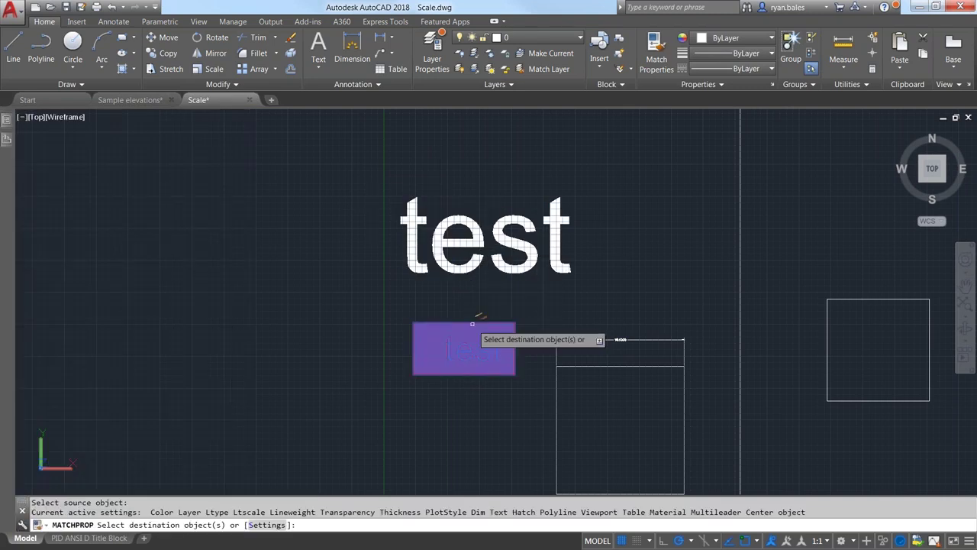
click(465, 245)
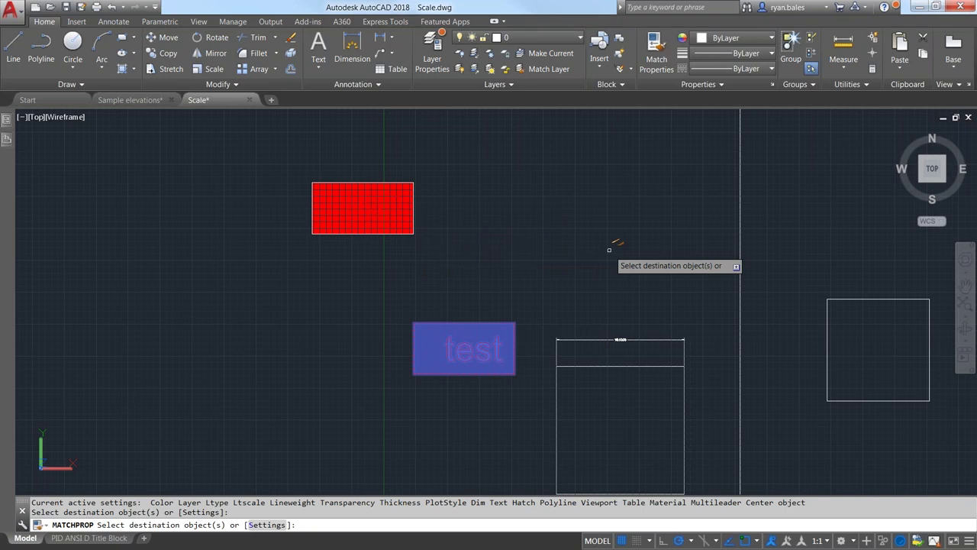
key(Escape)
key(ctrl+z)
Start SCALETEXT and window-select both test texts for rescaling
text(sca)
click(629, 273)
click(485, 425)
click(335, 171)
key(Return)
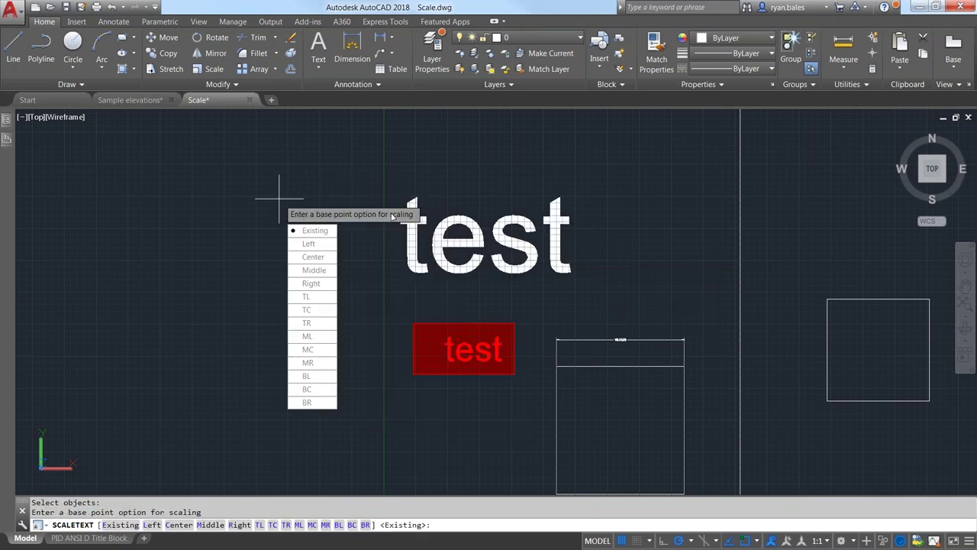
Rescale both texts about their Existing base points to a model height of 6
click(314, 231)
text(6)
key(Return)
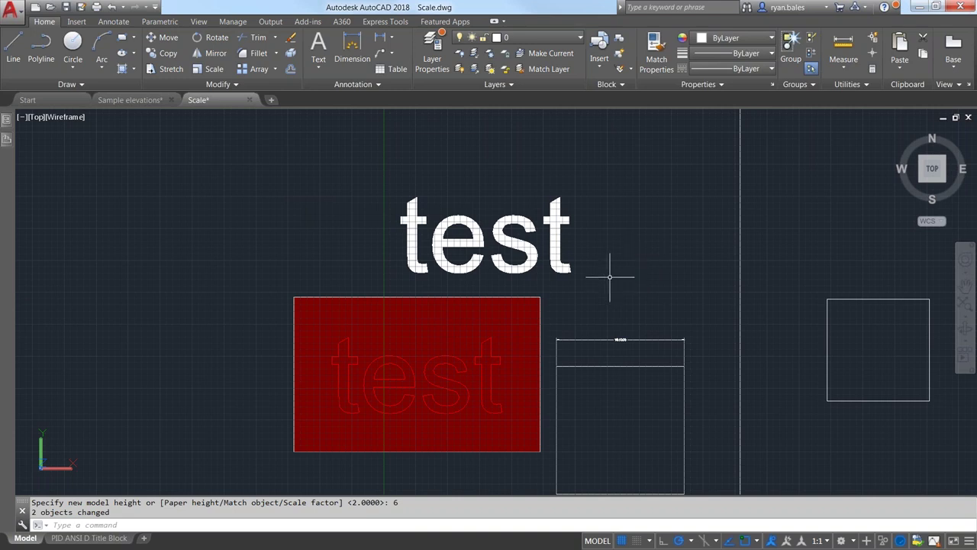
Select the upper test text to inspect it, then deselect it
click(597, 237)
click(490, 222)
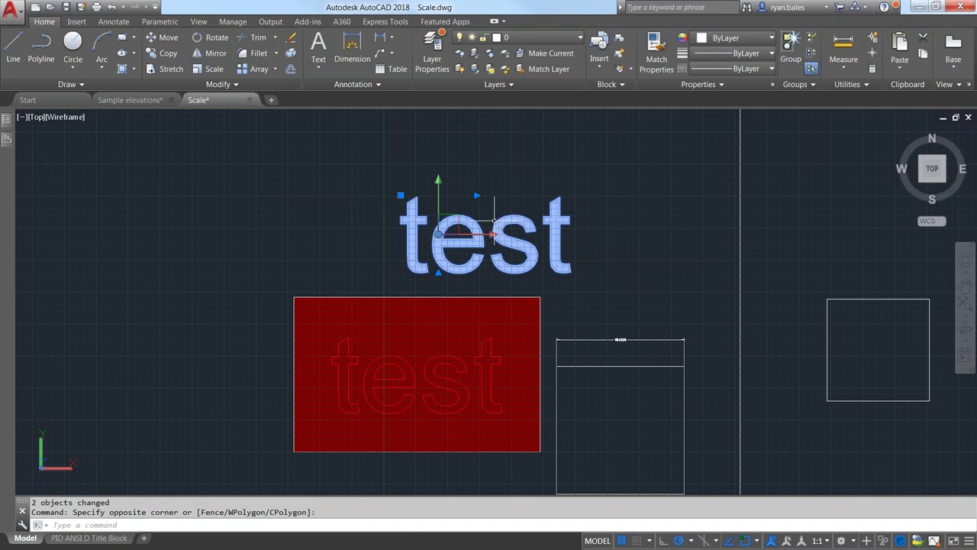
key(Escape)
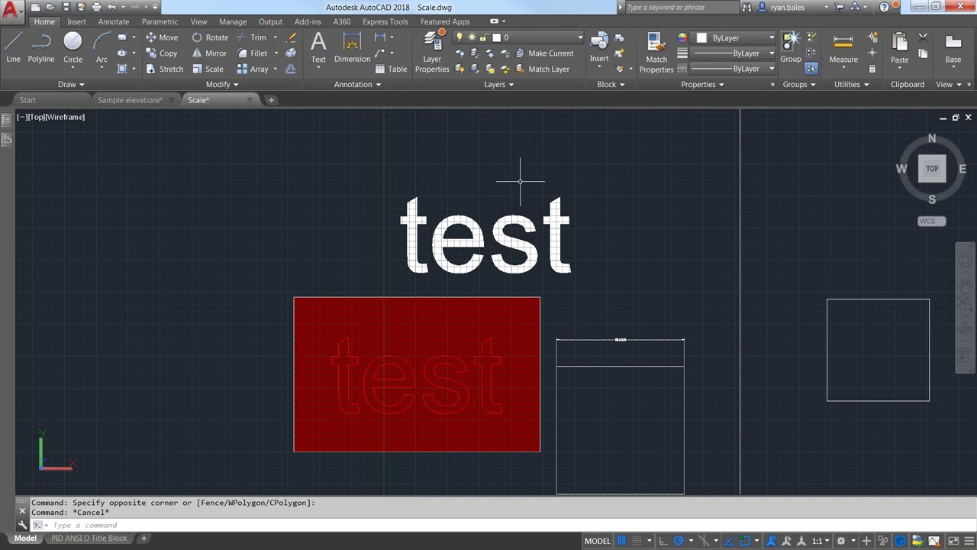
Select the upper and red masked texts, then clear the selection and cancel an ARC command
click(454, 182)
click(386, 347)
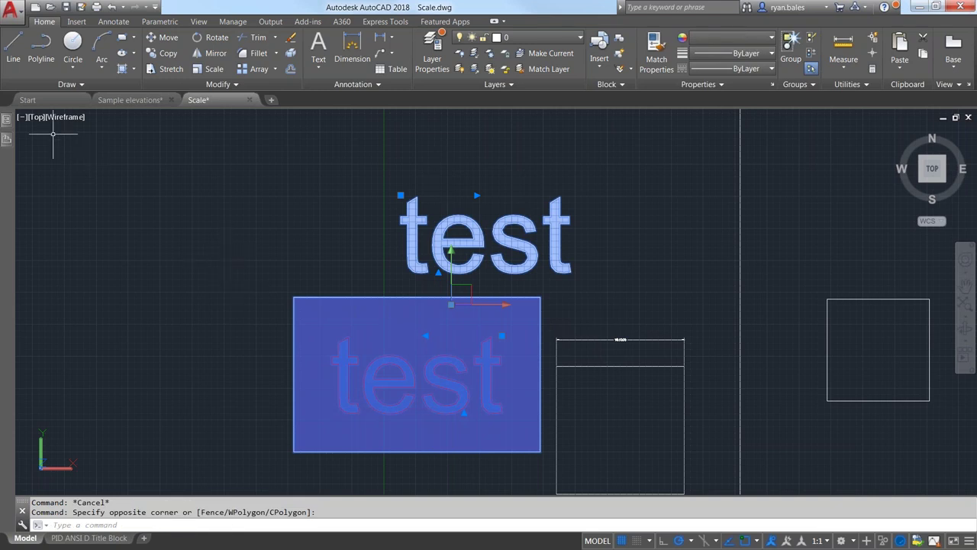
key(Escape)
text(arc)
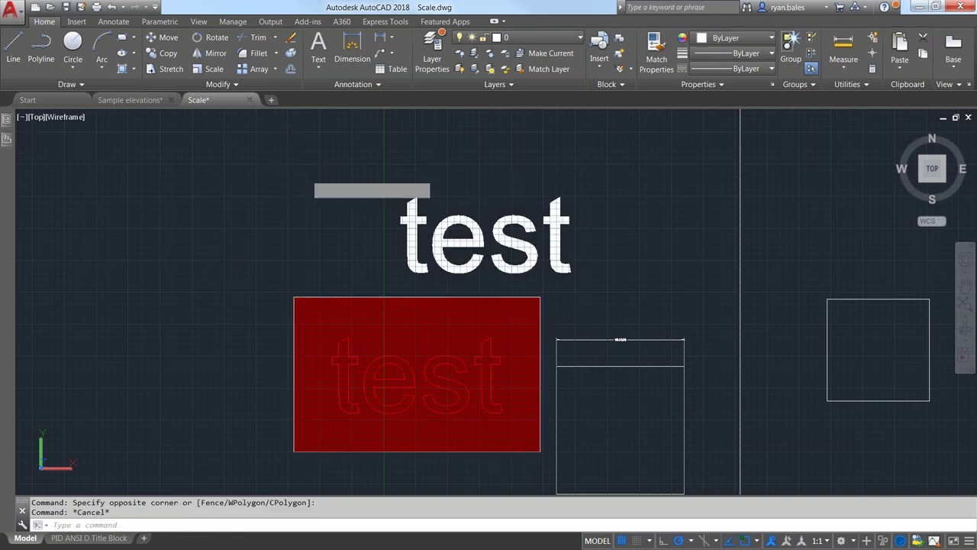
key(Return)
key(Escape)
Match the upper test text's properties onto the lower text, removing its red mask
text(ma)
key(Return)
click(437, 257)
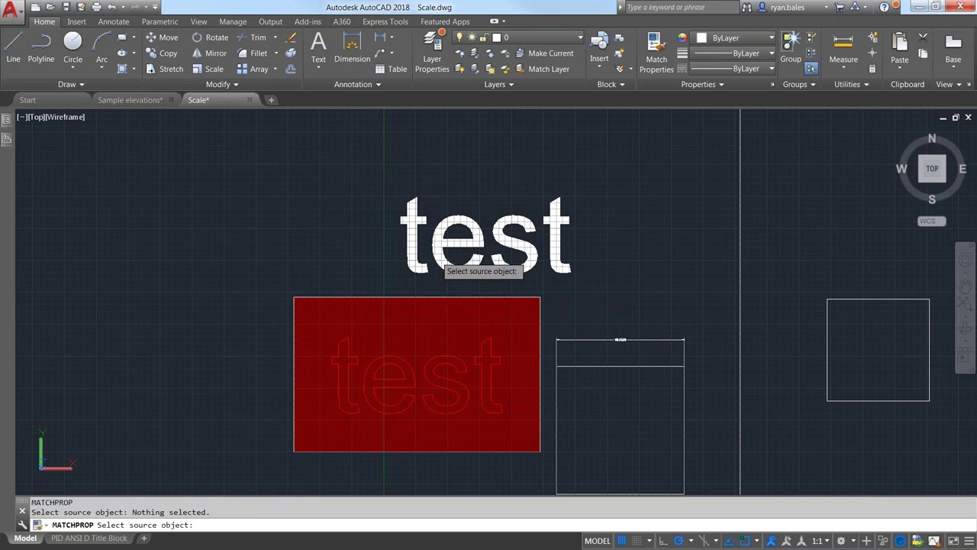
click(435, 260)
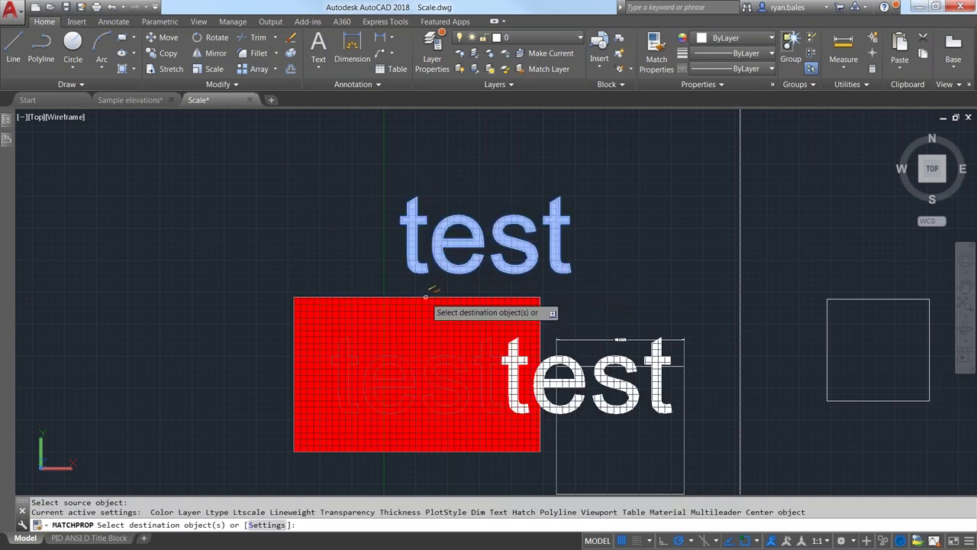
right_click(606, 272)
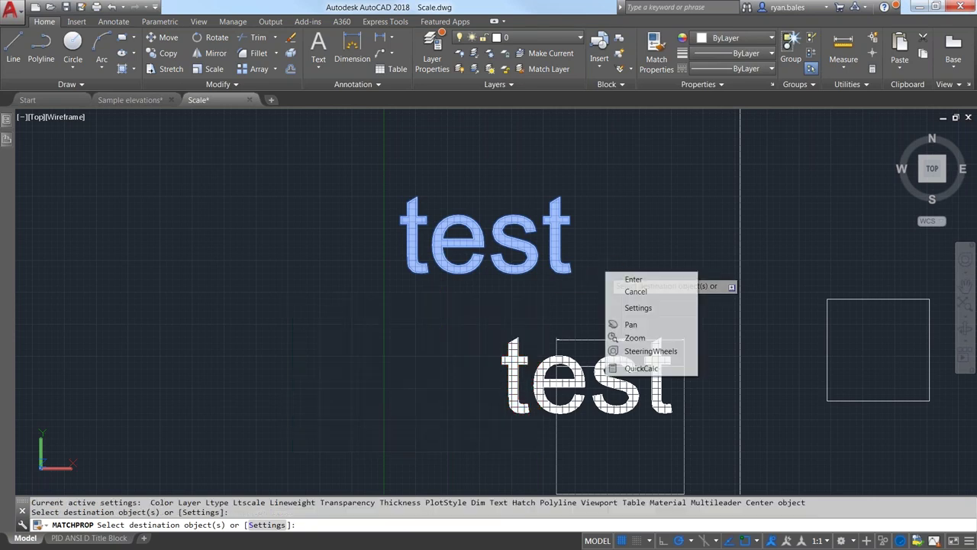
click(631, 277)
Move the lower test text to the left using its grip
click(533, 348)
click(506, 333)
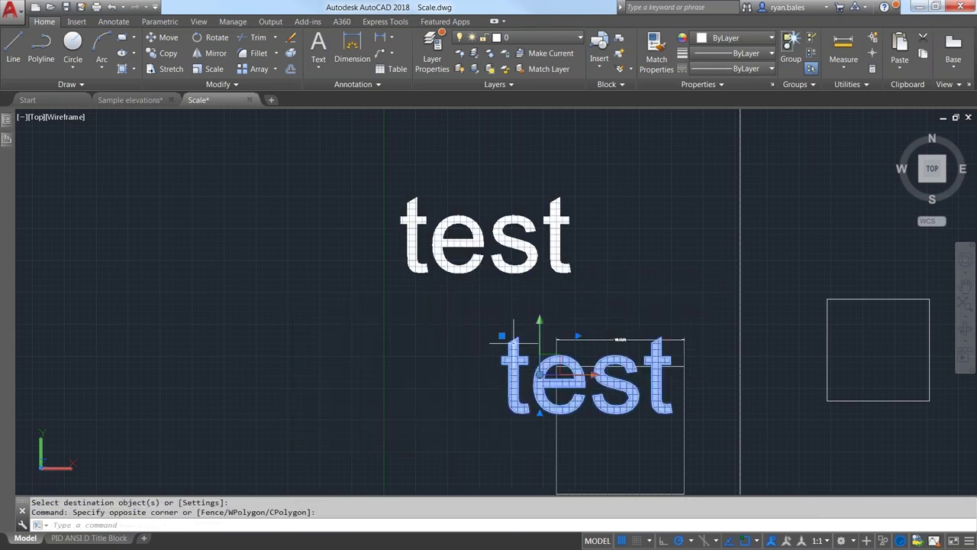
click(500, 335)
click(426, 347)
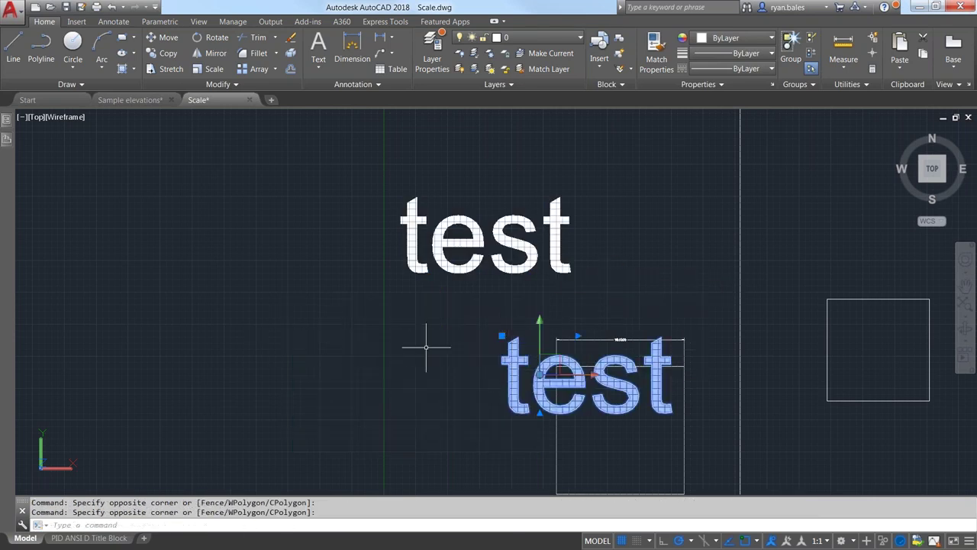
click(502, 335)
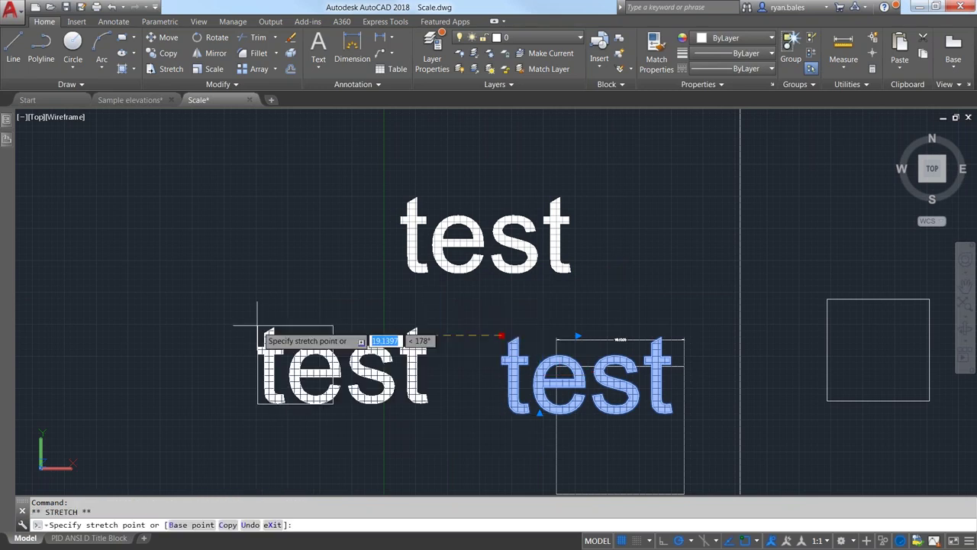
key(Escape)
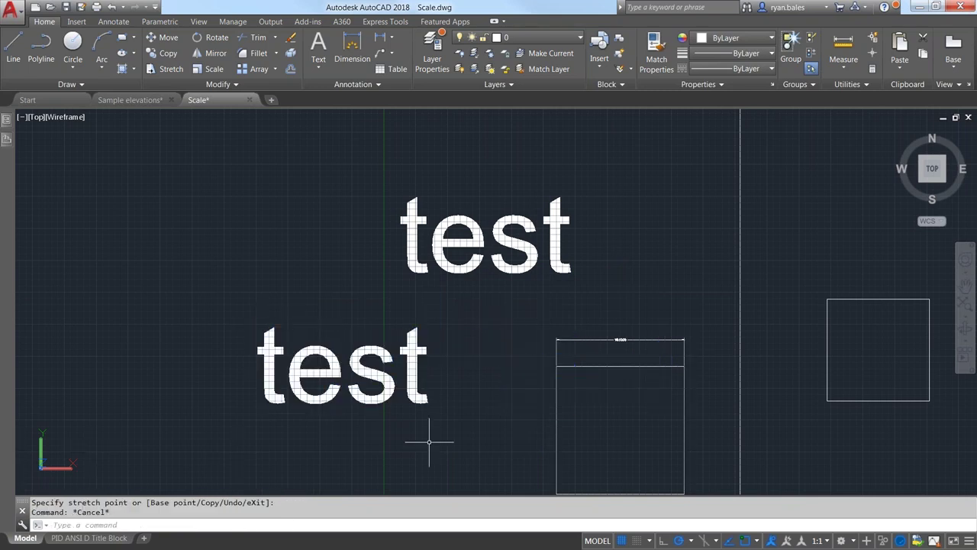